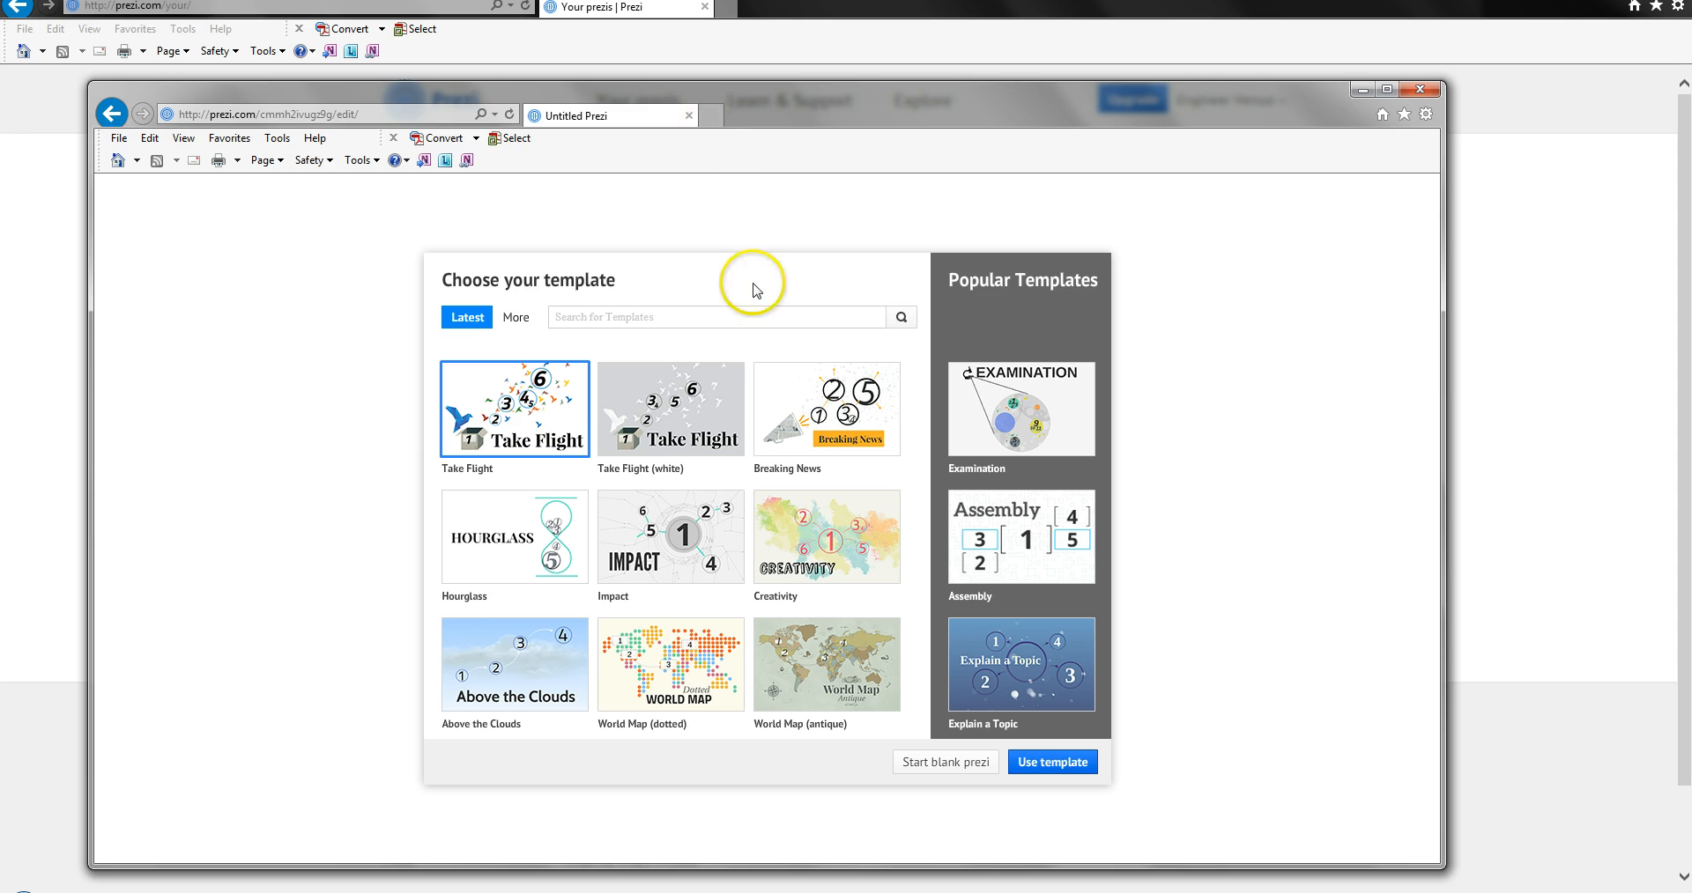
Search the template gallery for "green" and start a blank prezi.
double_click(733, 102)
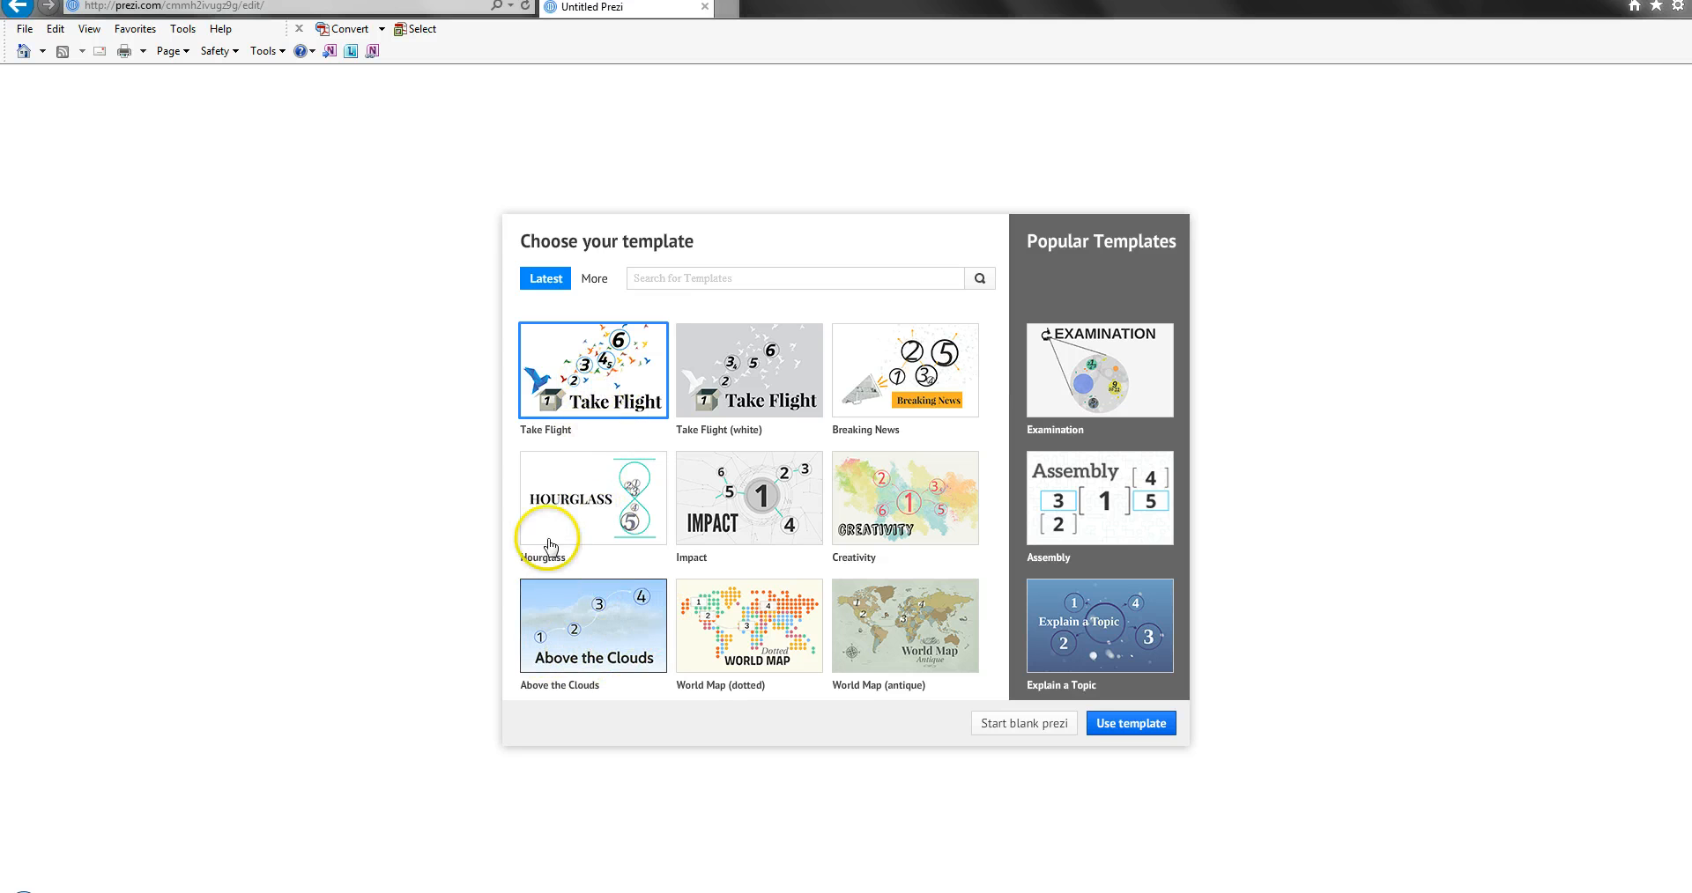
click(794, 280)
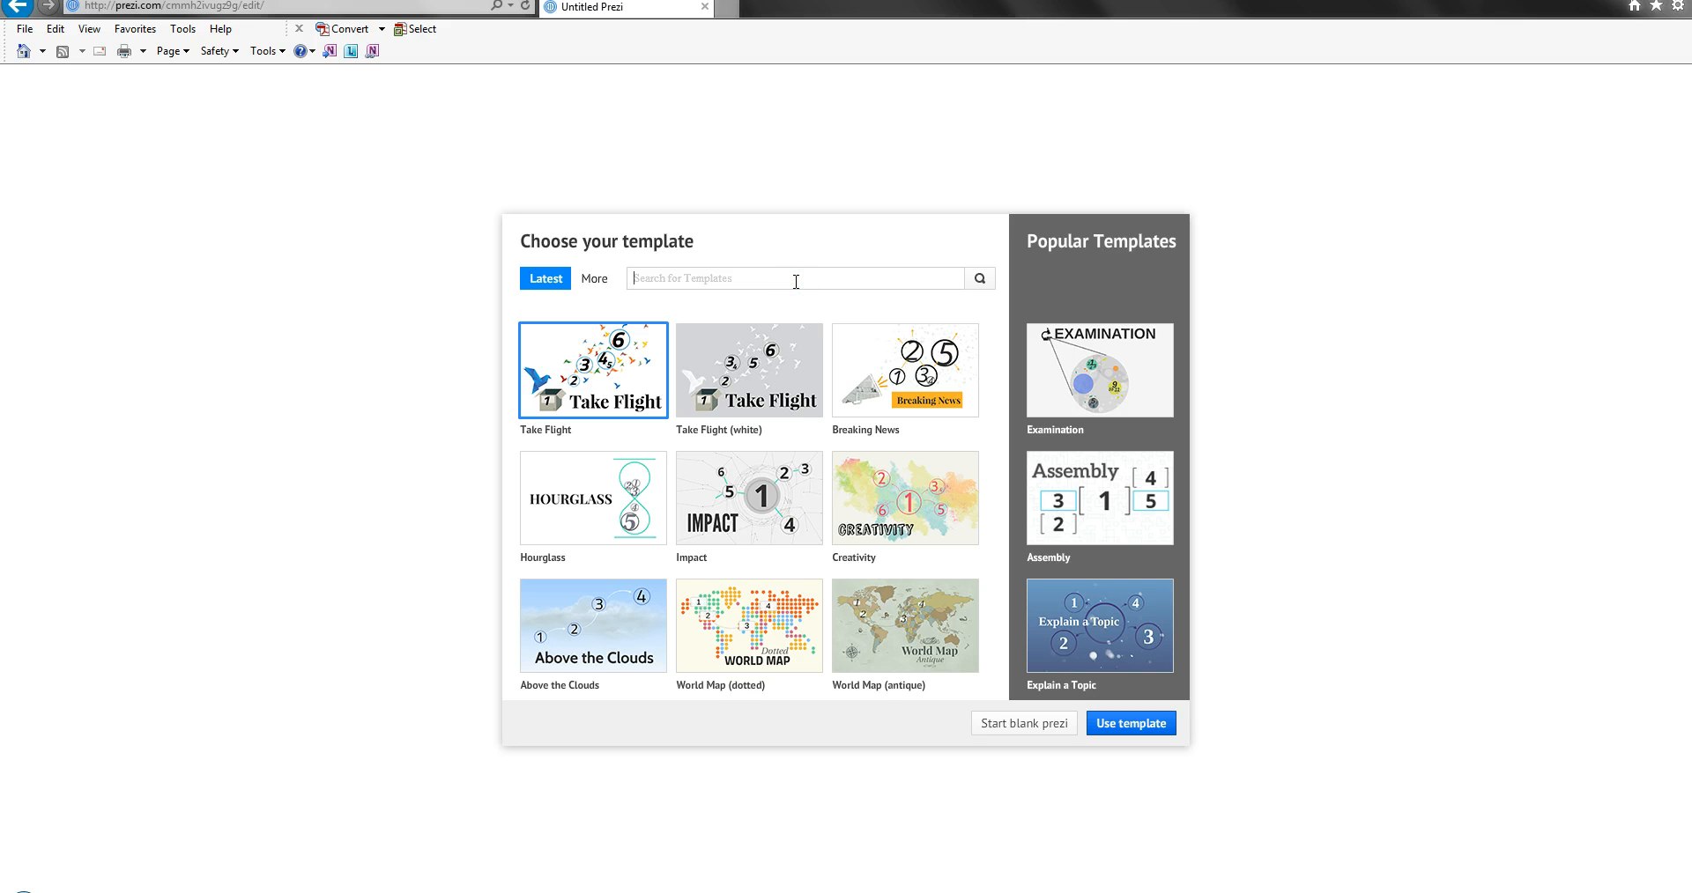
key(Return)
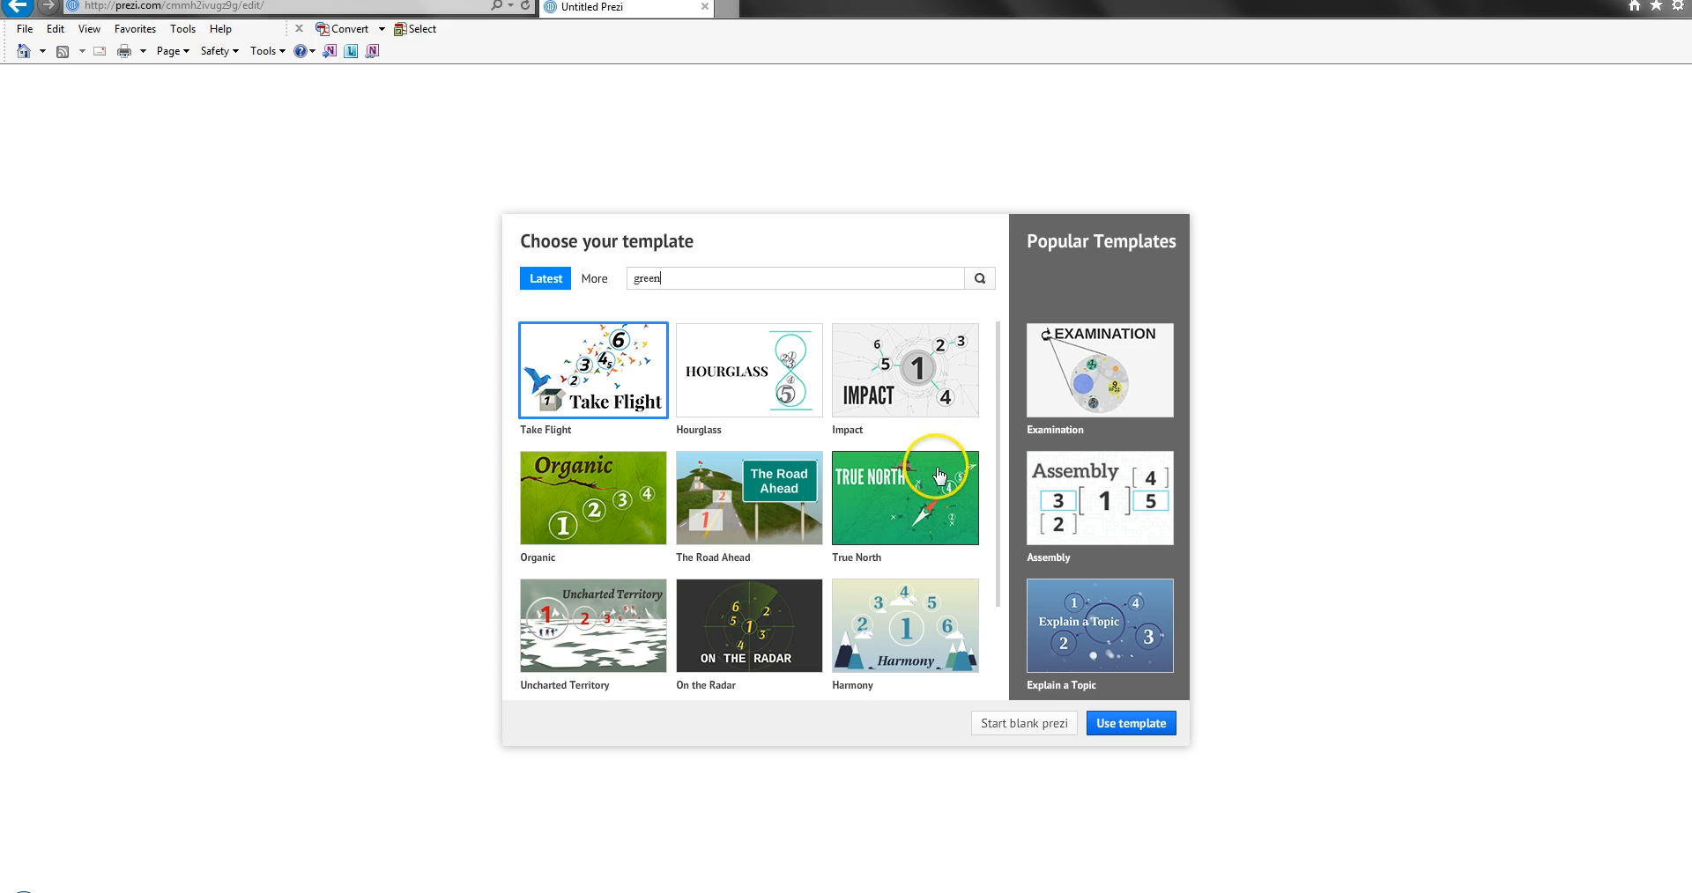
scroll(938, 475, down, 2)
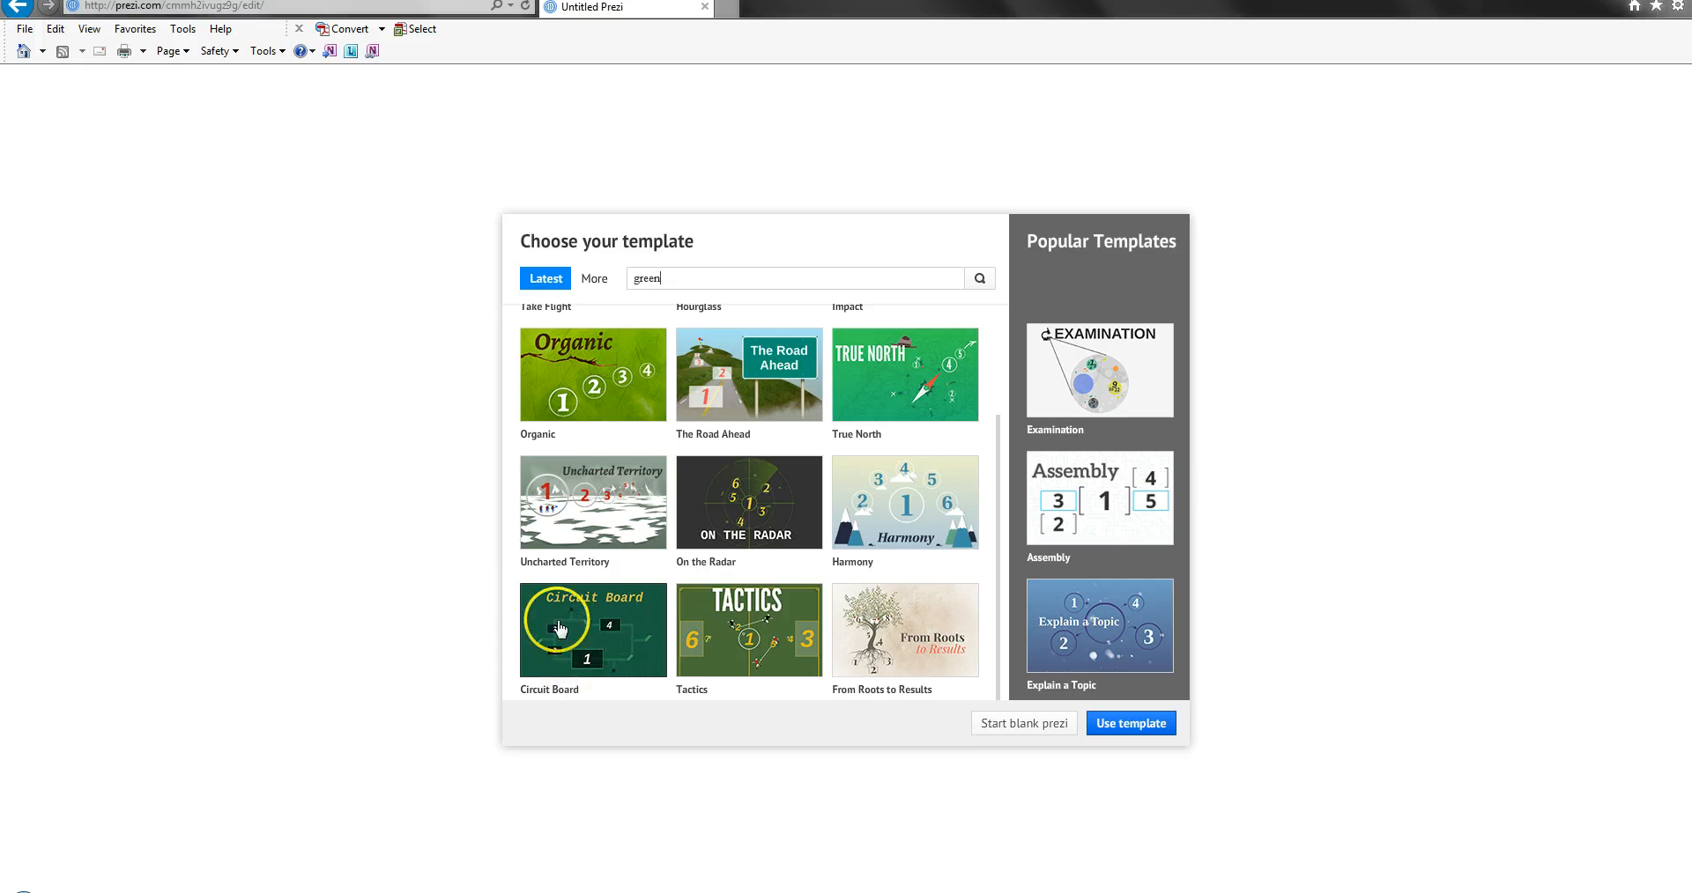
scroll(774, 558, up, 3)
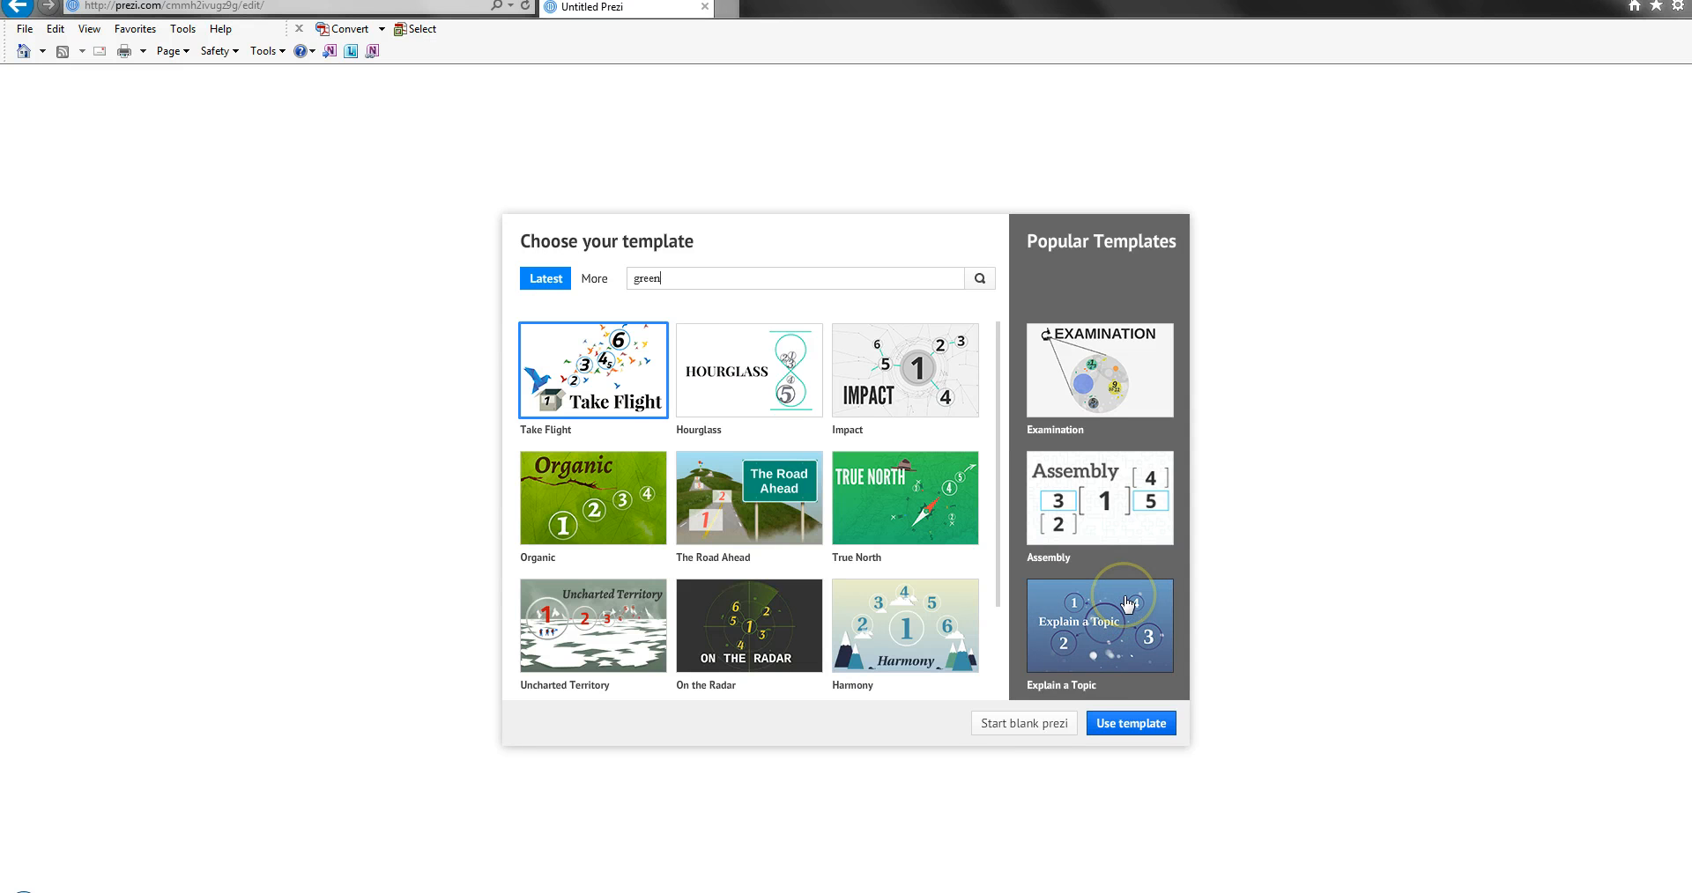
click(1017, 724)
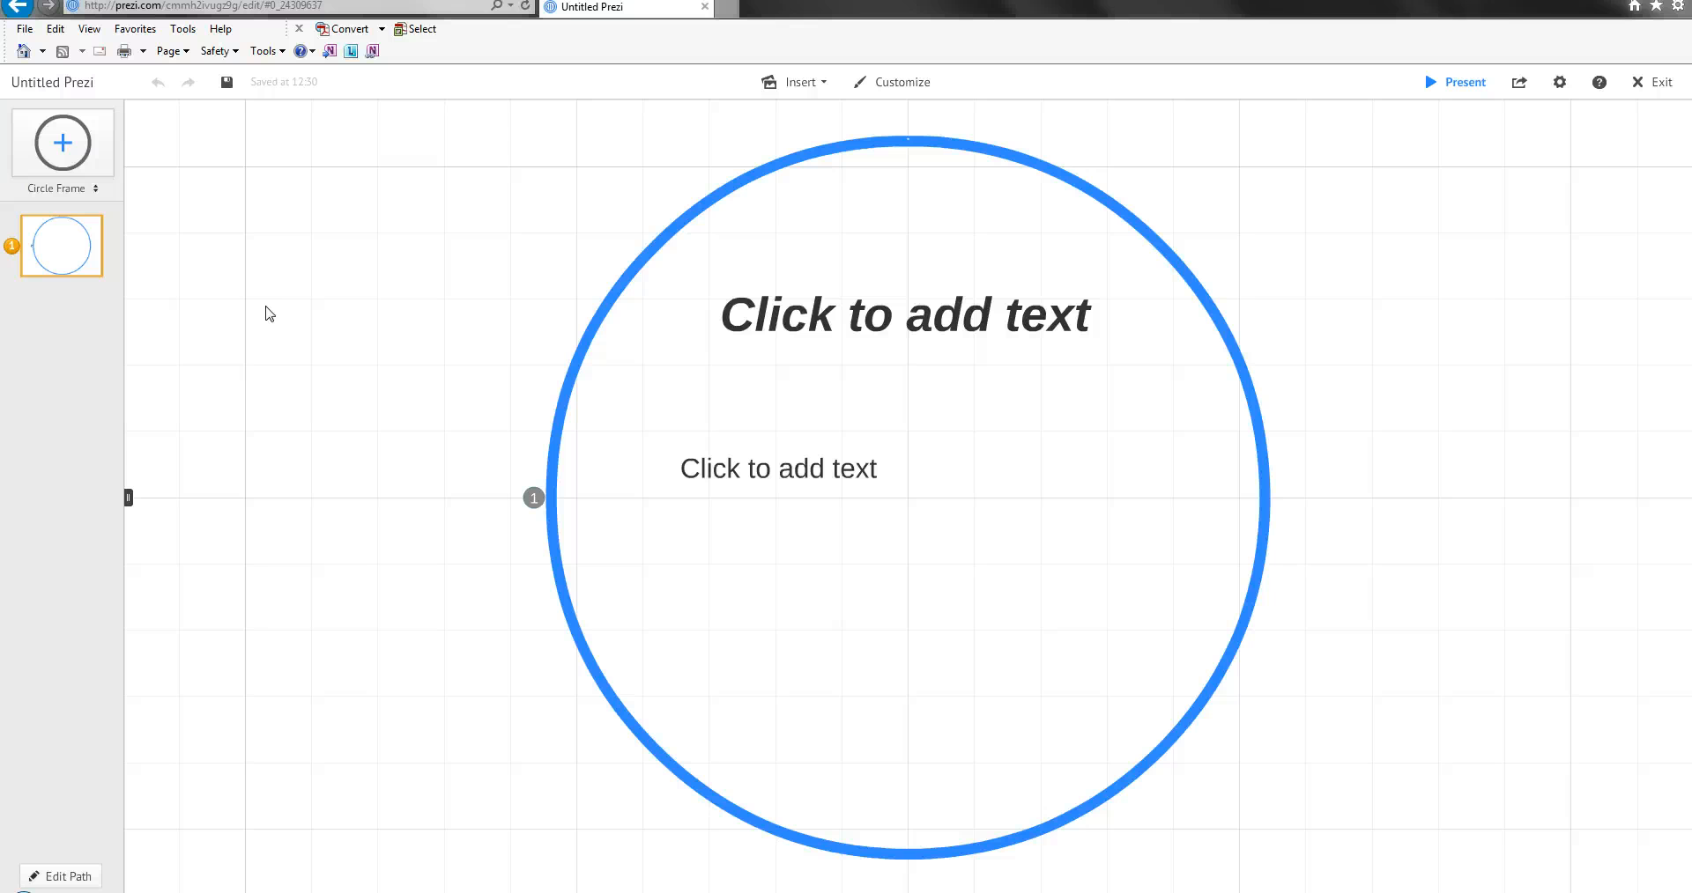
Explore the canvas around the circle frame by panning and zooming in and out.
scroll(269, 314, down, 2)
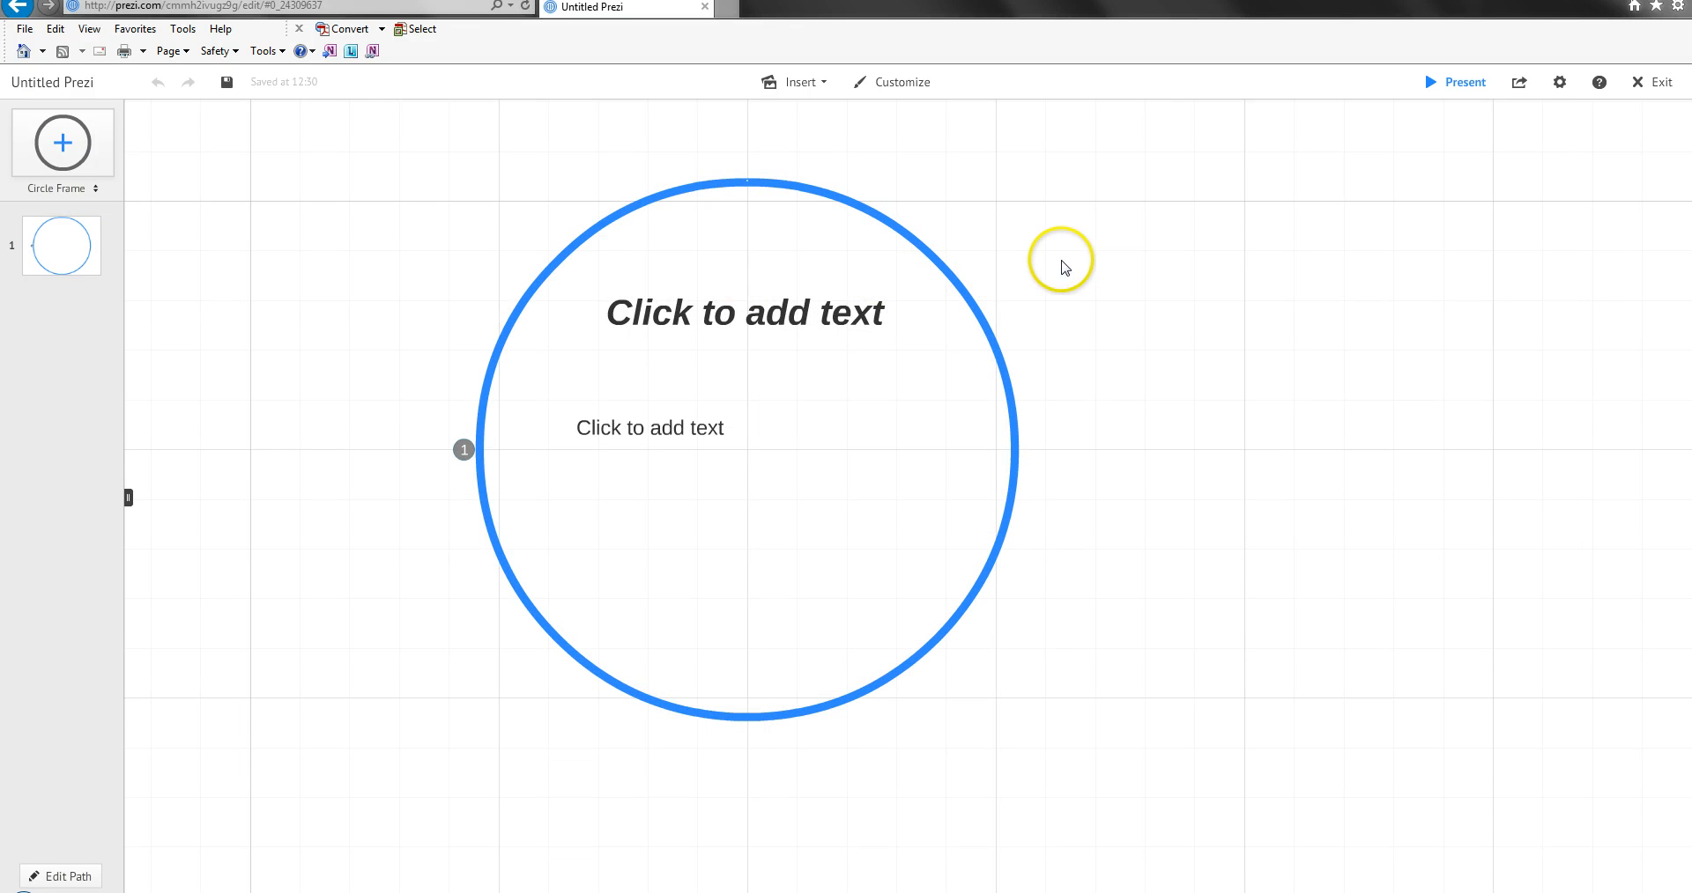
drag(1066, 264, 1096, 265)
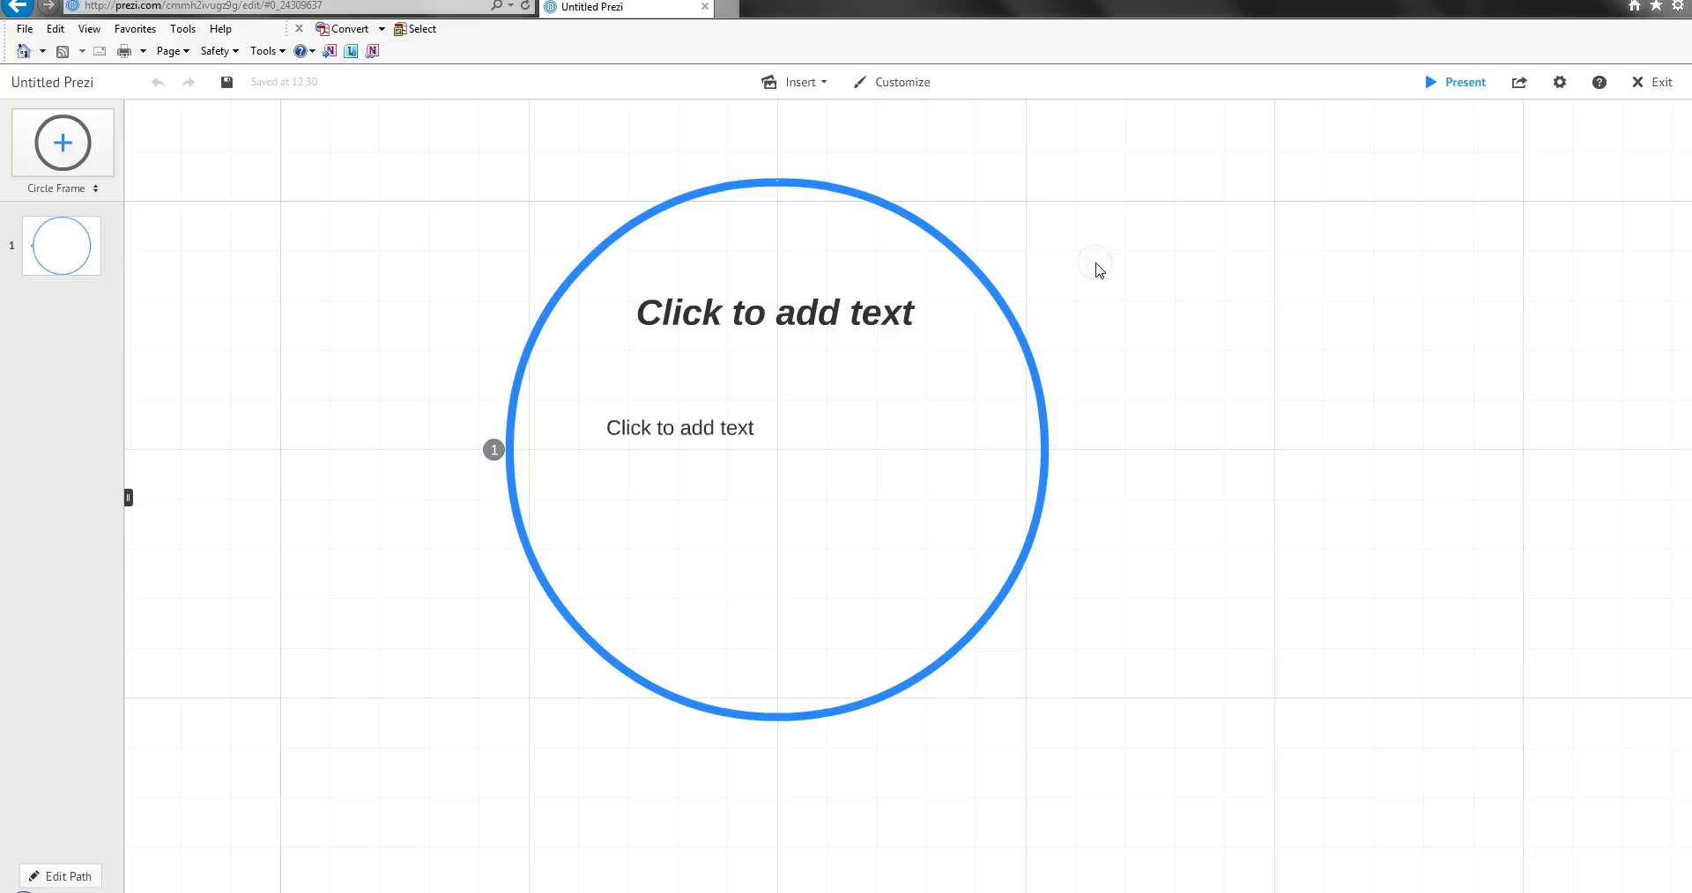
scroll(1097, 270, up, 2)
scroll(1097, 269, down, 2)
drag(1074, 276, 1125, 279)
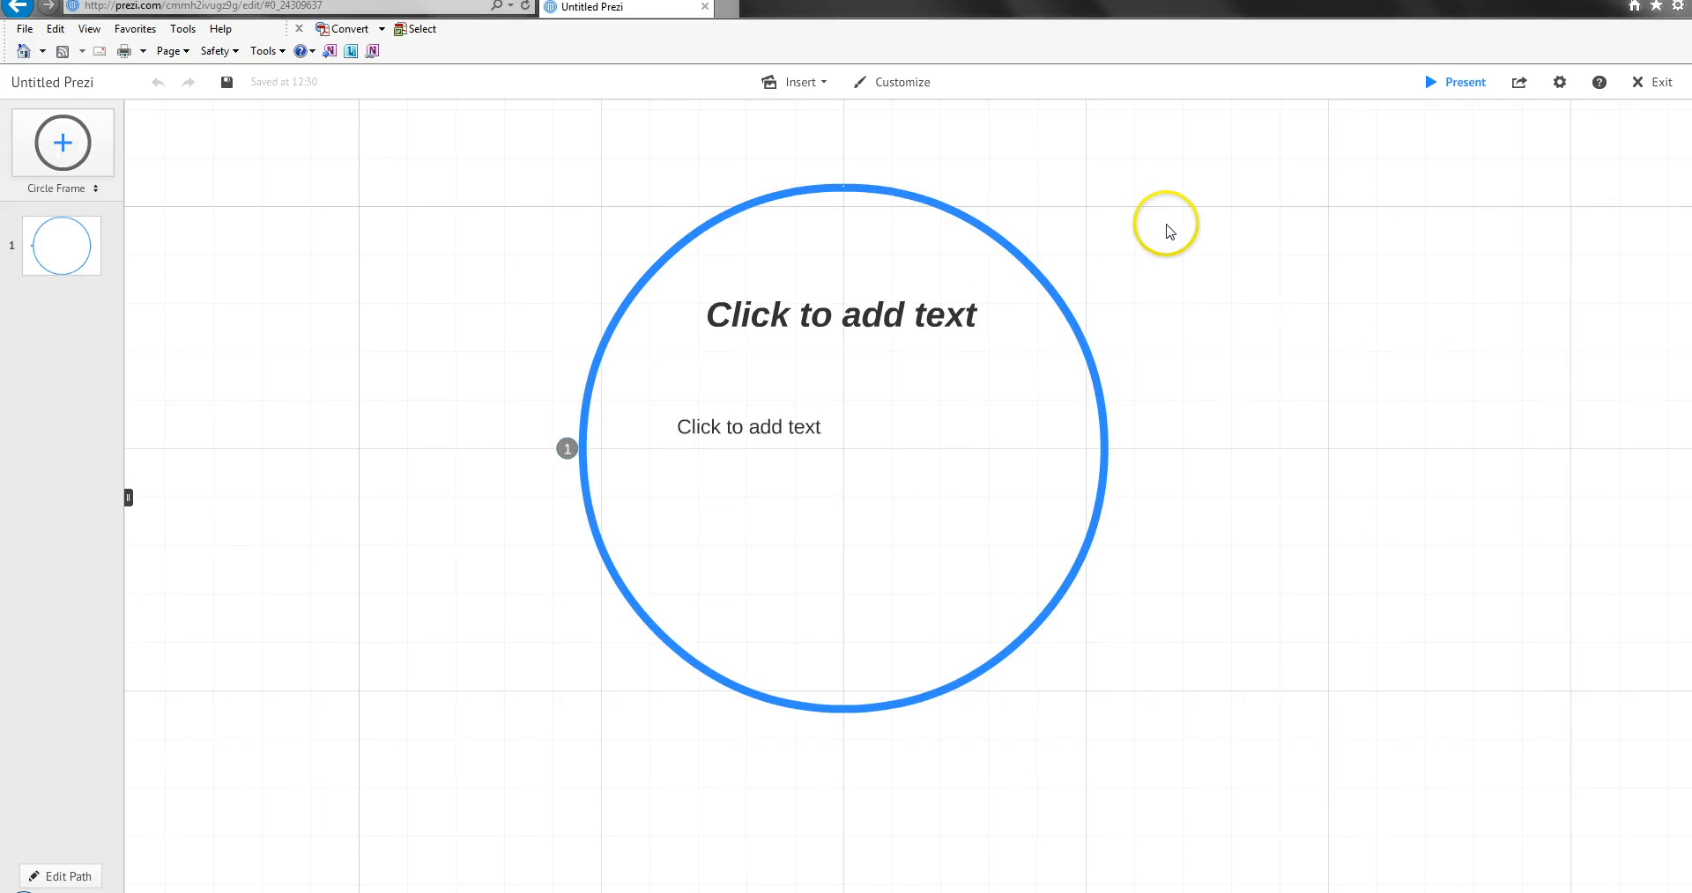
scroll(959, 219, down, 7)
scroll(932, 218, up, 7)
scroll(932, 218, up, 8)
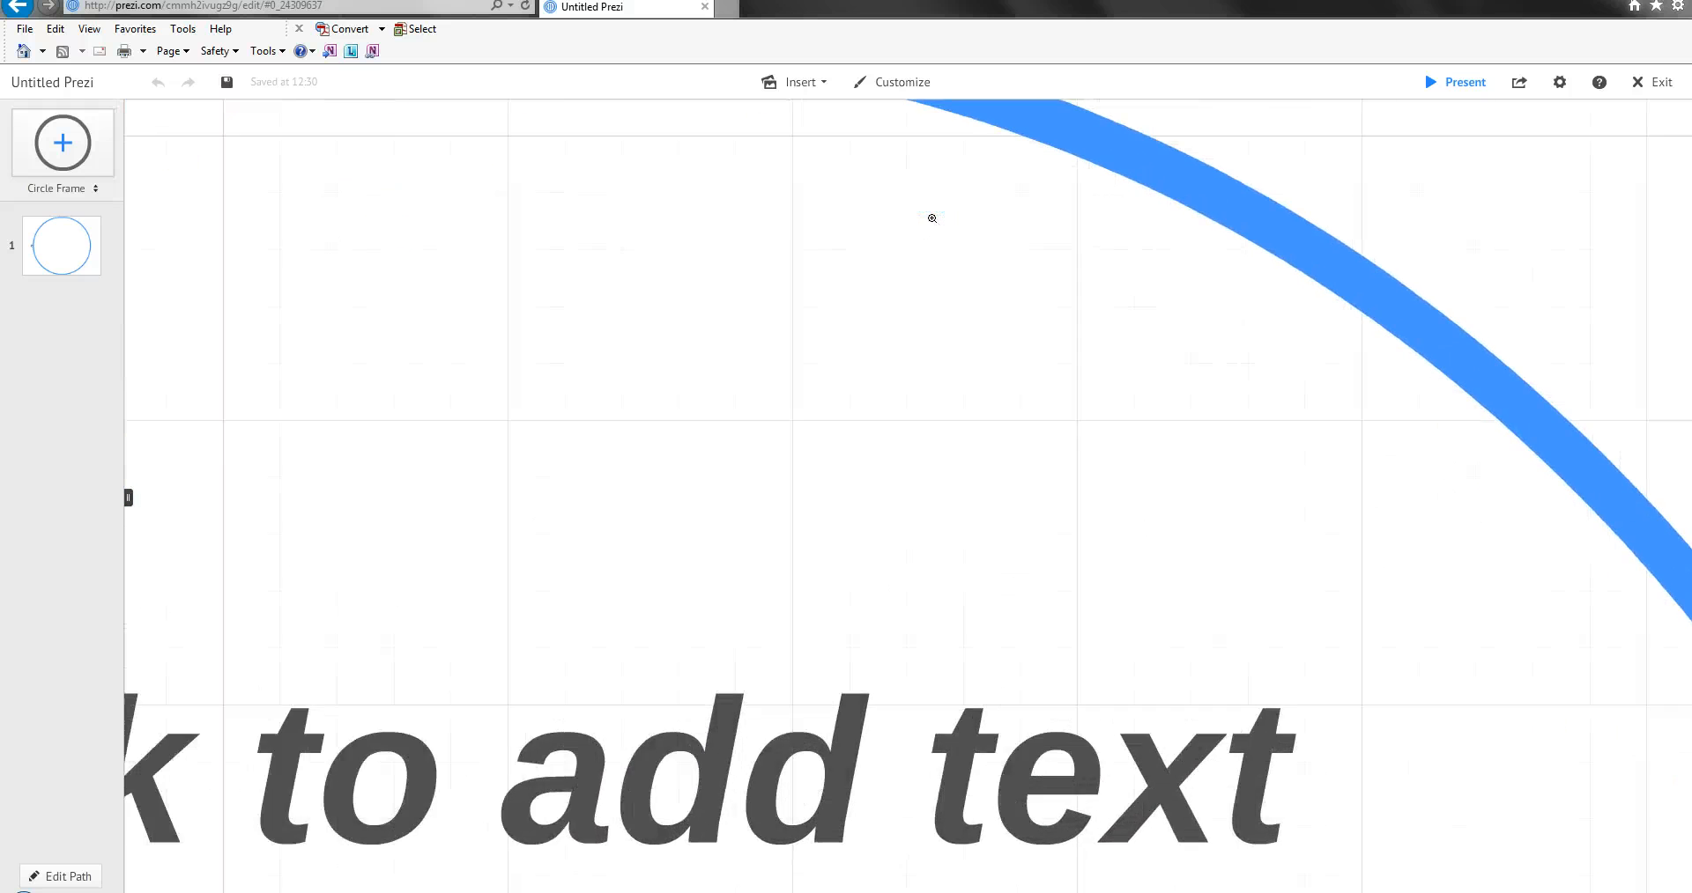
scroll(932, 218, up, 4)
scroll(933, 218, up, 5)
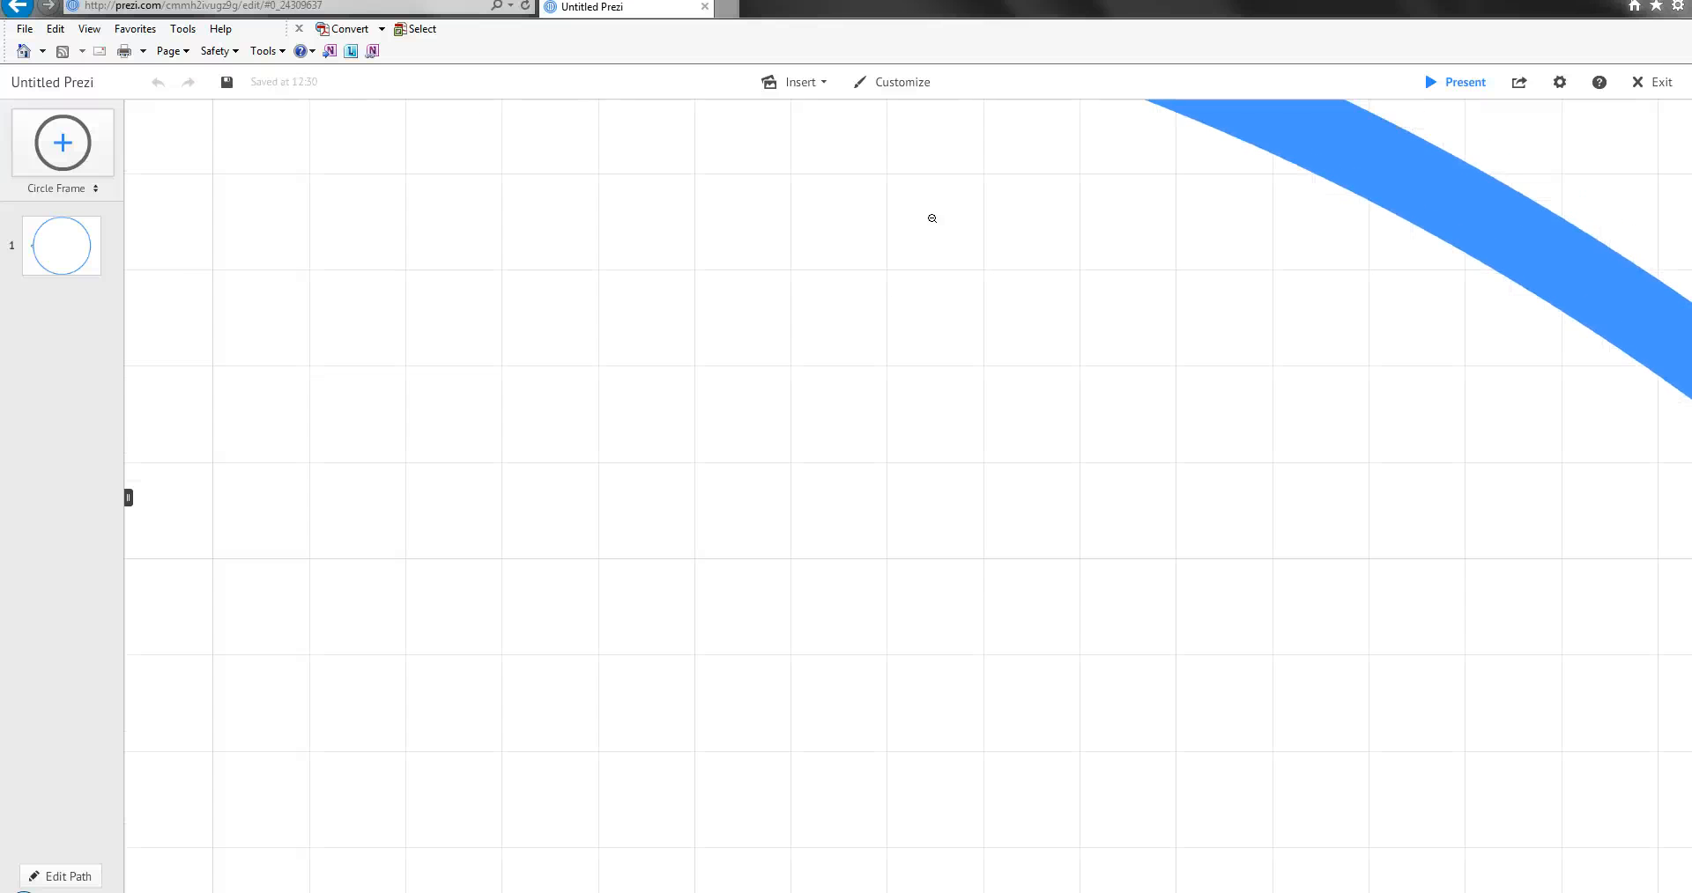
scroll(931, 218, down, 6)
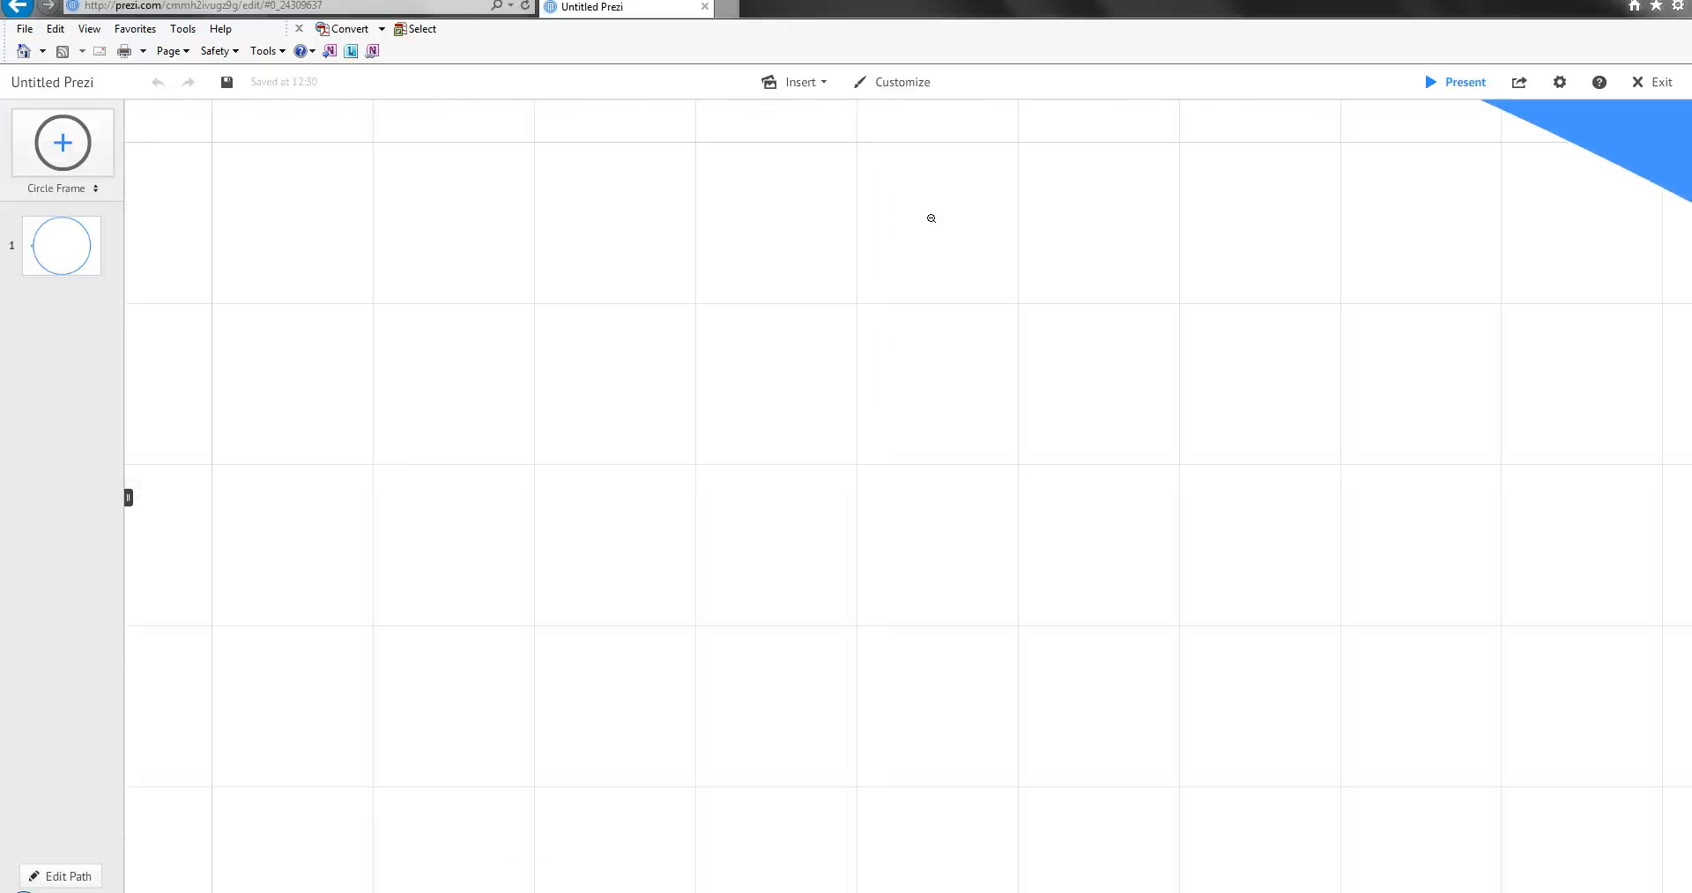
scroll(929, 222, down, 5)
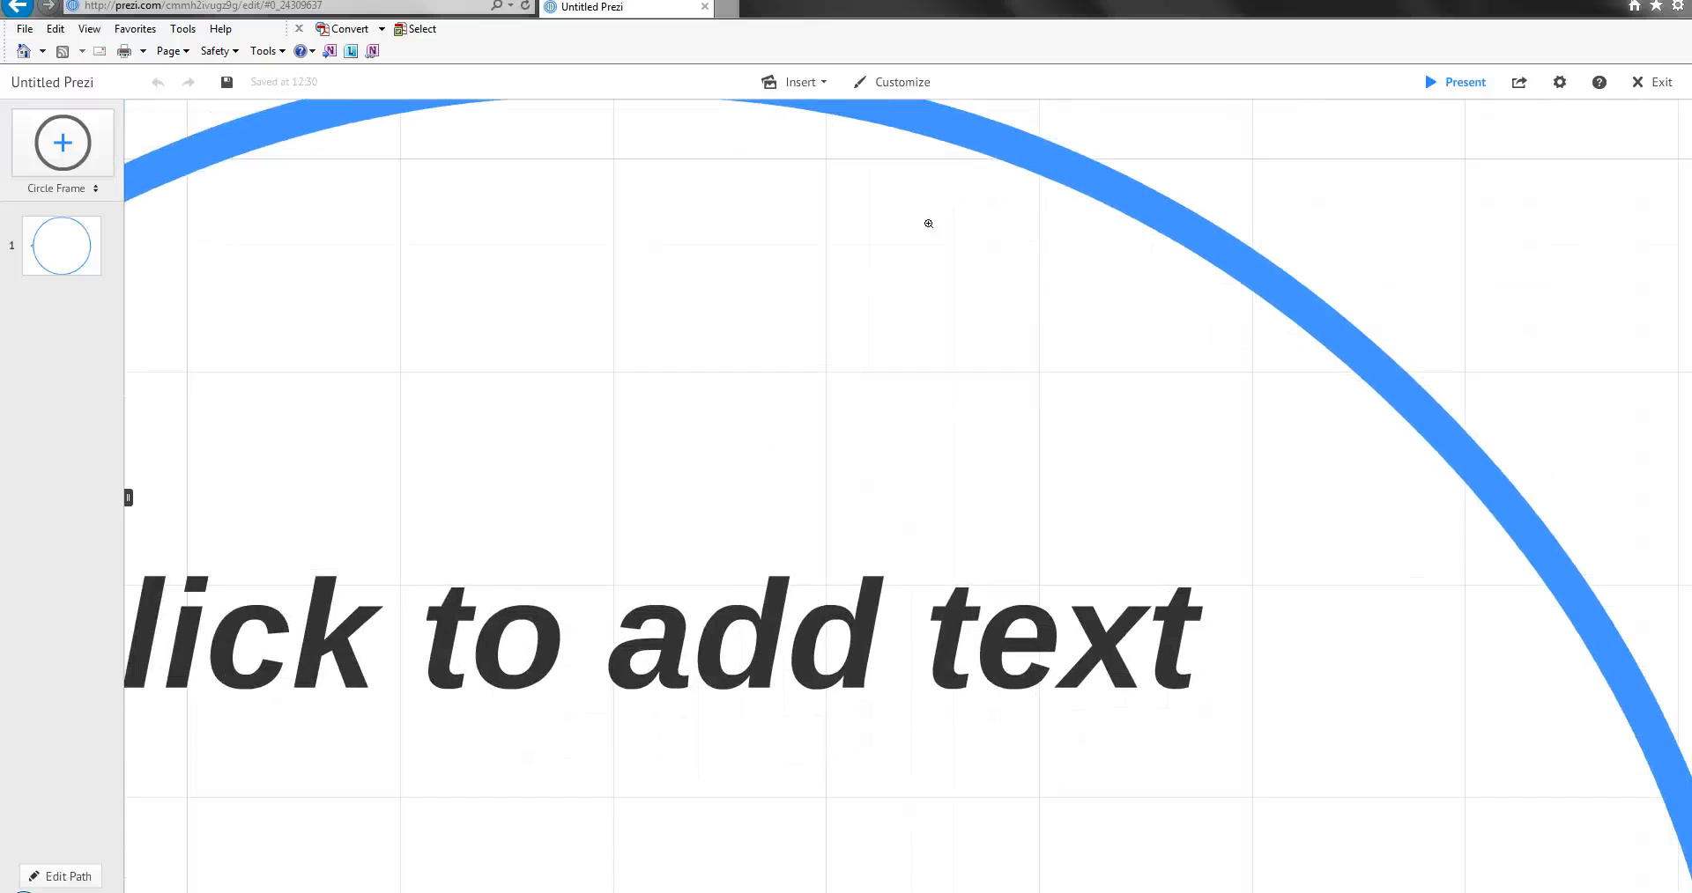
scroll(928, 225, down, 5)
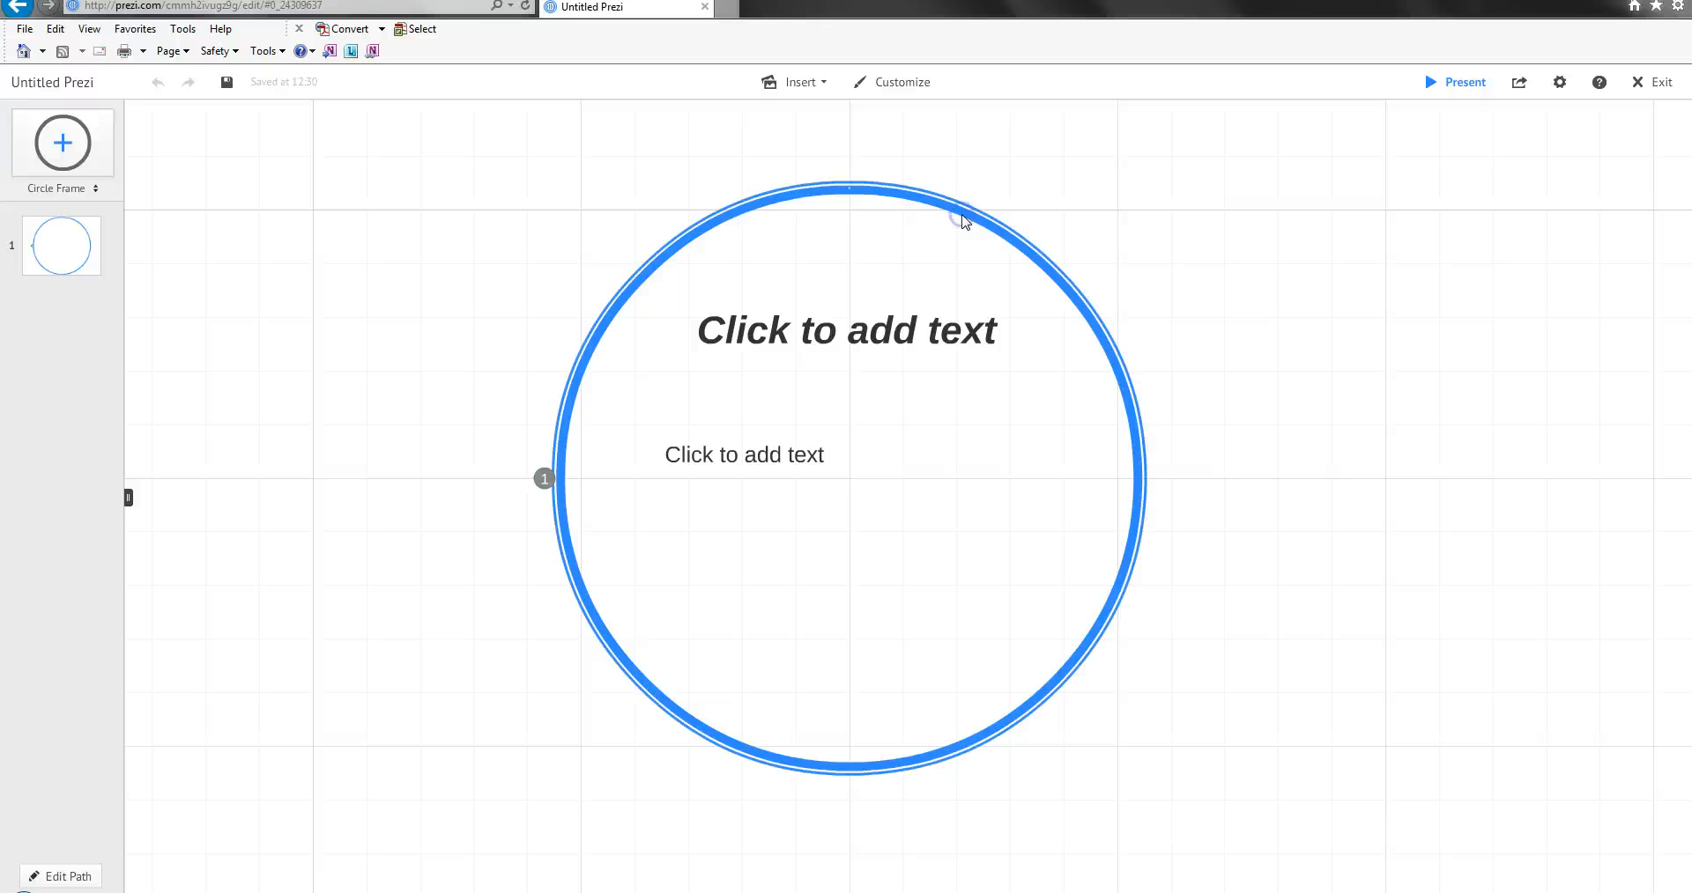
Select the circle frame and zoom to it.
click(954, 222)
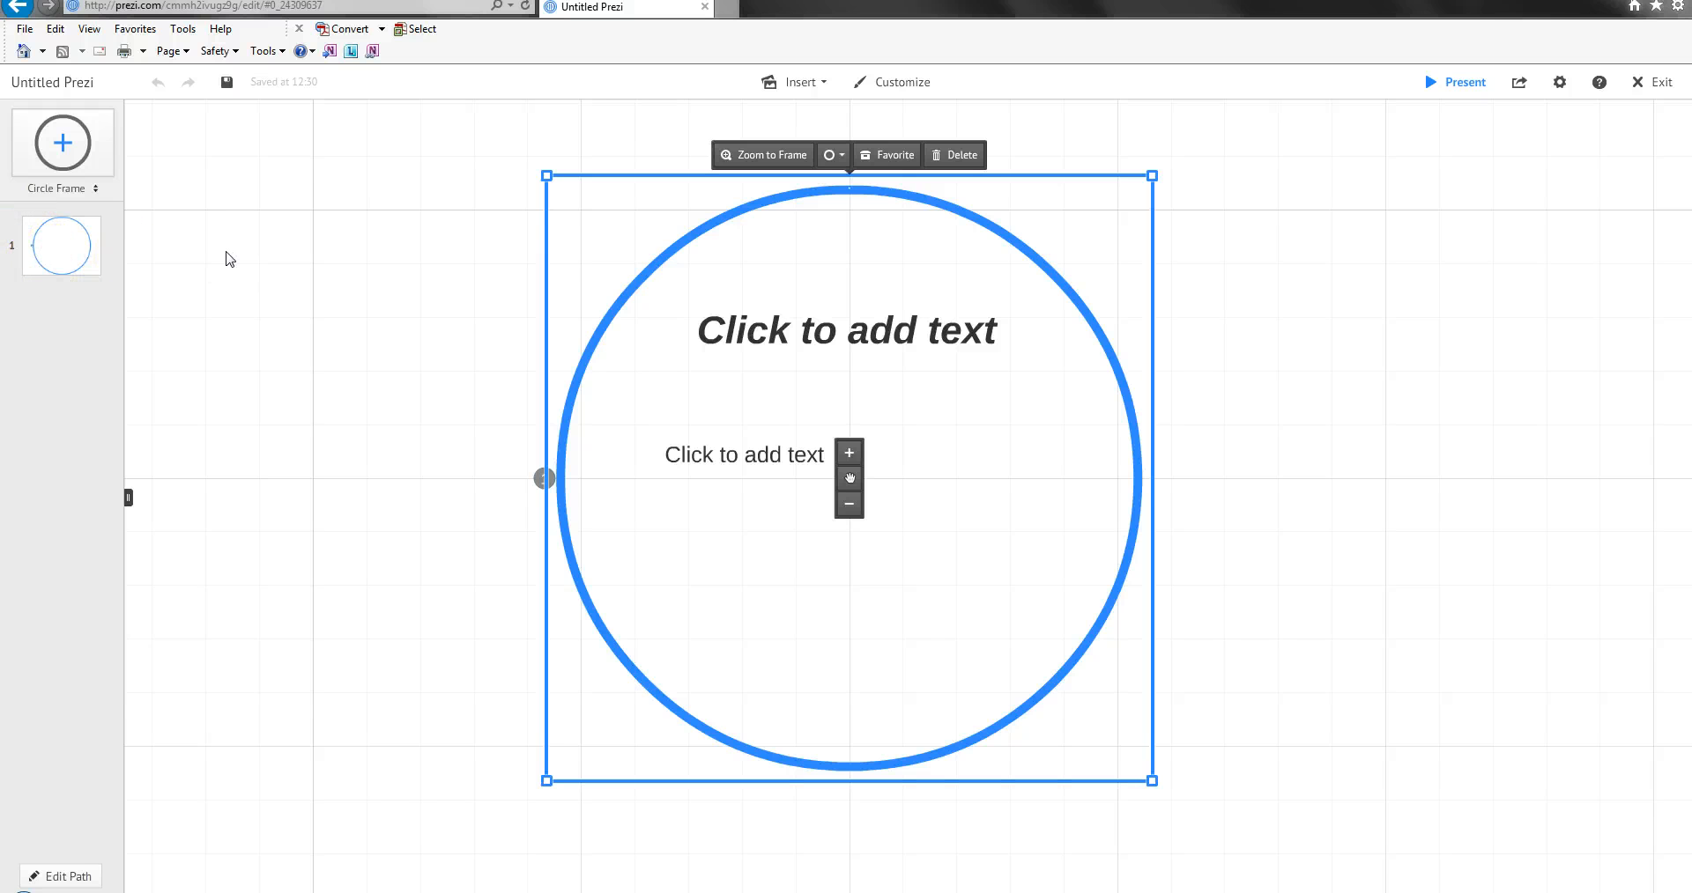
click(385, 234)
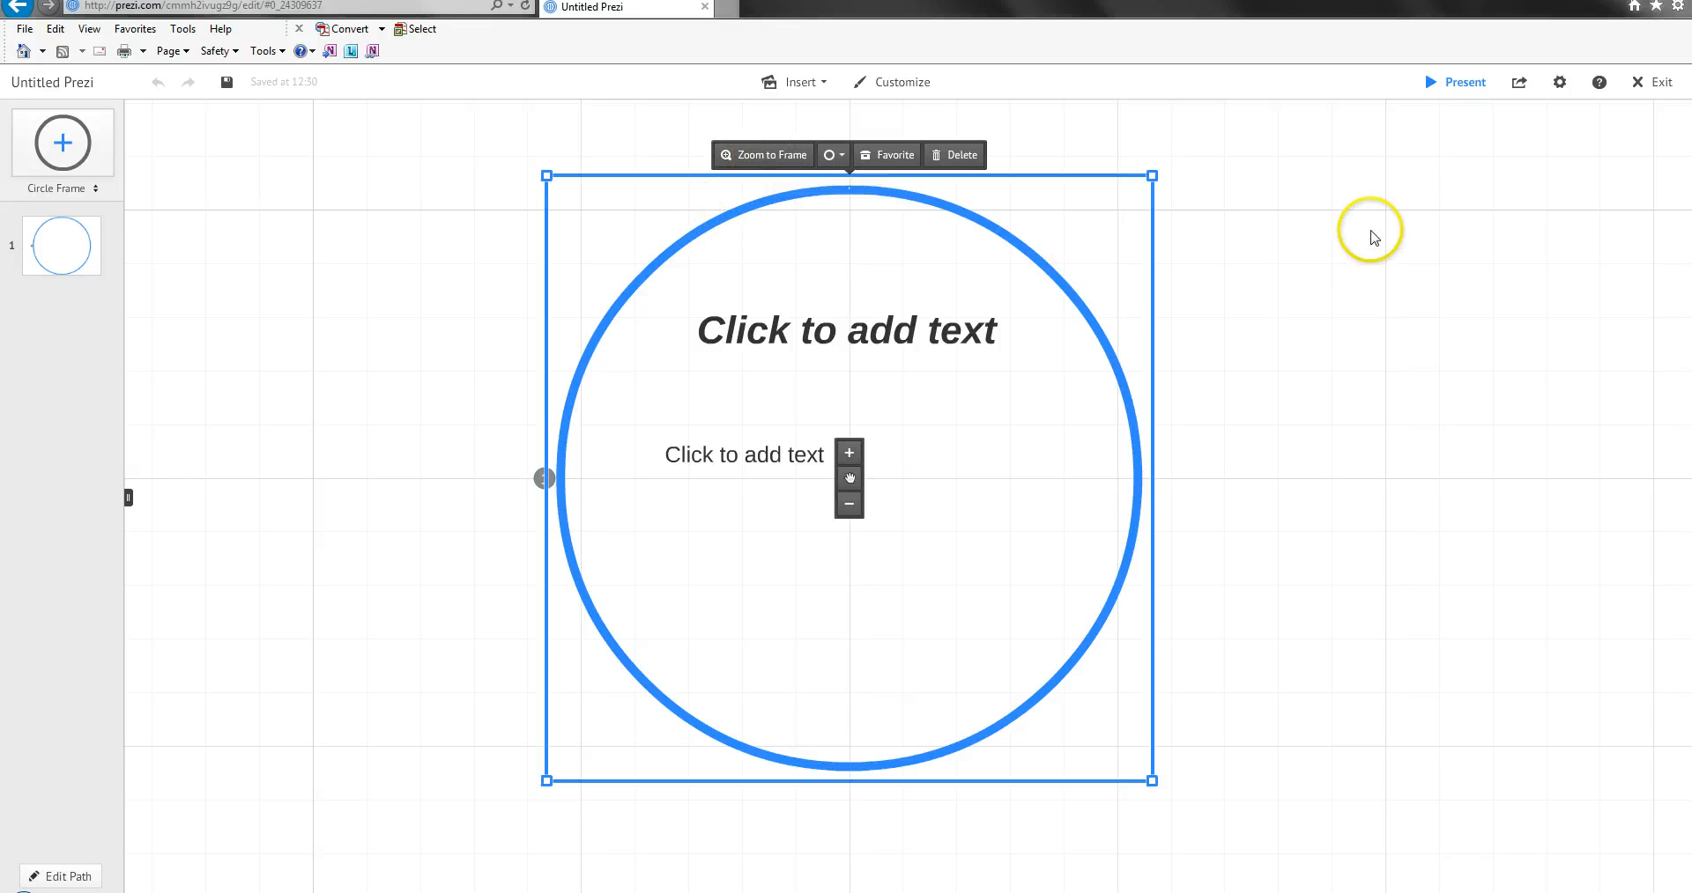
click(750, 156)
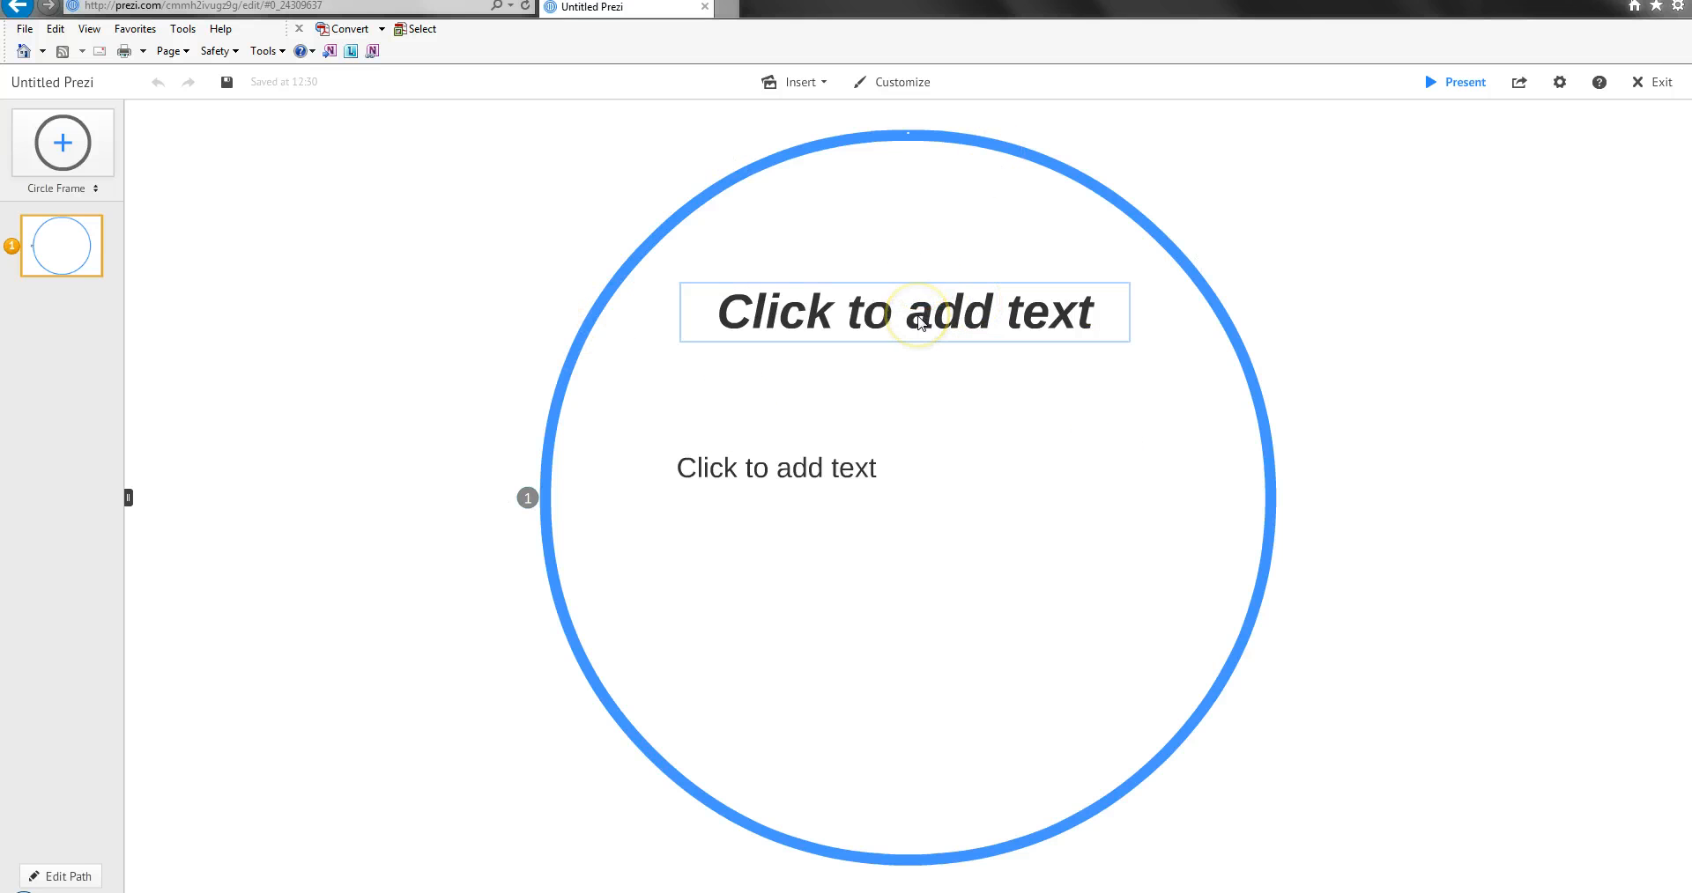
Enter "Engineer VerSus" in the circle frame's upper text placeholder and move it down to just above the body text.
click(919, 322)
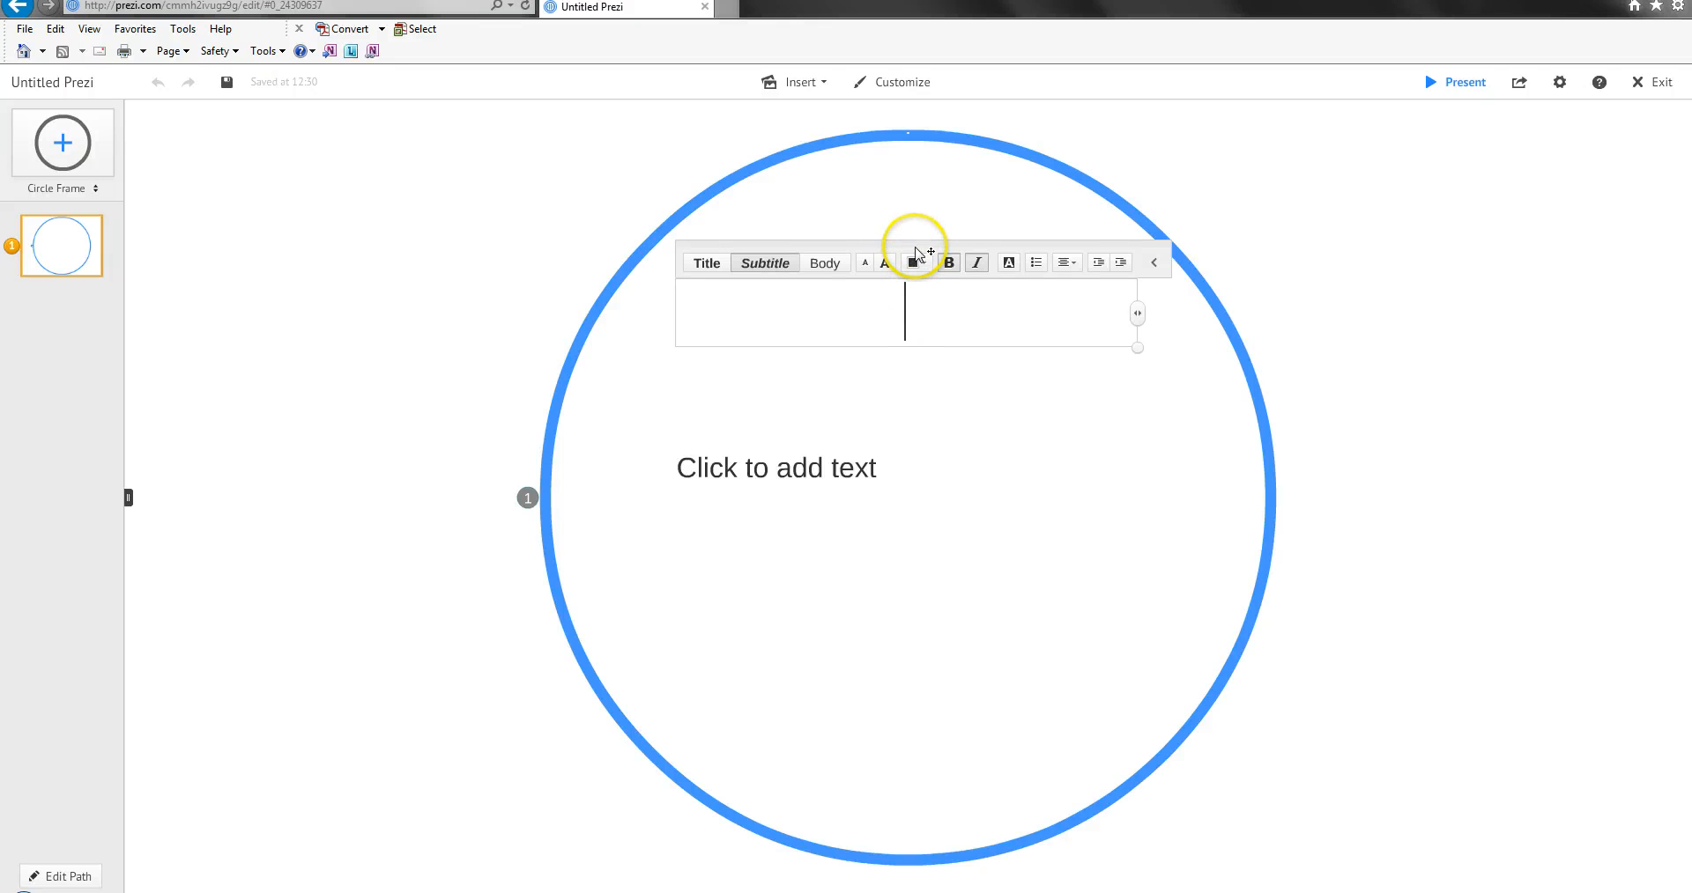
text(Engineer VerSus)
drag(909, 243, 896, 322)
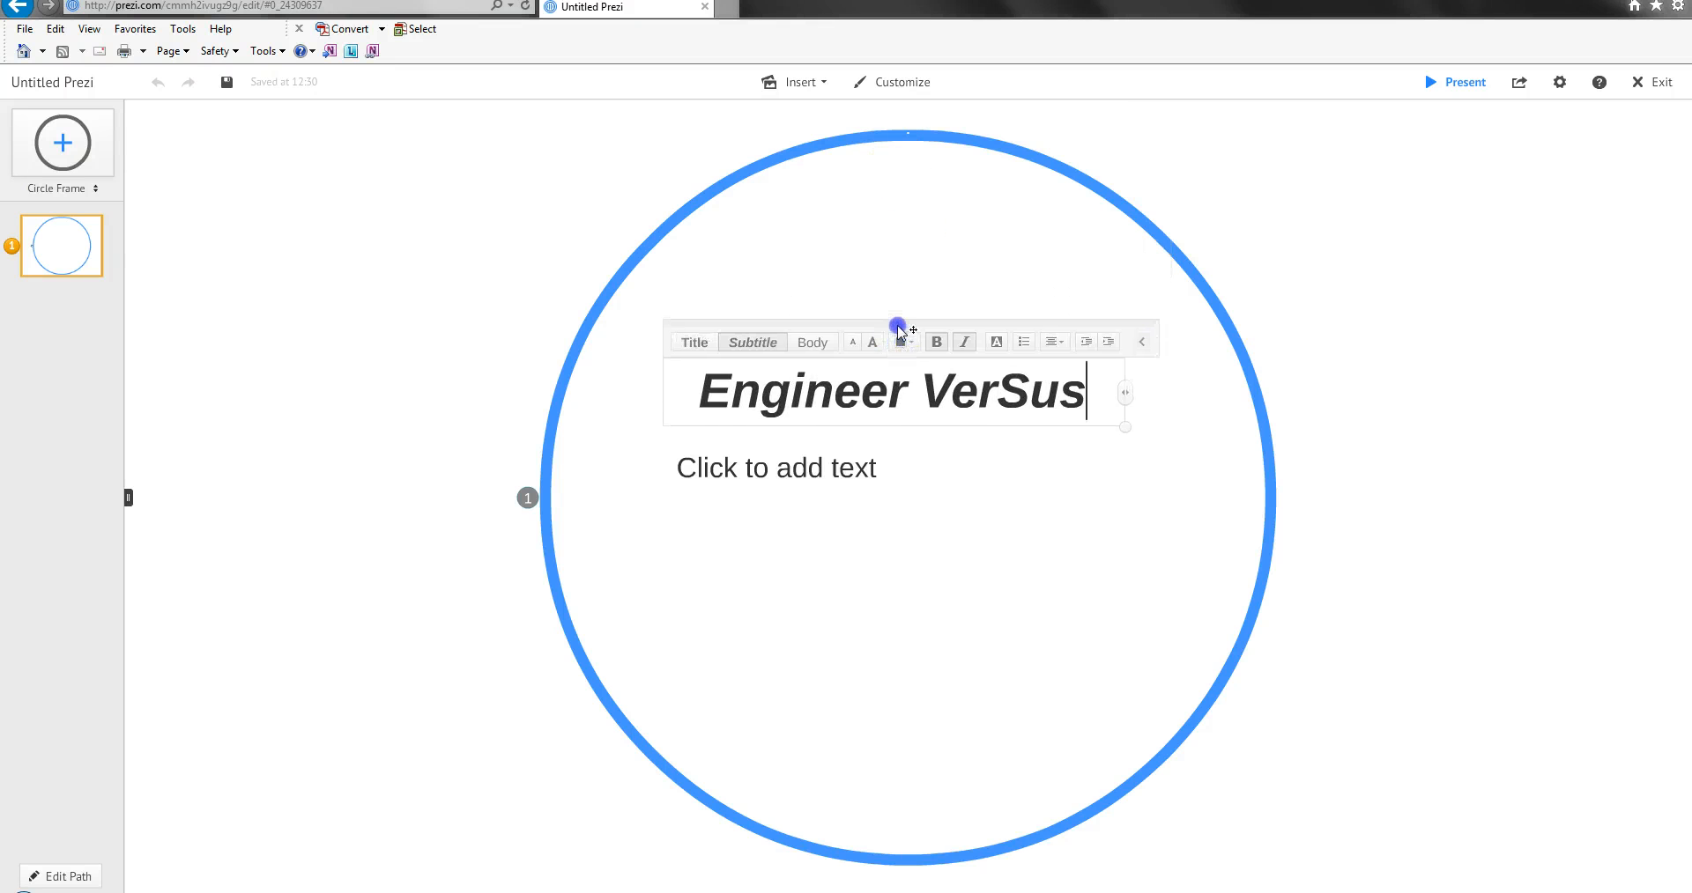
Enter "What is a circle frame?" in the body placeholder and narrow its text box to fit the text.
click(834, 460)
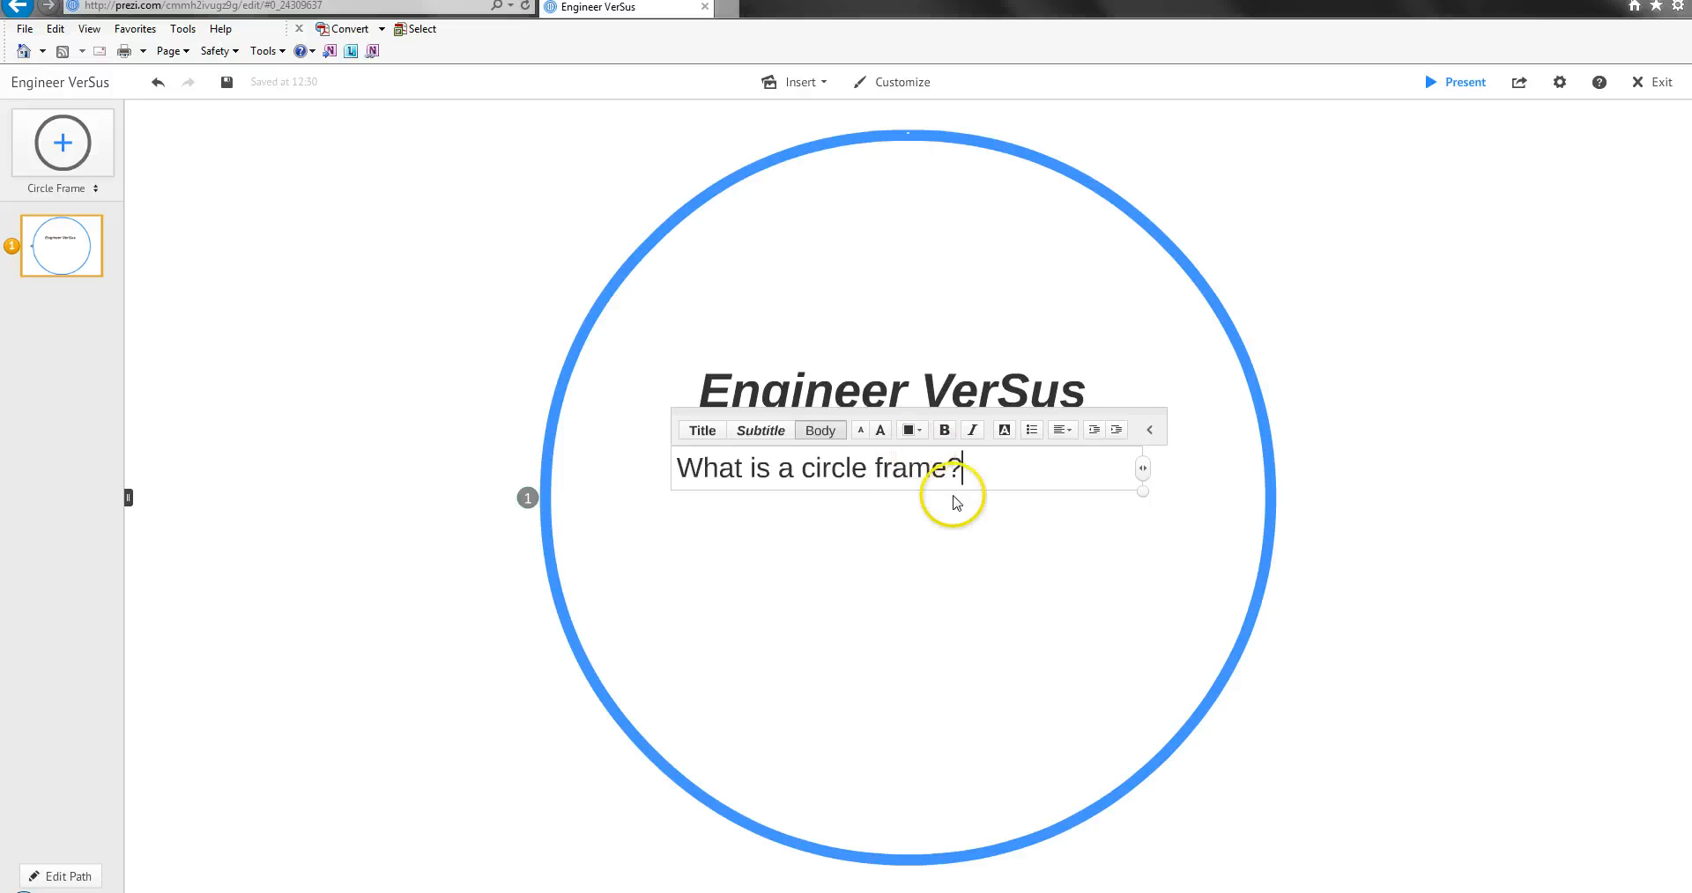
click(1010, 543)
click(912, 476)
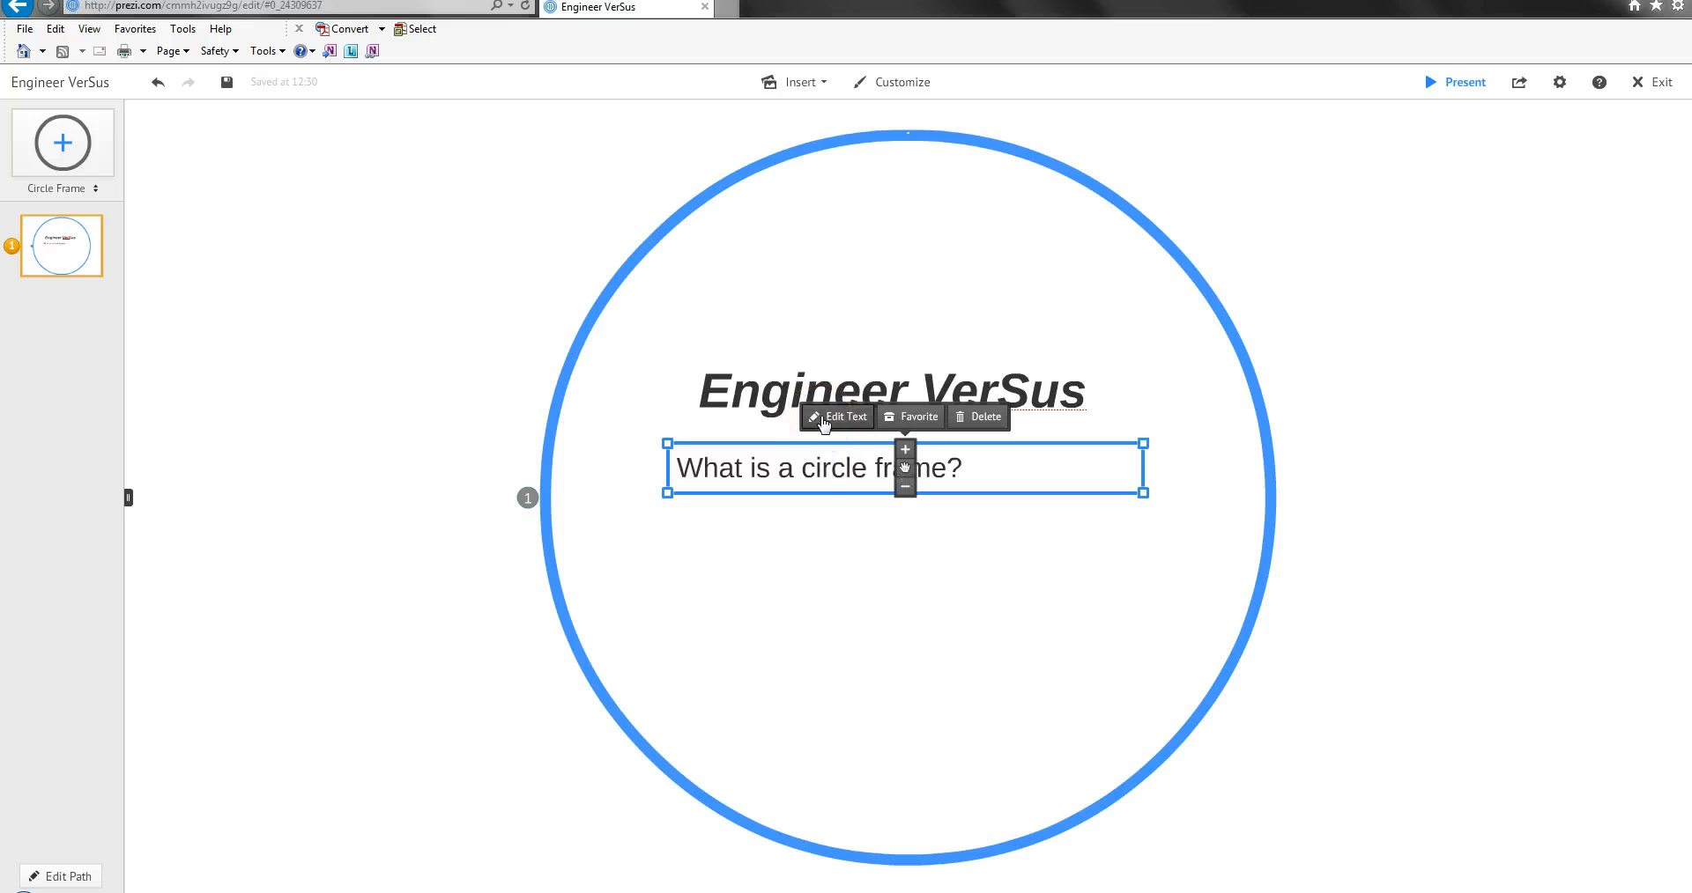
click(847, 422)
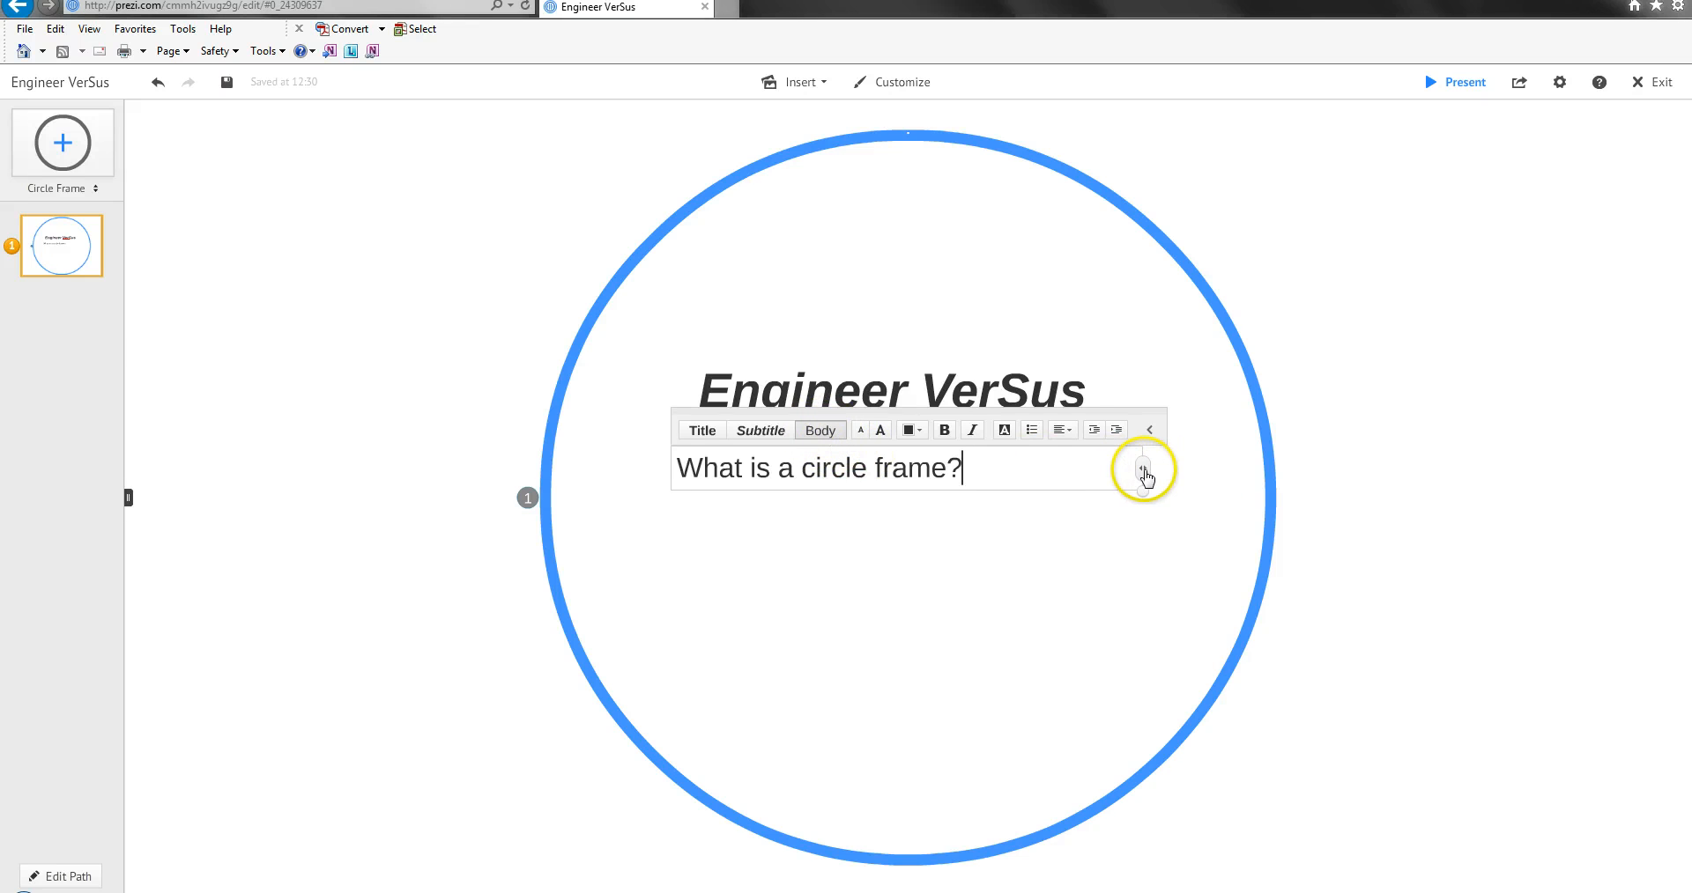
mouse_move(1143, 477)
mouse_down()
mouse_move(978, 472)
mouse_move(1123, 483)
mouse_up()
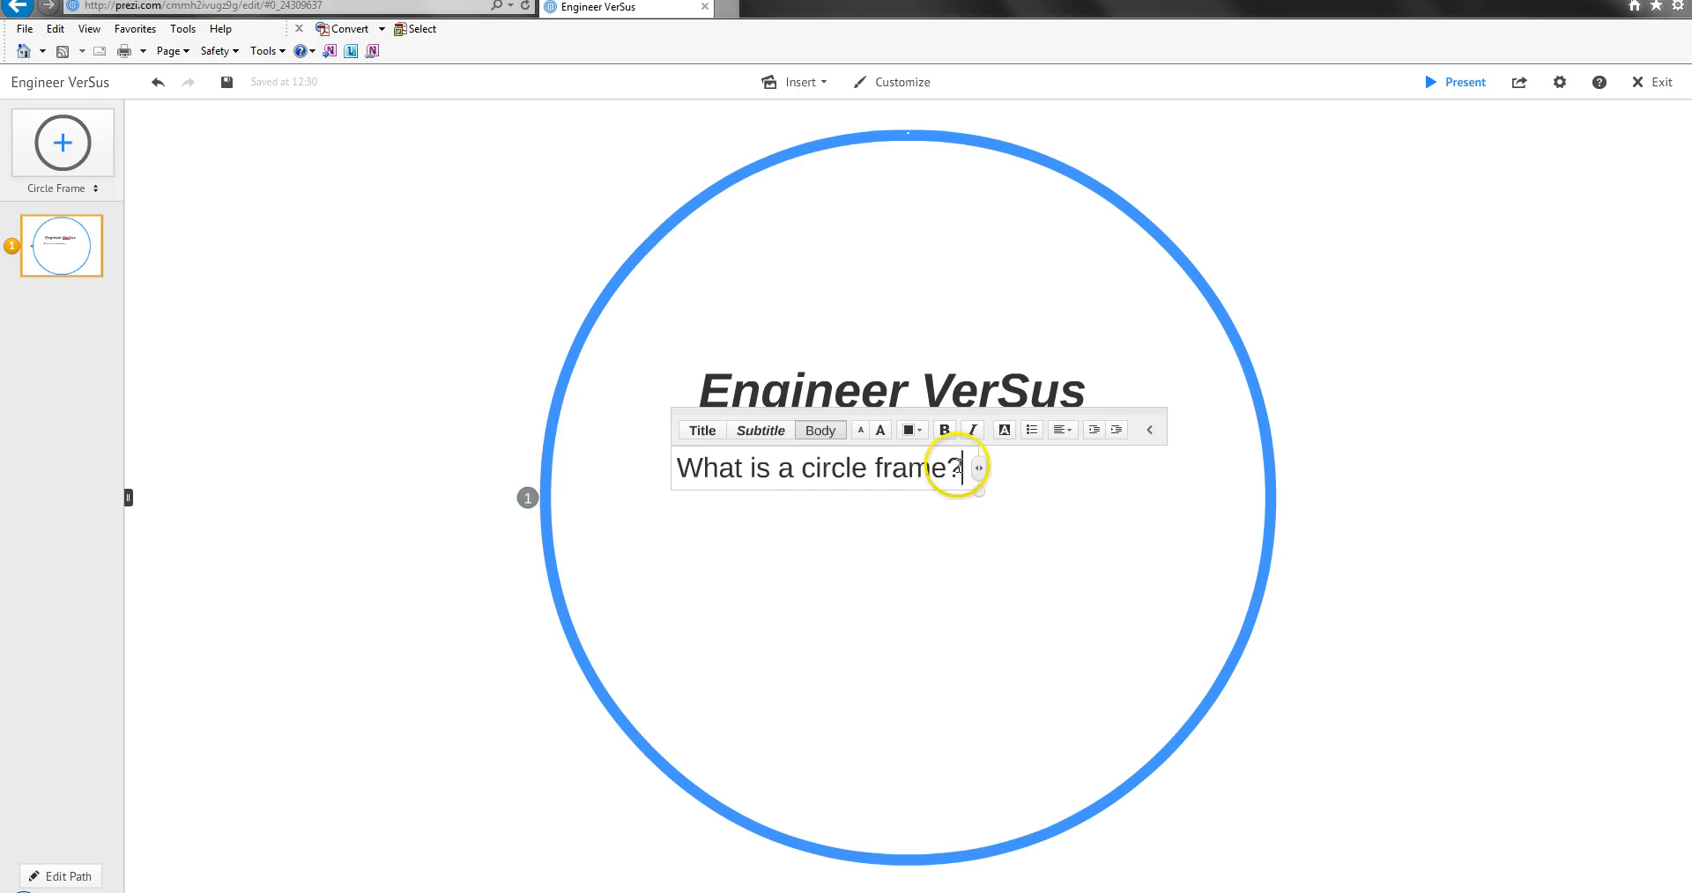
click(1004, 507)
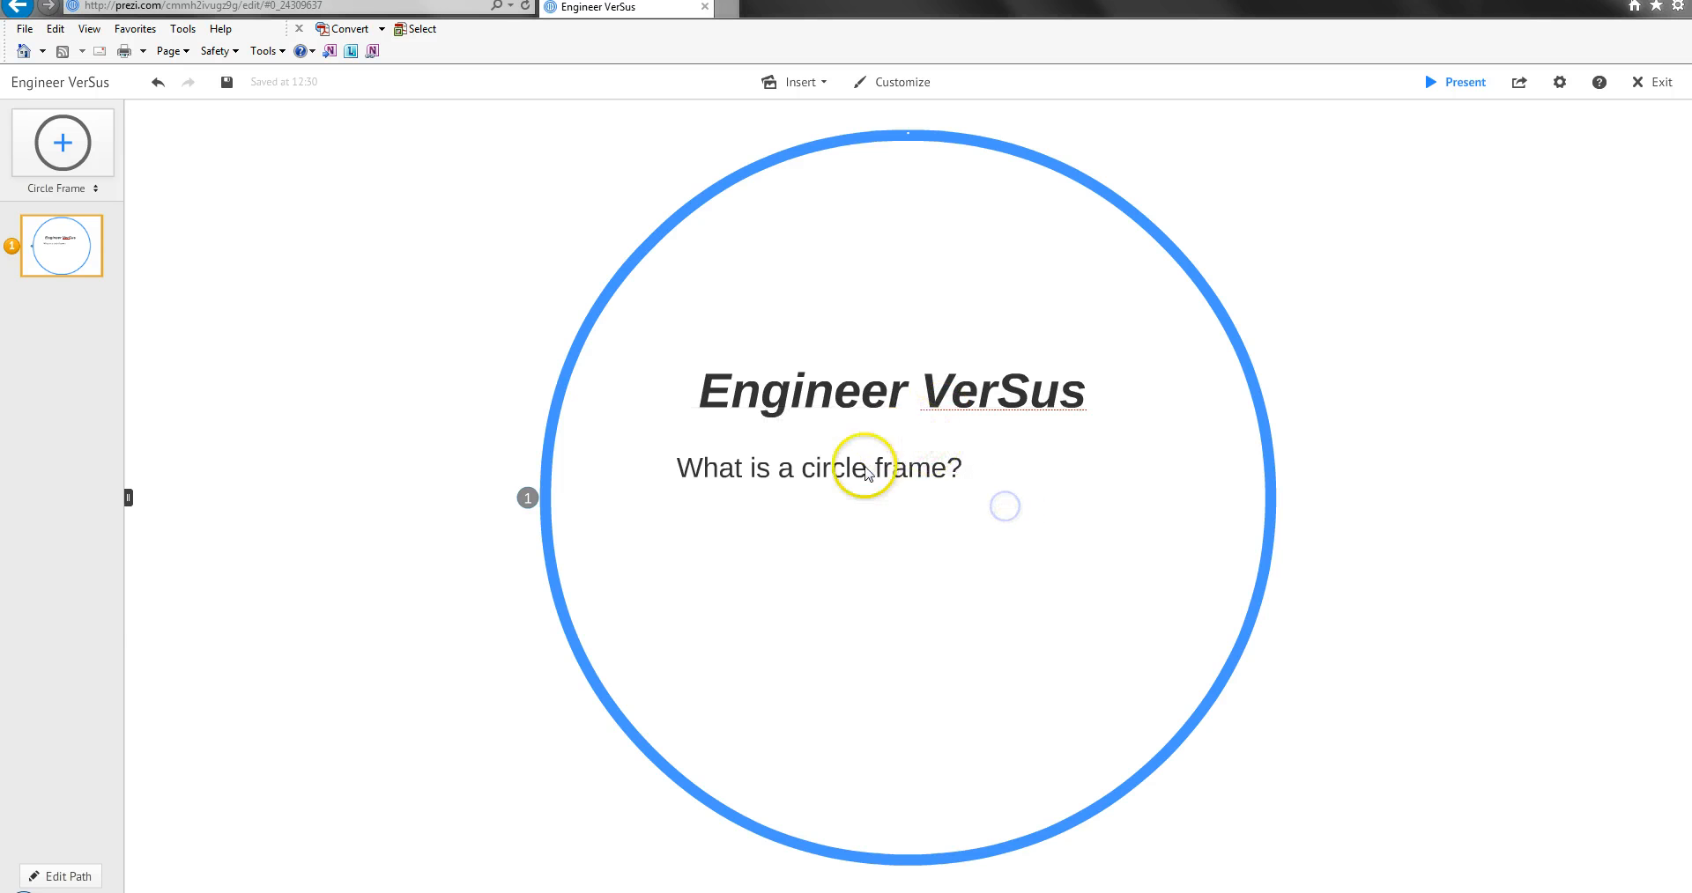
Move the "What is a circle frame?" text toward the frame's centre and widen its text box.
click(841, 467)
drag(822, 473, 895, 465)
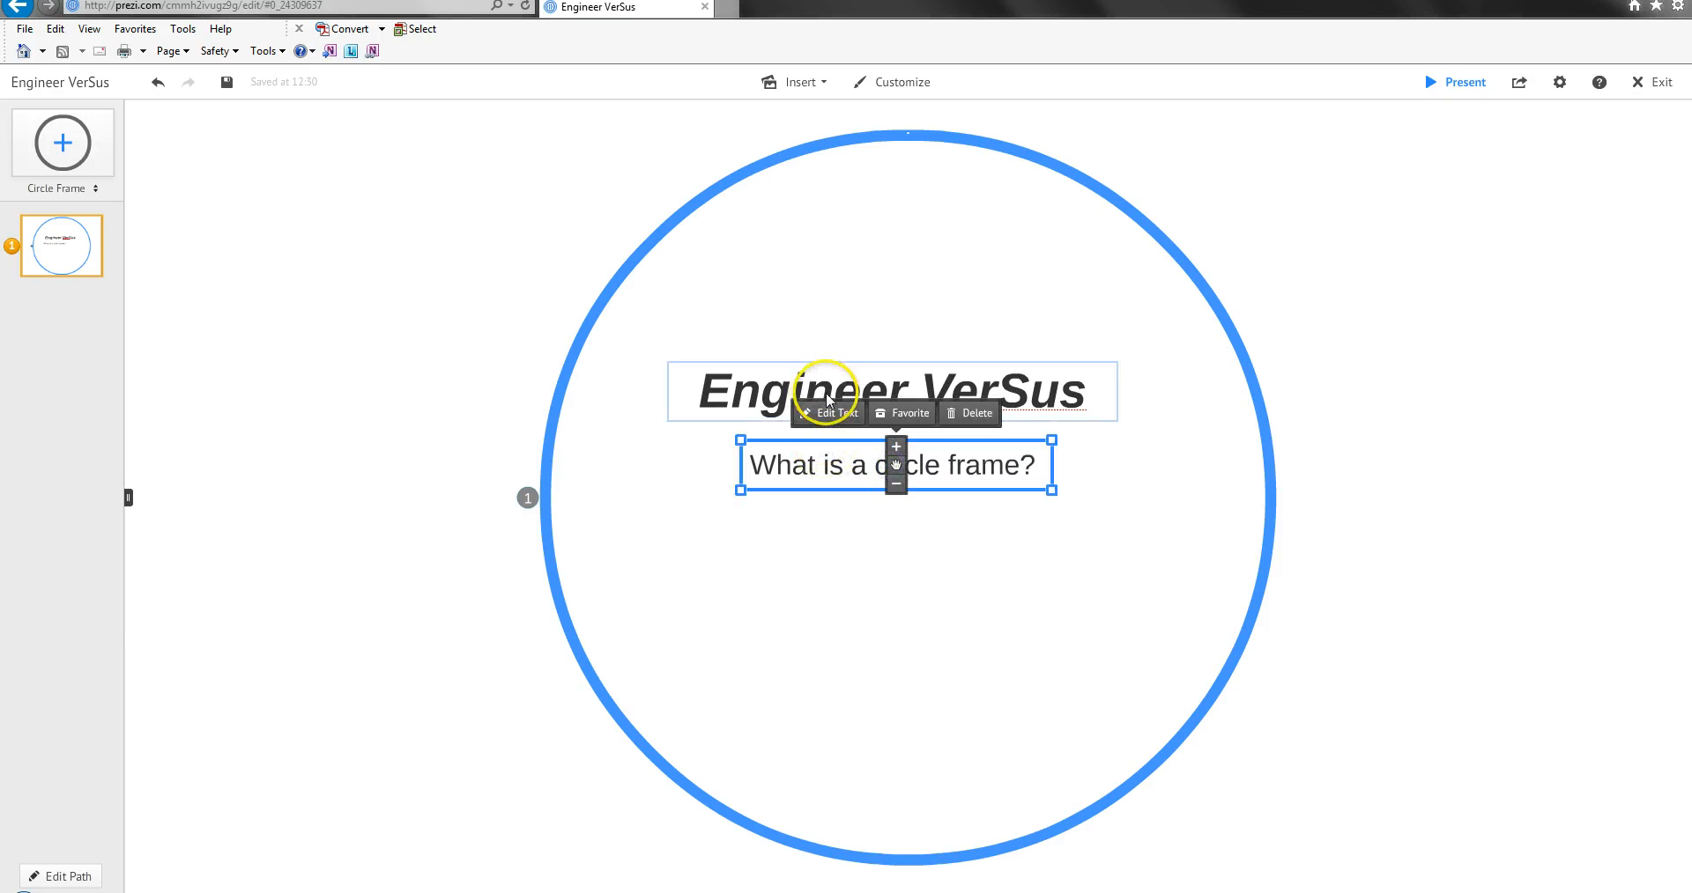
click(1040, 467)
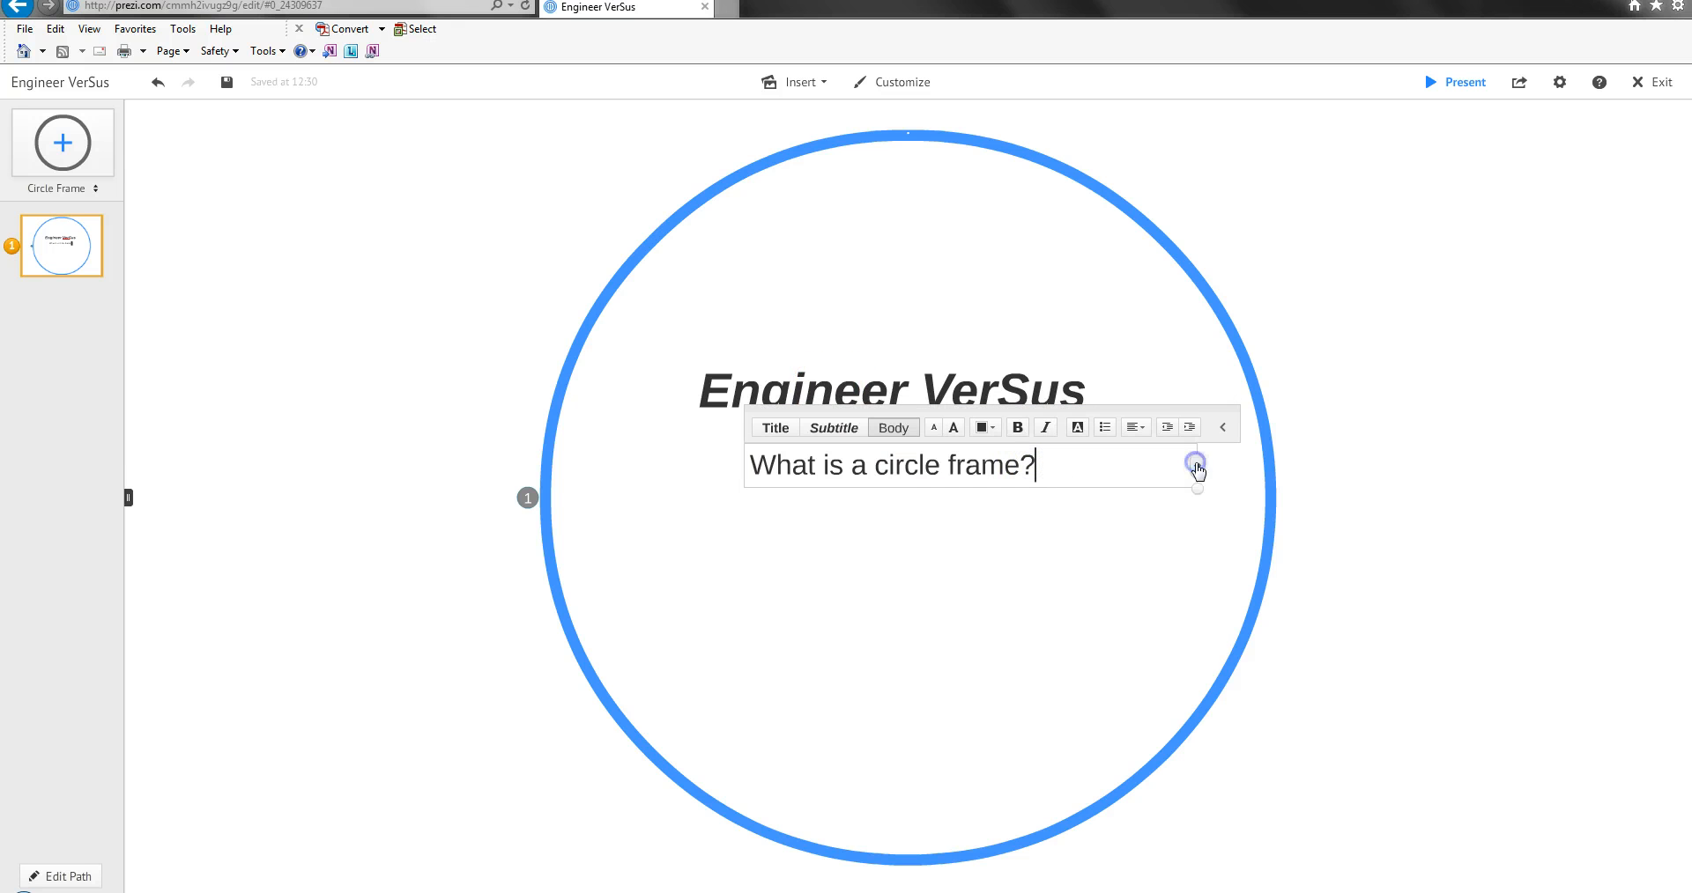
click(939, 538)
click(918, 476)
mouse_move(975, 477)
mouse_down()
mouse_move(948, 468)
mouse_move(967, 468)
mouse_up()
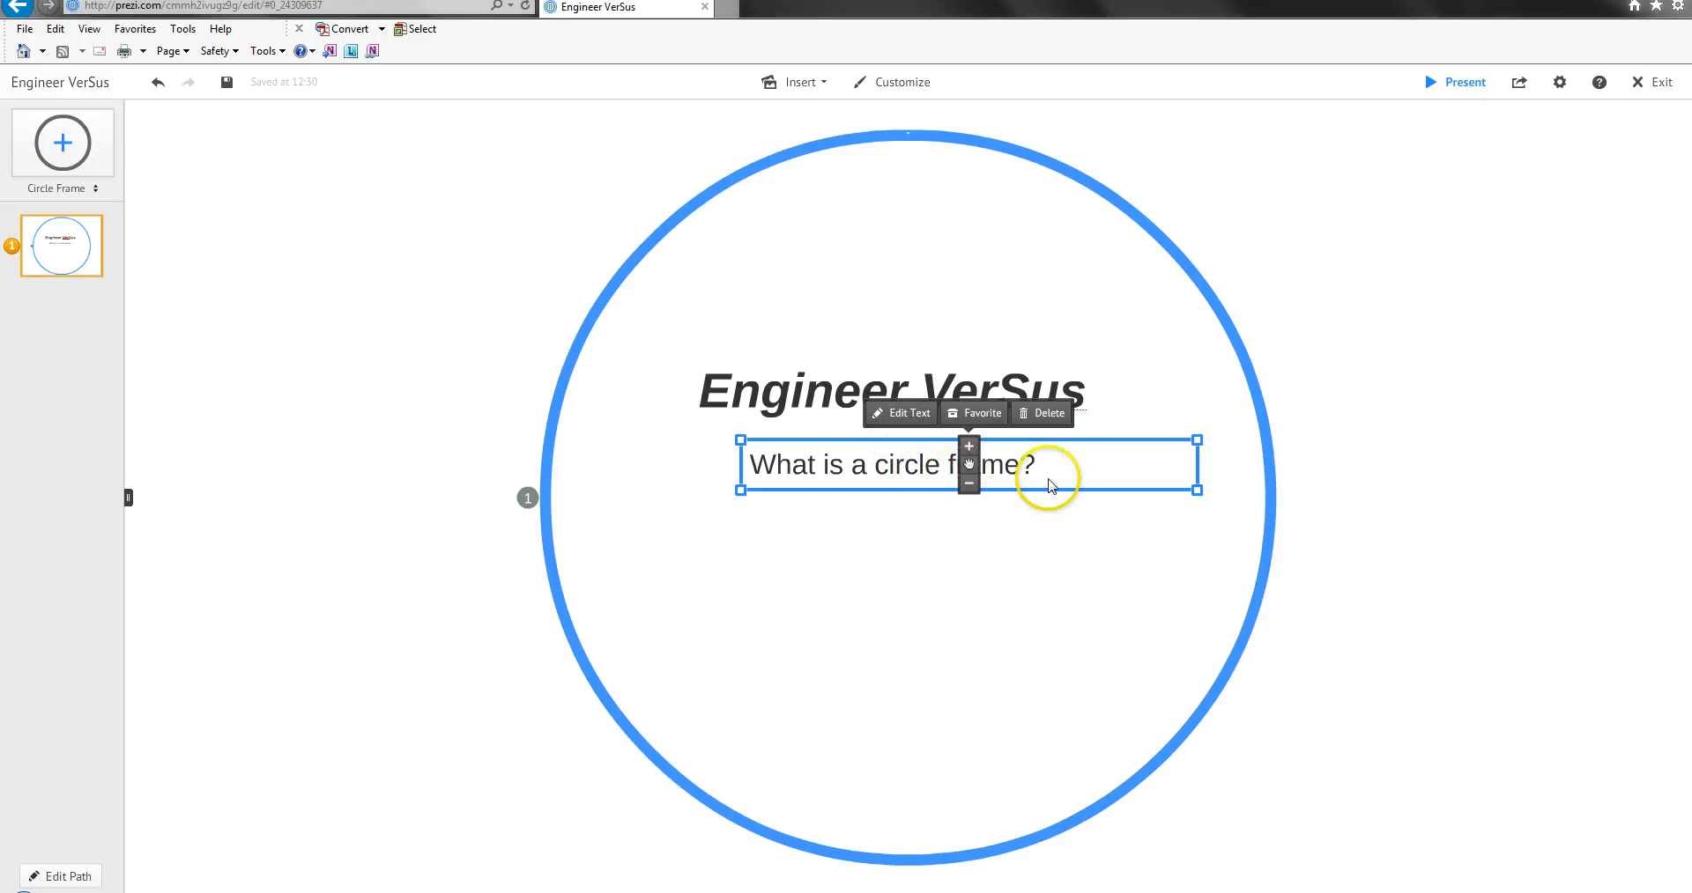
Enlarge the "What is a circle frame?" text slightly and centre it beneath "Engineer VerSus".
drag(1195, 464, 1183, 563)
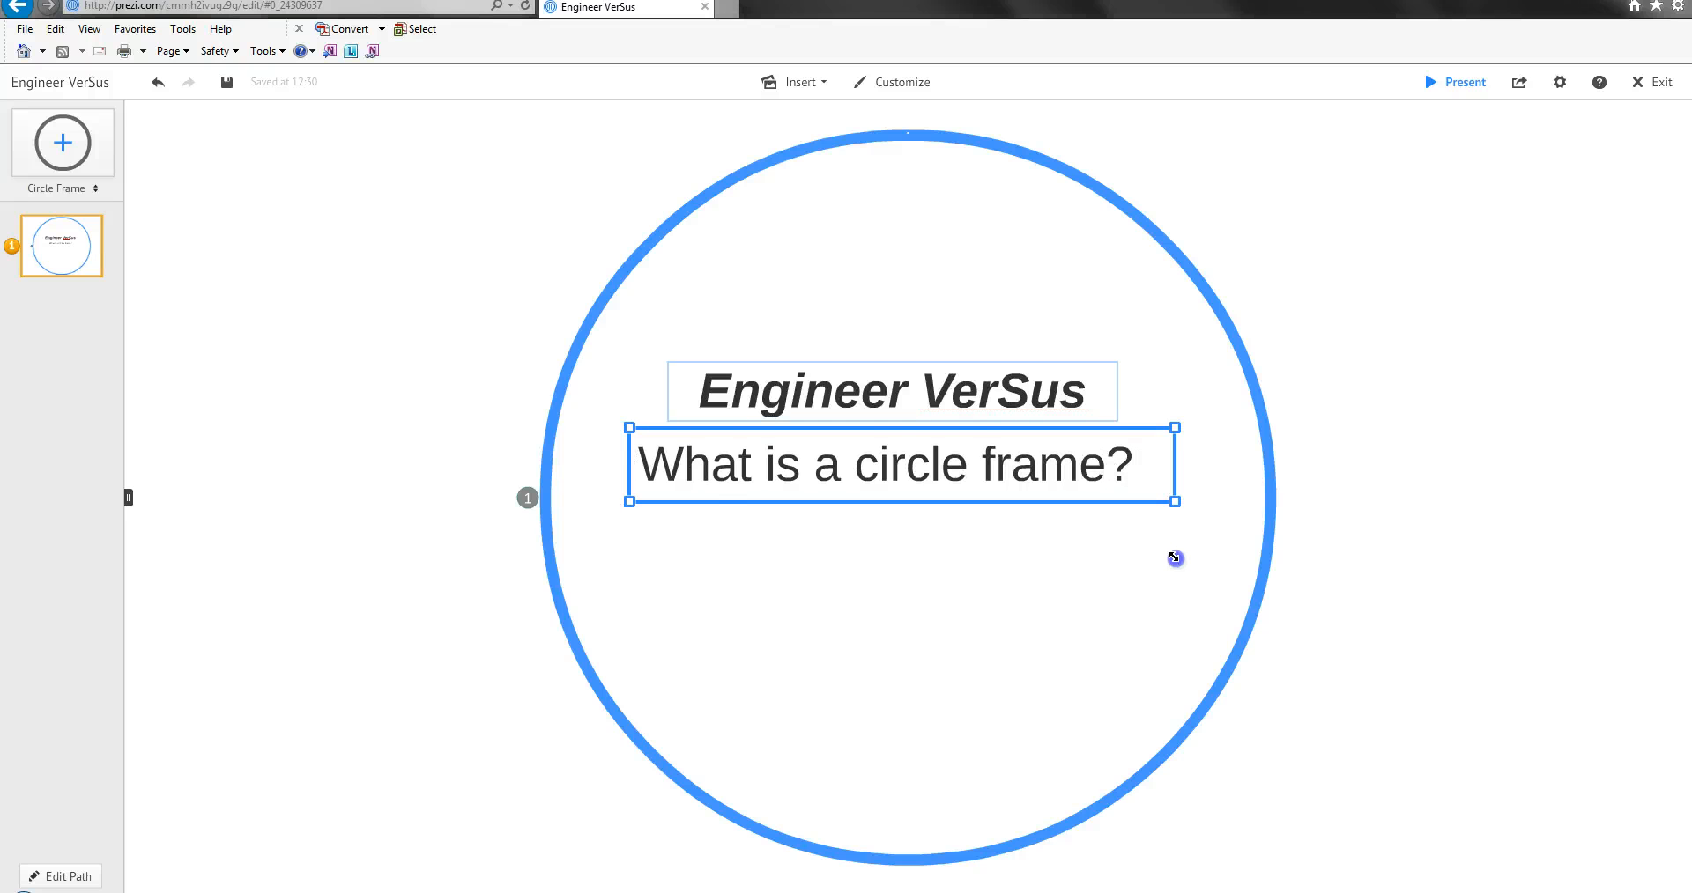
drag(1174, 558, 1175, 559)
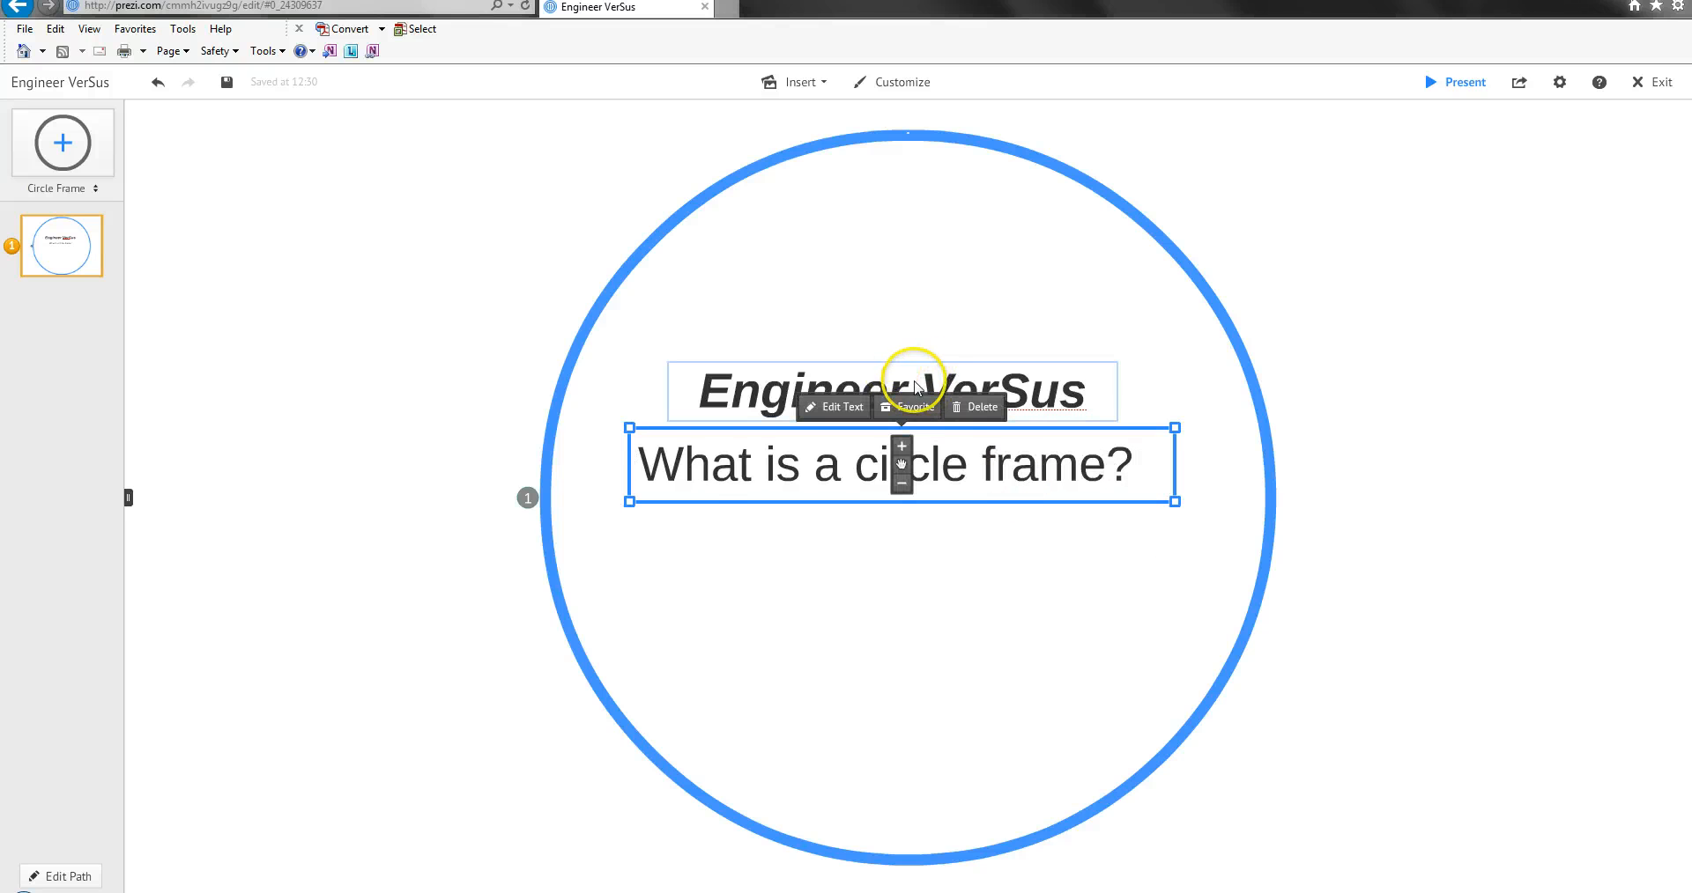
drag(1173, 503, 1094, 470)
drag(905, 468, 907, 467)
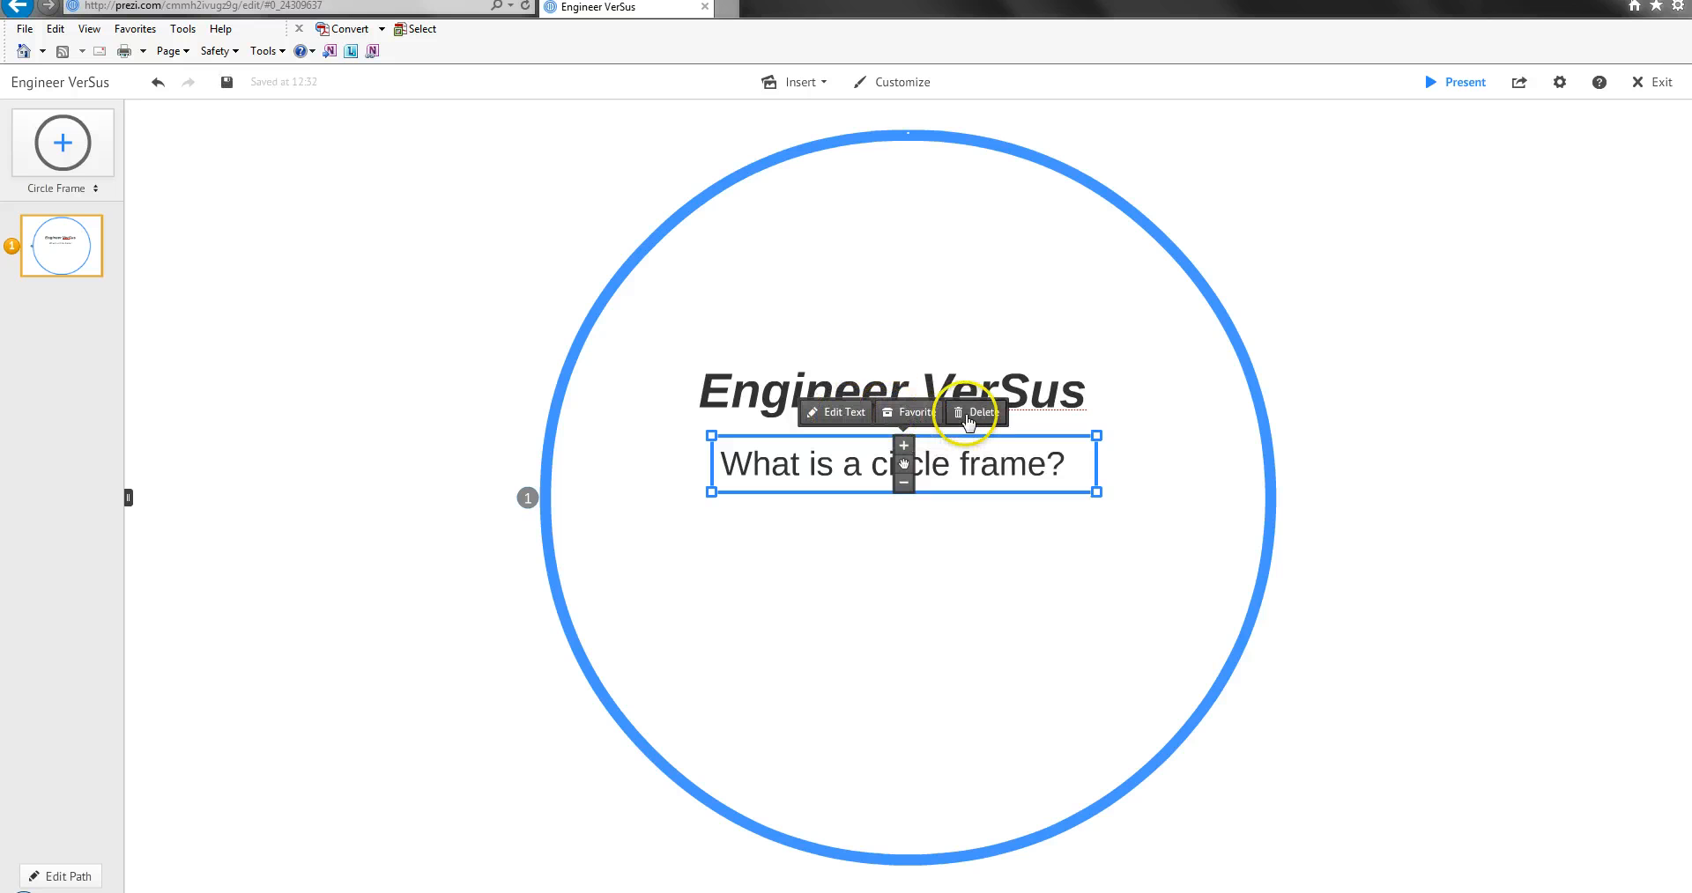
click(888, 384)
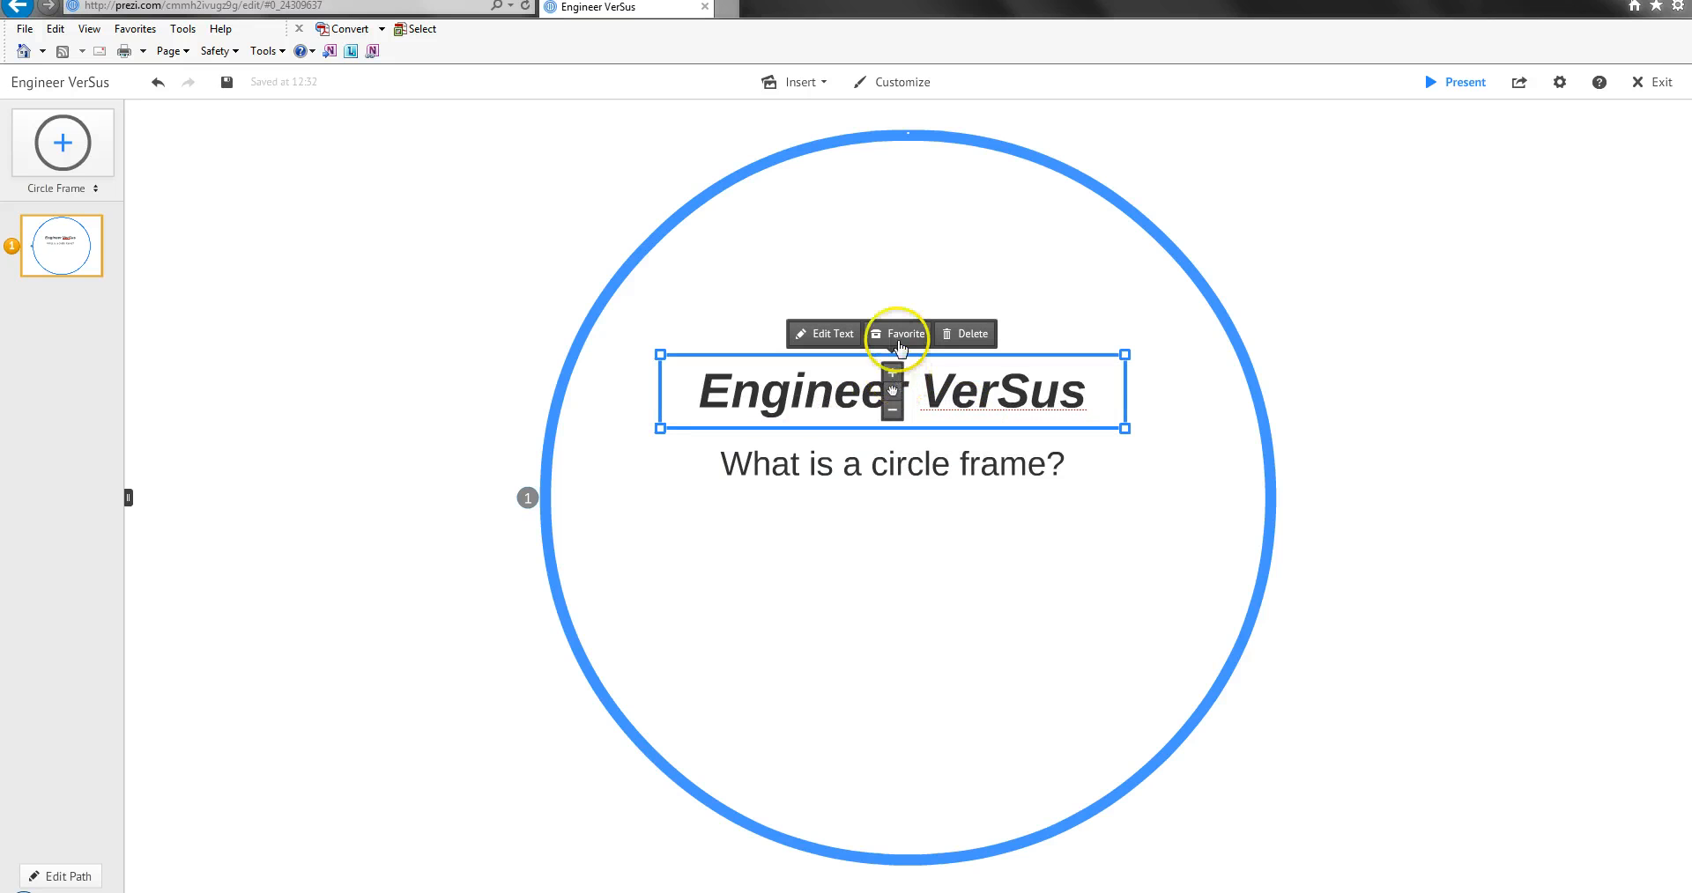
click(1002, 399)
click(931, 300)
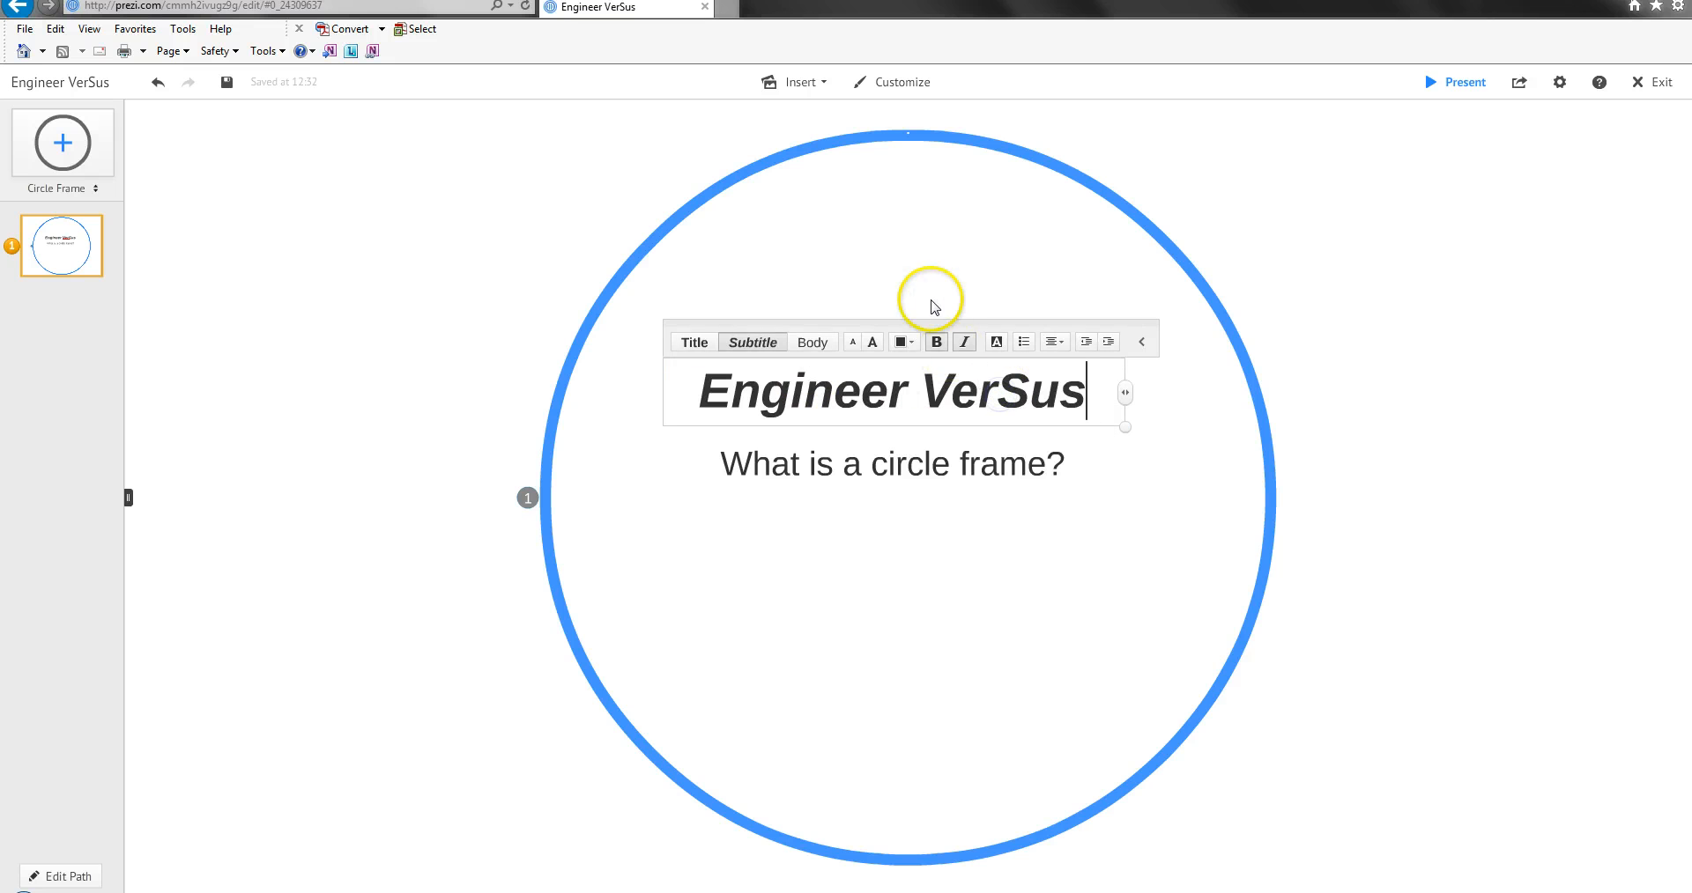
Add the text "EVS" above "Engineer VerSus" inside the circle frame and apply the Title style.
click(840, 238)
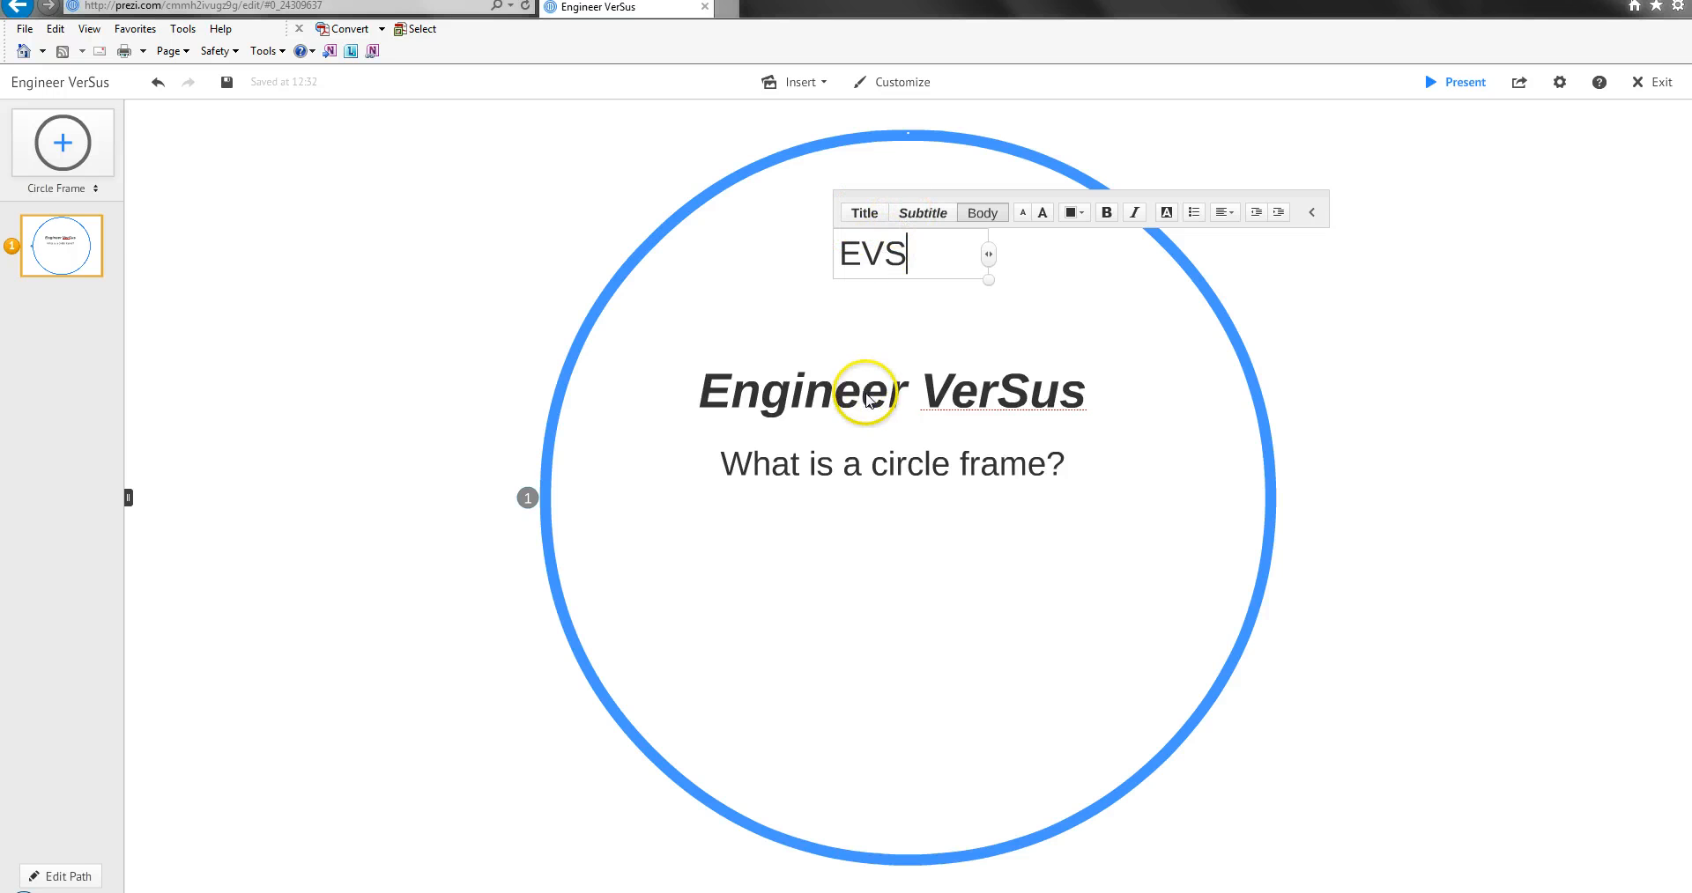
click(860, 222)
drag(987, 255, 987, 255)
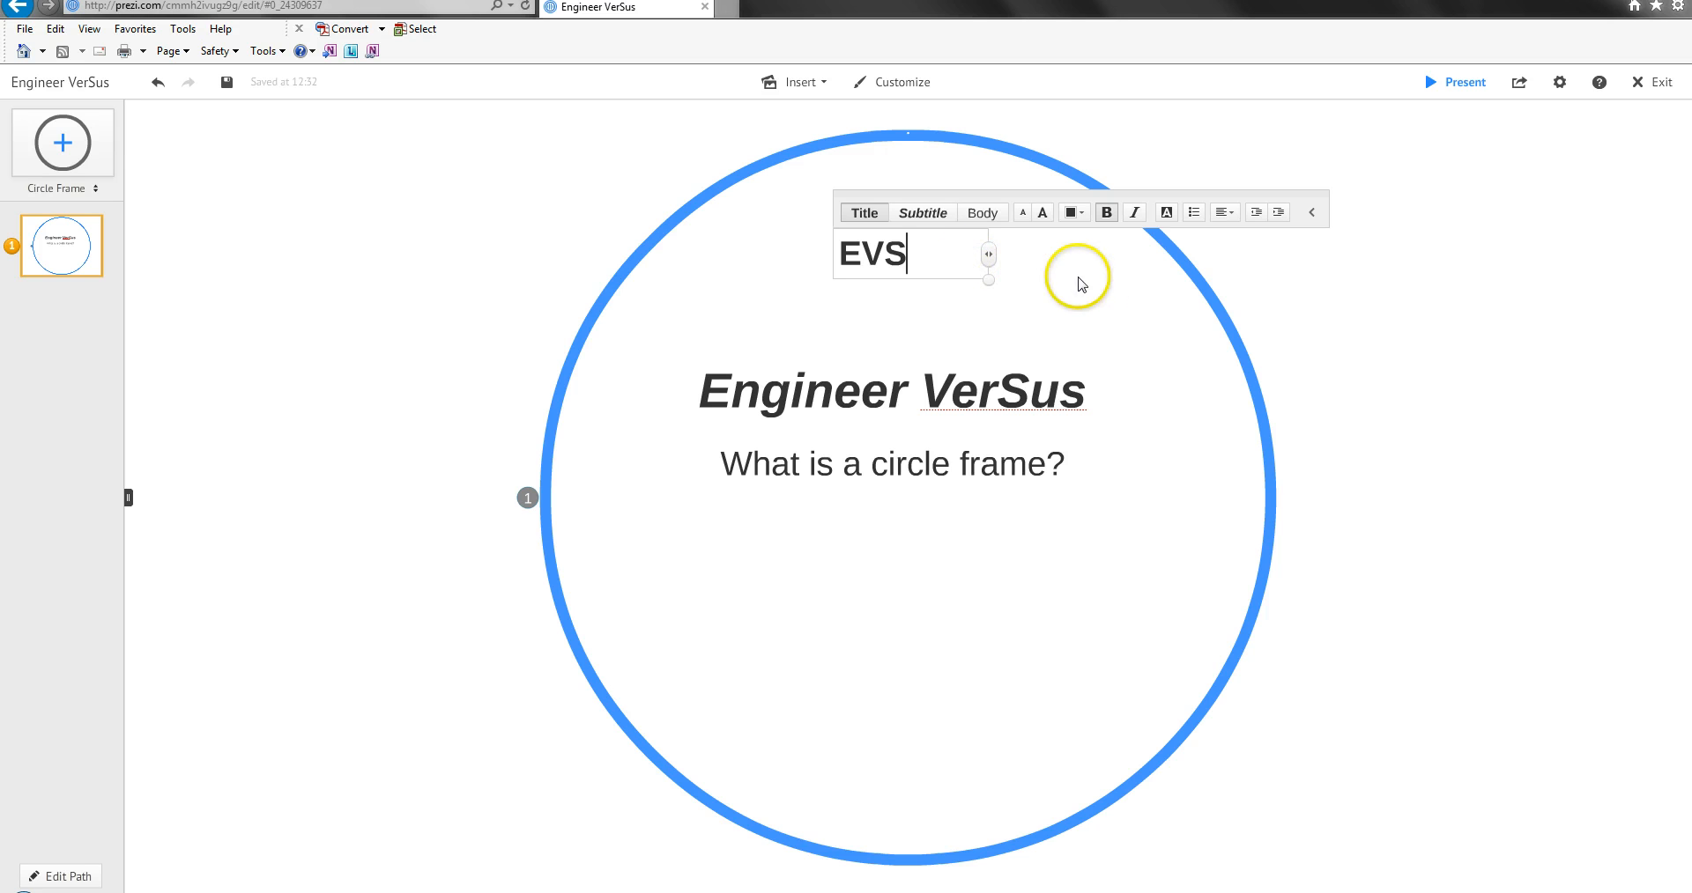
drag(990, 256, 990, 257)
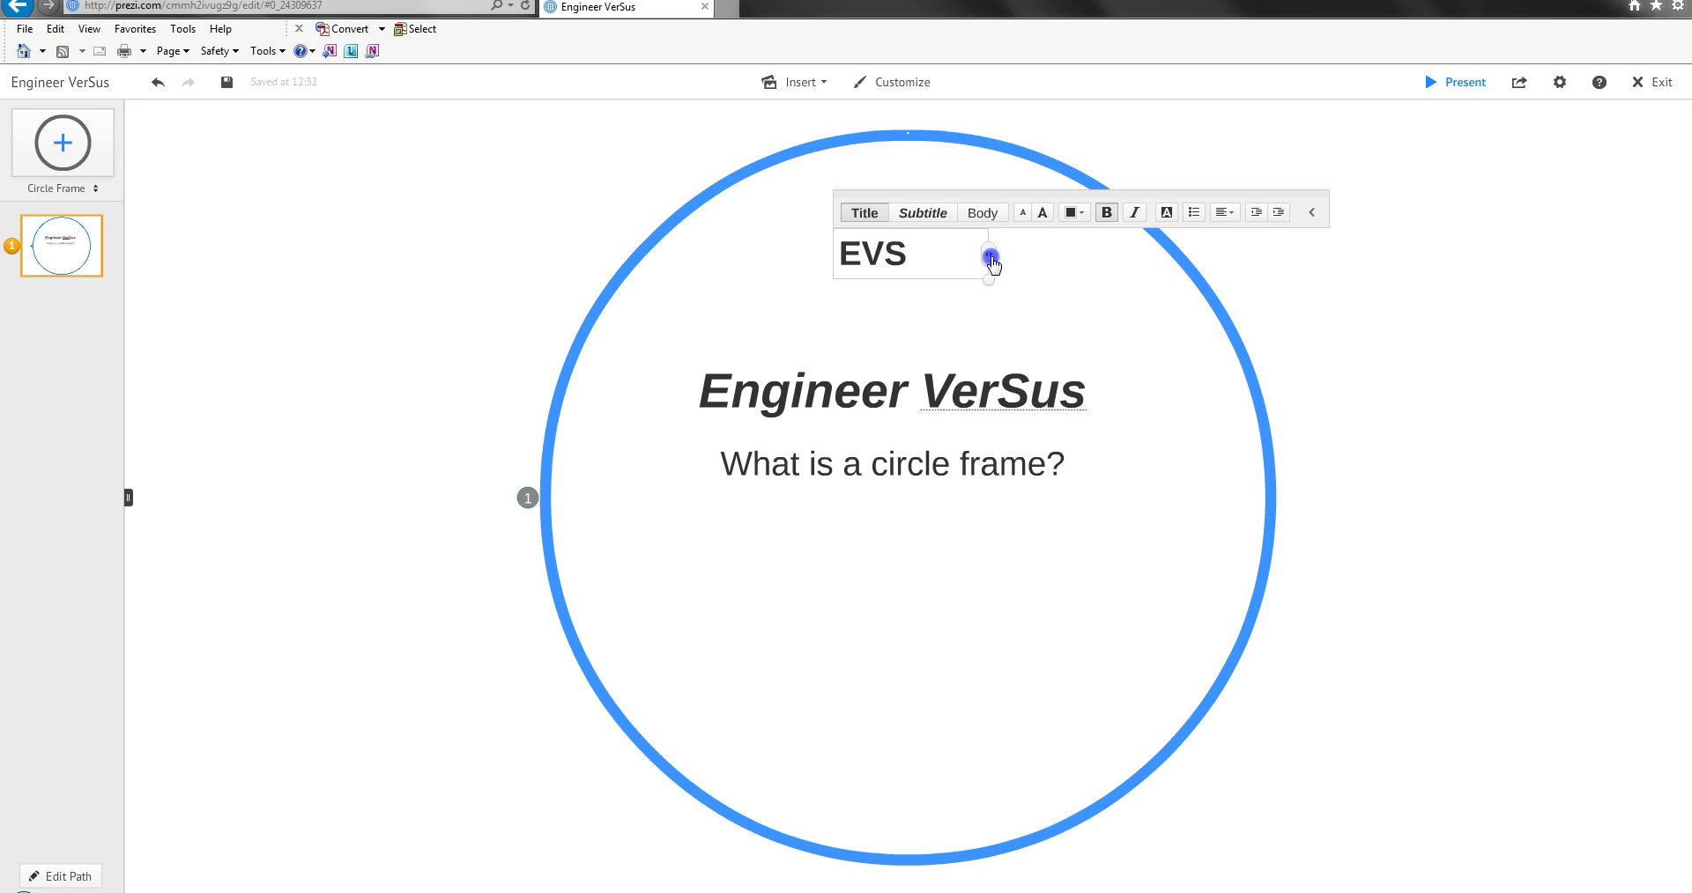
click(943, 304)
Enlarge the "EVS" title and centre it directly above "Engineer VerSus".
click(921, 258)
drag(947, 280, 1043, 332)
drag(1029, 262, 897, 302)
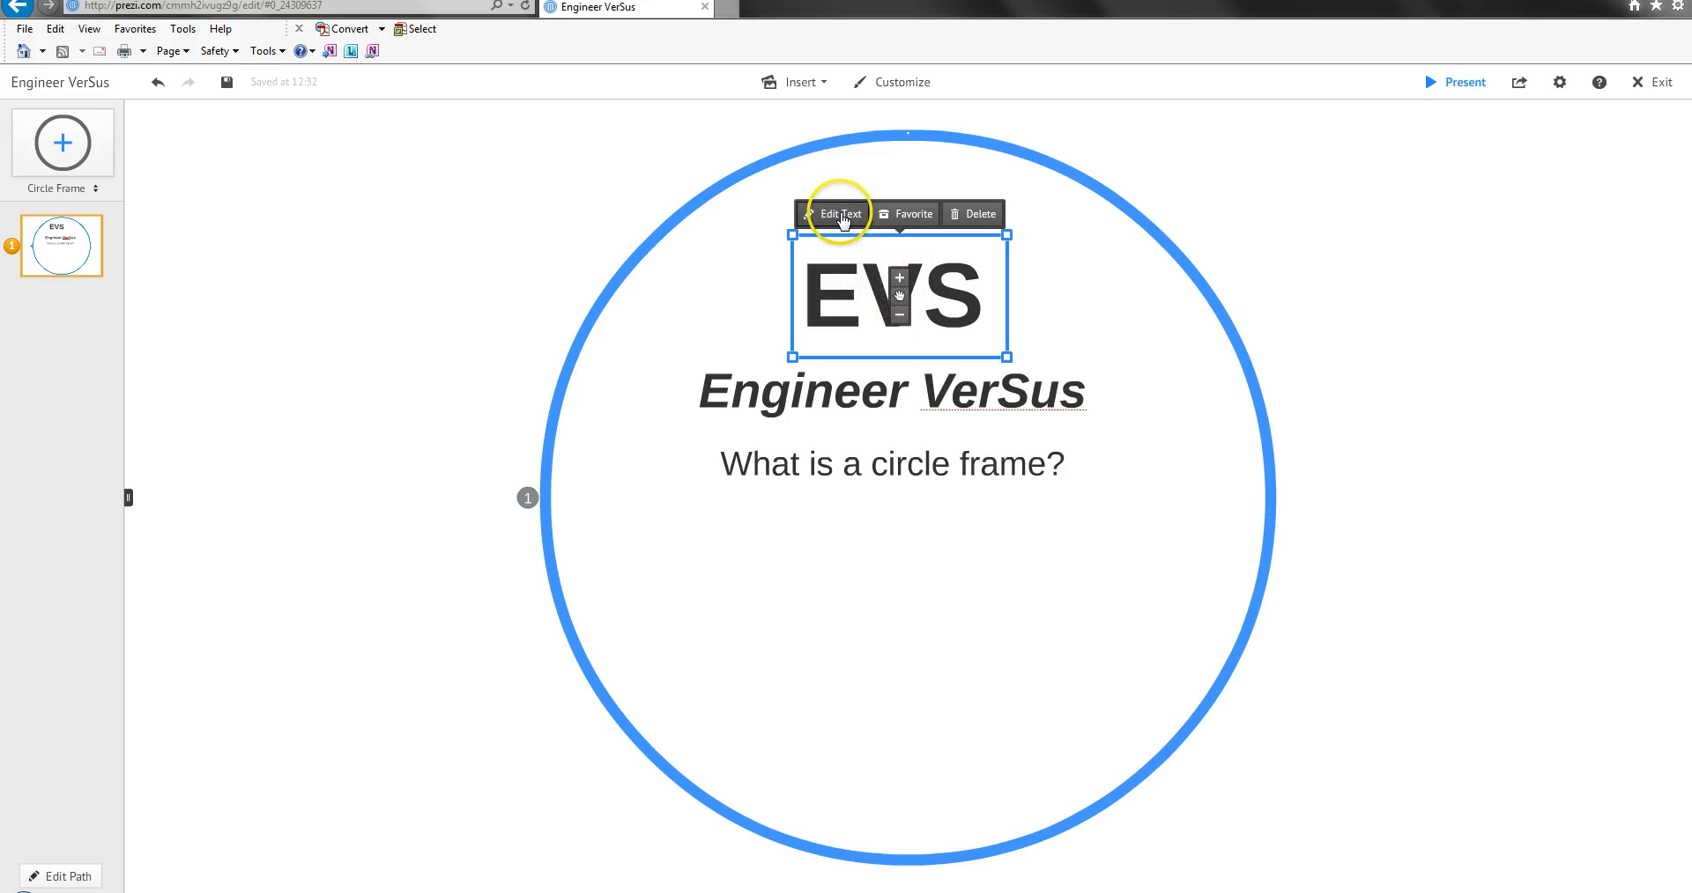
Open the "EVS" title for text editing.
click(841, 216)
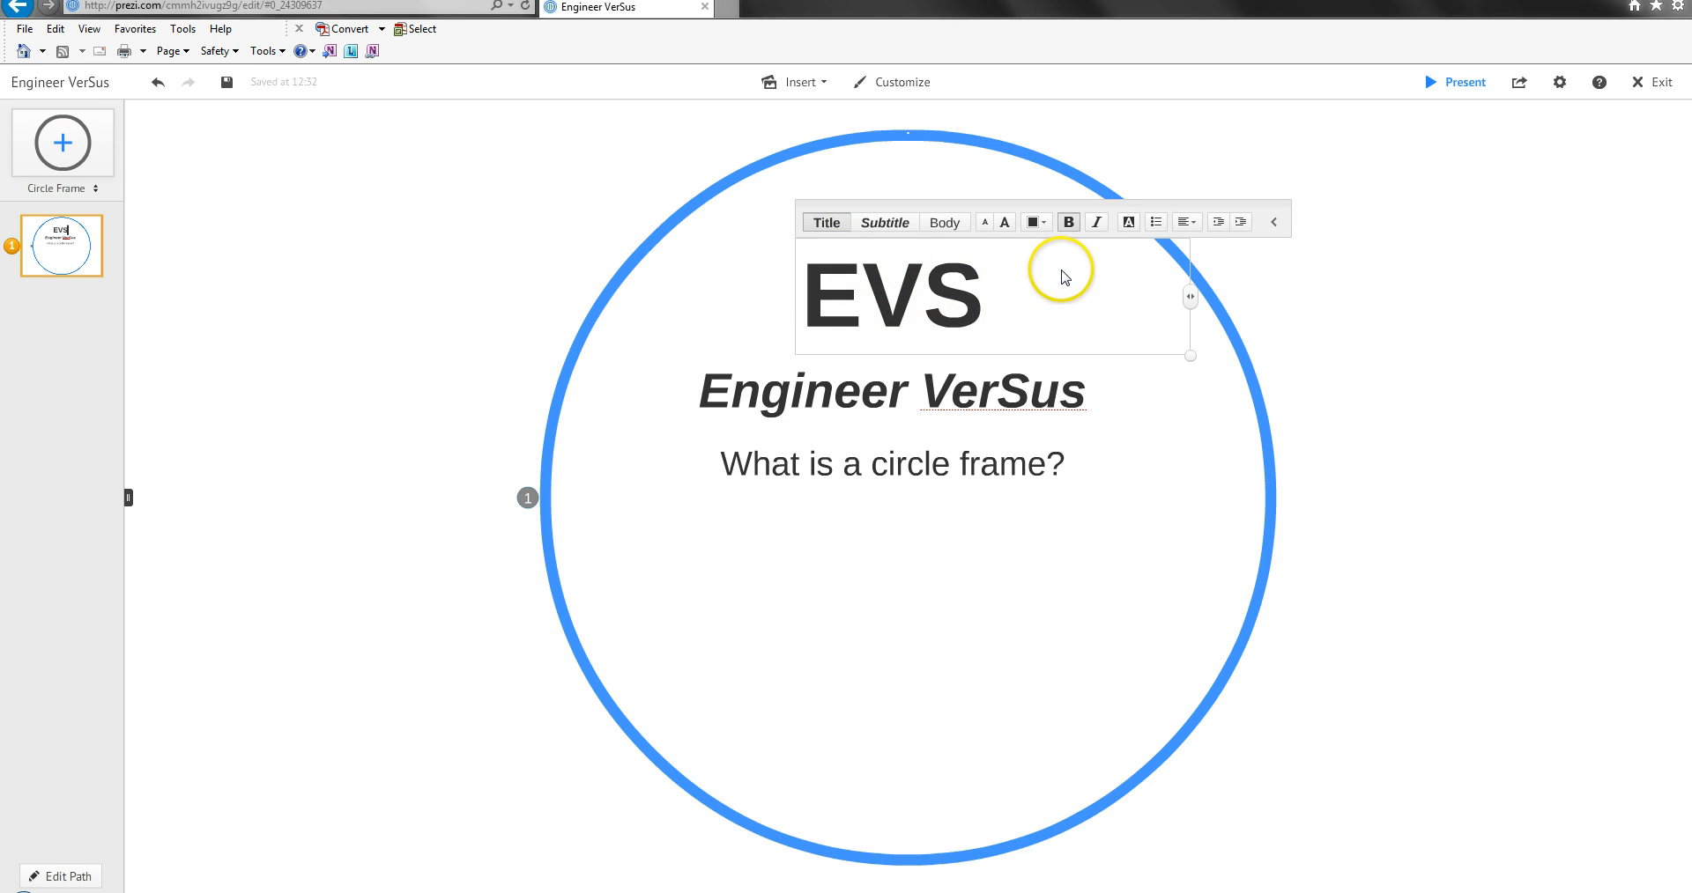
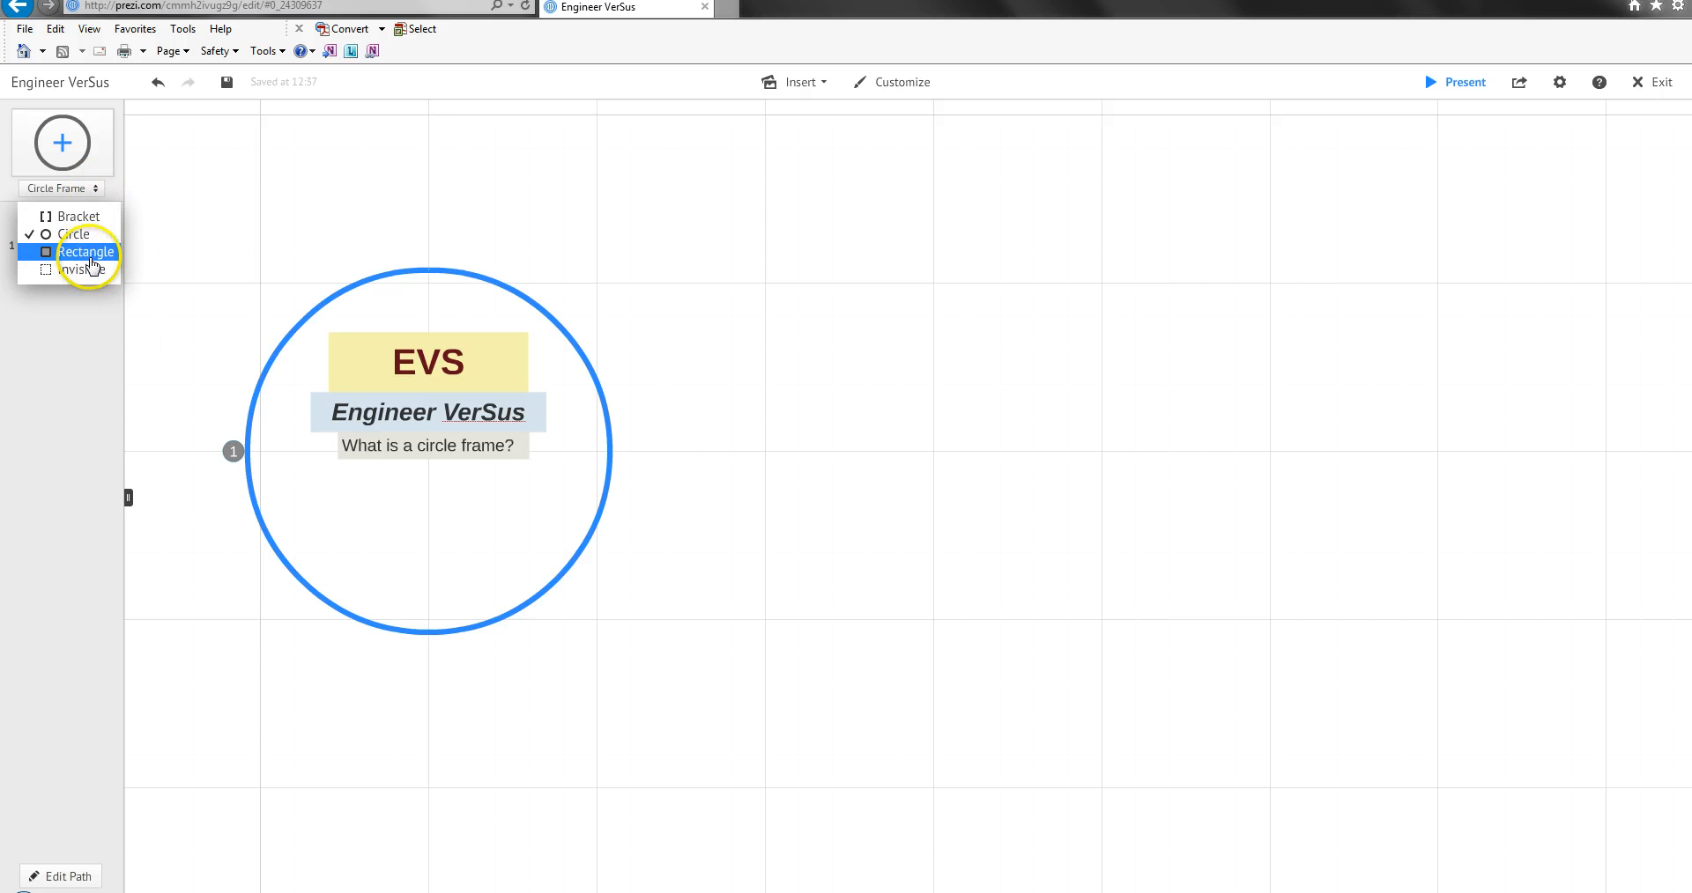
Add a bracket frame to the canvas and delete the surplus copy.
click(109, 214)
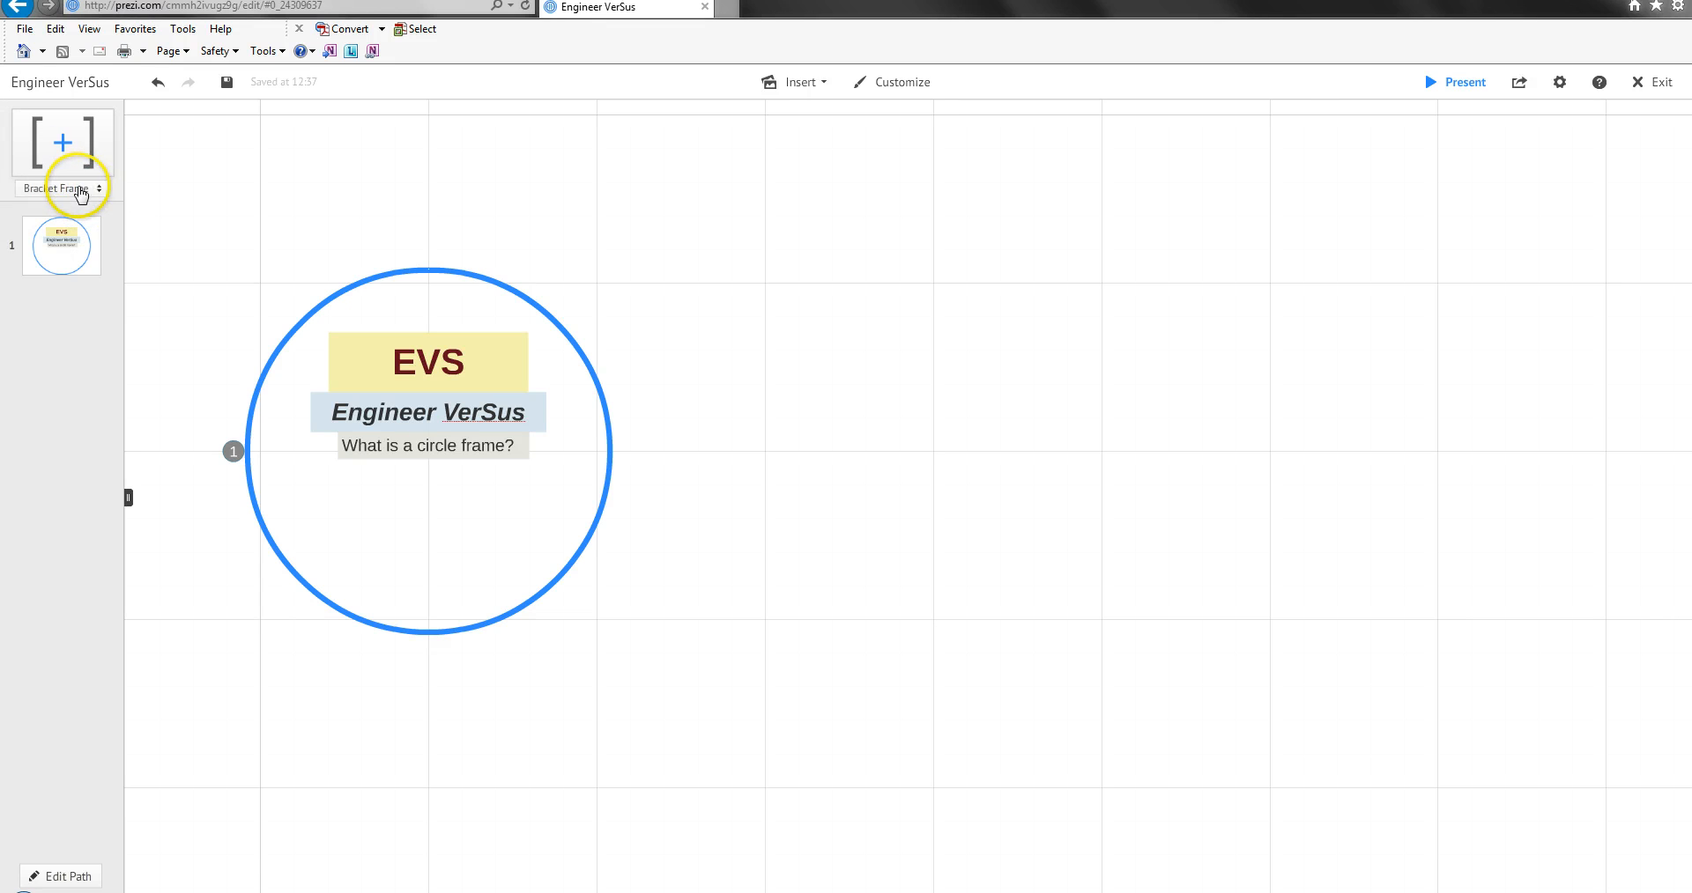
click(70, 144)
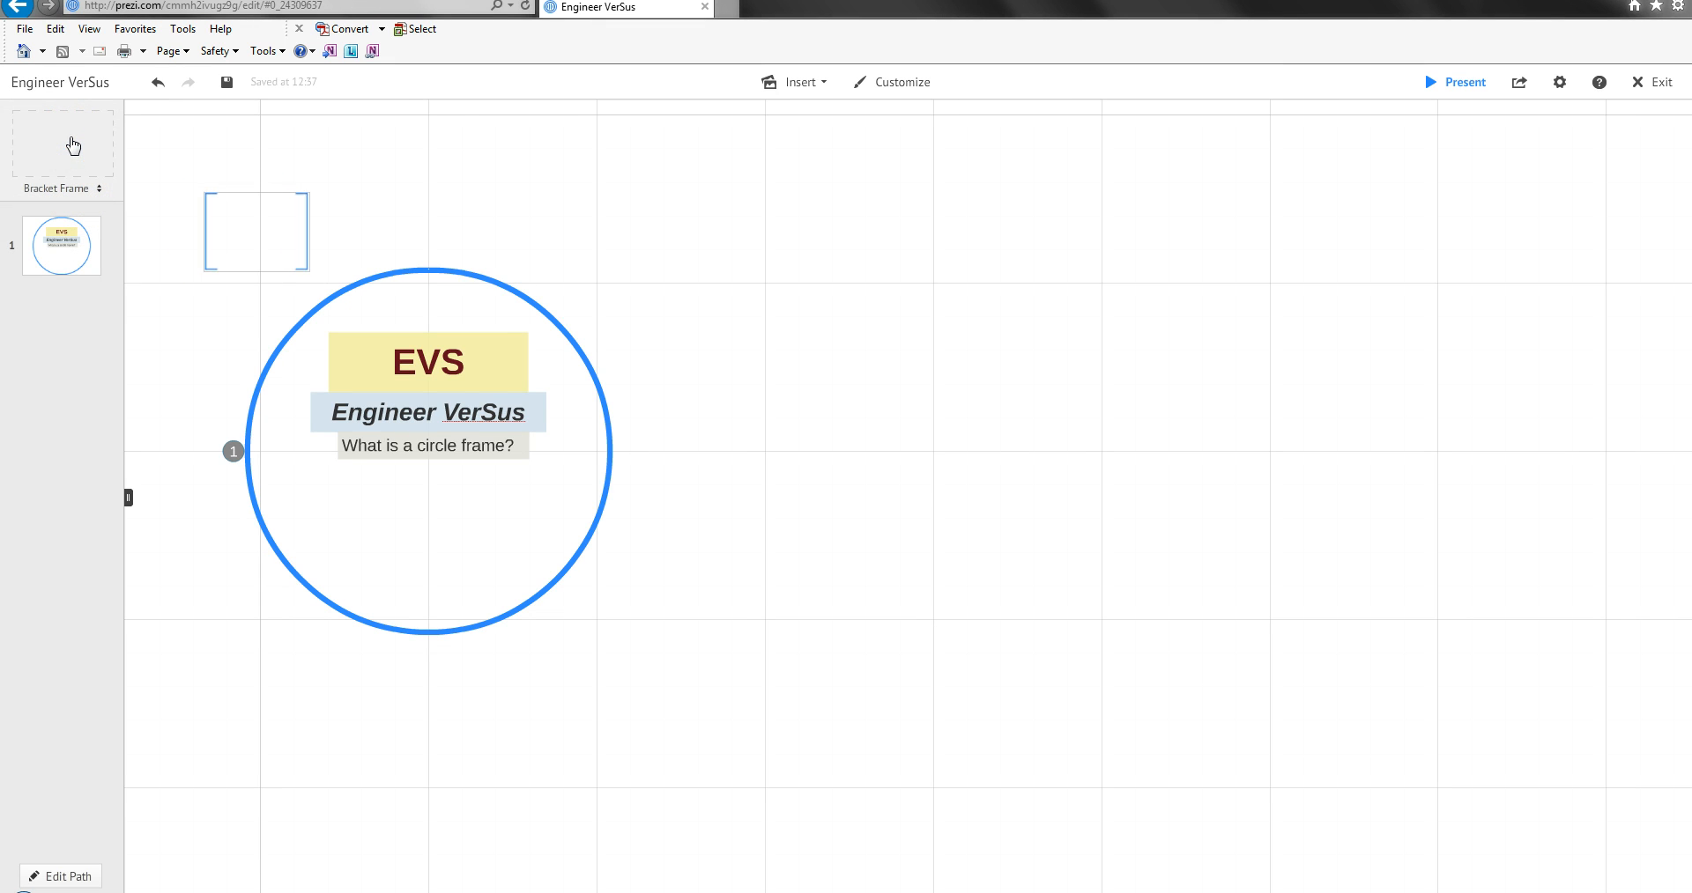
drag(73, 146, 1119, 399)
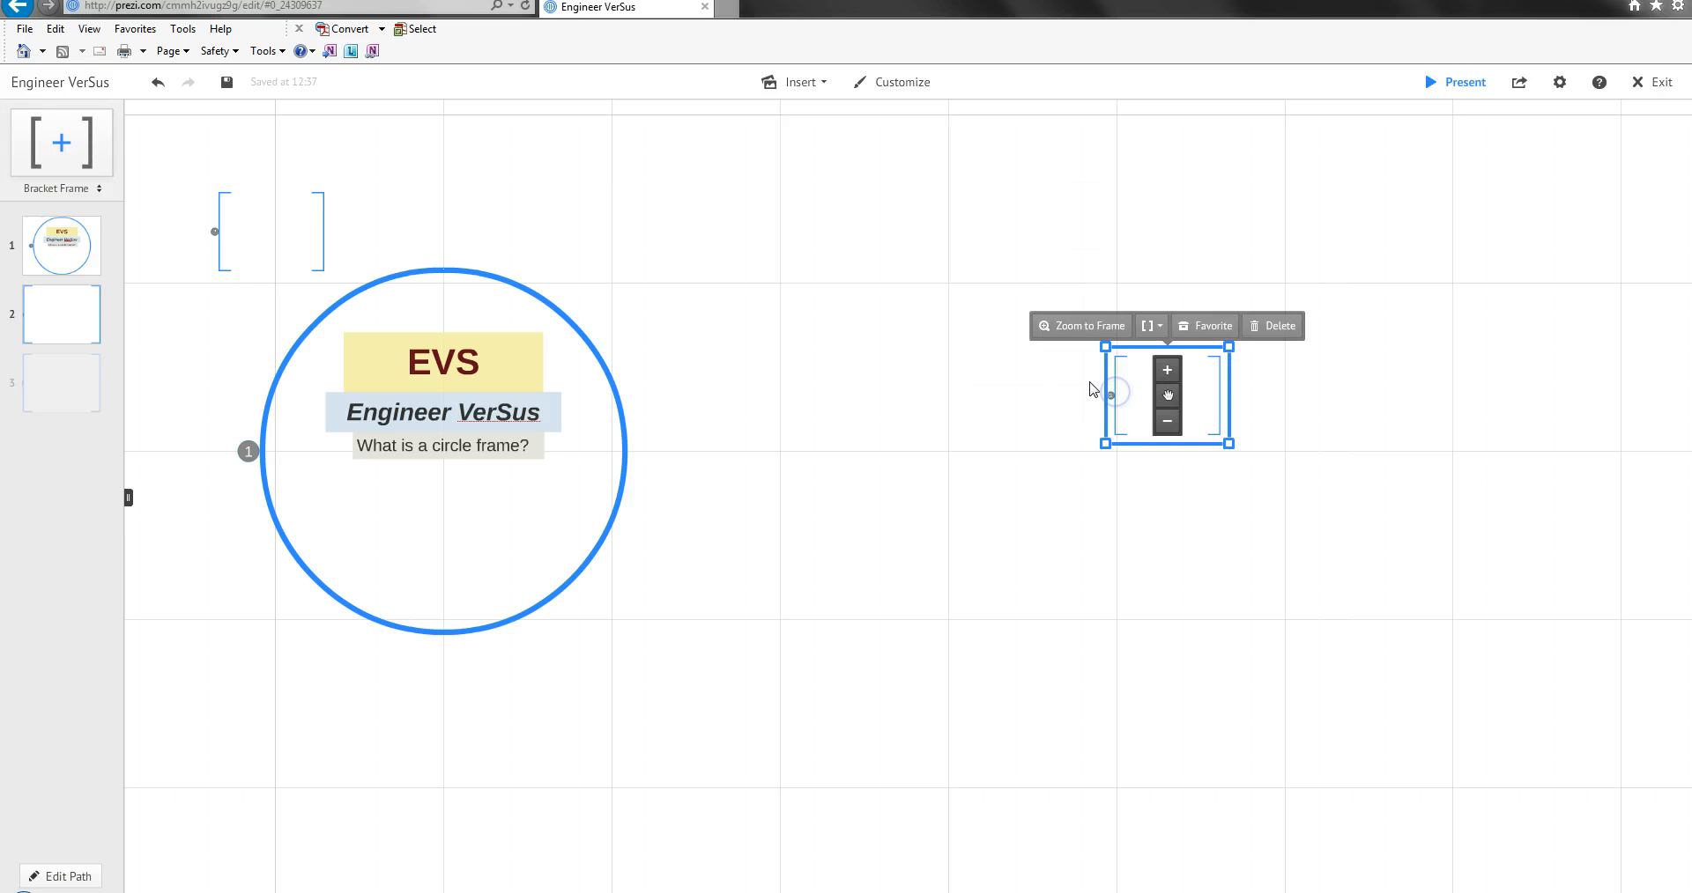
click(1277, 328)
Place the bracket frame to the right of the circle frame and enlarge it to roughly the circle's height.
click(234, 220)
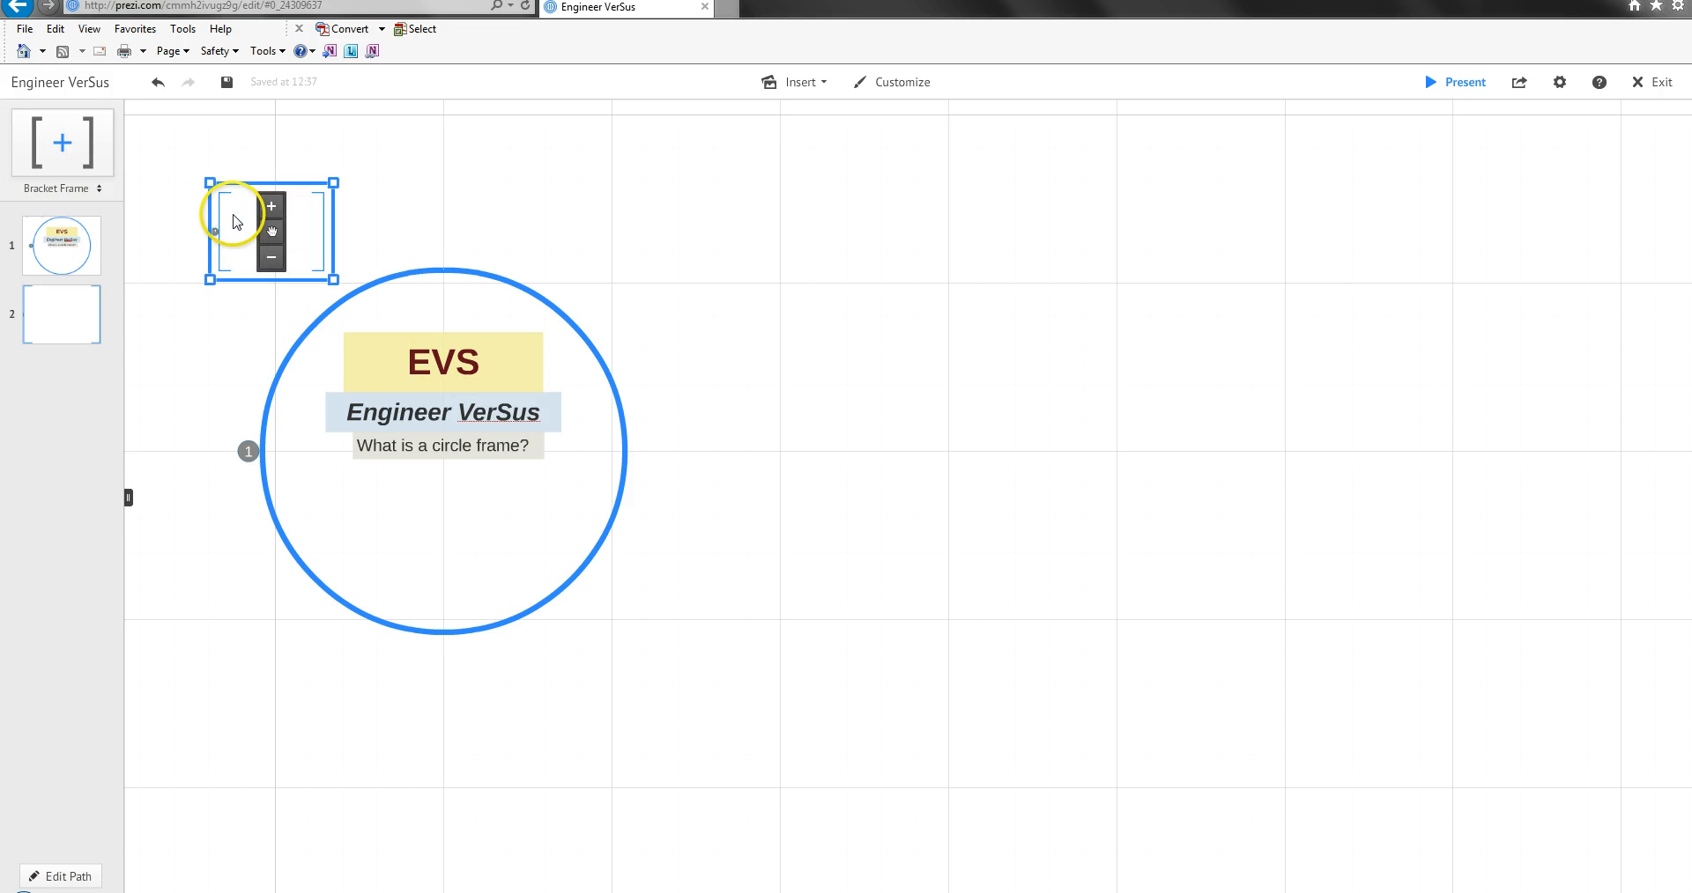
drag(271, 231, 868, 454)
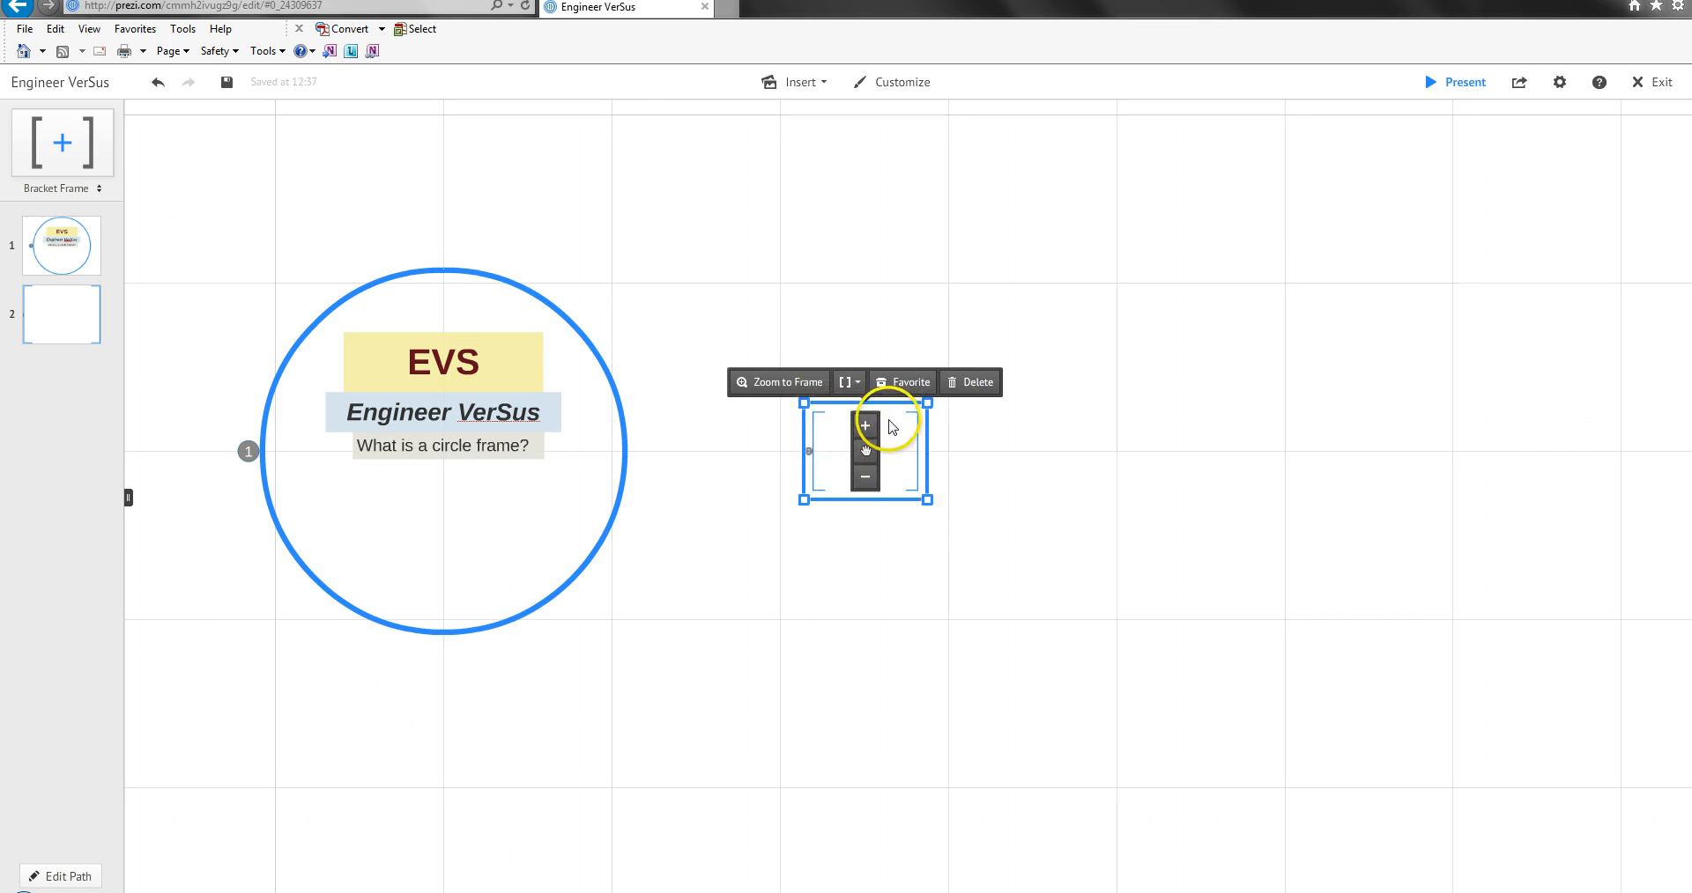
drag(926, 500, 1193, 604)
drag(864, 458, 1074, 448)
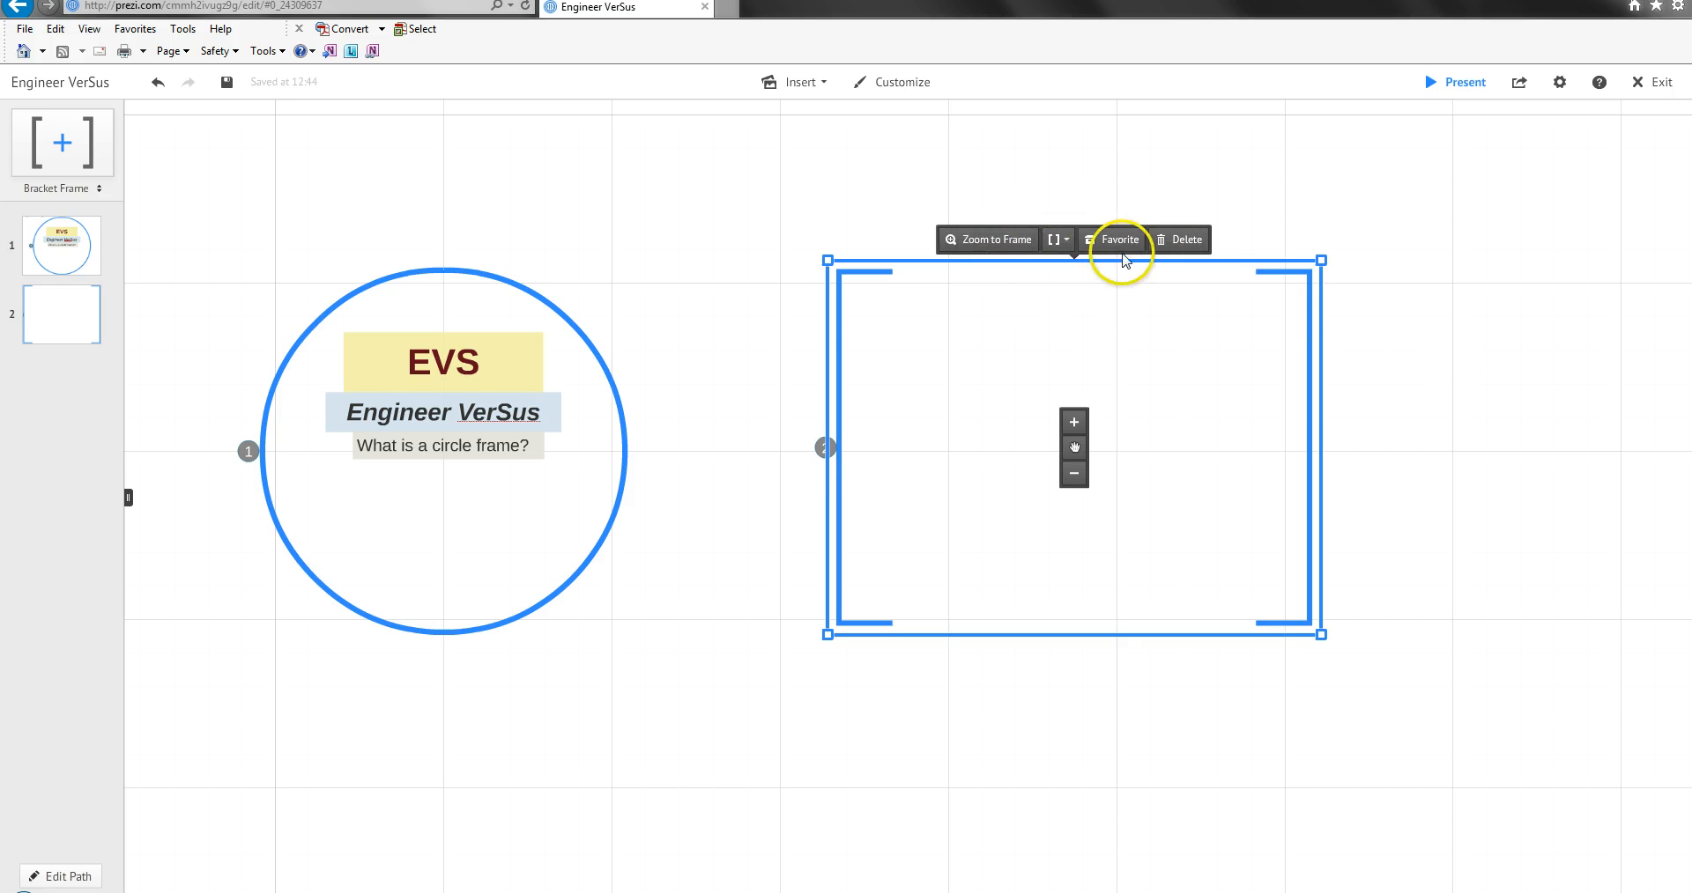
Change the enlarged bracket frame to the Rectangle frame type.
click(1060, 240)
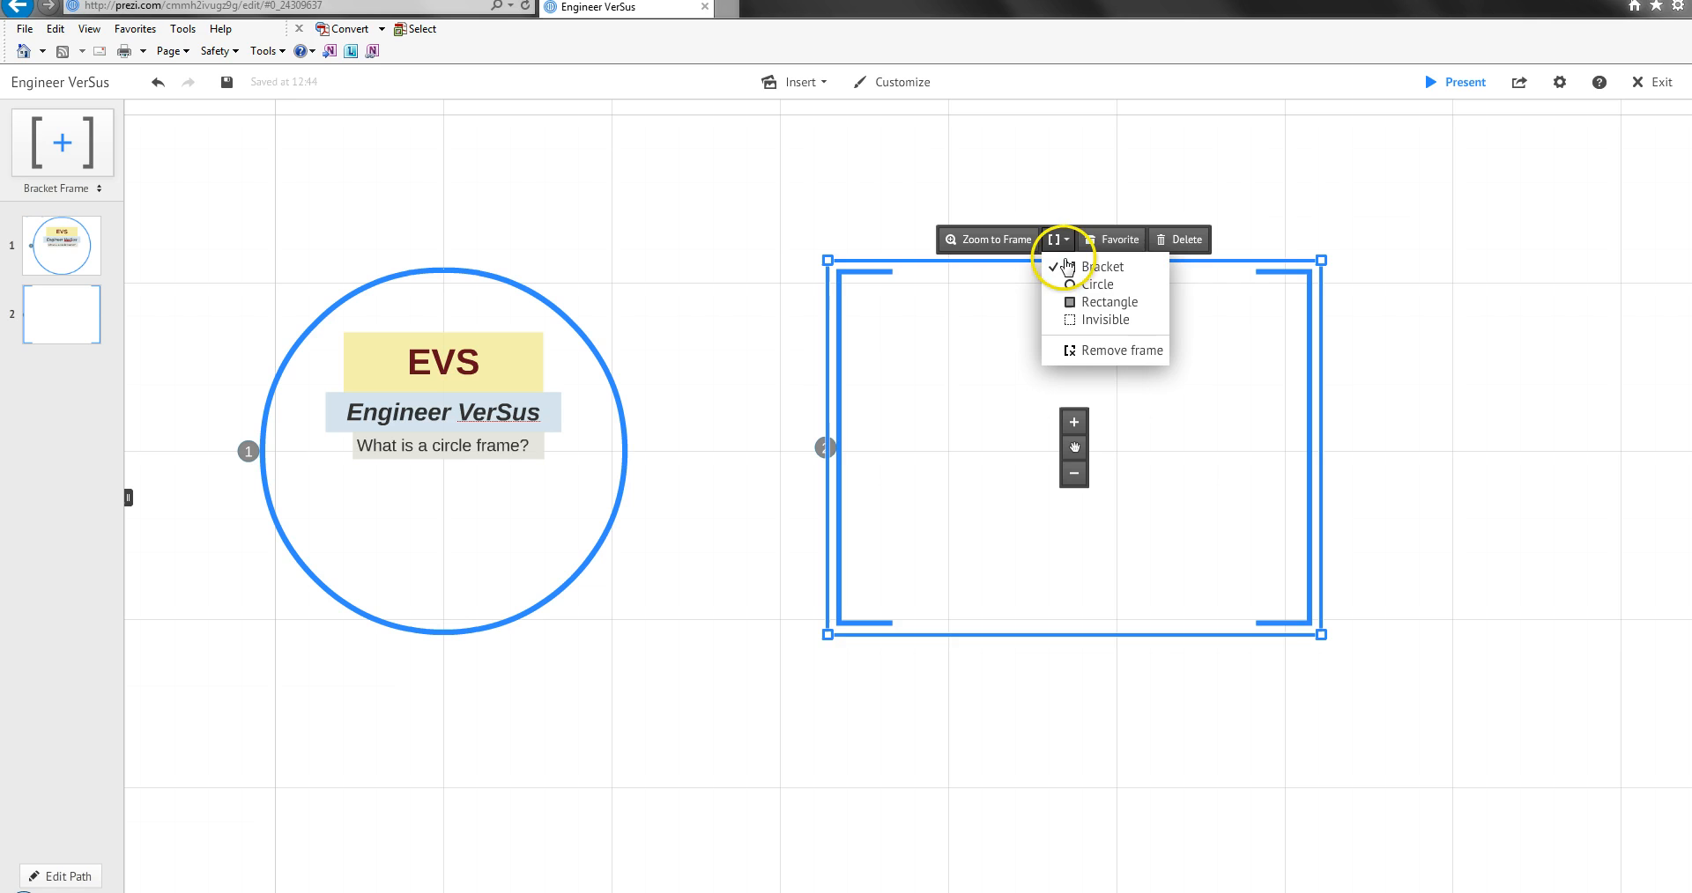
click(1084, 303)
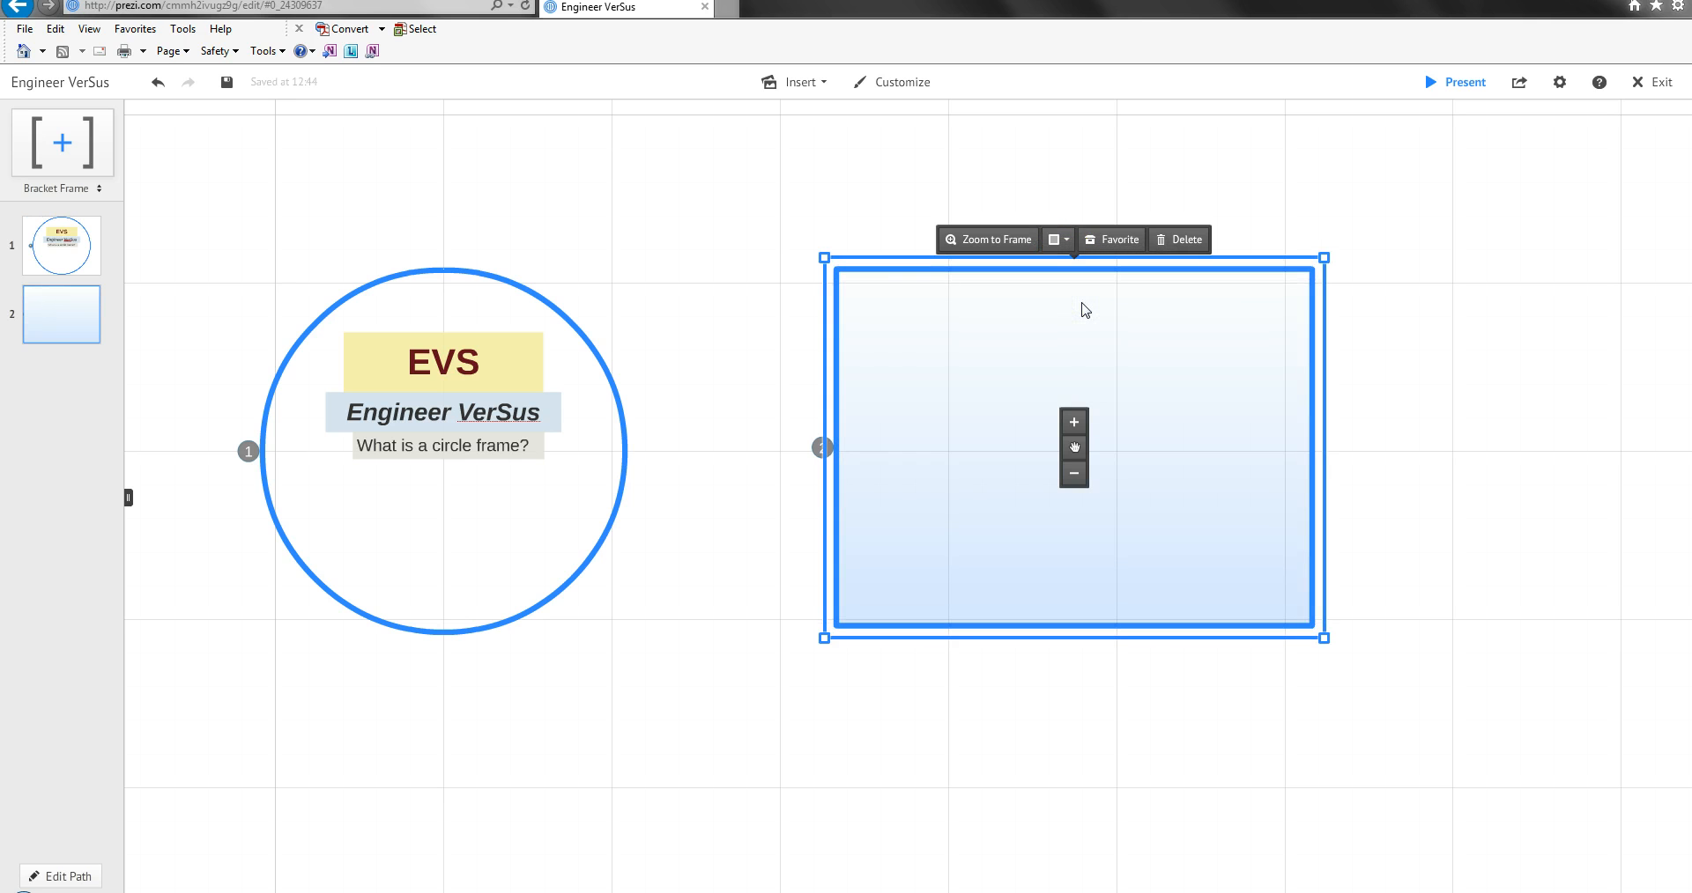
click(551, 304)
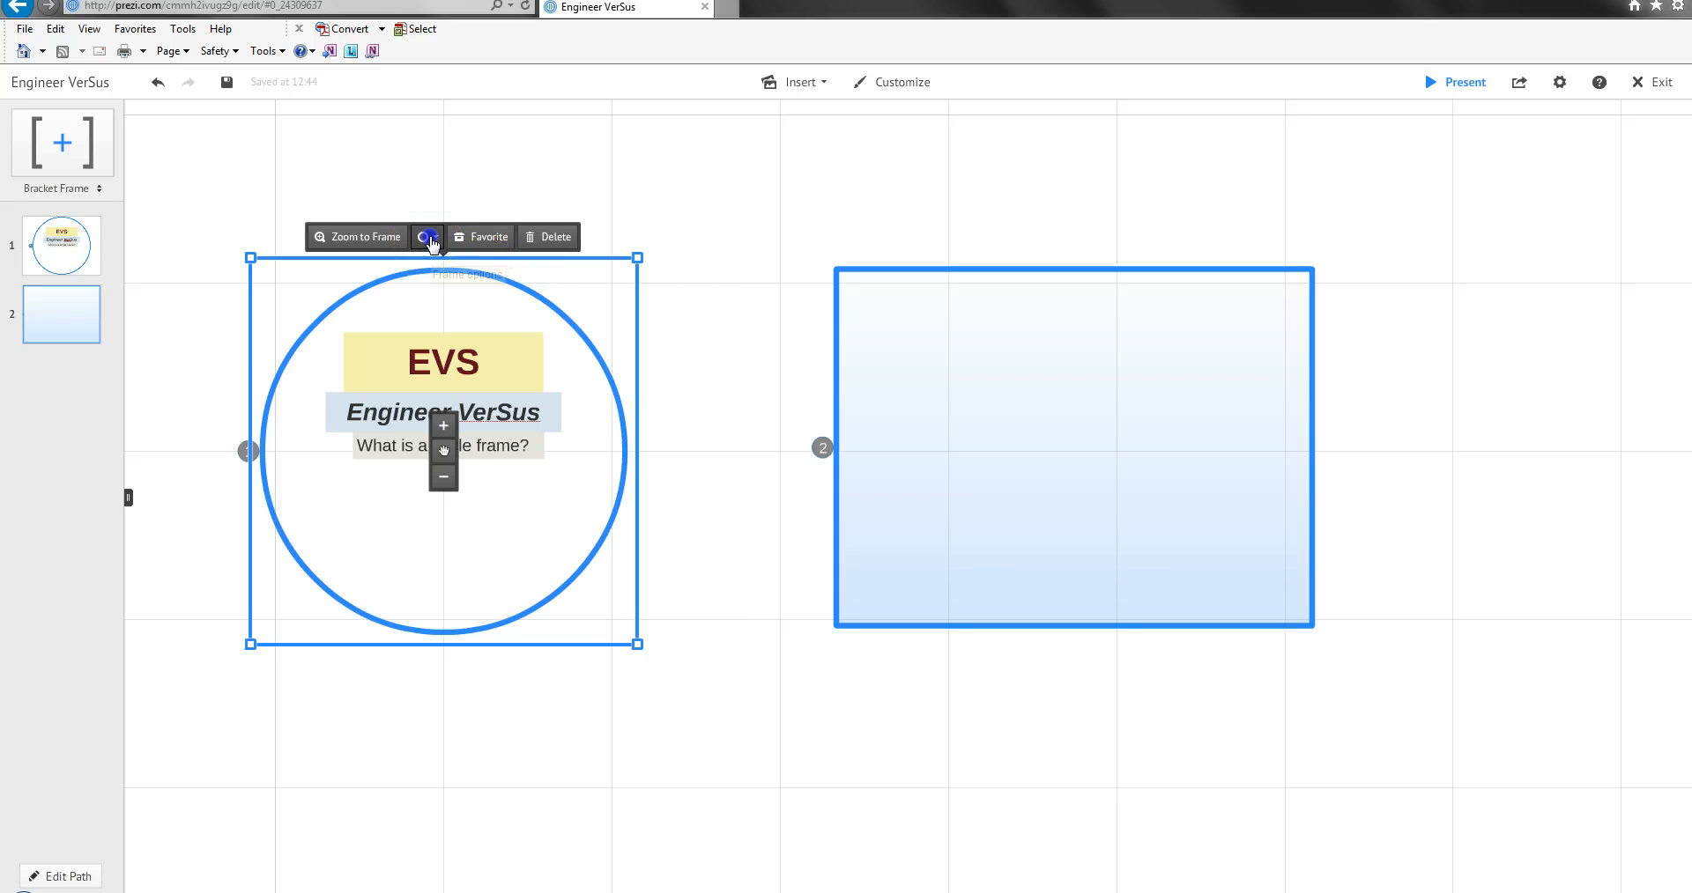
click(428, 238)
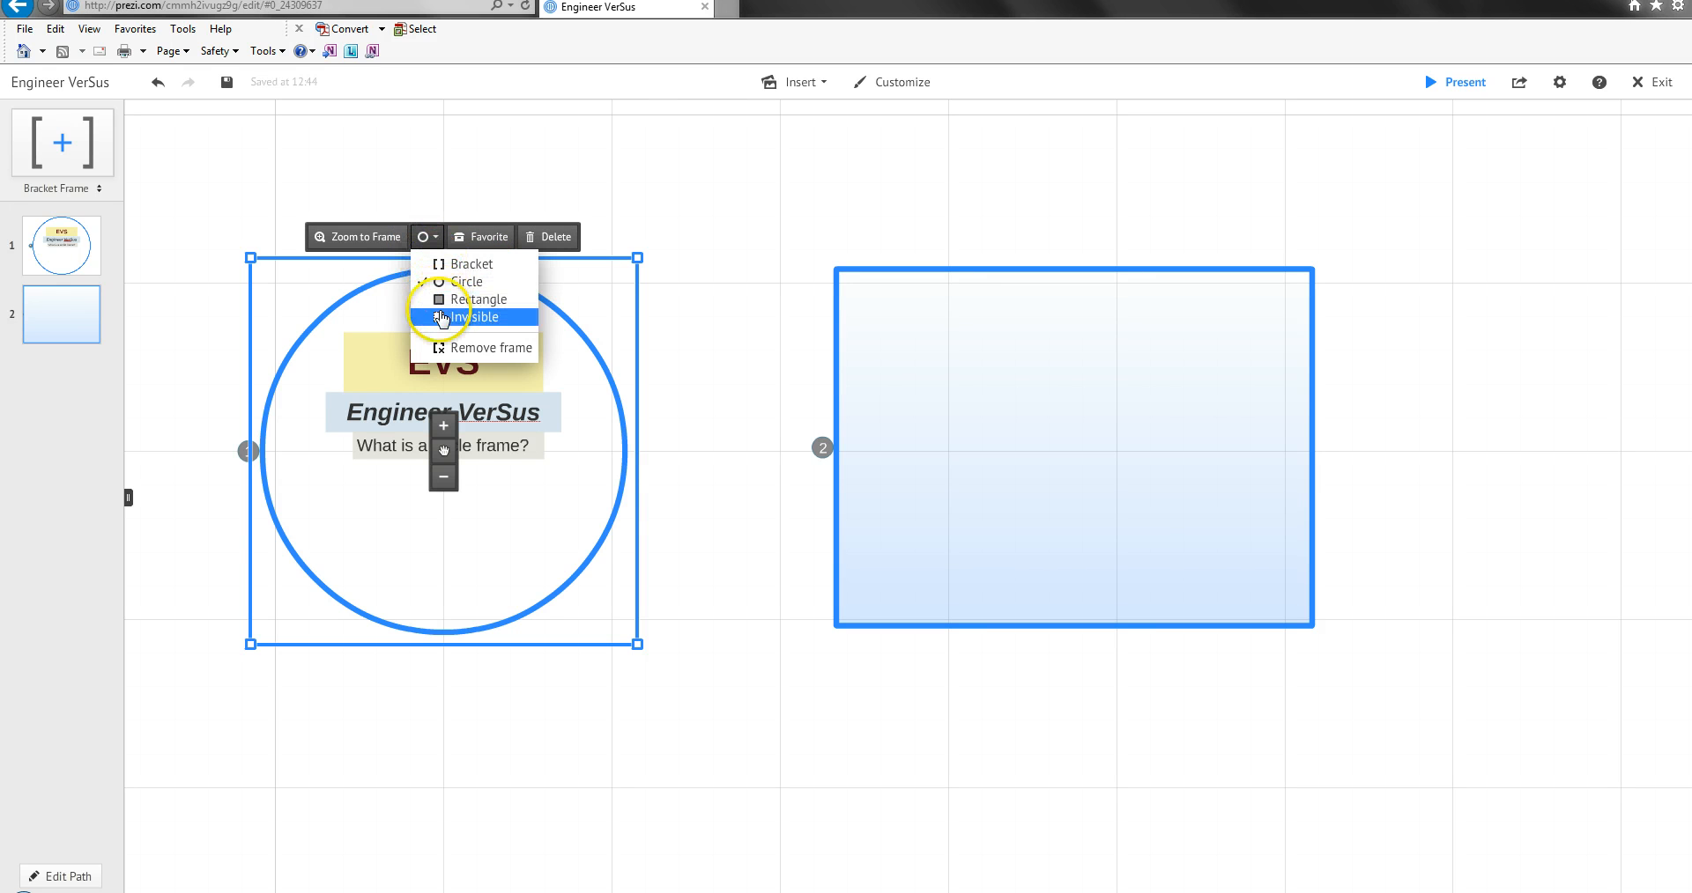
Try the Invisible type on the second frame and restore the Rectangle type.
click(1005, 272)
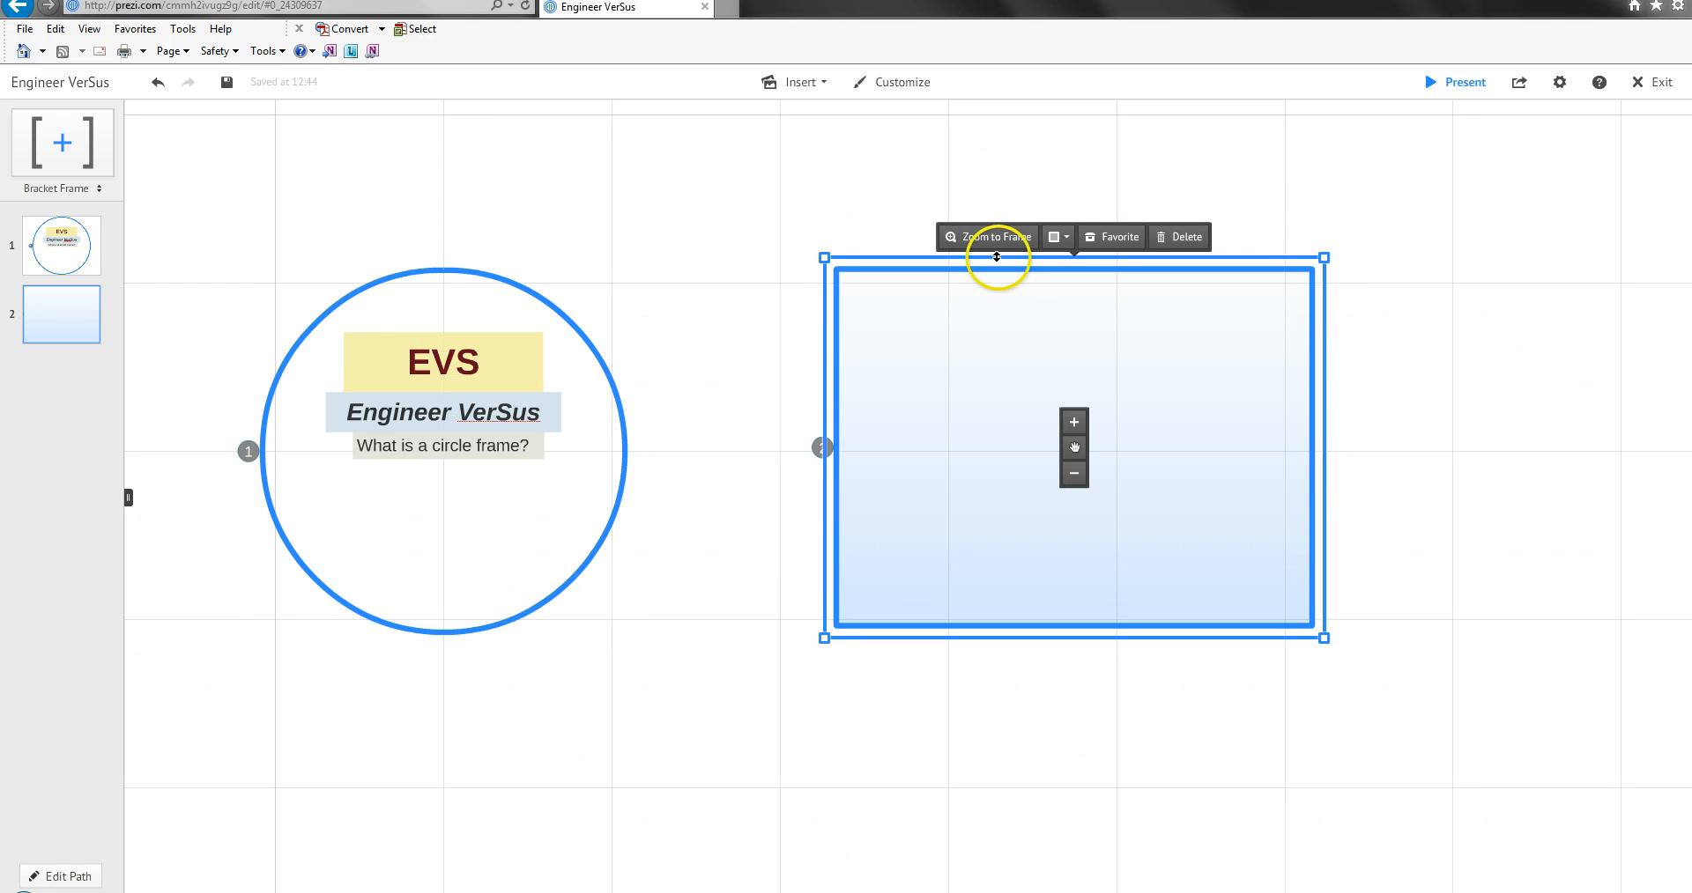
click(1064, 249)
click(1085, 319)
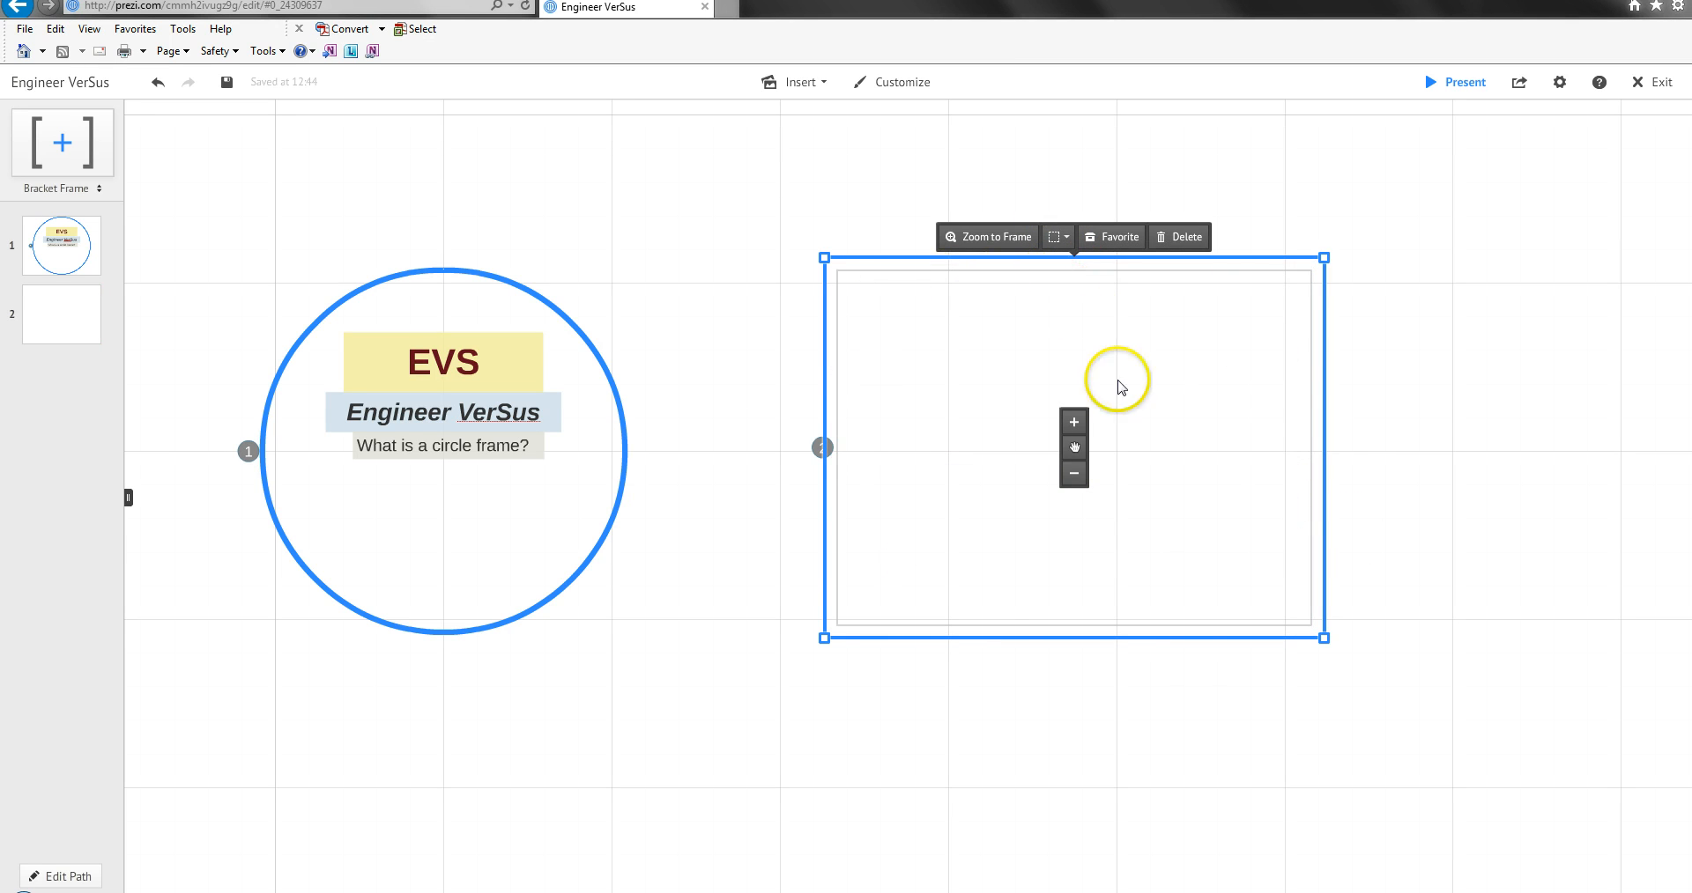
click(1068, 240)
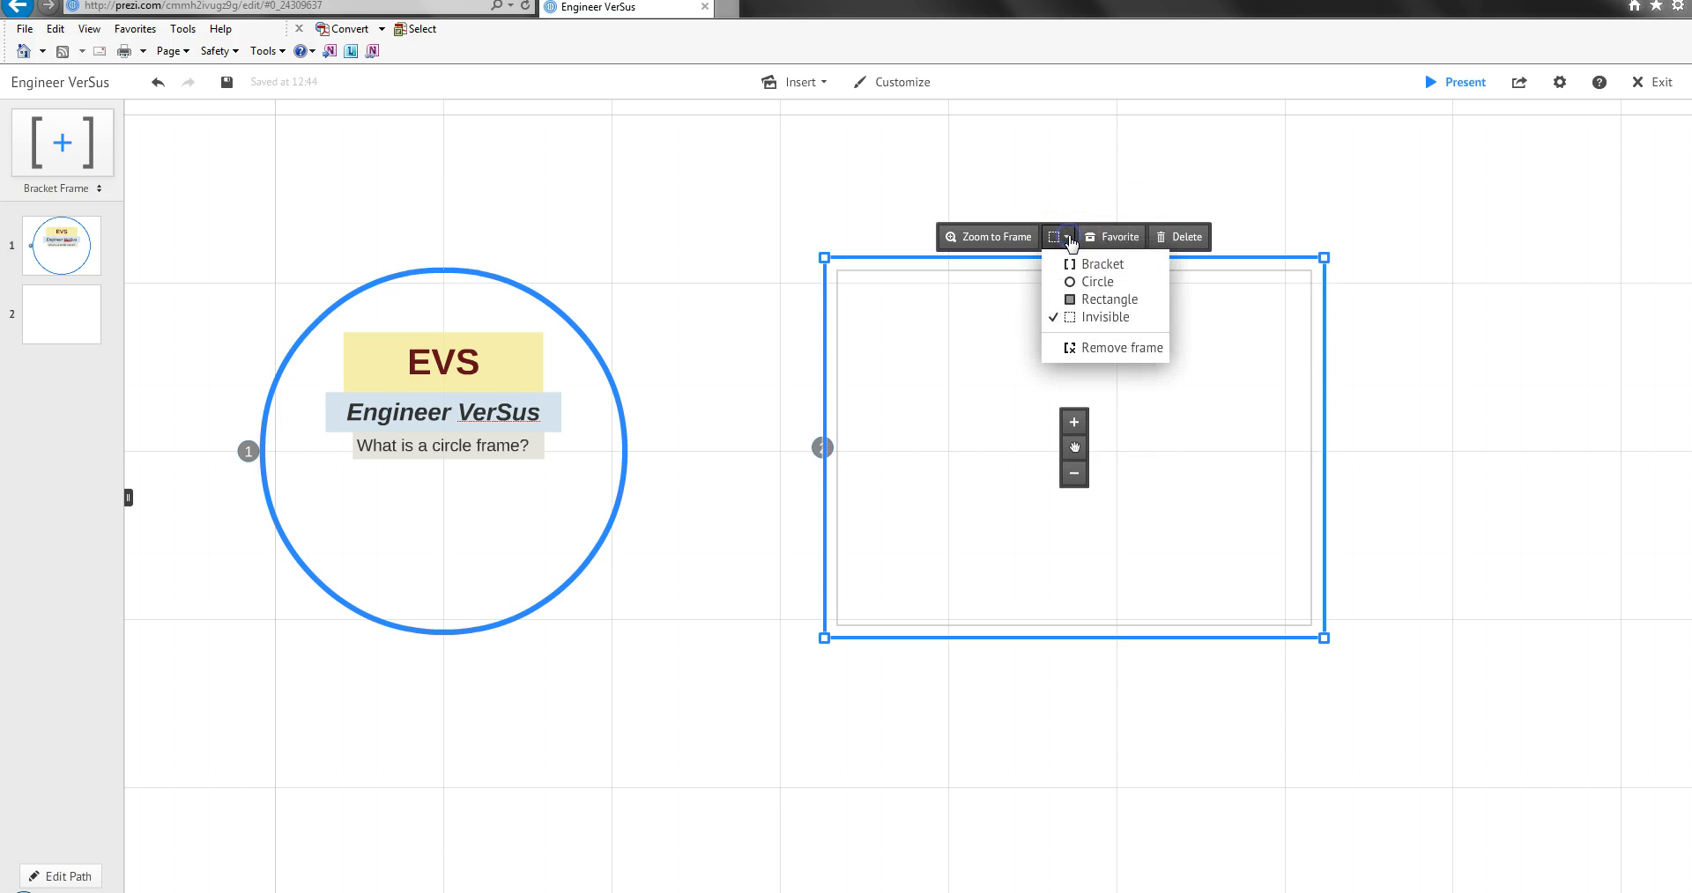
click(1090, 303)
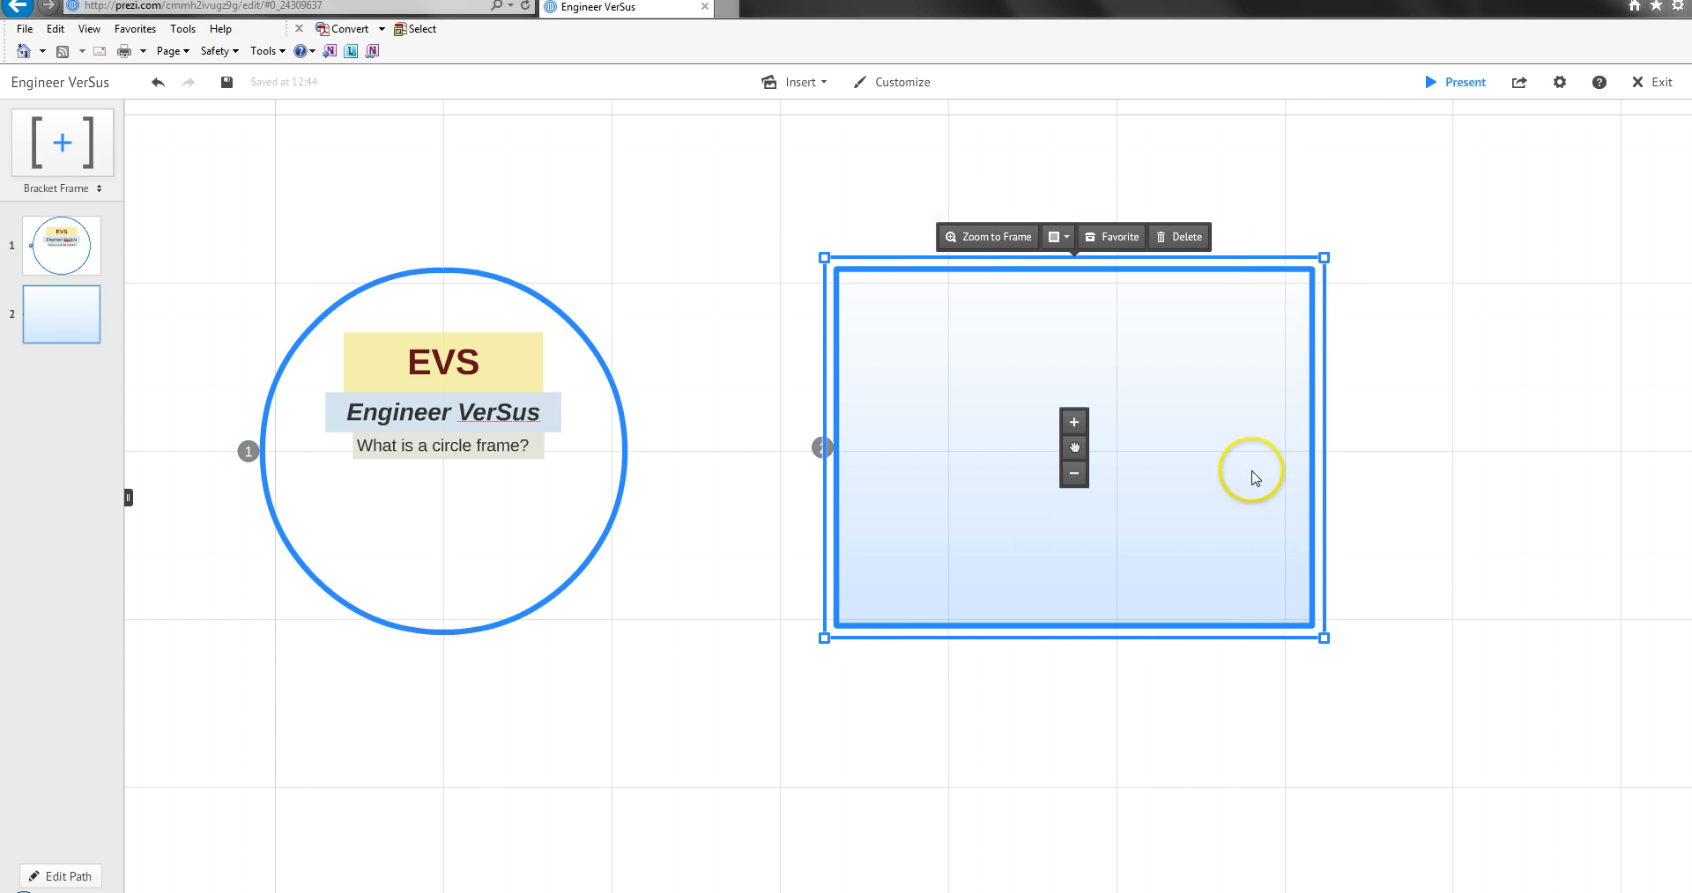
Add a bracket frame inside the rectangle frame's upper-left area and enlarge it to about a quarter of the rectangle's width.
click(991, 238)
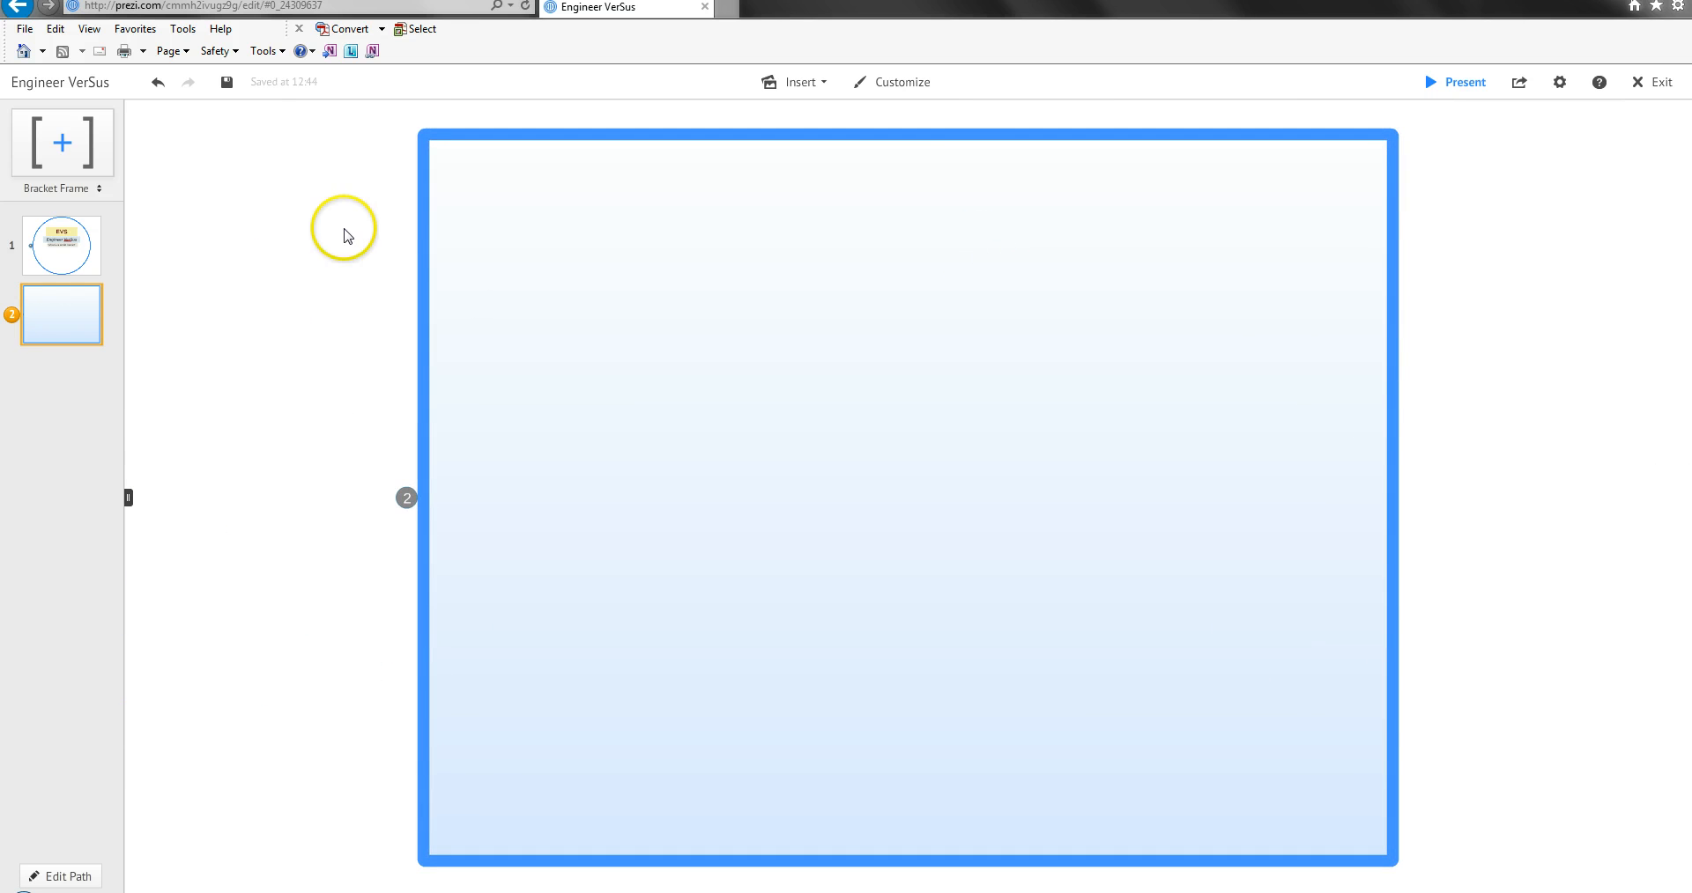
drag(64, 150, 253, 227)
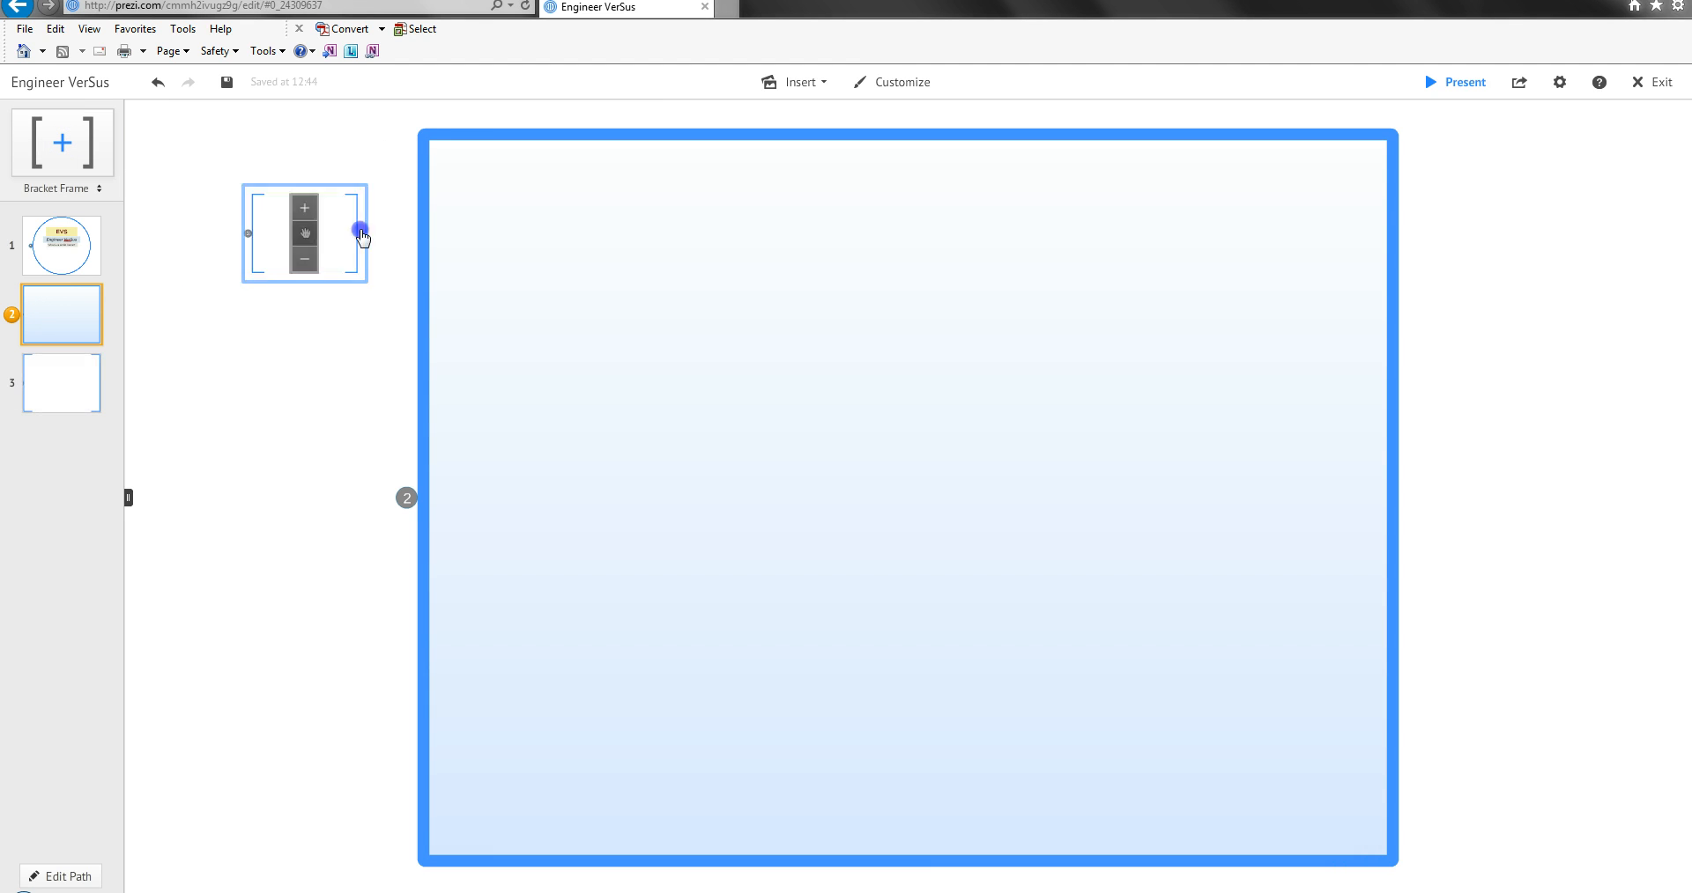
drag(361, 234, 556, 238)
drag(611, 288, 691, 332)
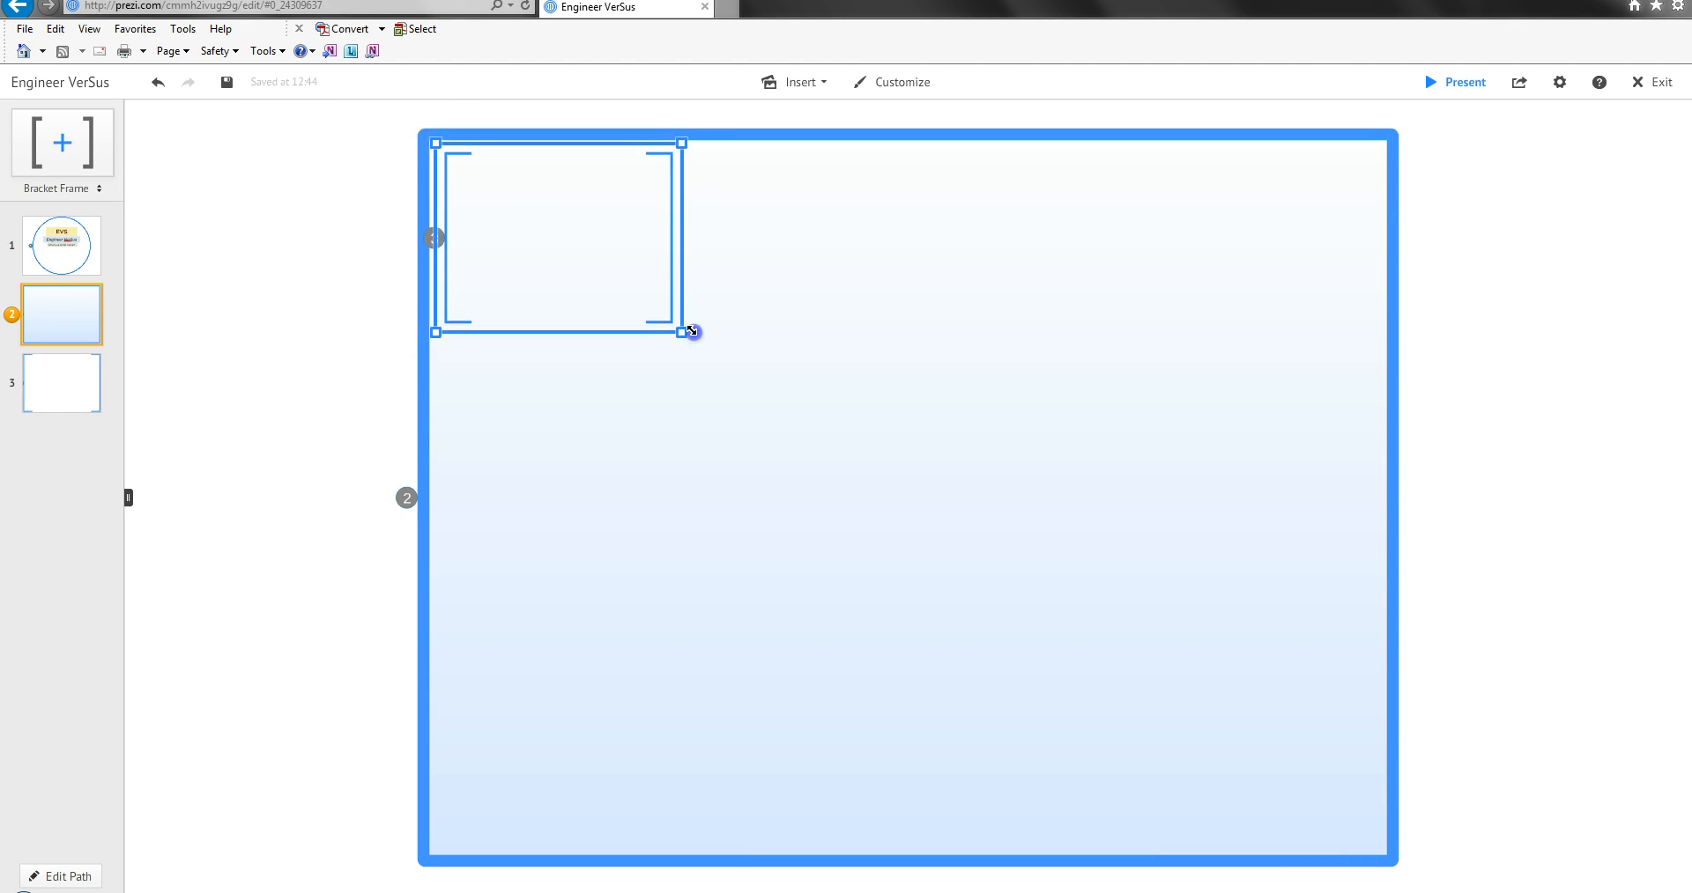
drag(565, 247, 657, 308)
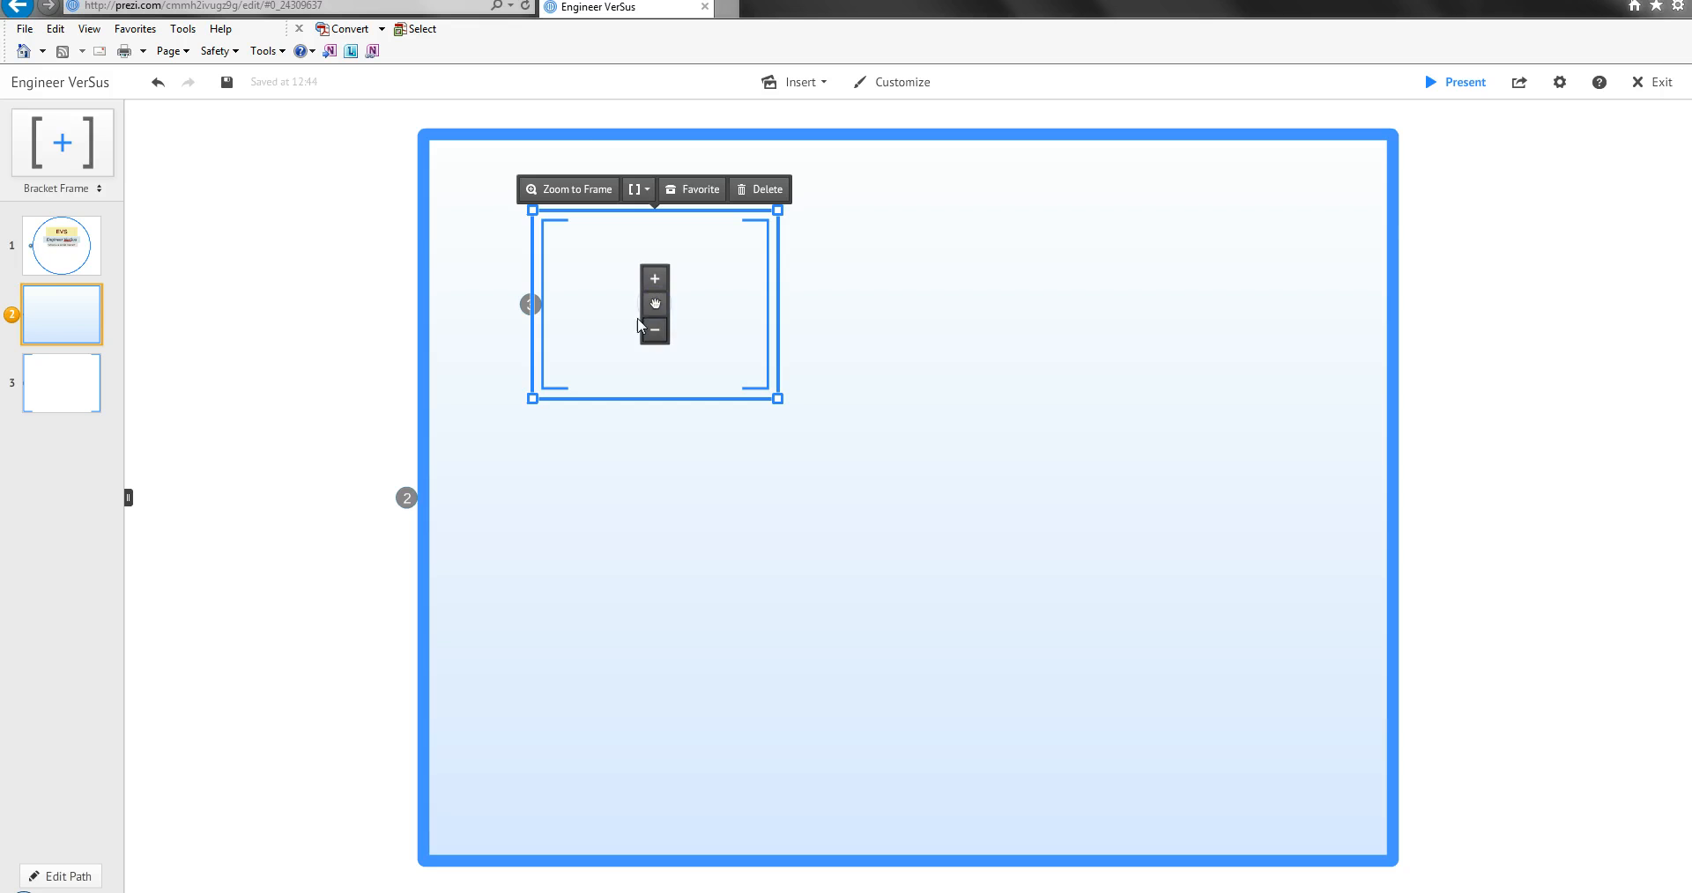
Try adding another bracket frame to the right of the first one inside the rectangle frame, and delete it.
click(61, 141)
drag(255, 230, 1005, 305)
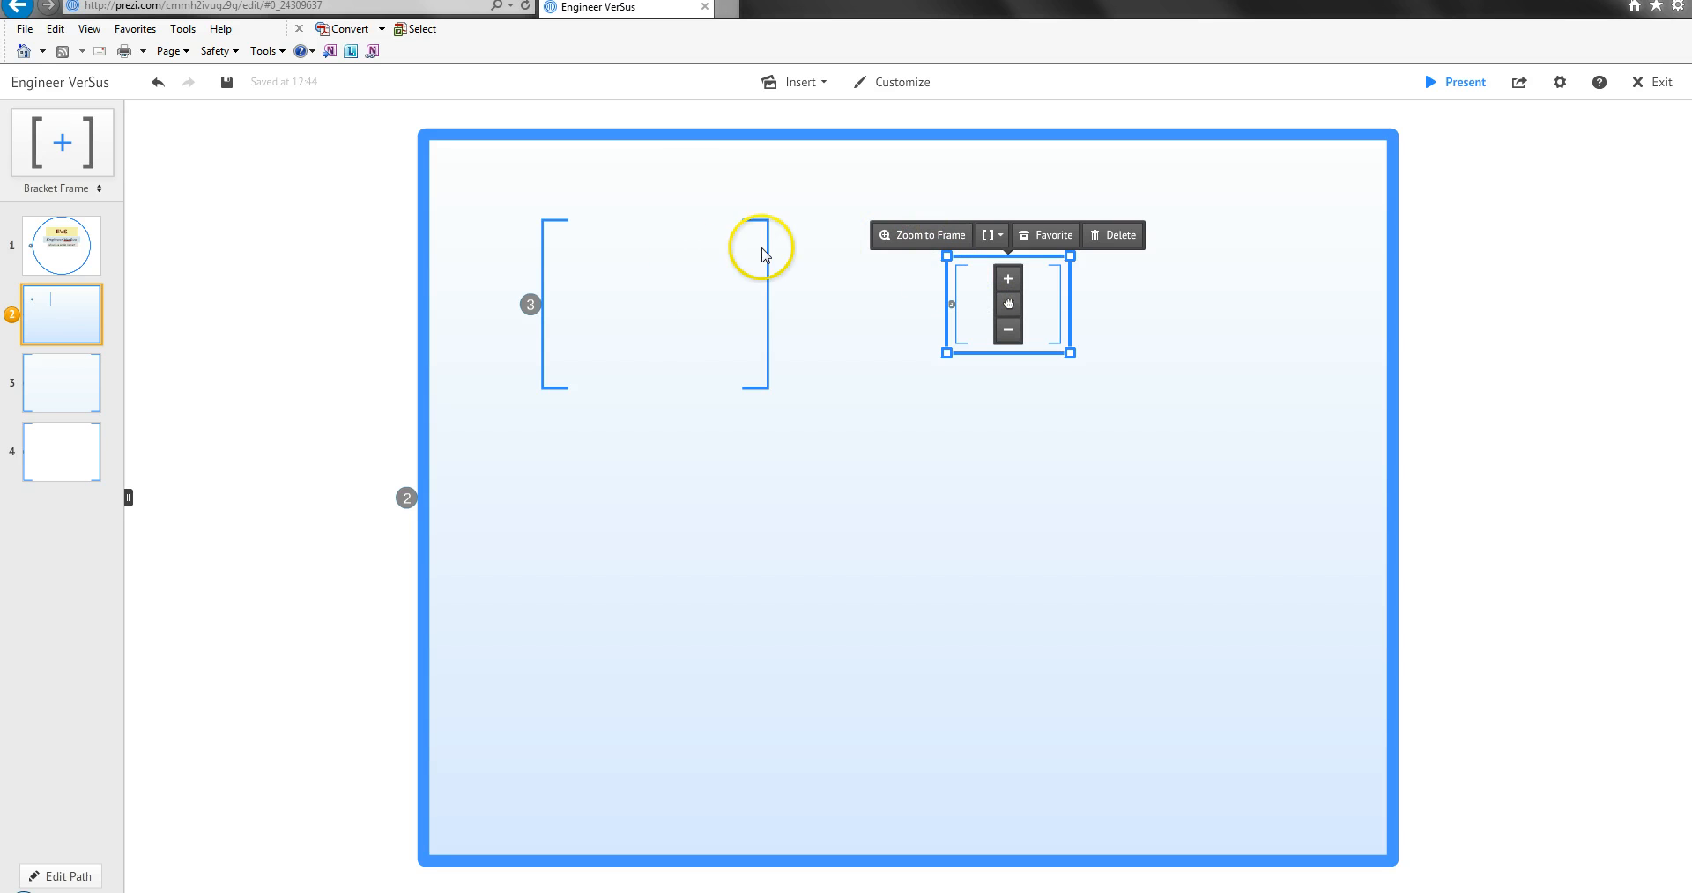
click(1119, 236)
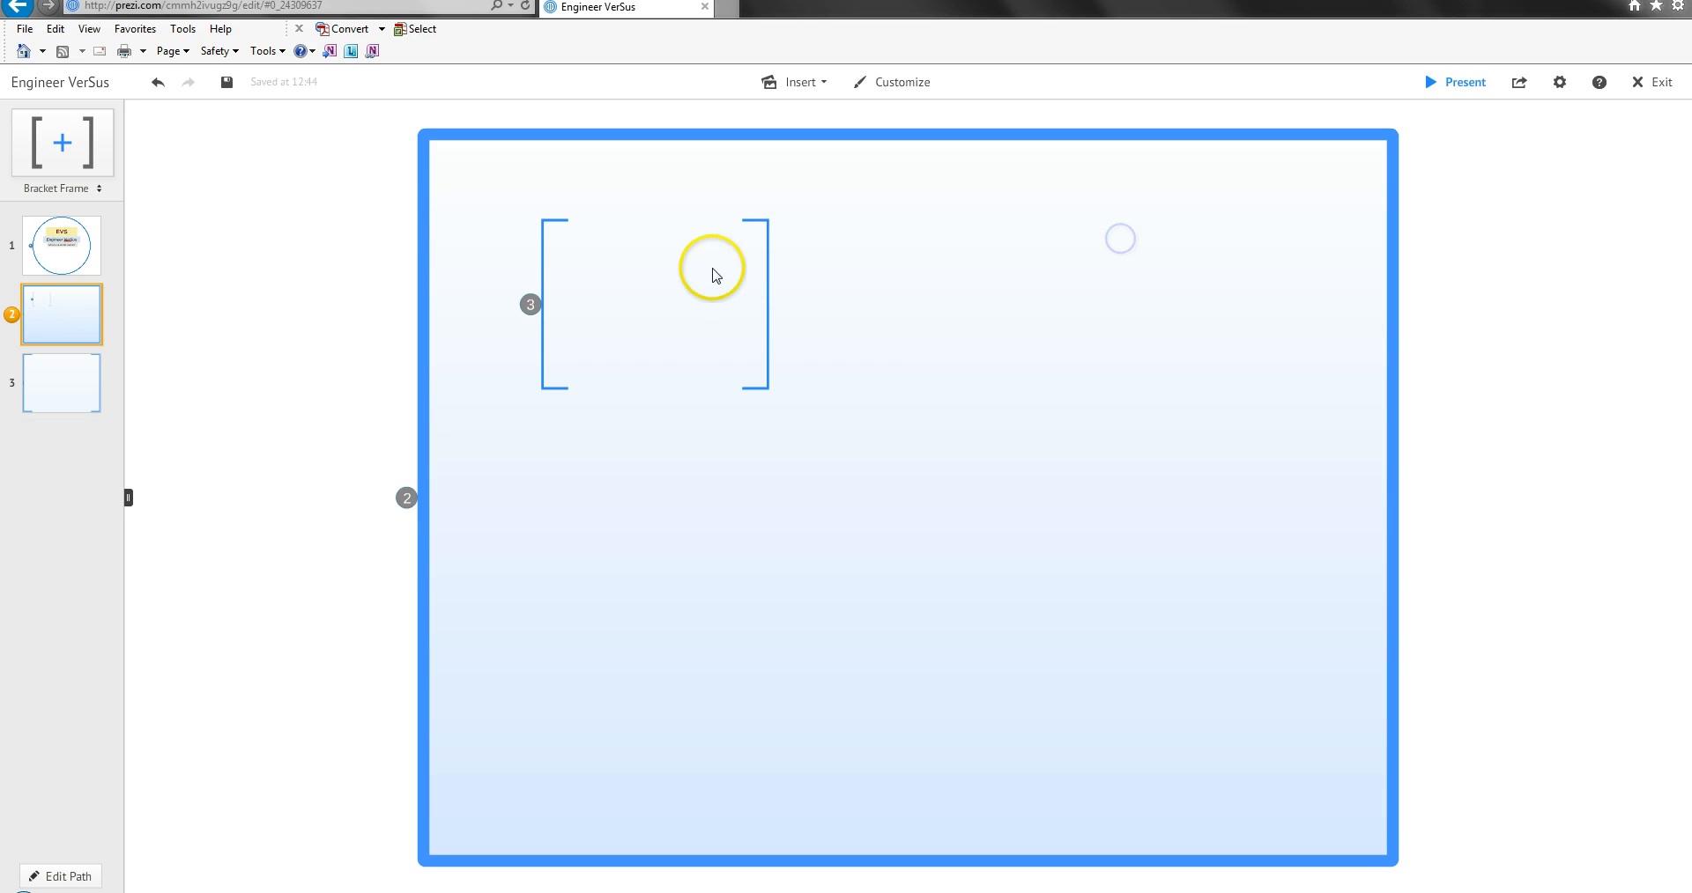
double_click(769, 273)
click(770, 362)
double_click(769, 380)
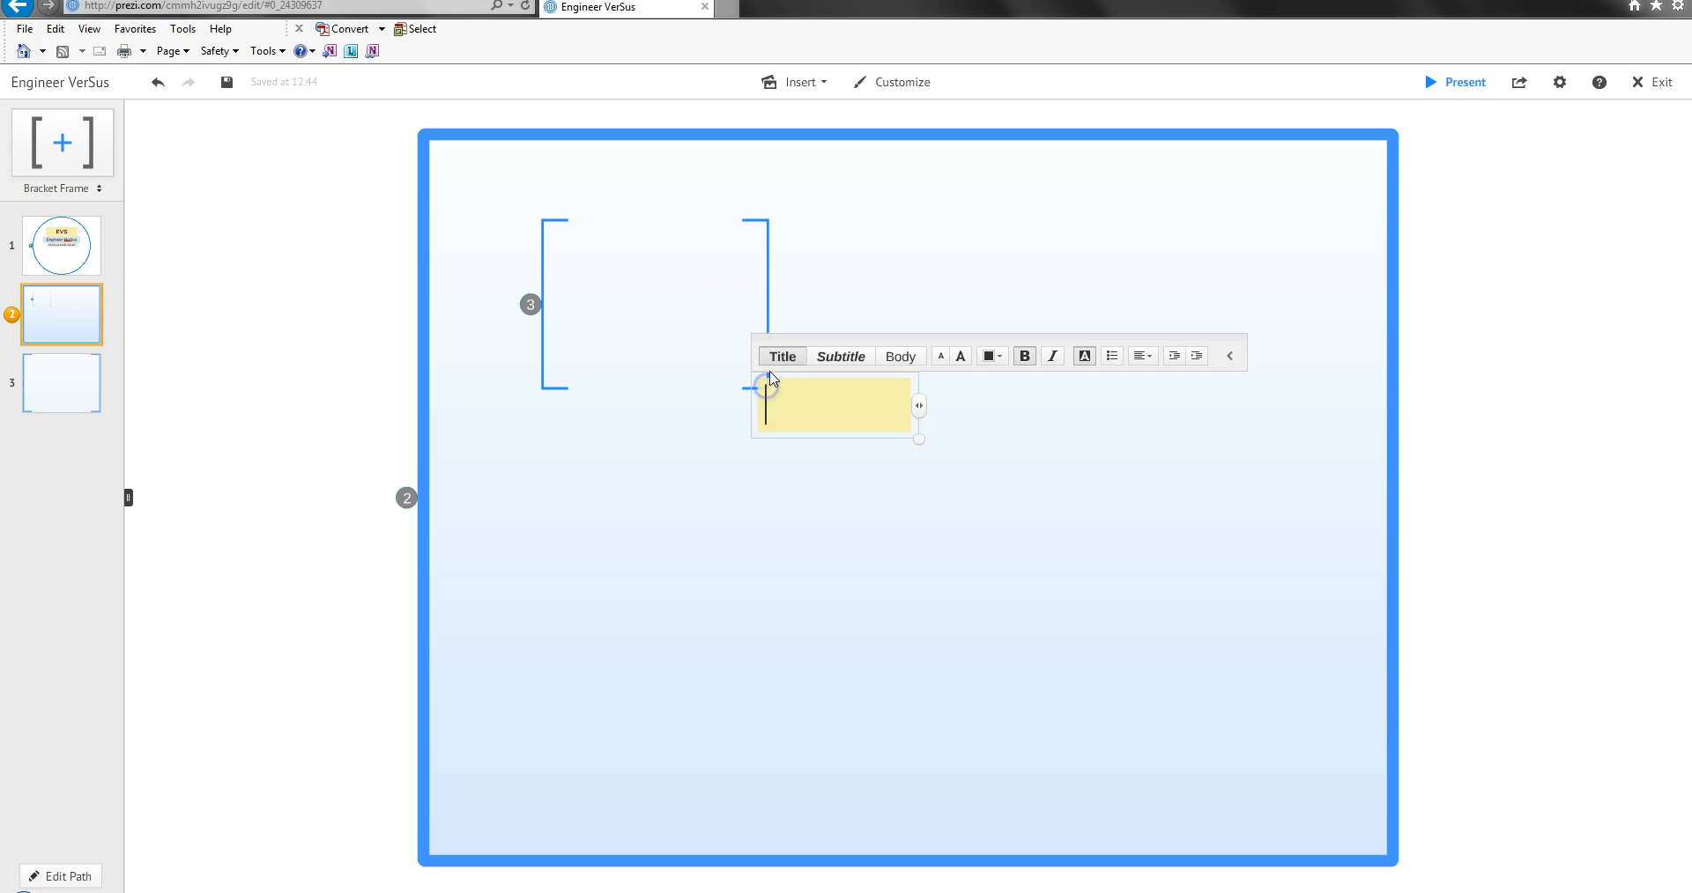
click(628, 234)
double_click(541, 232)
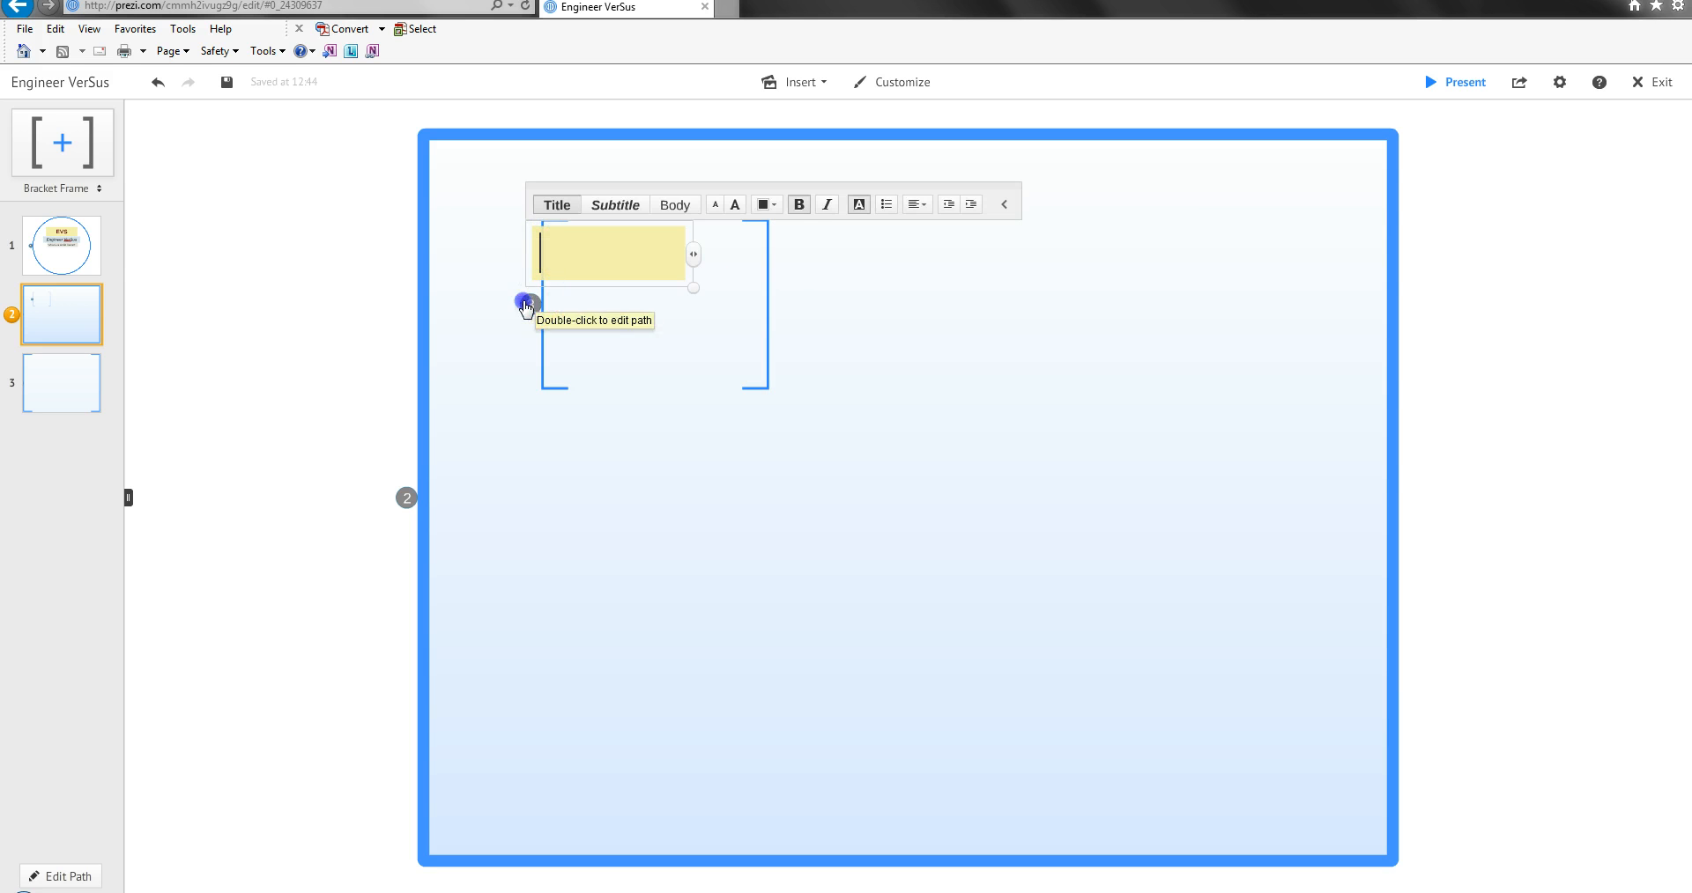
click(1013, 253)
click(638, 279)
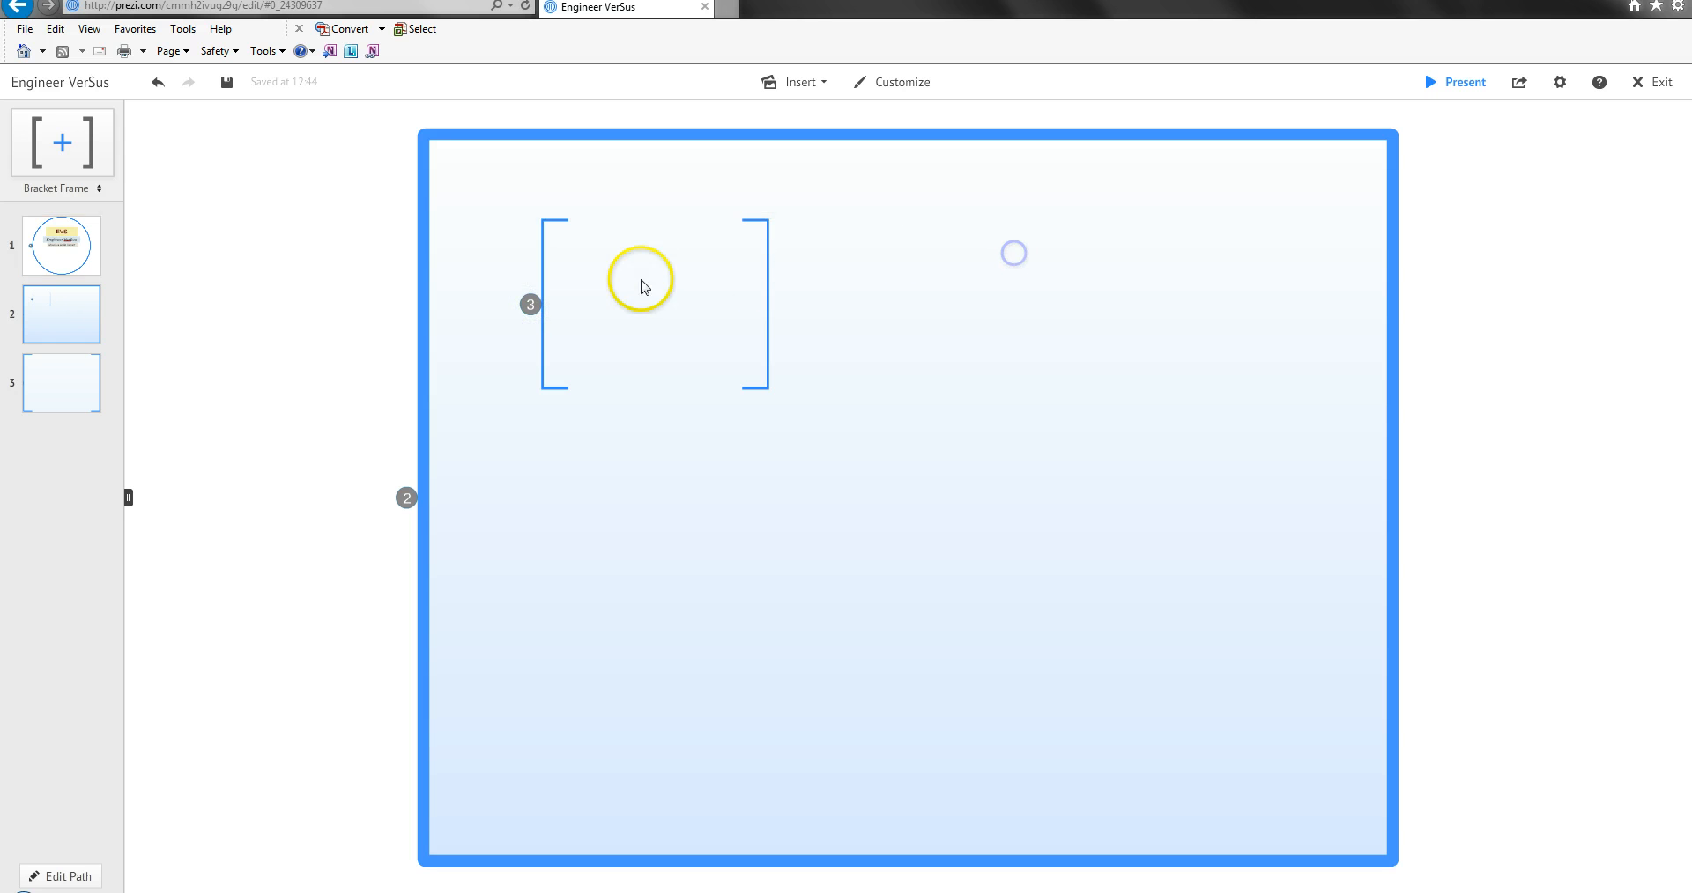
Zoom to the nested bracket frame and add the text "Frame 3" in its upper-left area.
click(531, 308)
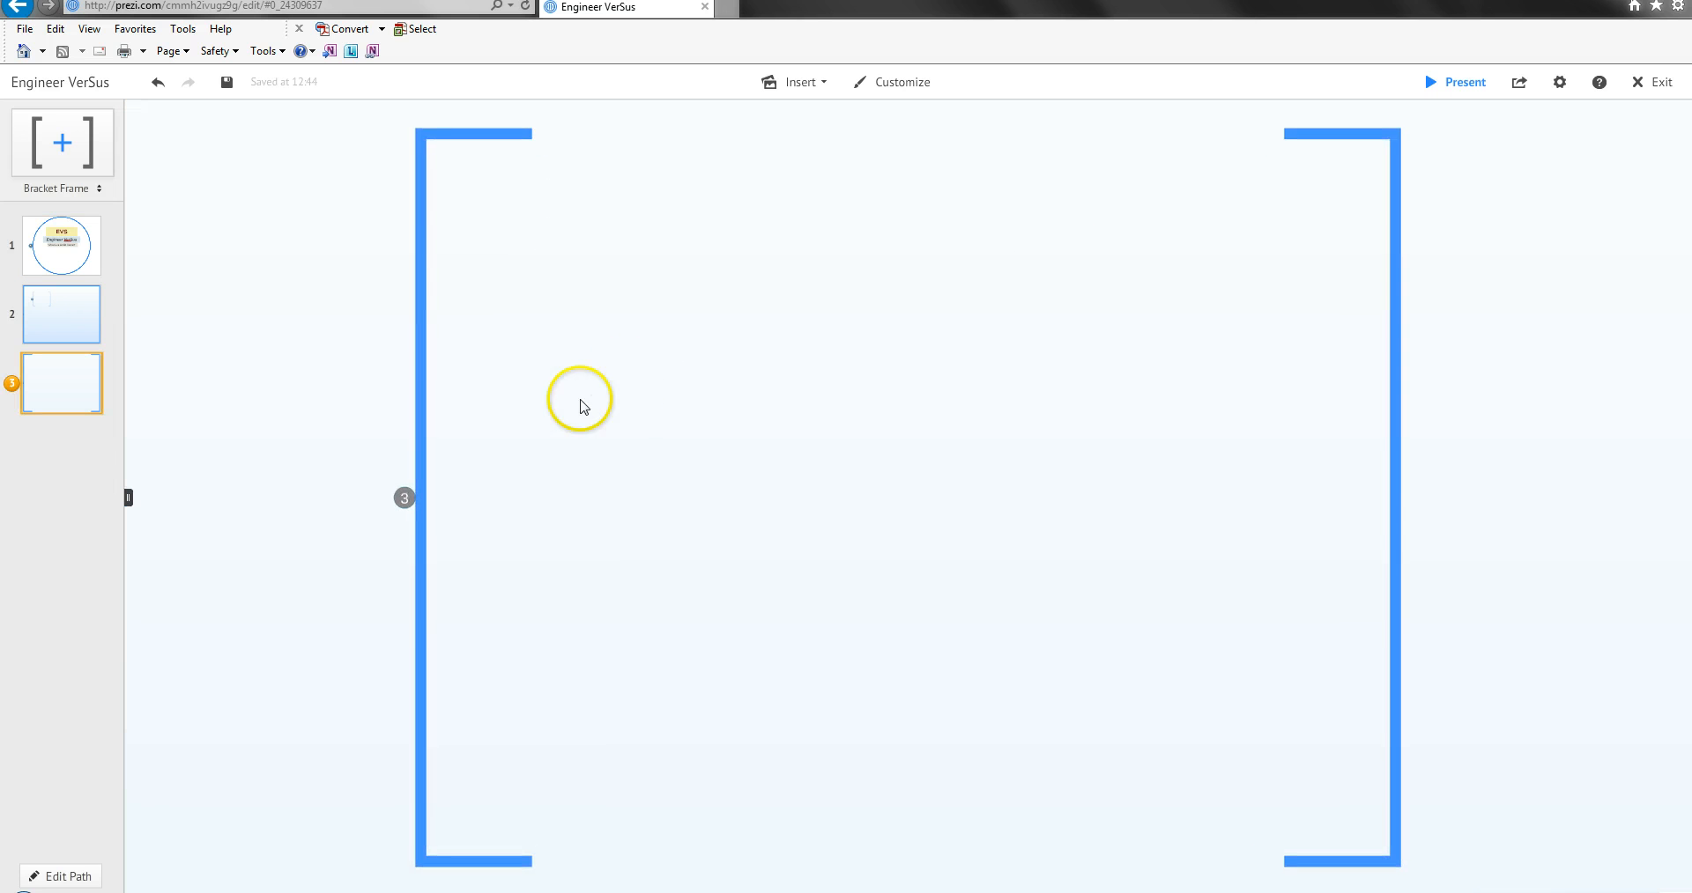
double_click(422, 407)
click(476, 279)
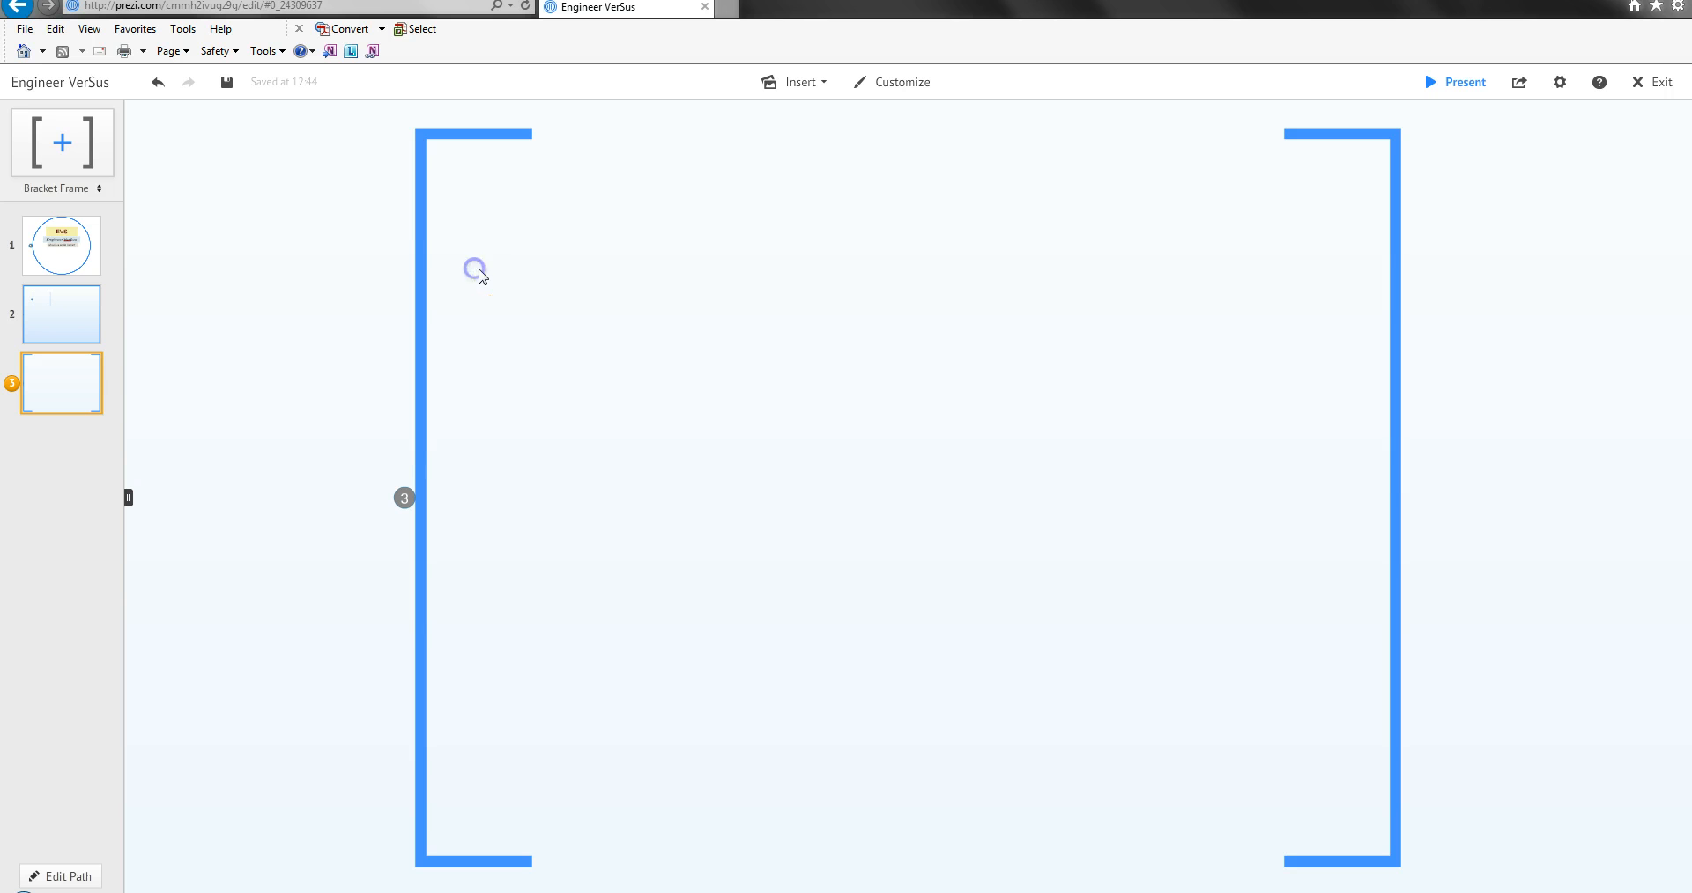
double_click(508, 221)
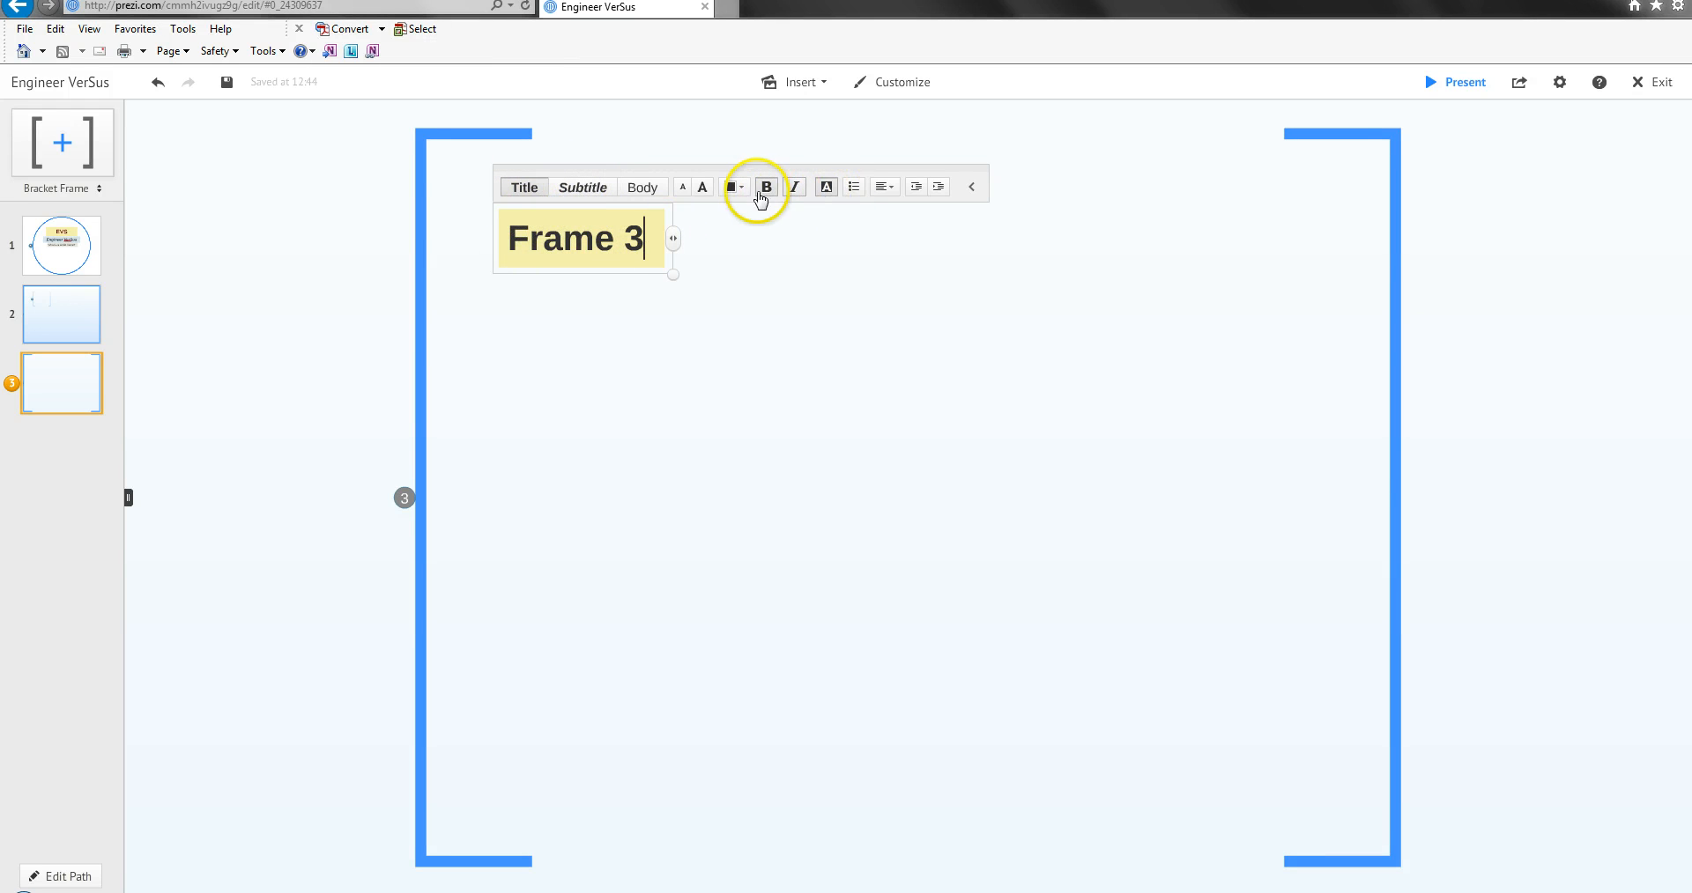
Apply the Body style to the "Frame 3" text and remove its background colour.
click(585, 190)
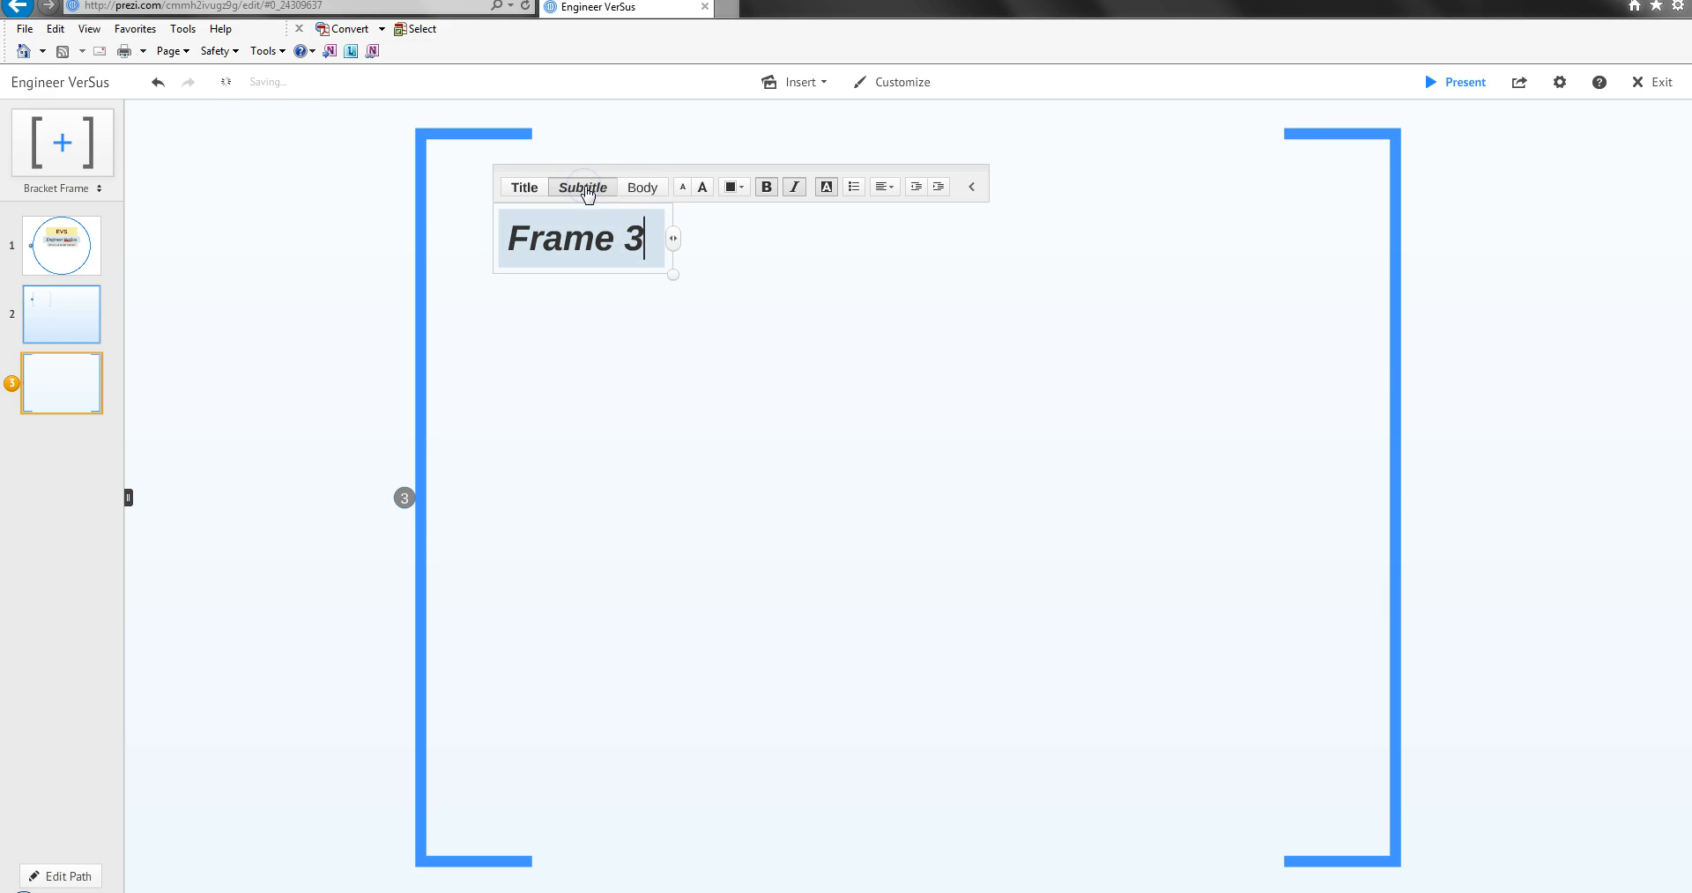
click(642, 188)
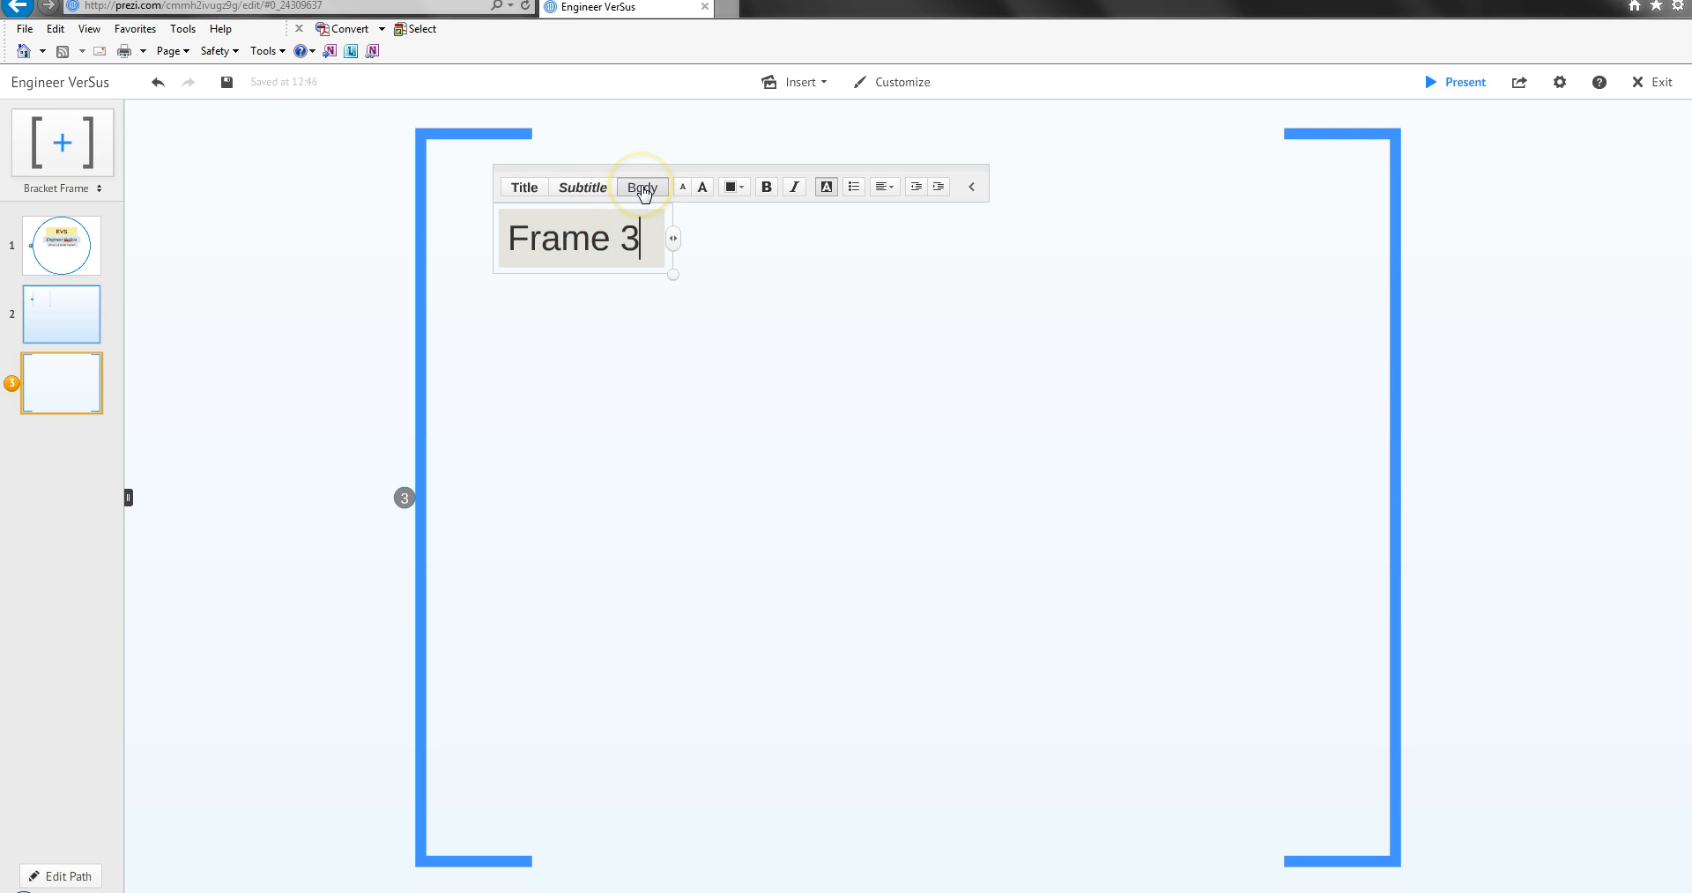
click(827, 193)
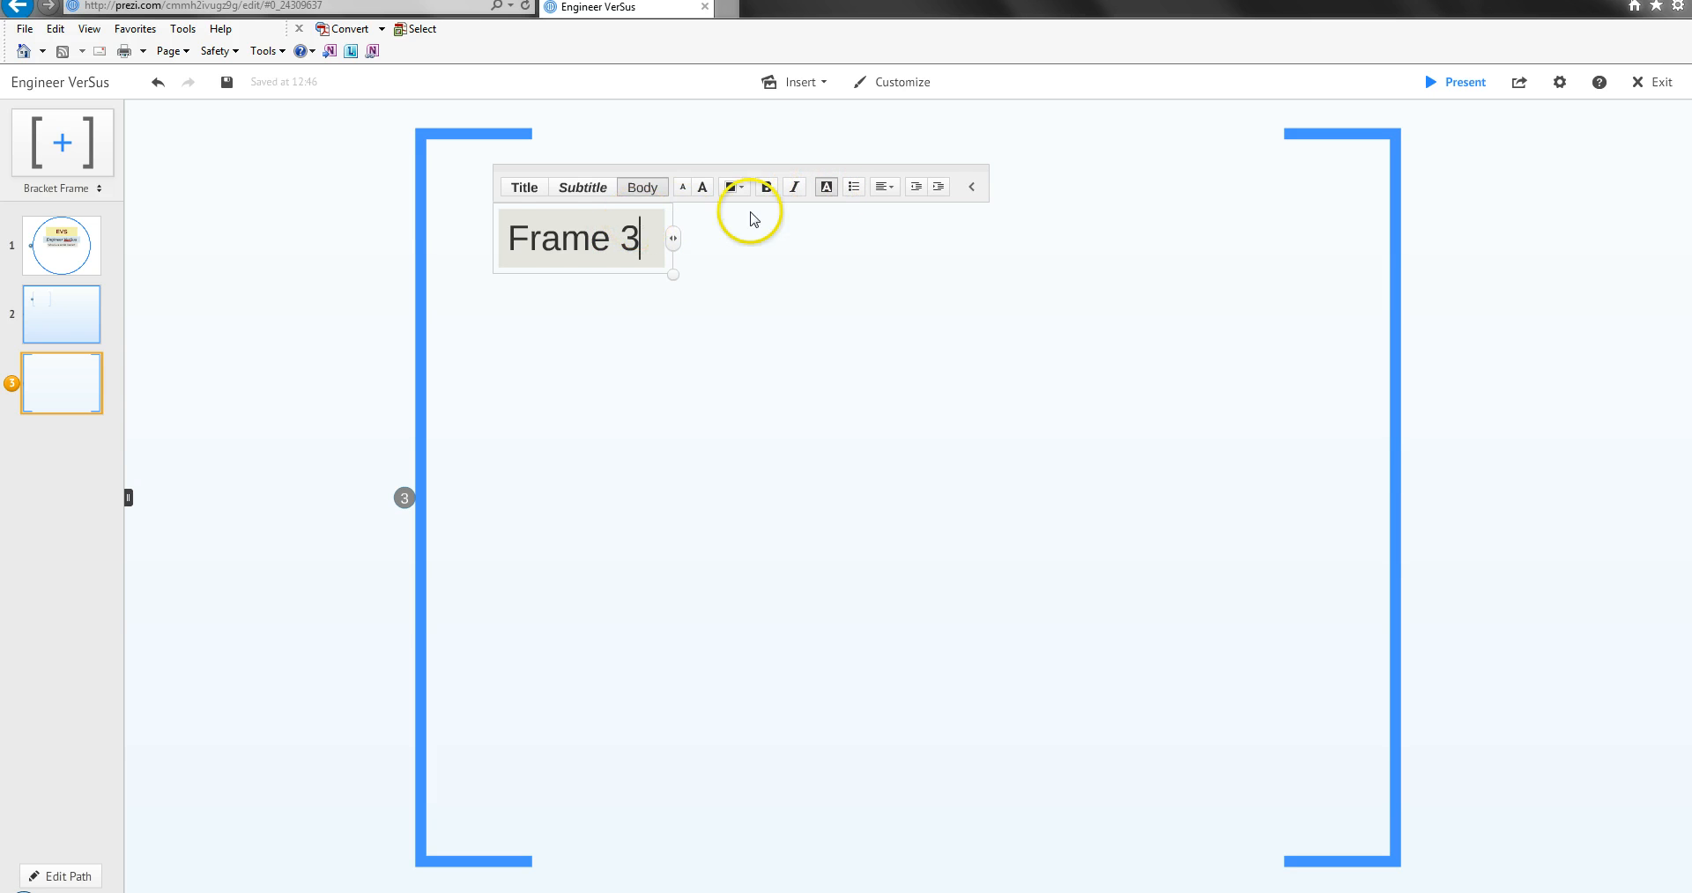
click(826, 186)
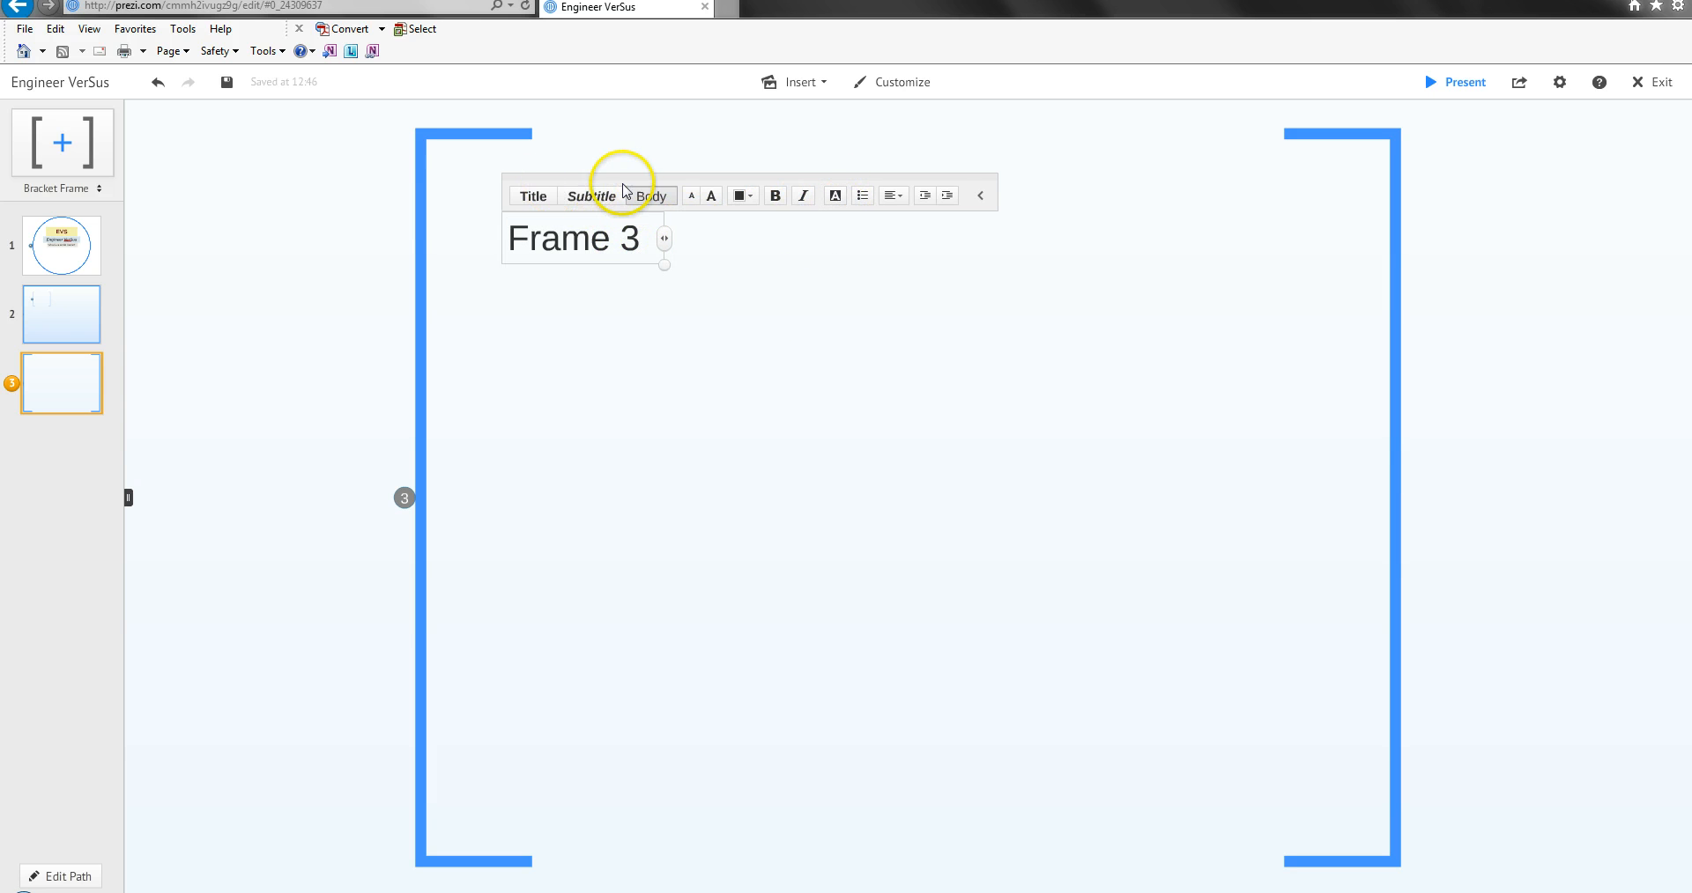
Move the "Frame 3" text slightly right and down within the bracket frame and finish editing it.
drag(649, 186, 710, 222)
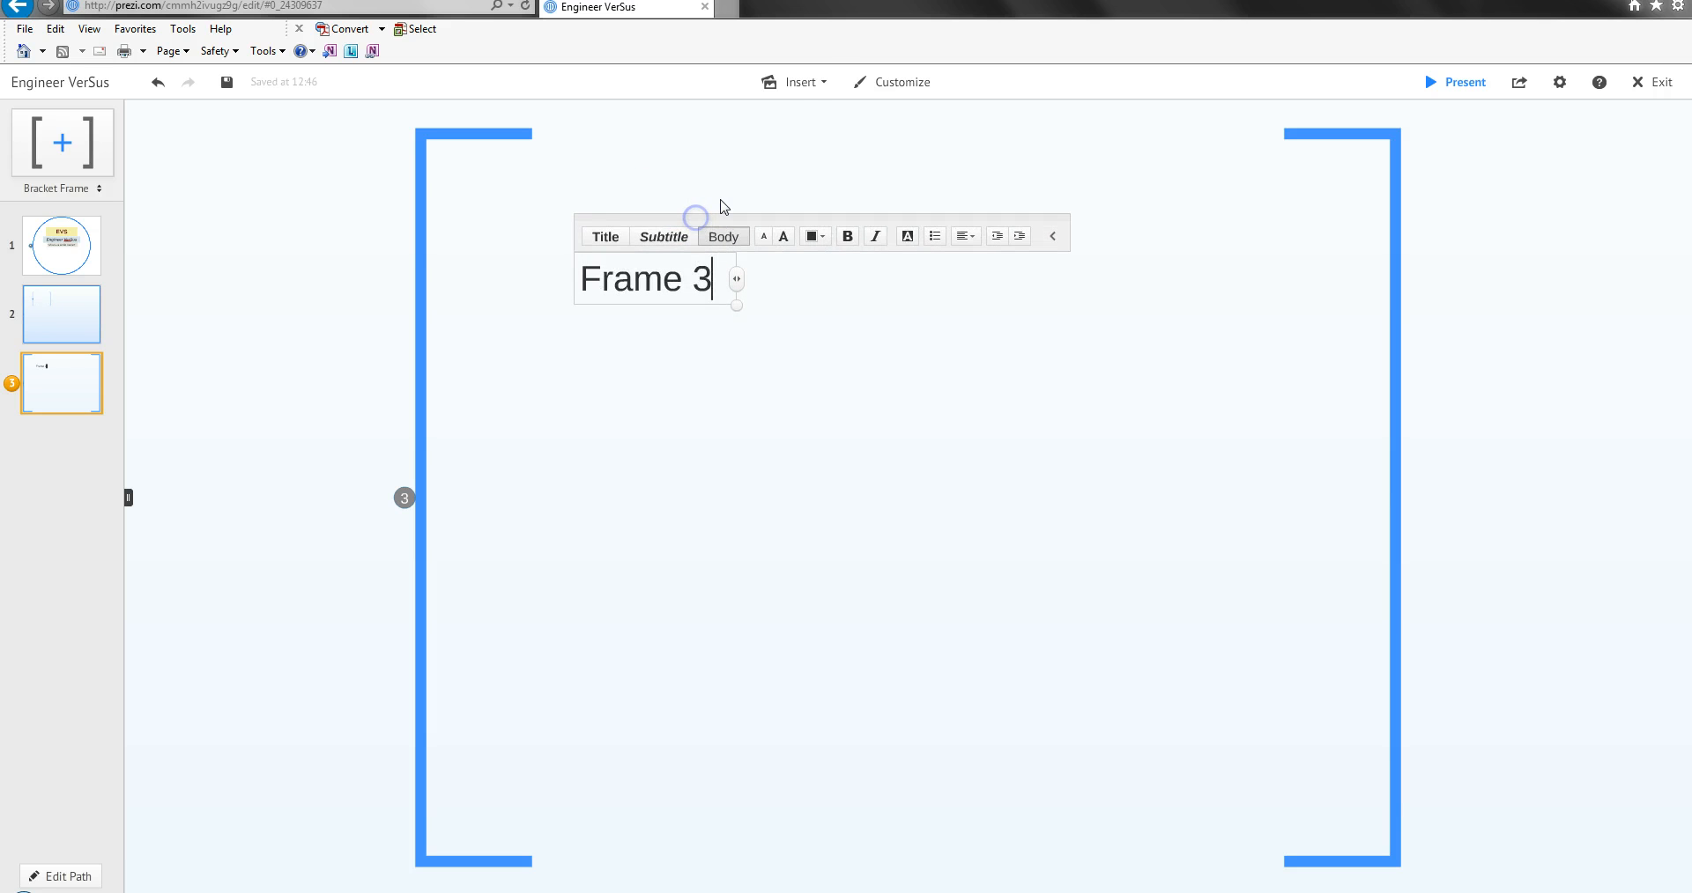
click(745, 395)
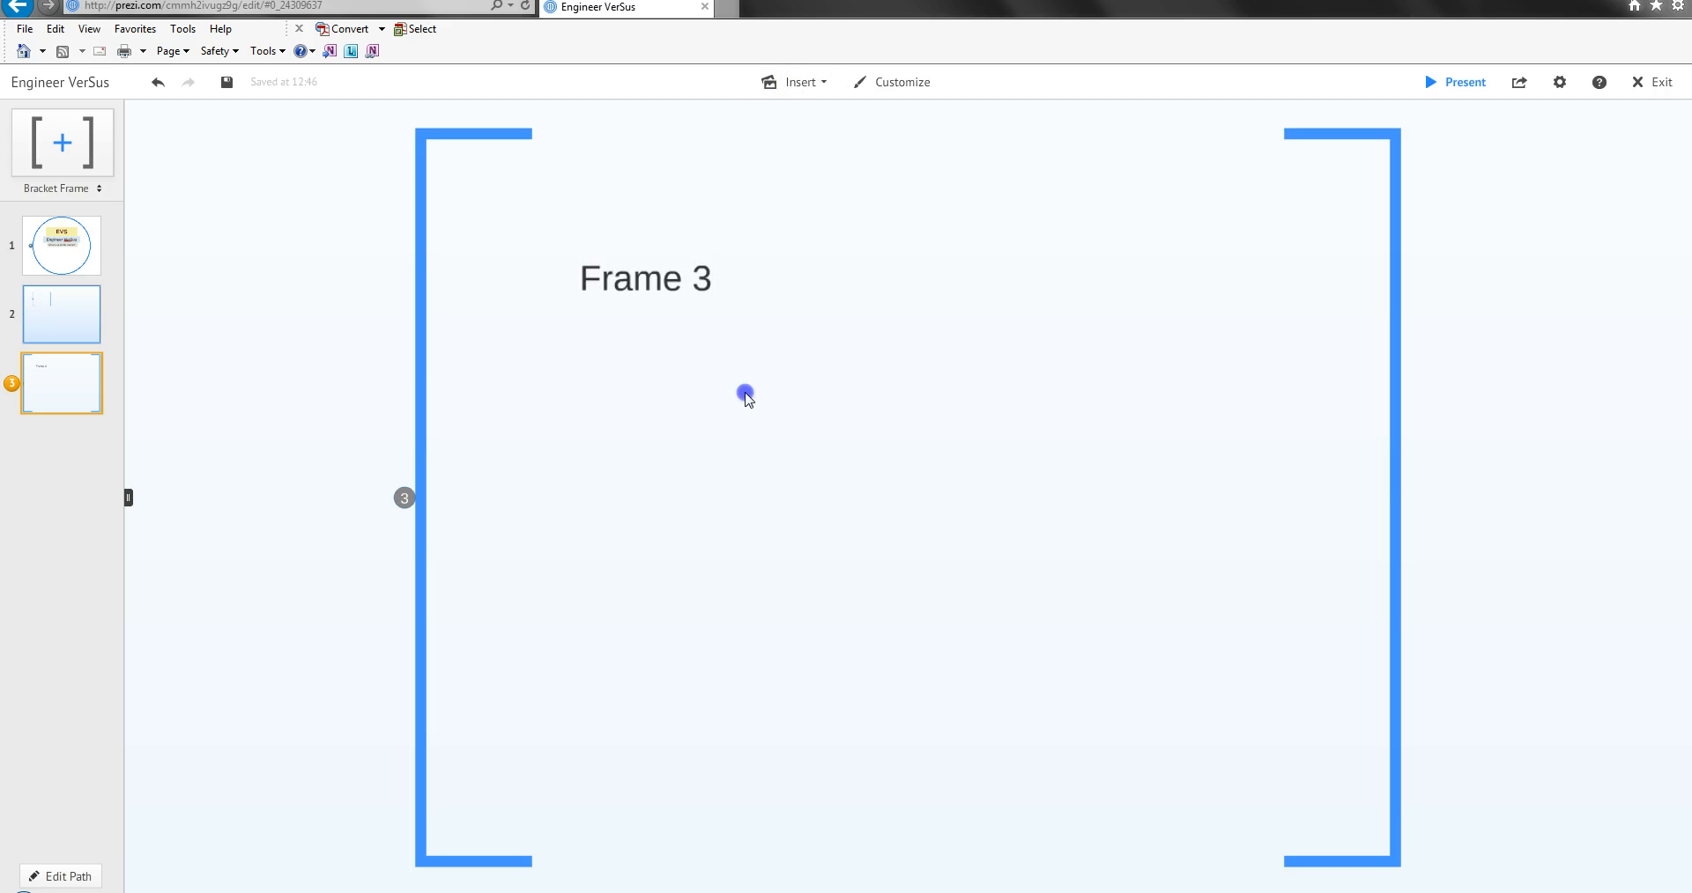
click(681, 352)
Open My Content and look through the saved favorites and the content available from other prezis.
click(796, 81)
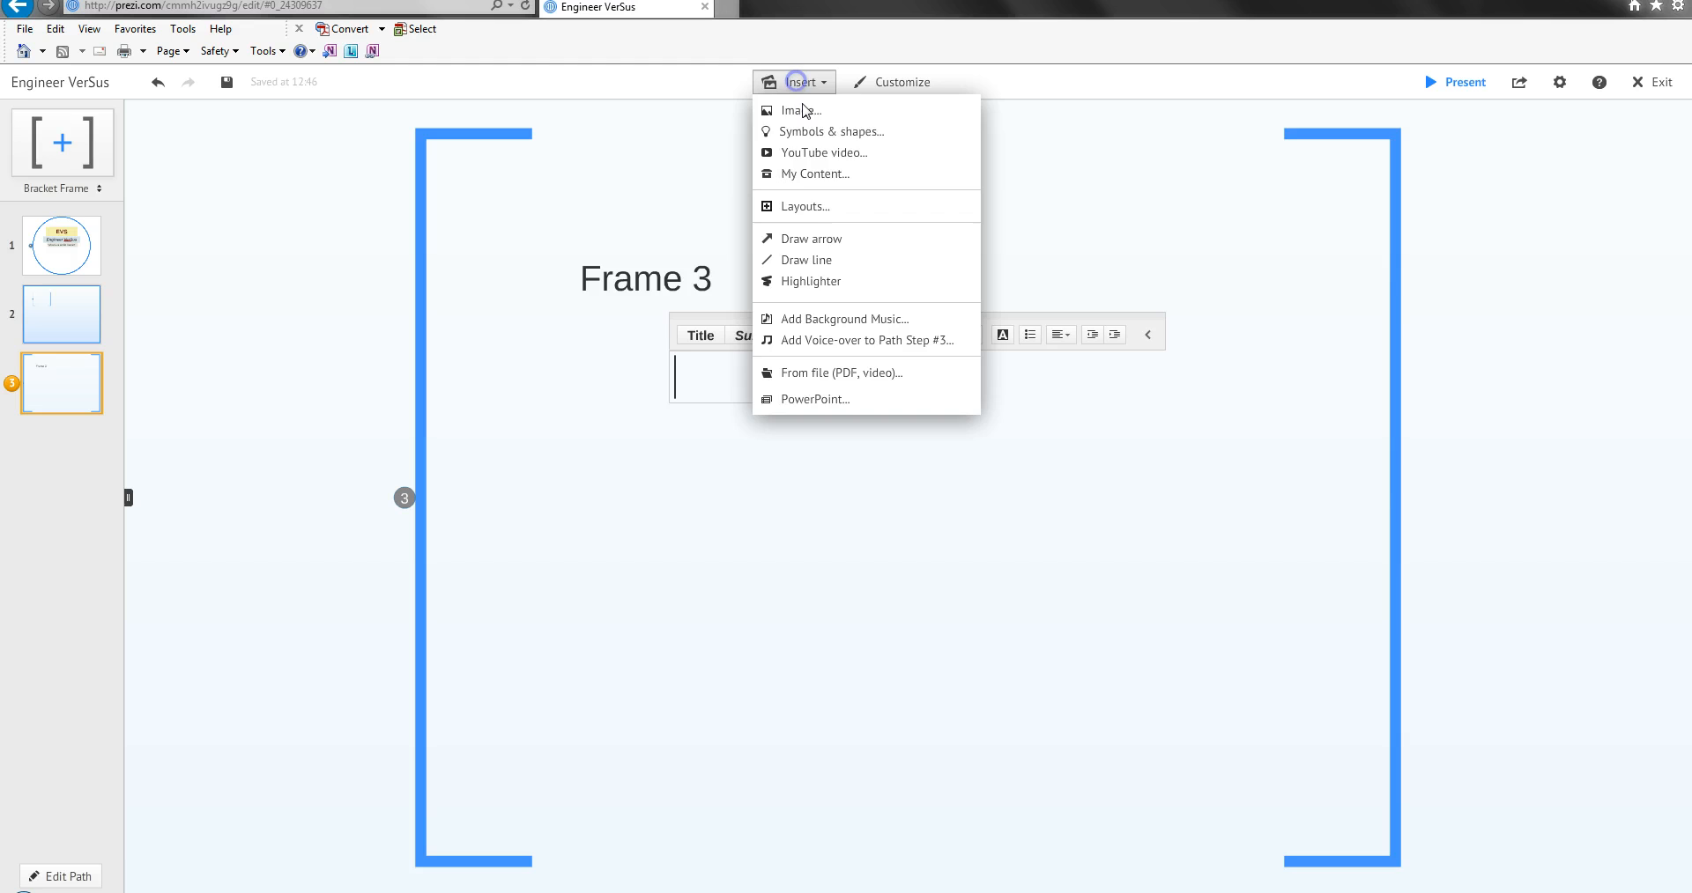
click(821, 174)
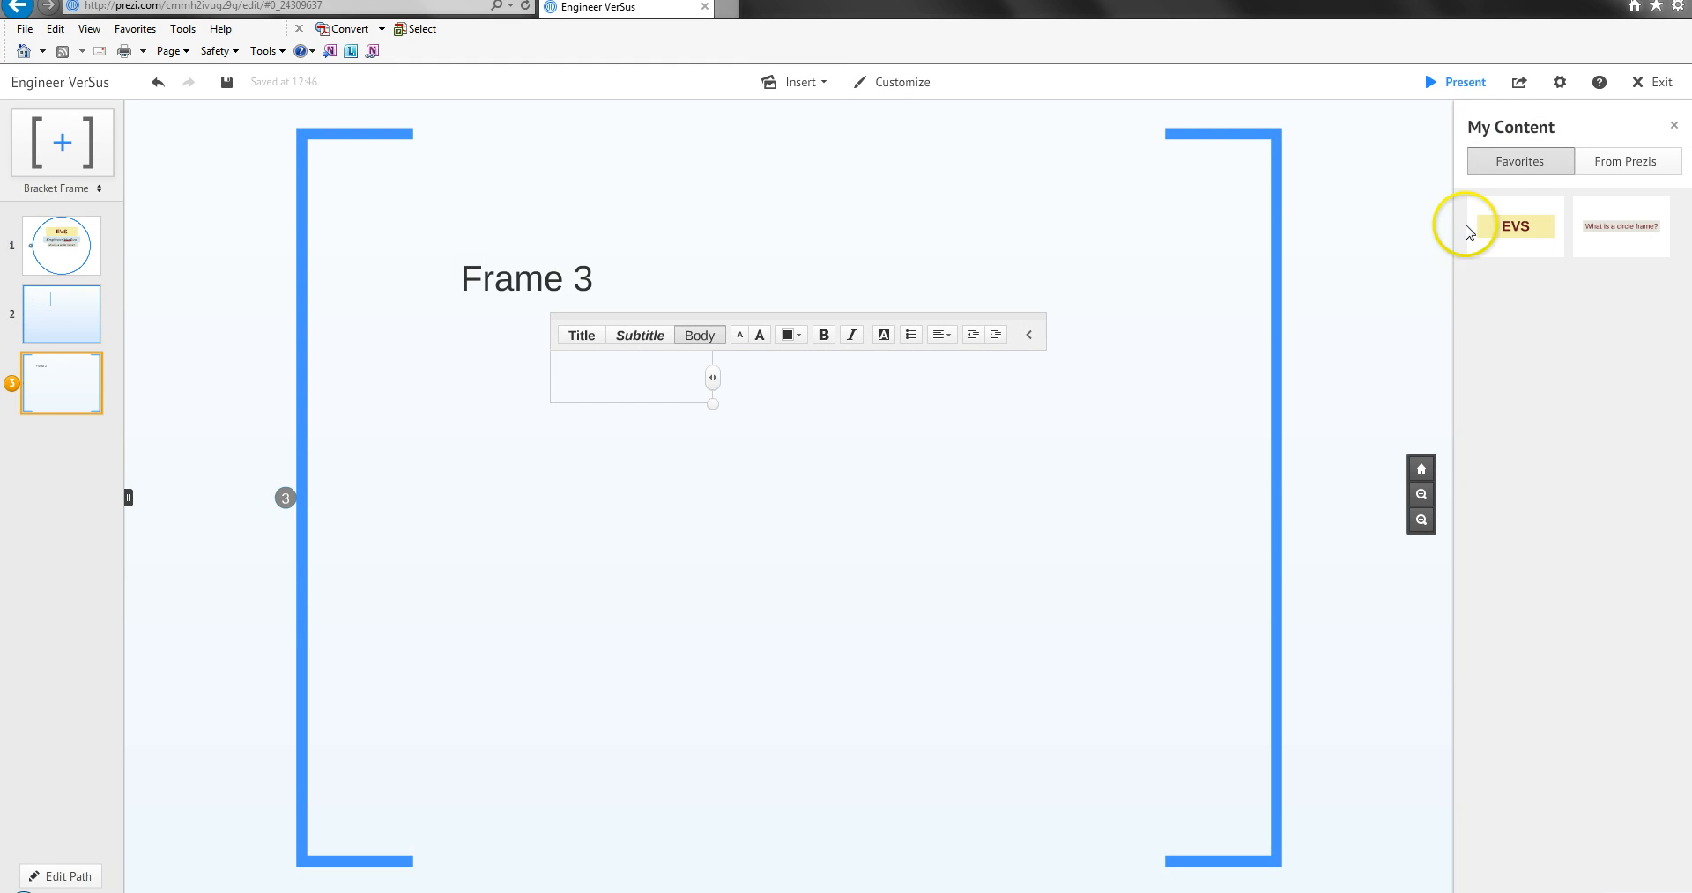
mouse_move(1520, 229)
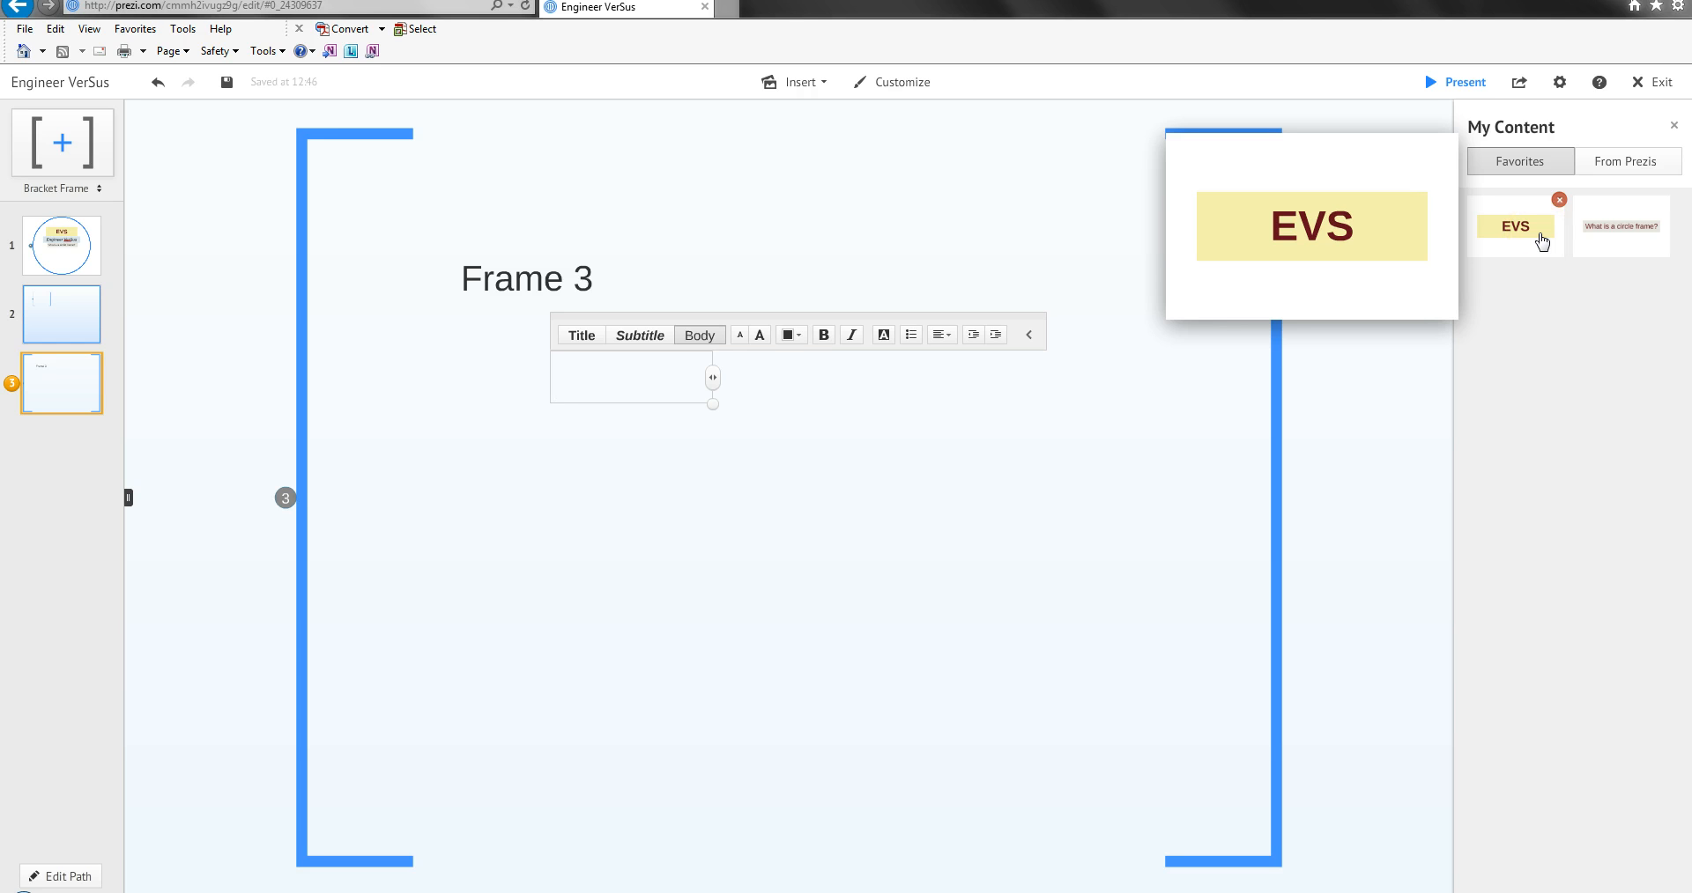
click(1530, 236)
click(1627, 246)
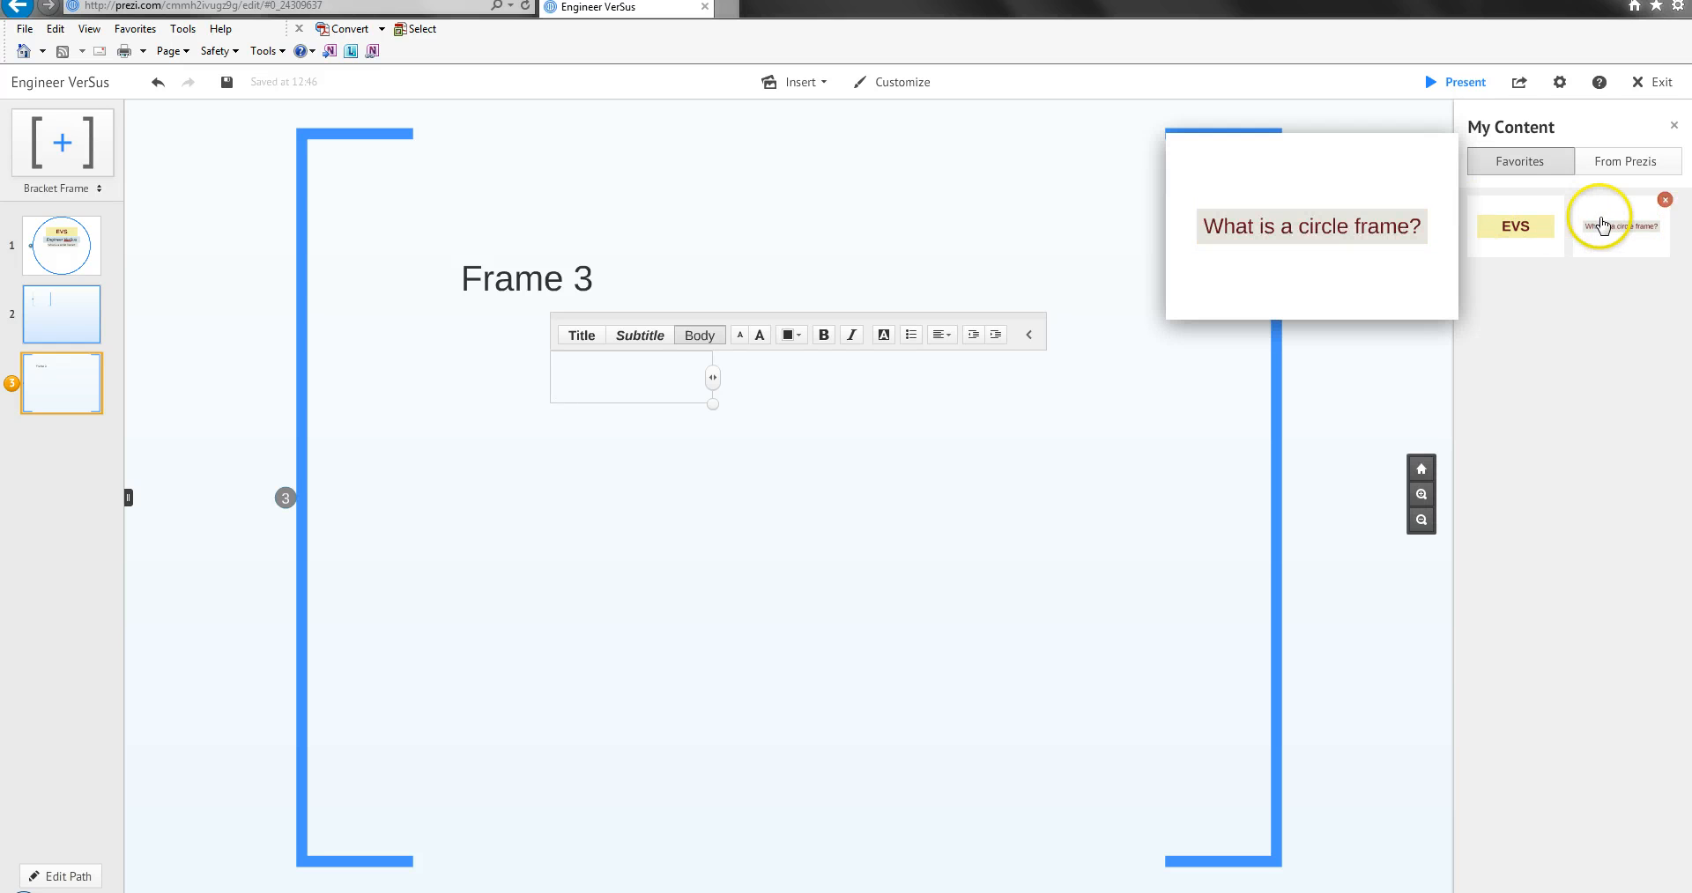
click(1612, 162)
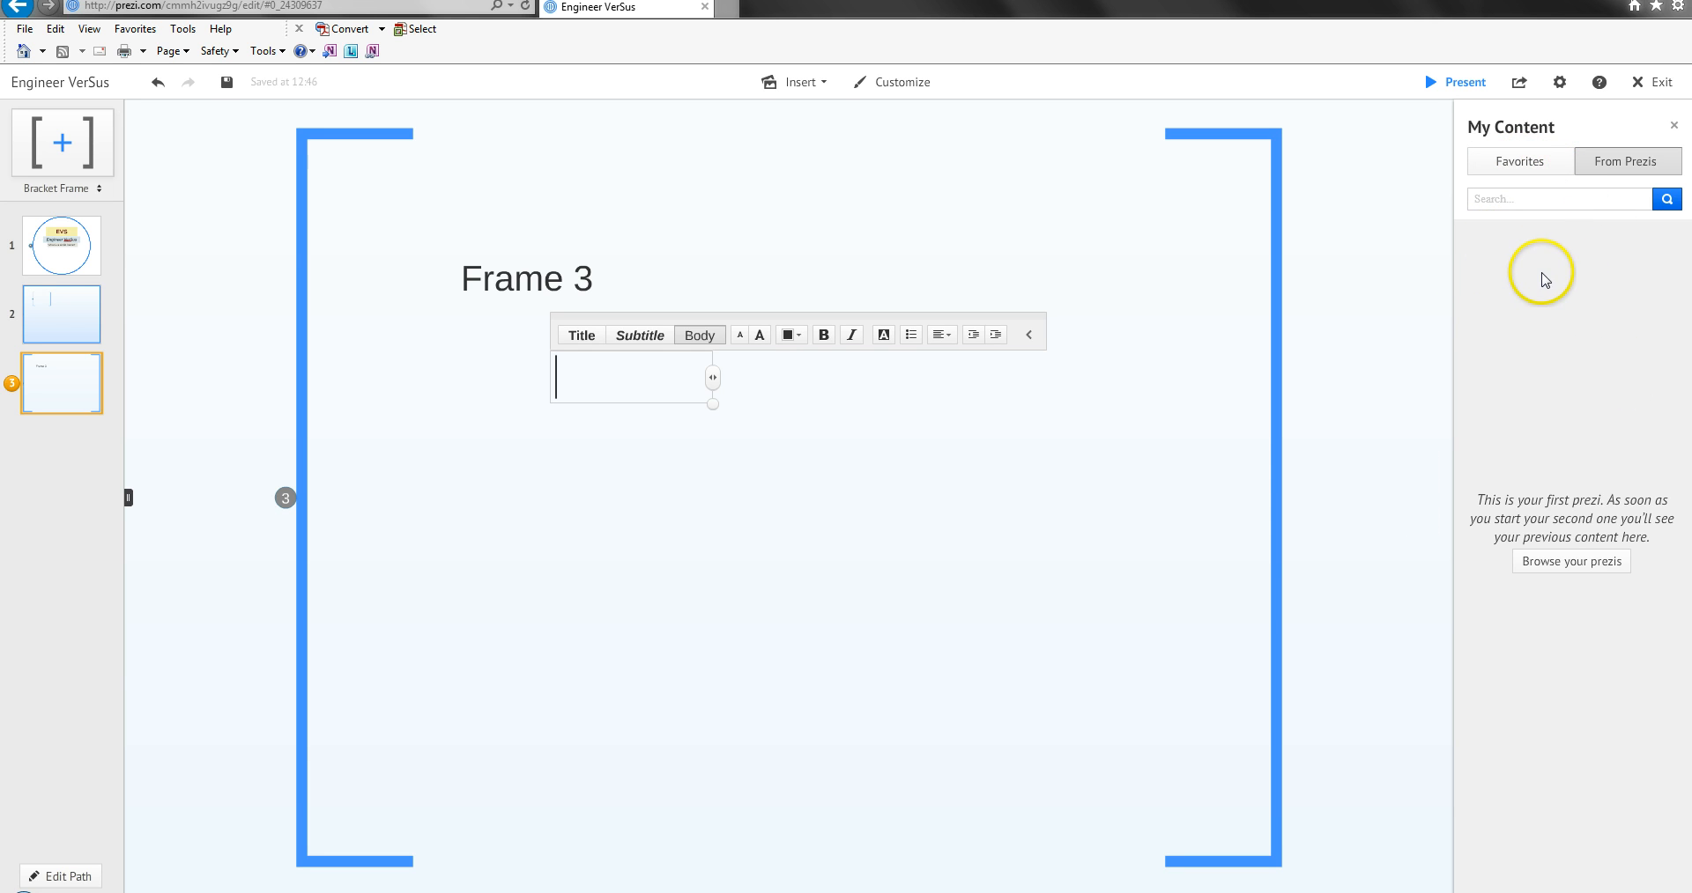
click(1540, 168)
mouse_move(1536, 216)
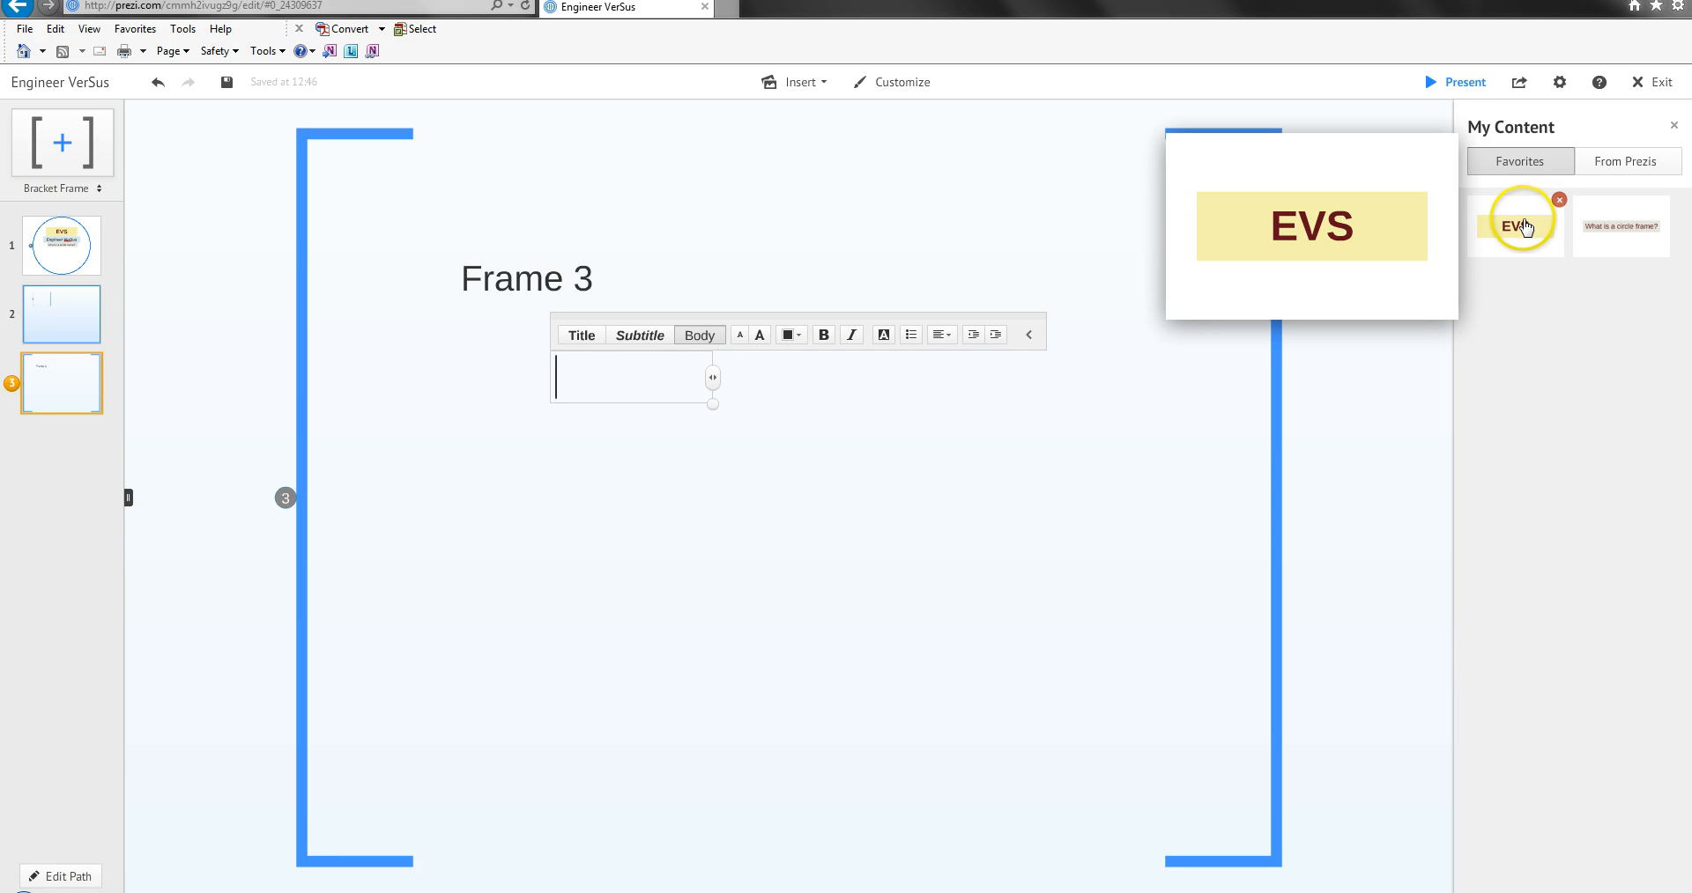
Insert the saved "EVS" favorite into the bracket frame and place it directly above the "Frame 3" text.
click(1525, 244)
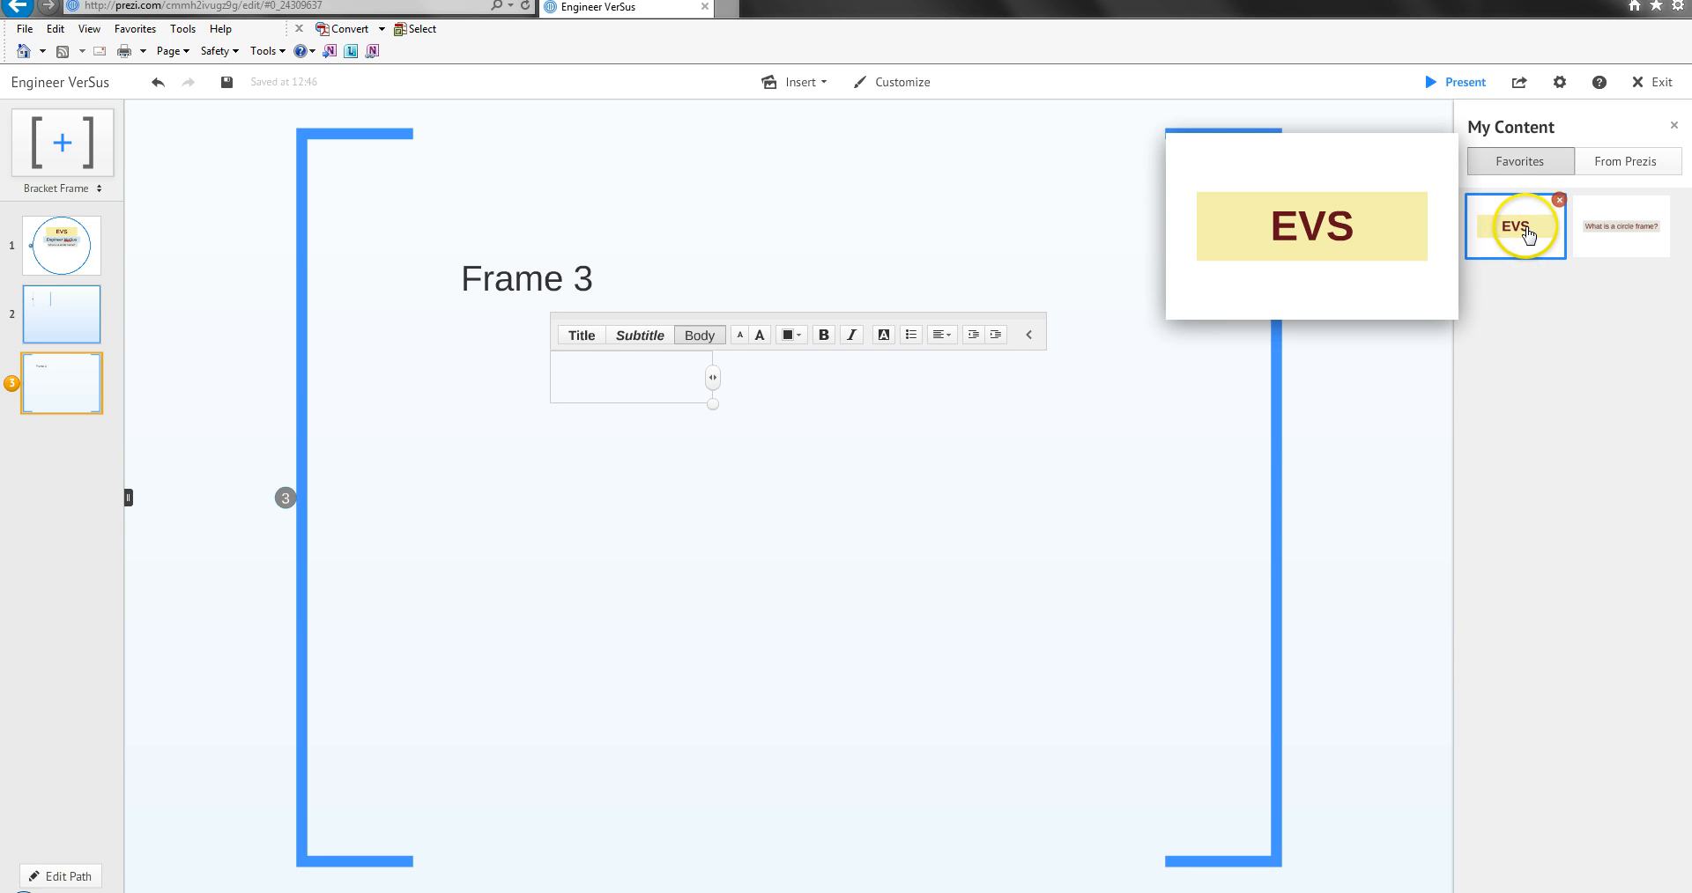
drag(1501, 245, 776, 502)
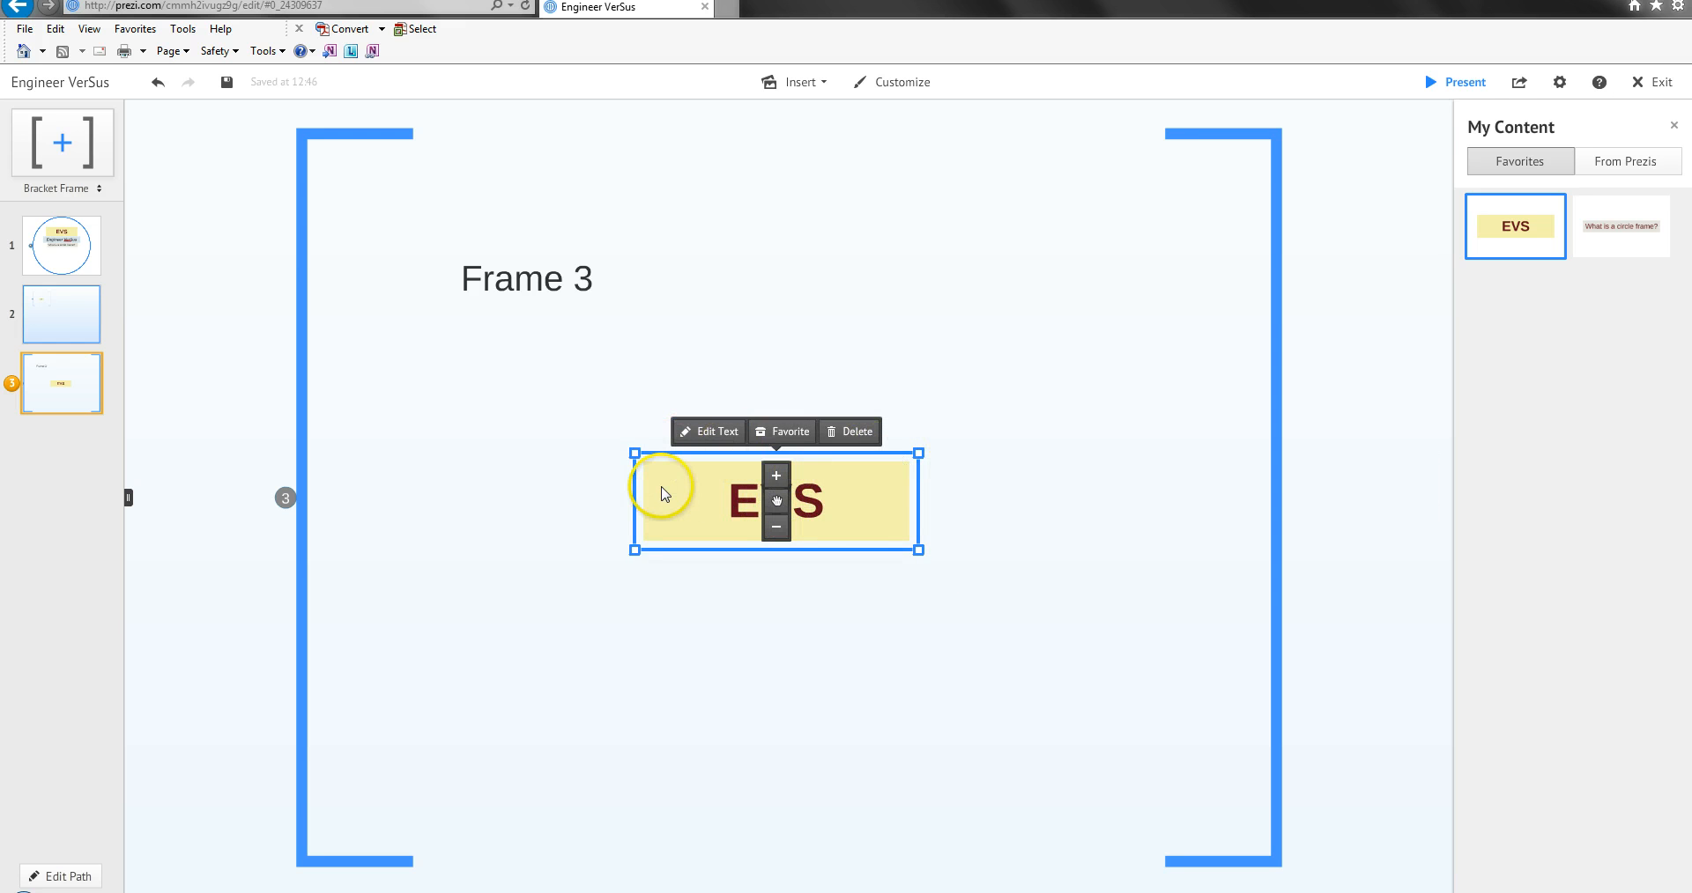
drag(775, 502, 519, 260)
click(643, 234)
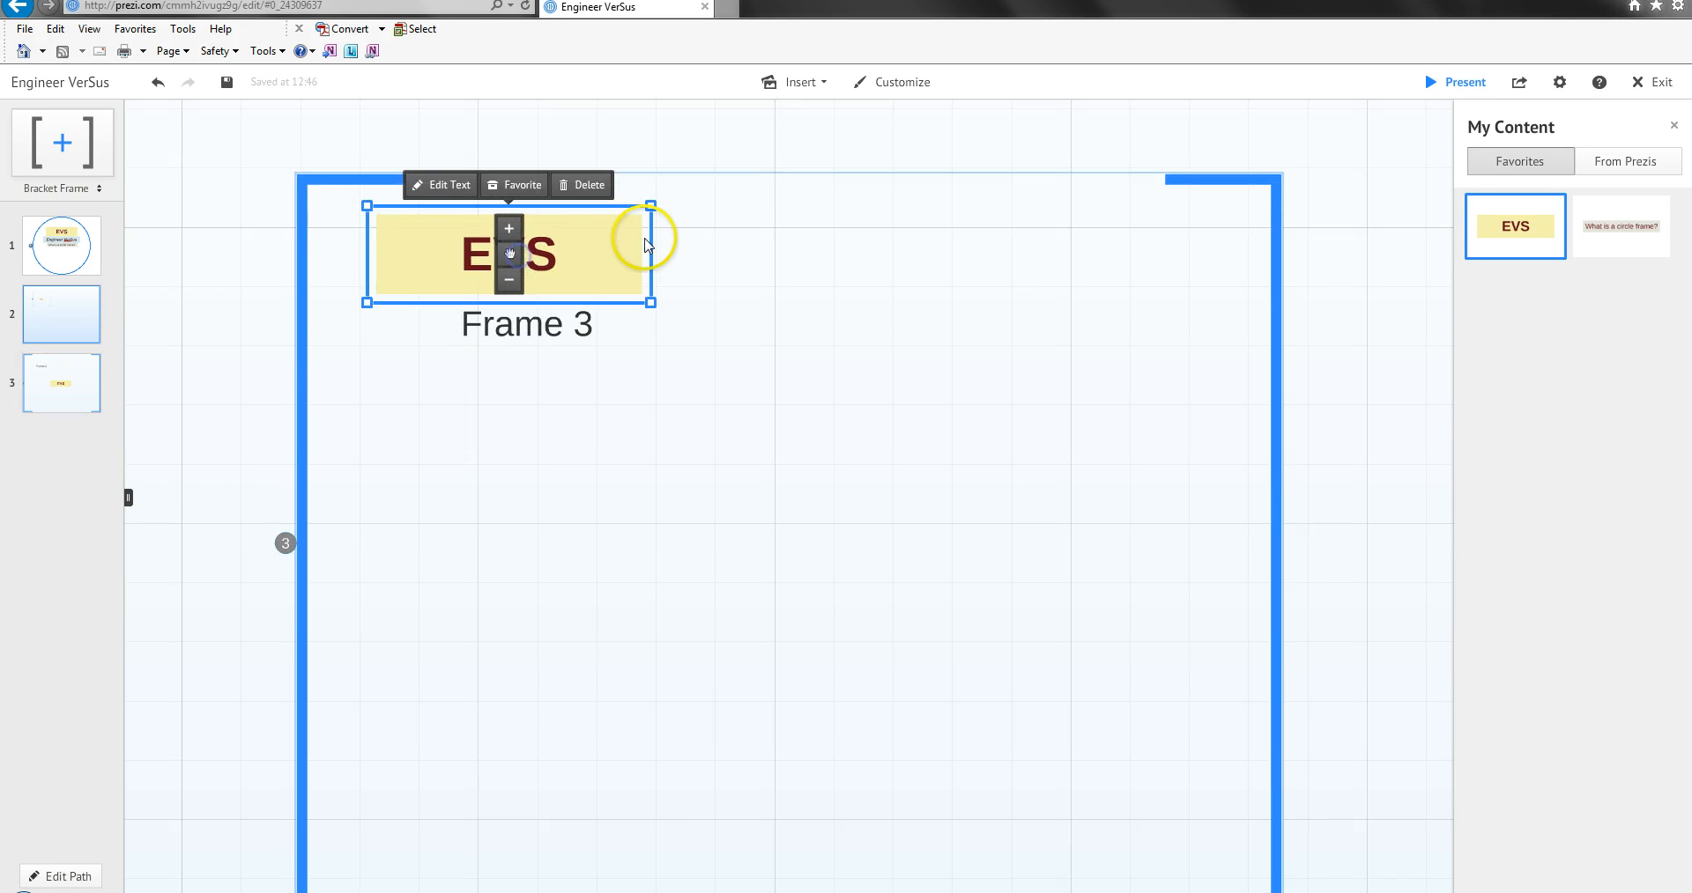
click(564, 325)
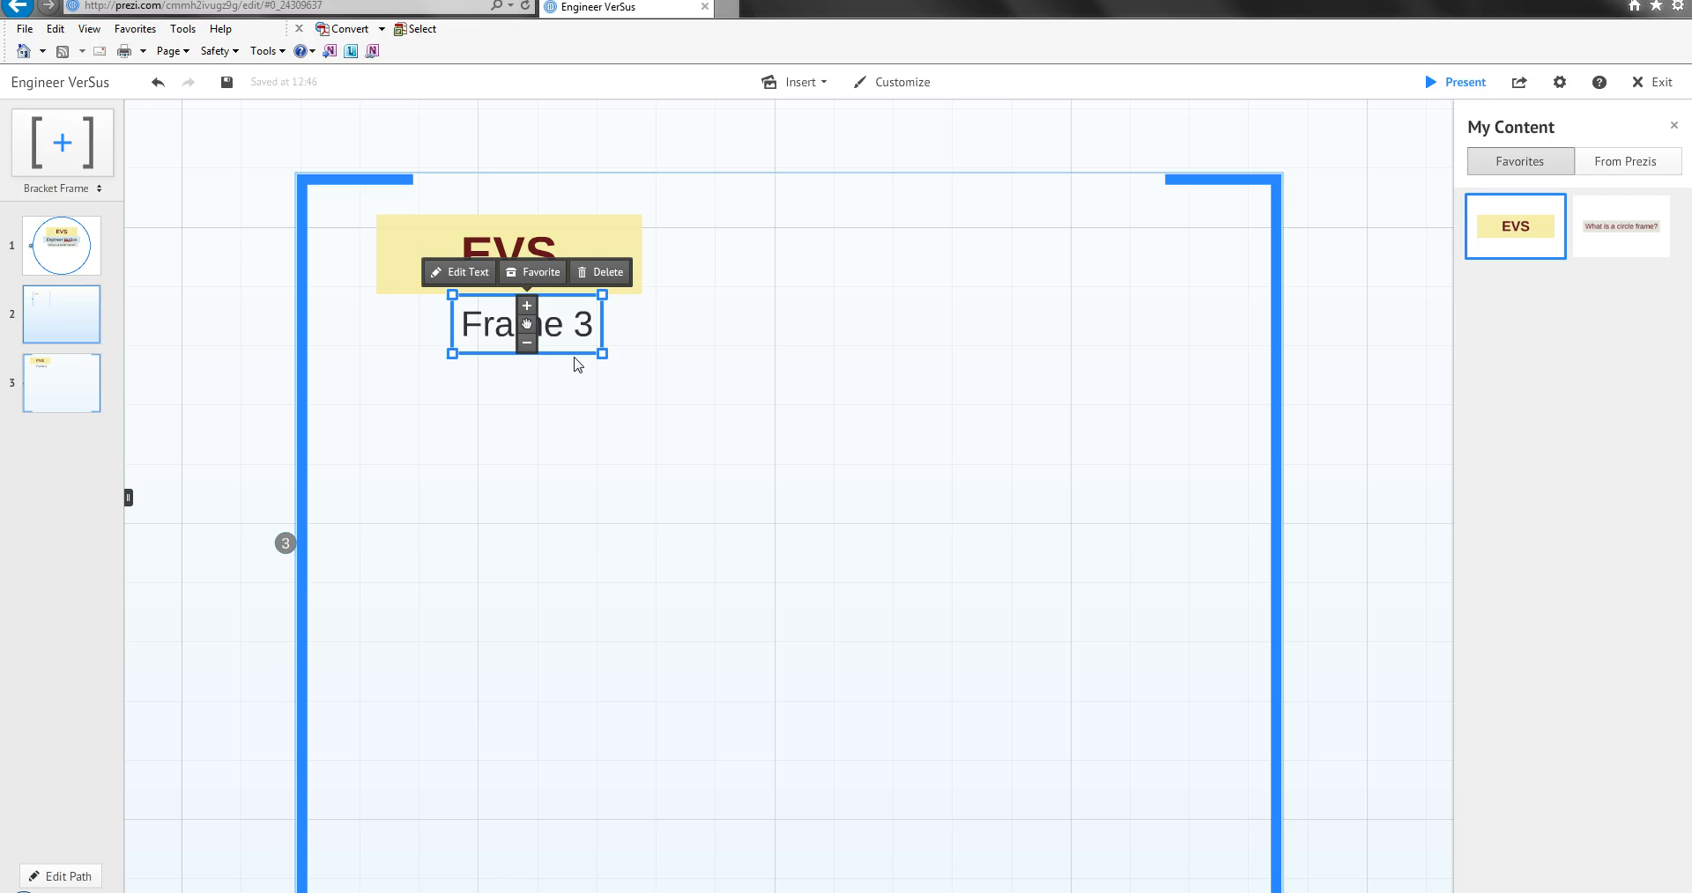
click(553, 239)
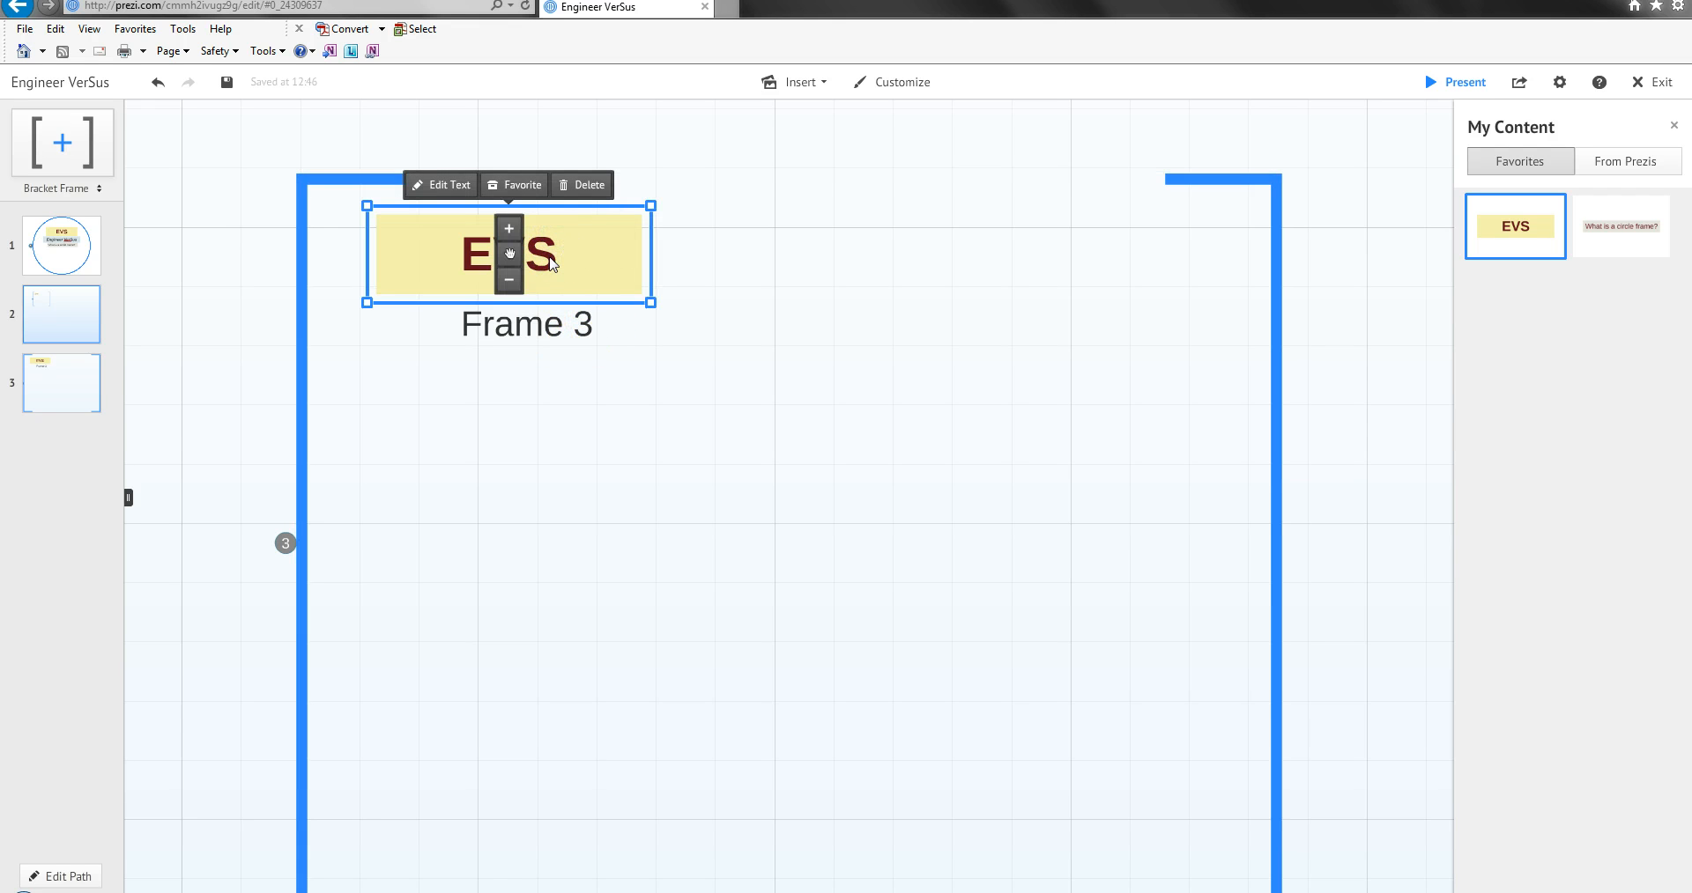
click(552, 262)
click(764, 381)
click(552, 326)
click(603, 432)
Try duplicating the bracket frame with its "EVS" and "Frame 3" texts, placing the copy level with the original to its right.
scroll(612, 421, down, 5)
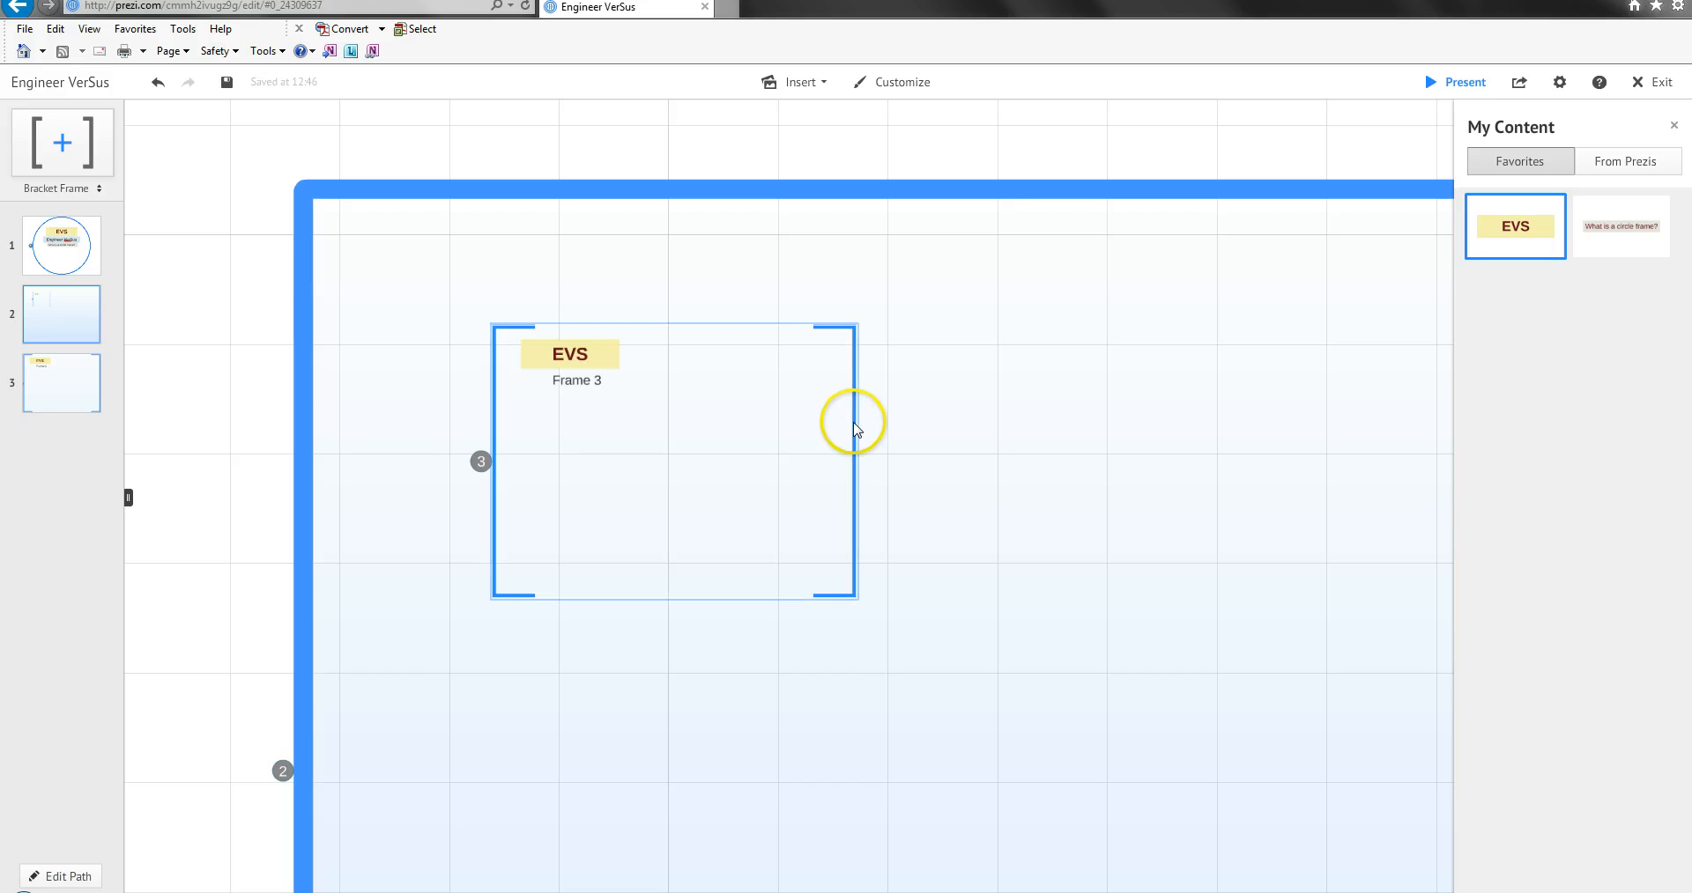
click(847, 423)
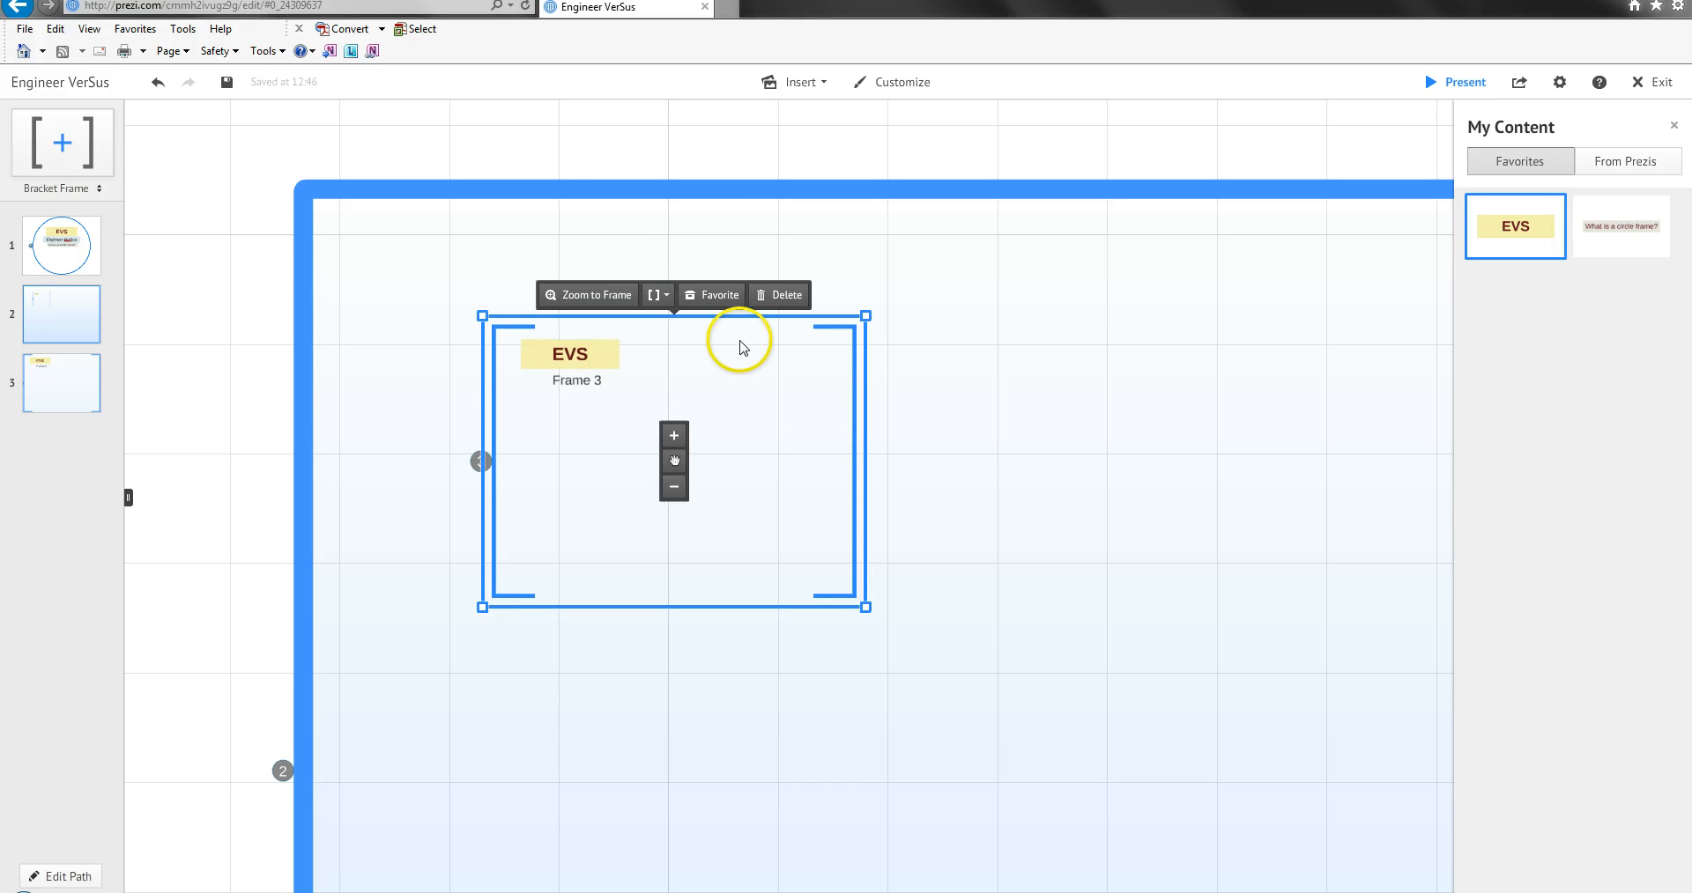
click(903, 345)
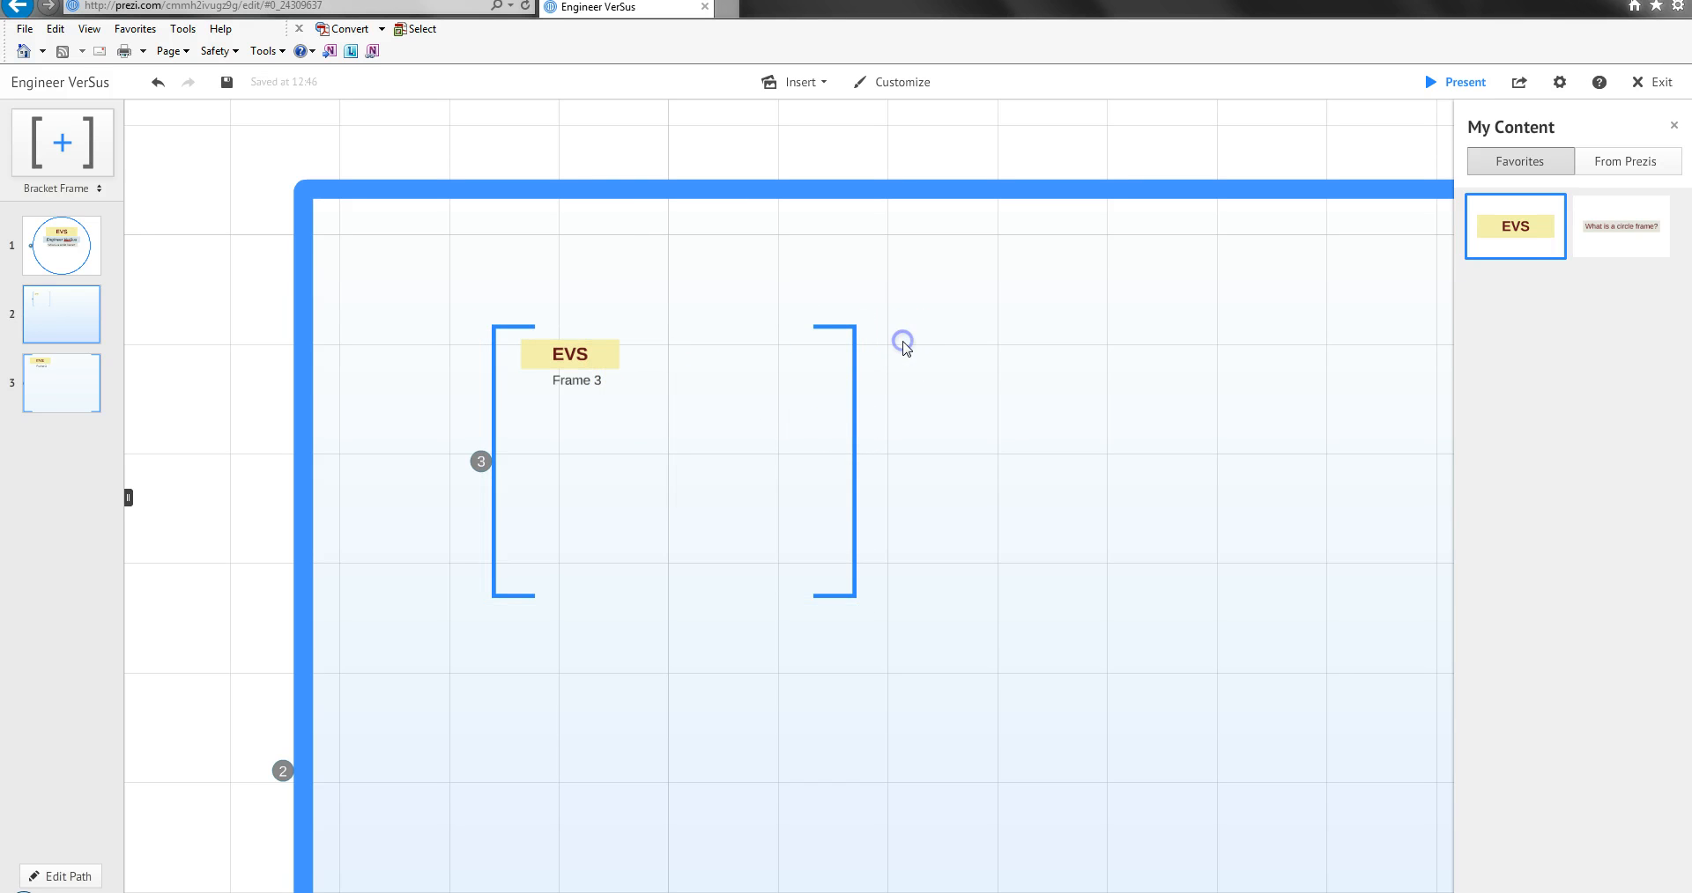
key(ctrl+v)
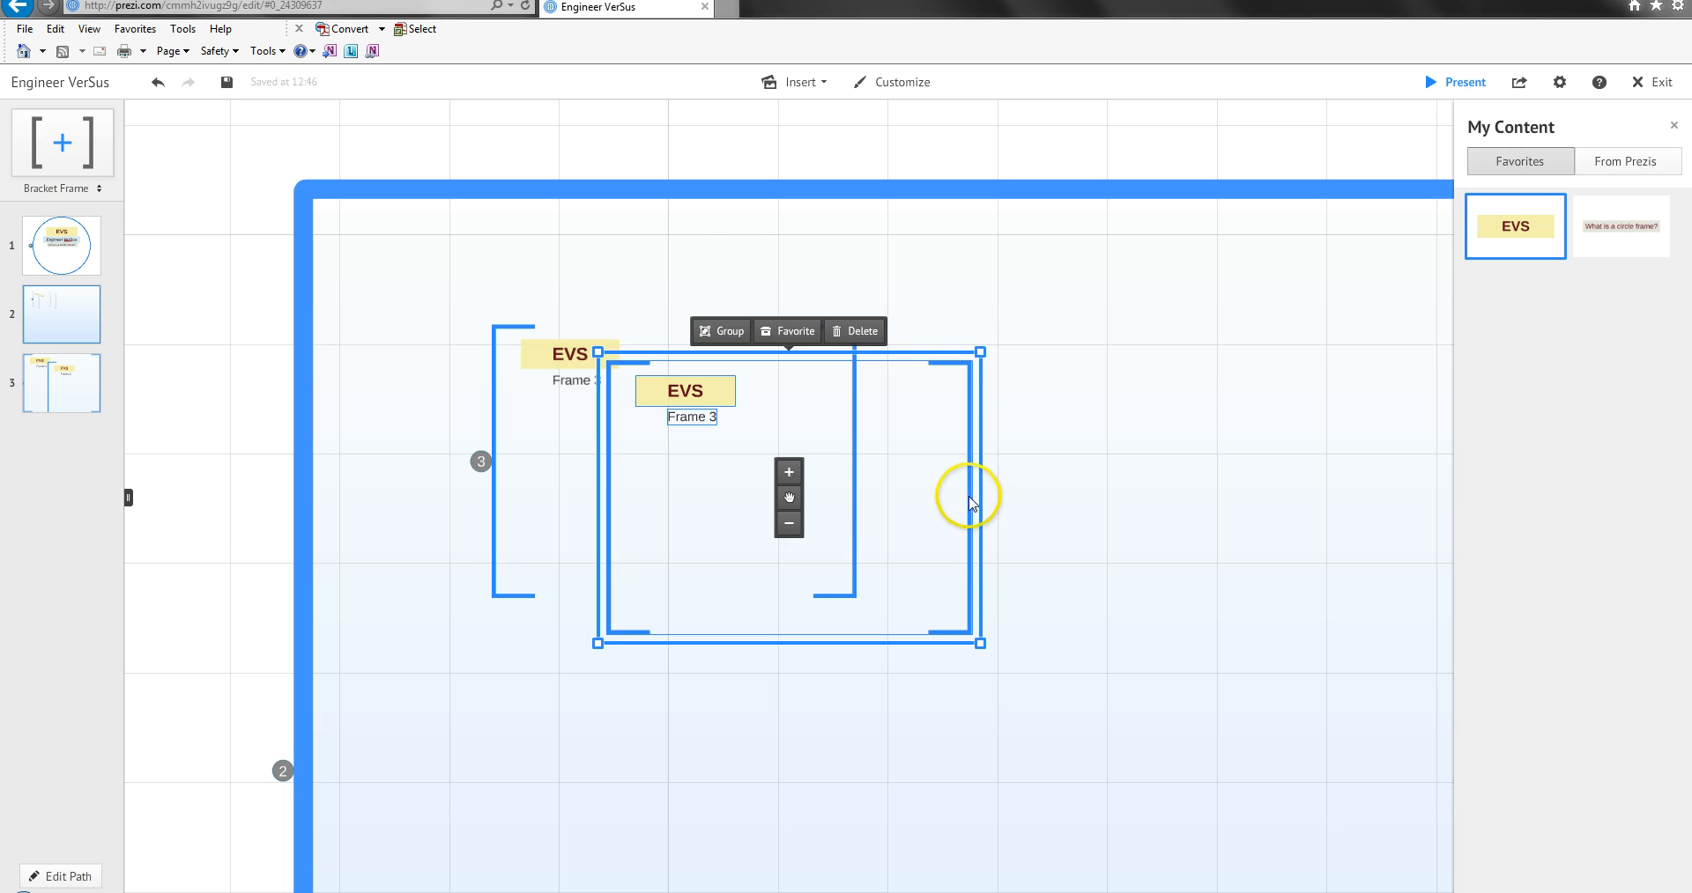
drag(789, 508, 1207, 473)
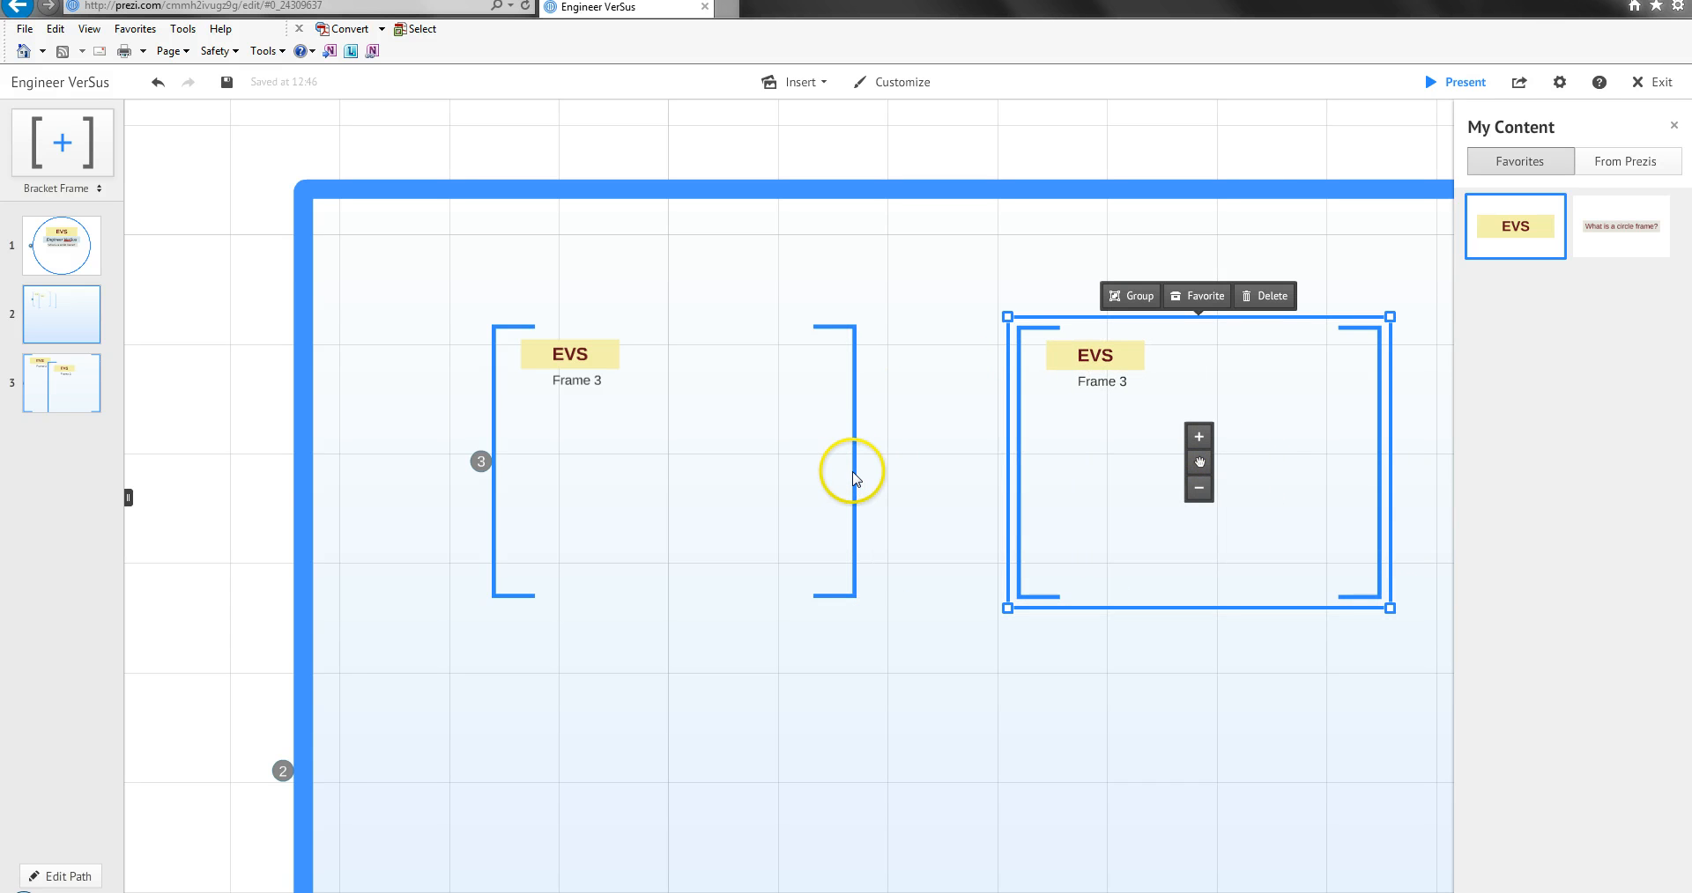
Undo the move and the pasting of the bracket frame copy.
scroll(853, 478, down, 10)
scroll(883, 430, down, 5)
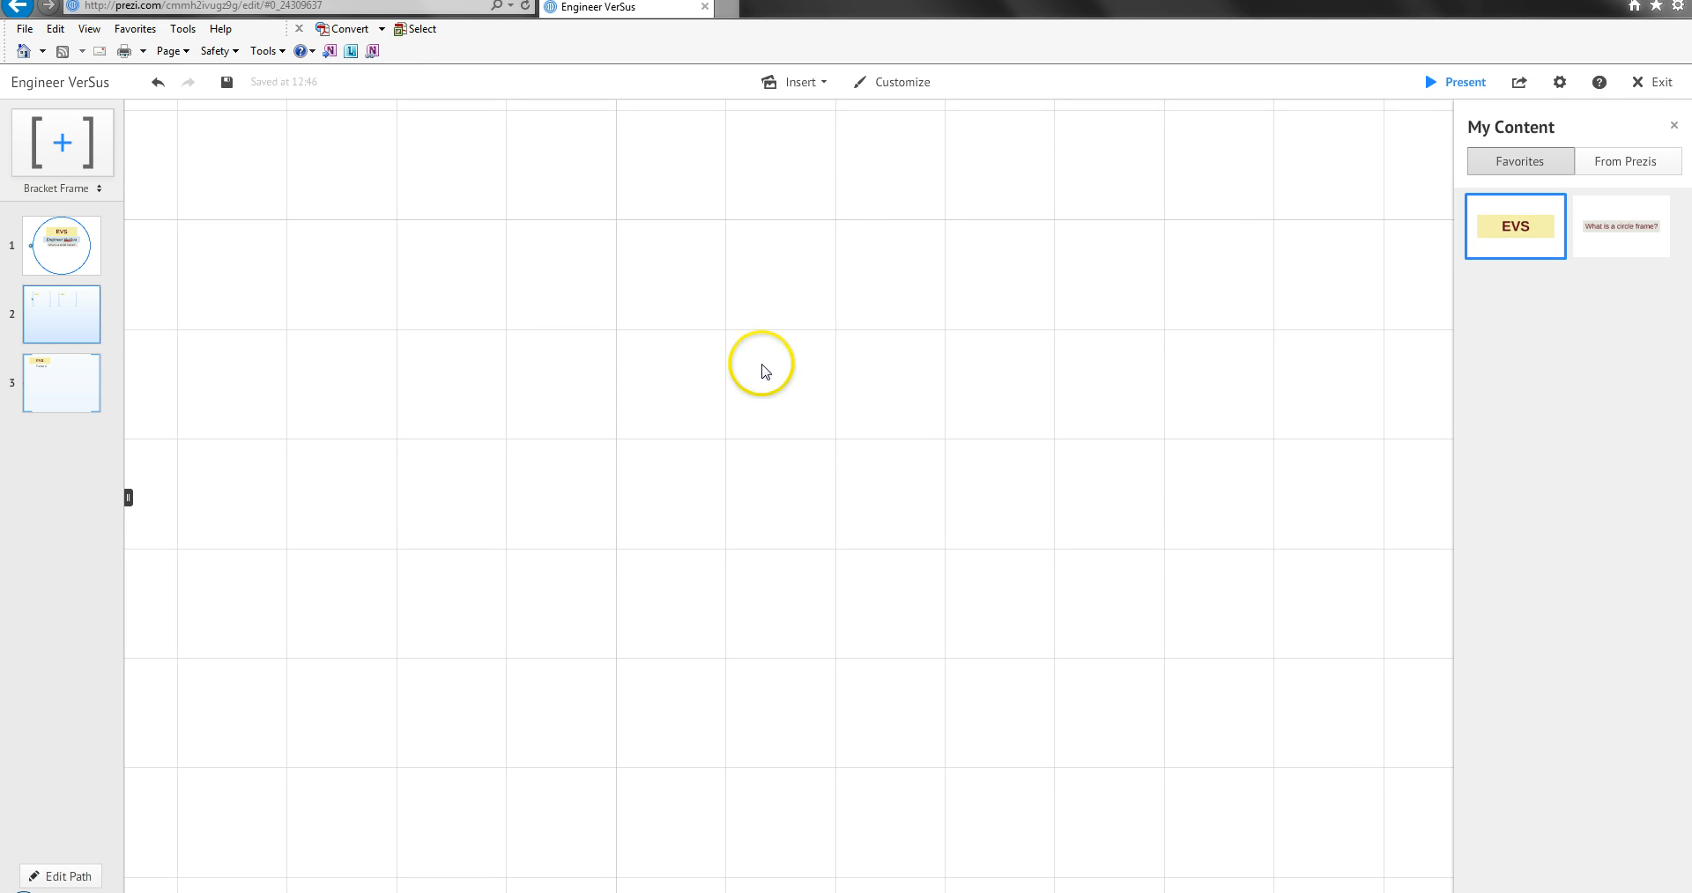
click(157, 83)
click(156, 84)
scroll(1013, 326, up, 4)
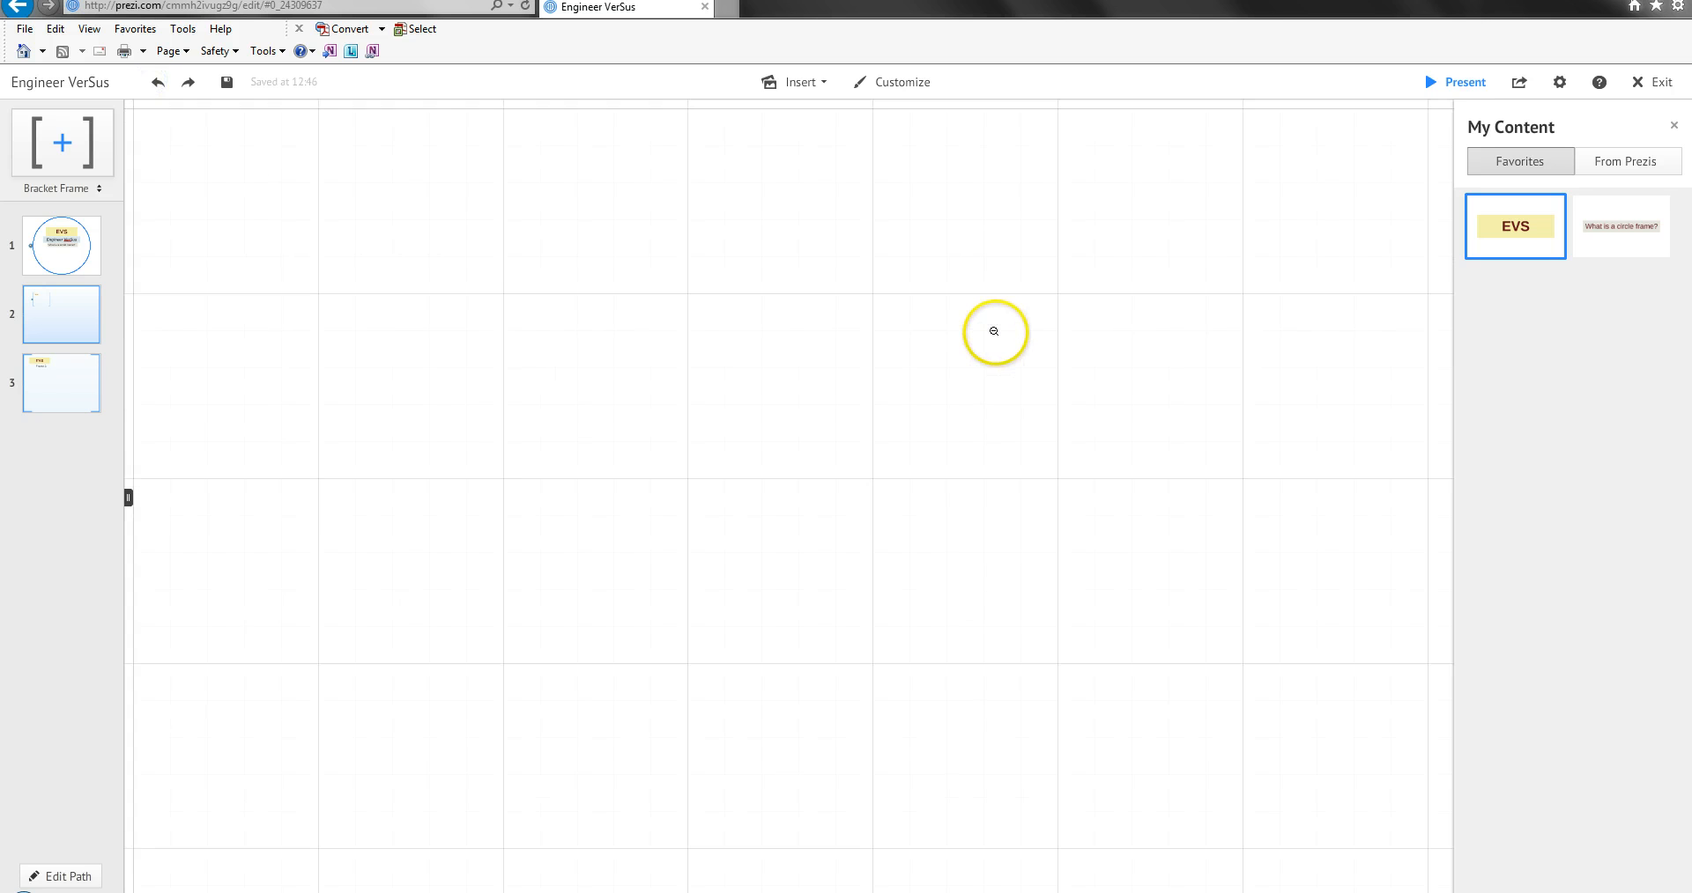
scroll(458, 231, down, 2)
scroll(792, 230, up, 3)
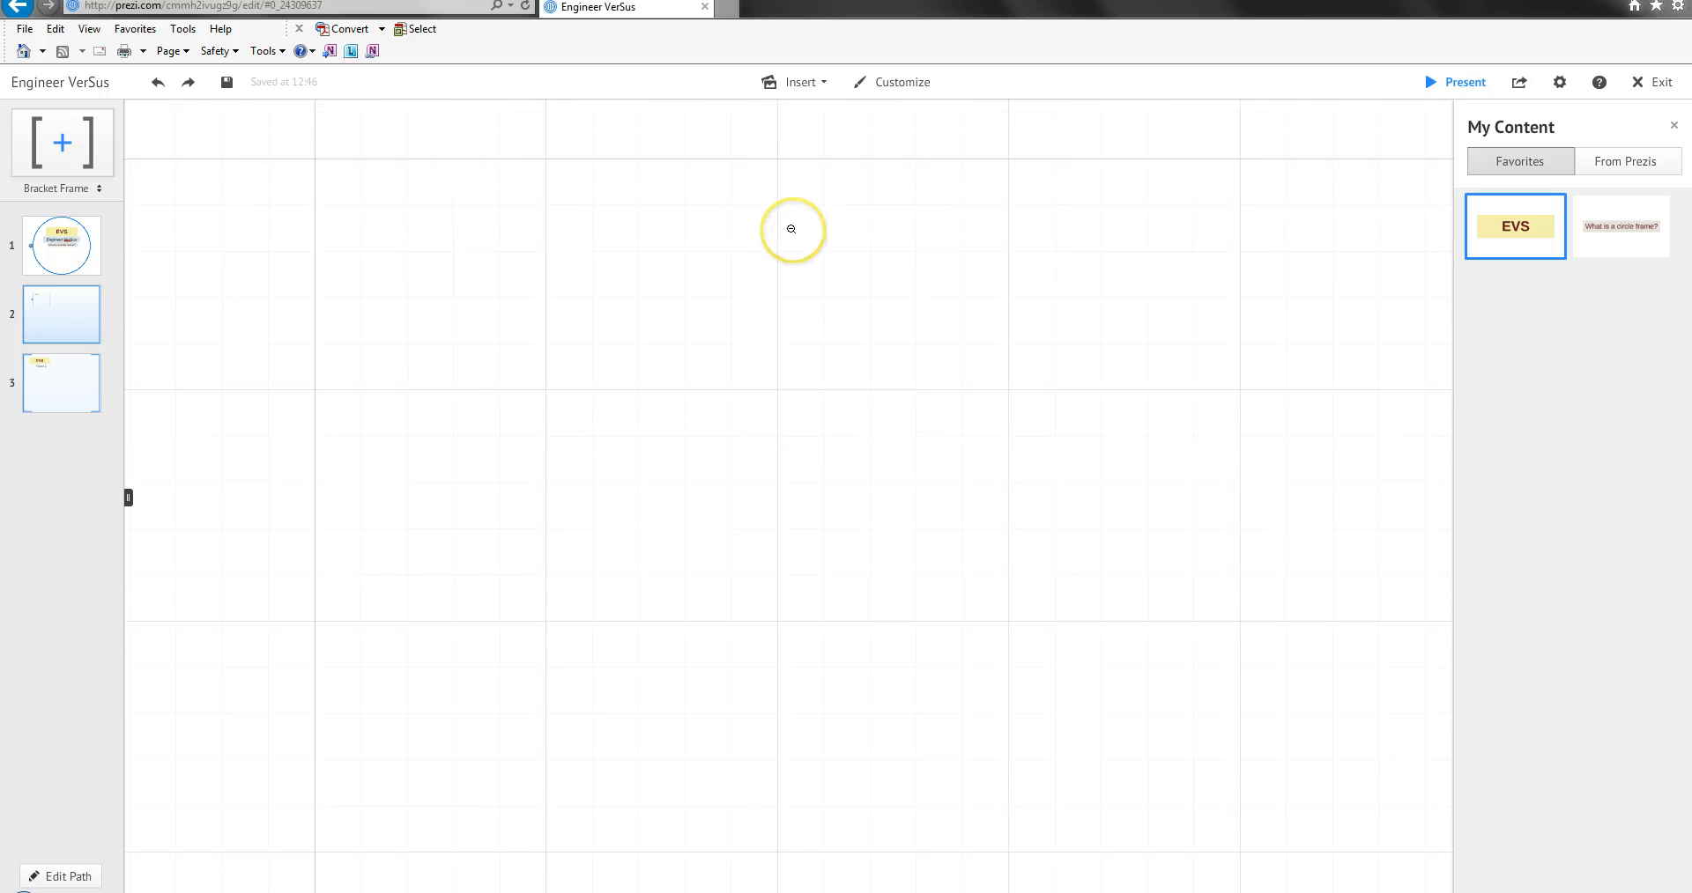
double_click(792, 229)
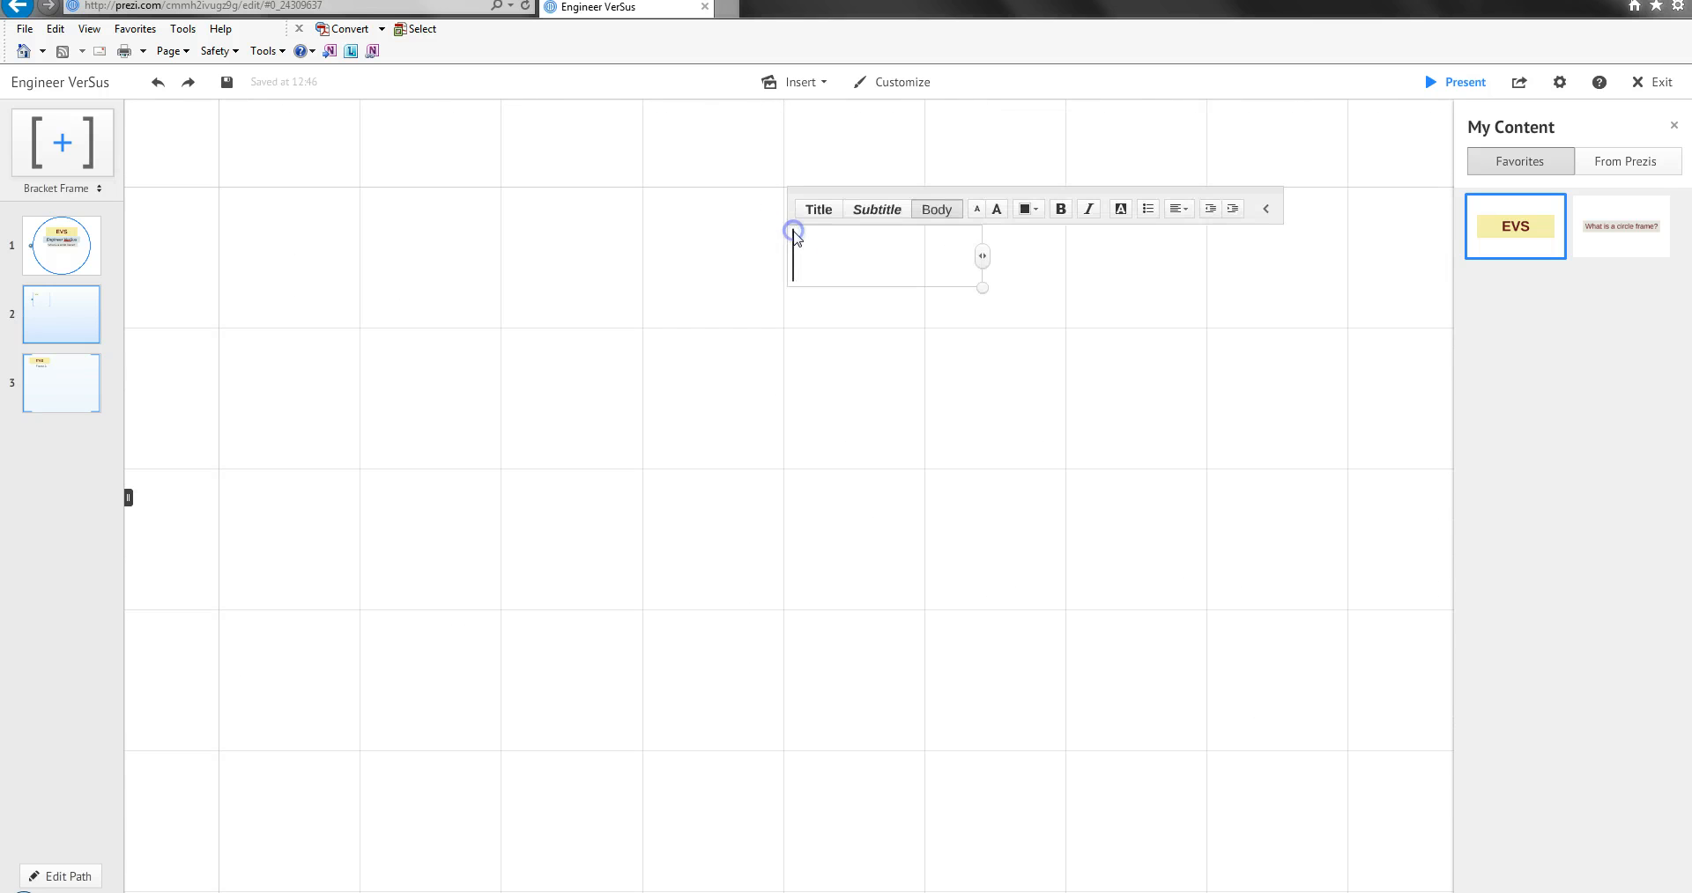
click(672, 230)
scroll(790, 290, down, 5)
drag(598, 512, 1045, 201)
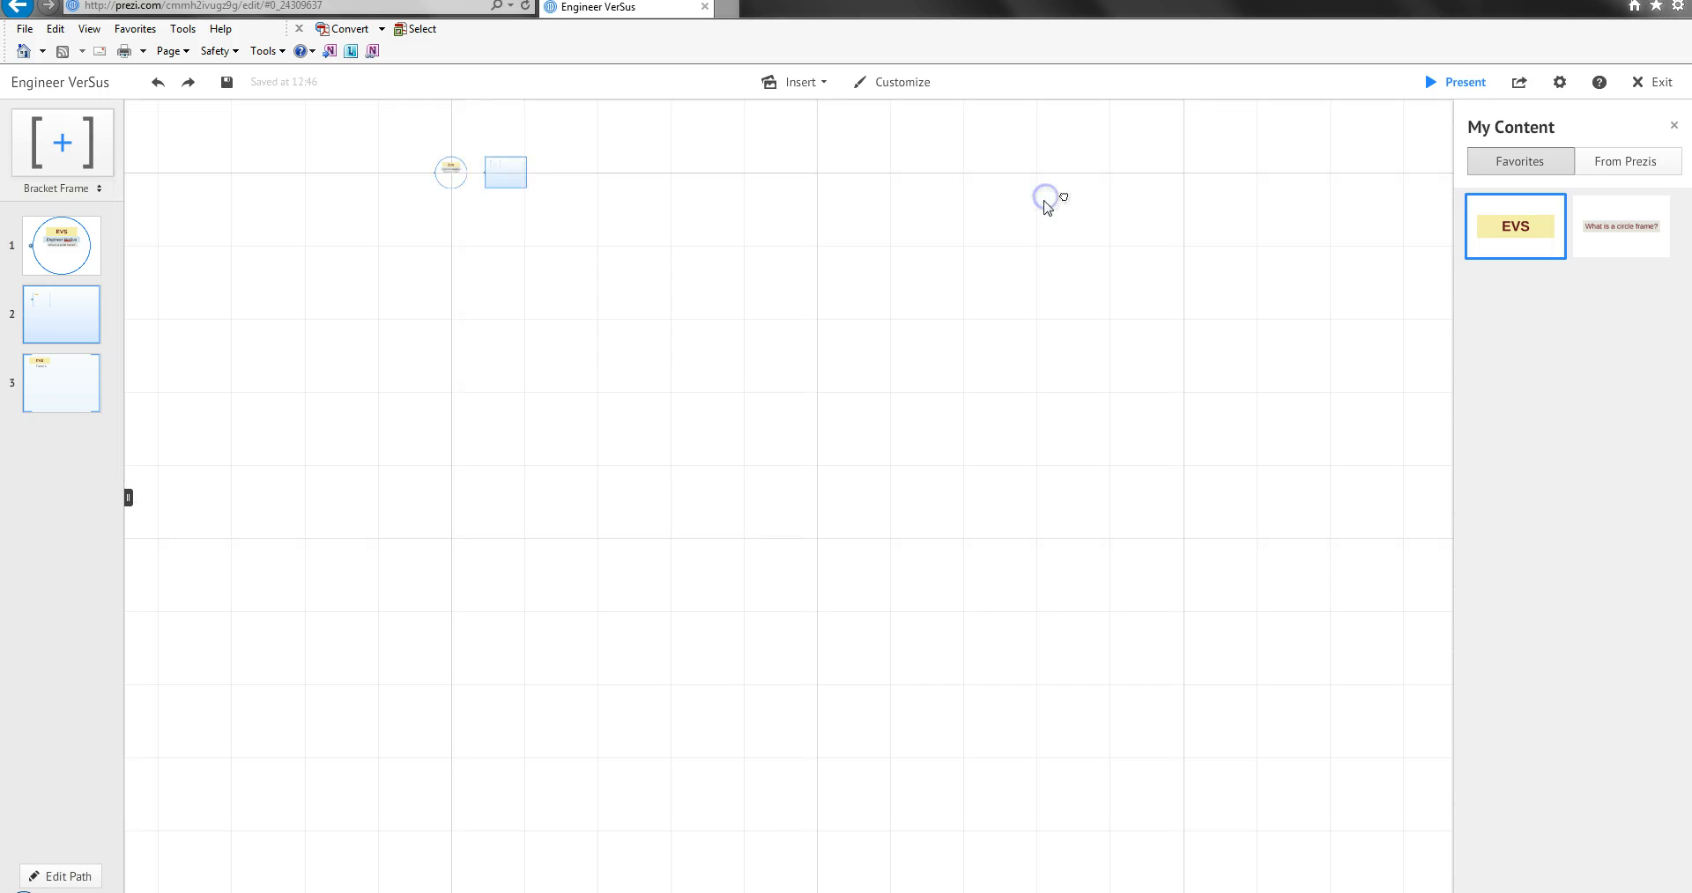
Duplicate the nested bracket frame with its contents and place the larger copy beside the original, inside the rectangle frame.
click(491, 139)
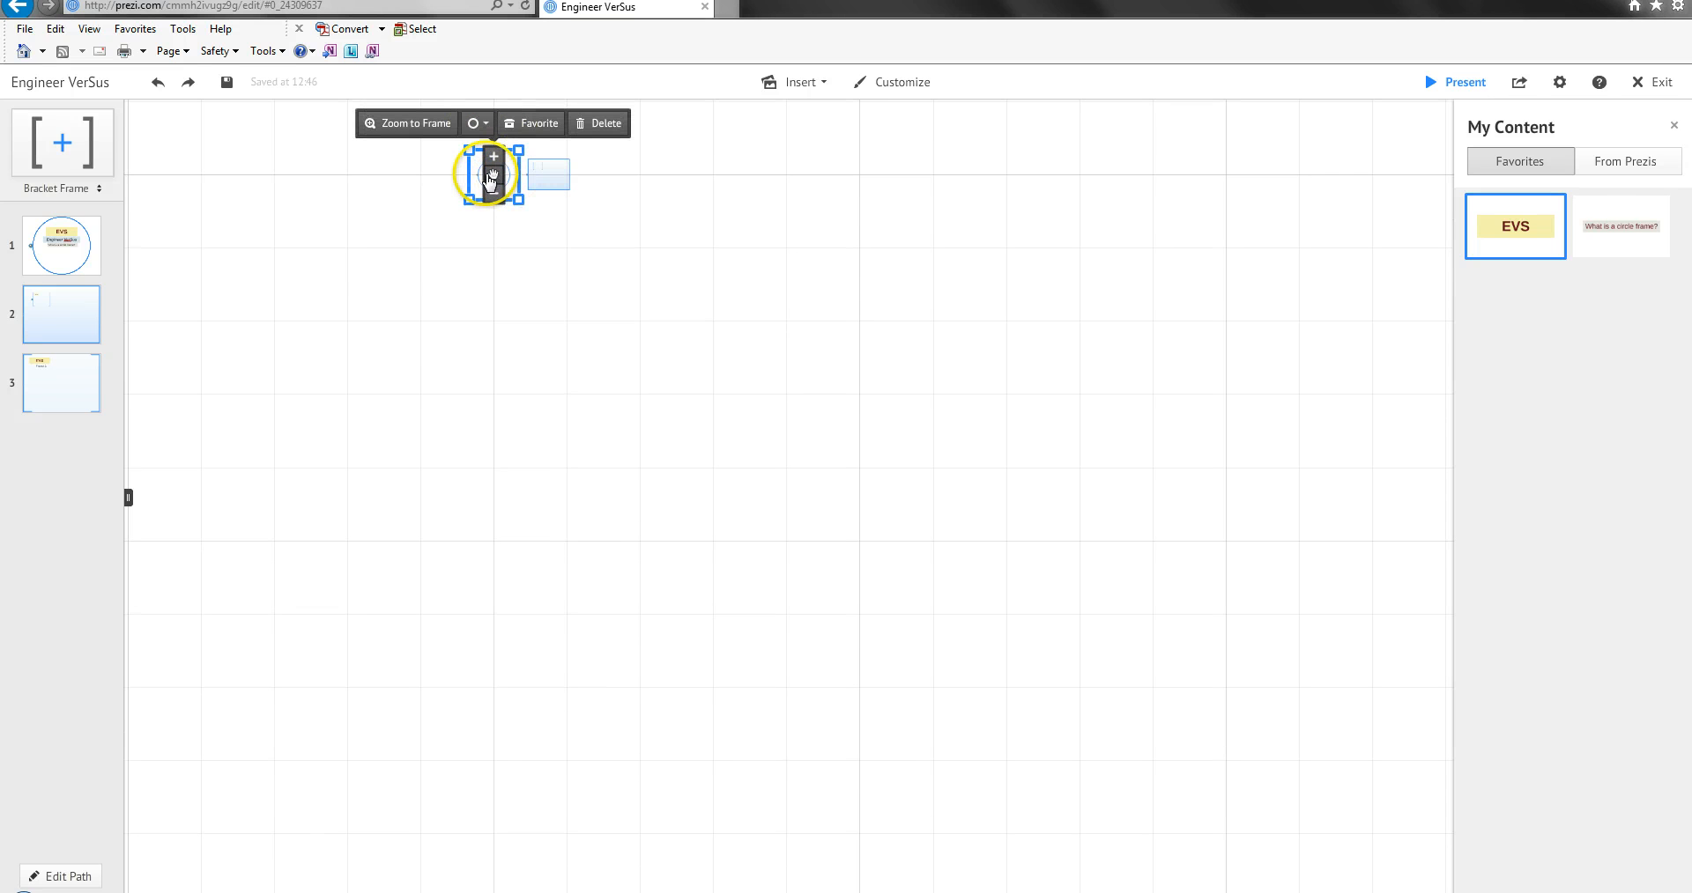
click(542, 166)
click(476, 124)
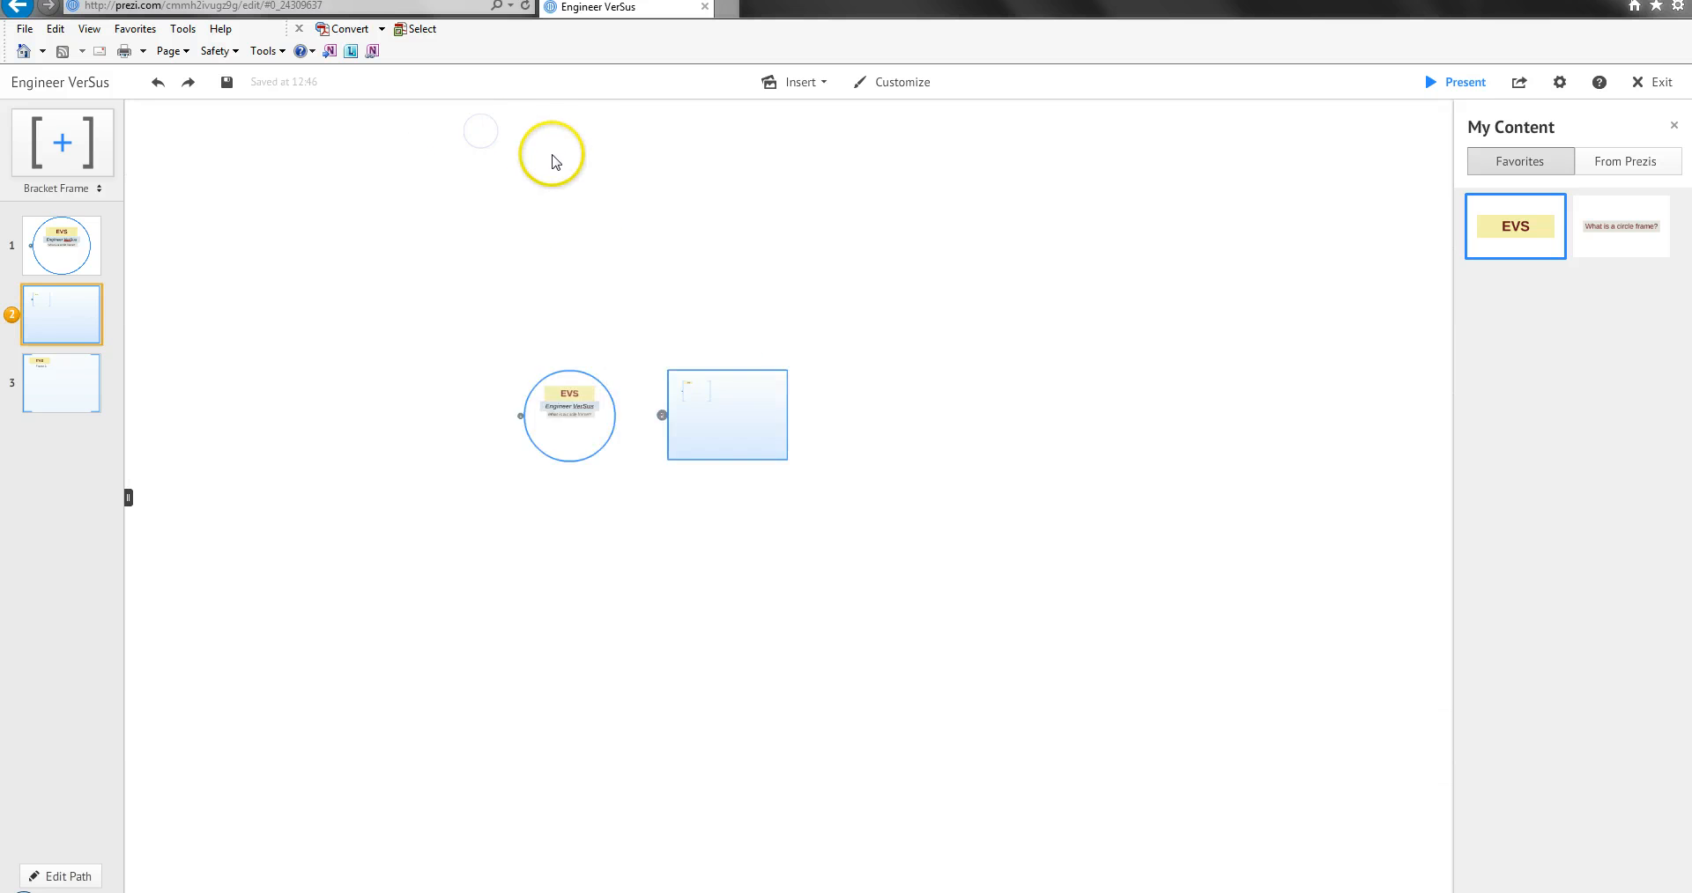
click(649, 293)
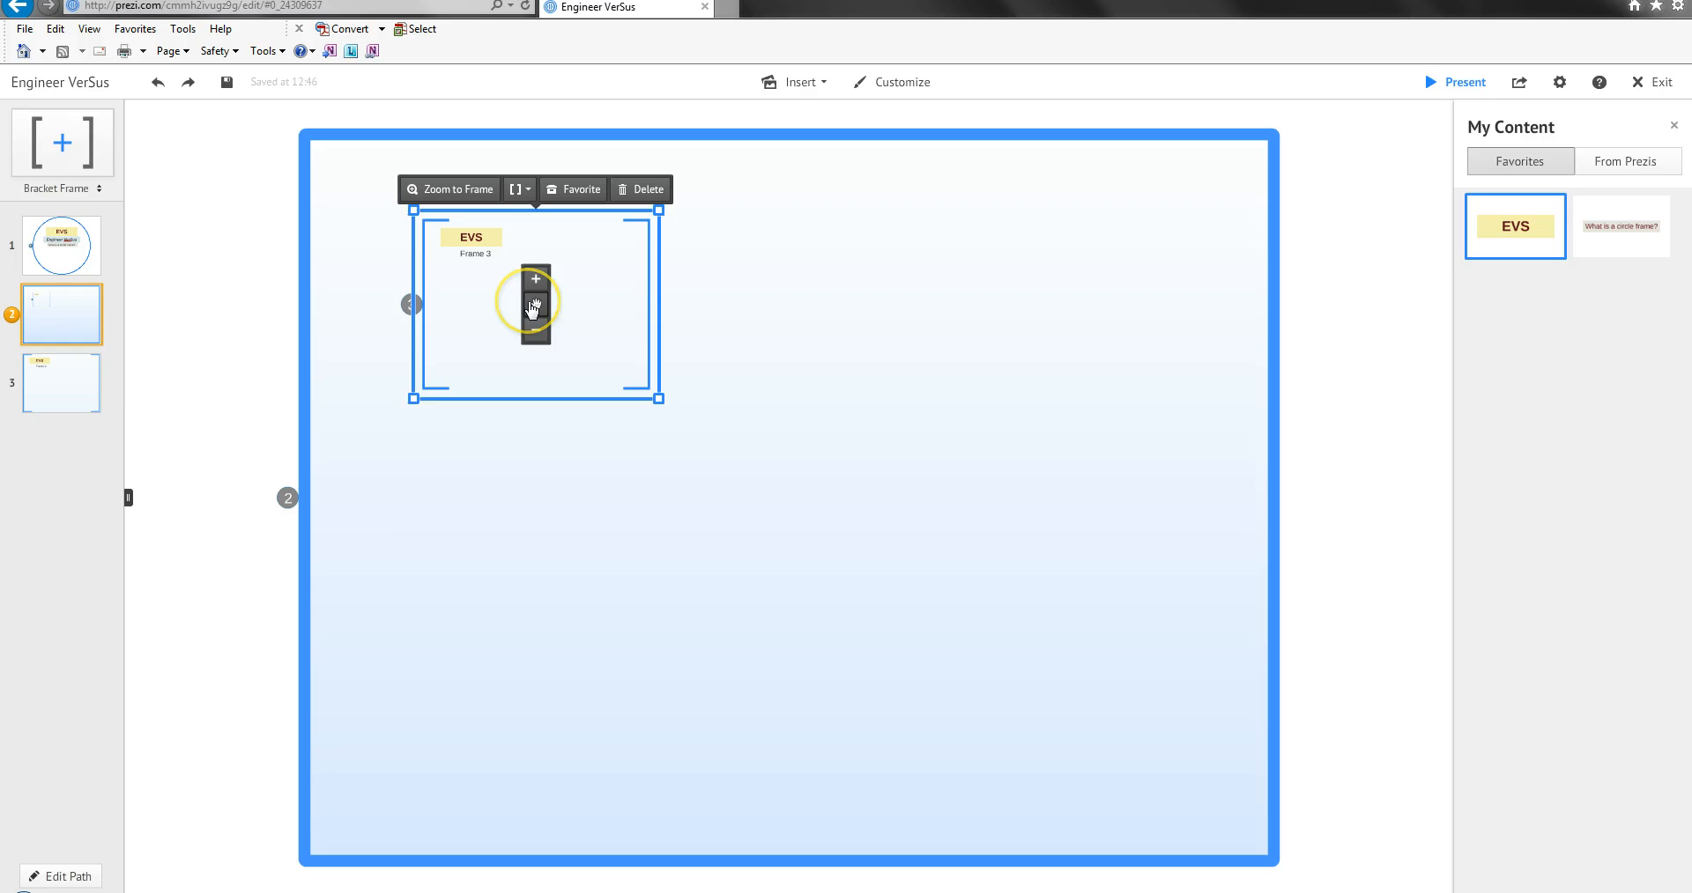
click(817, 314)
key(ctrl+v)
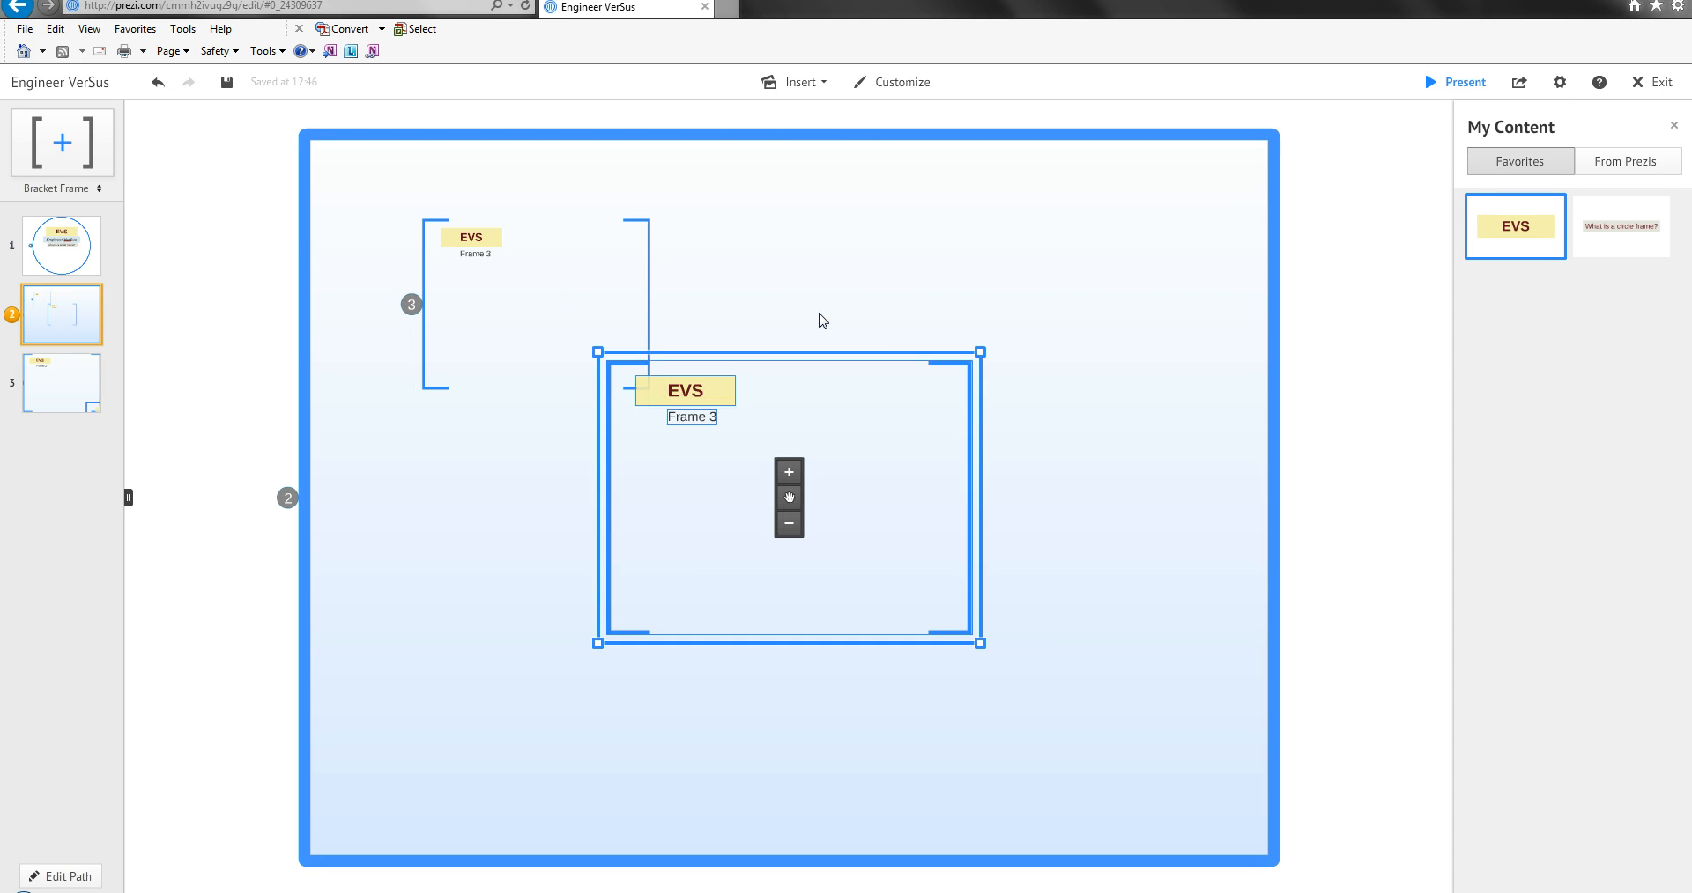
drag(974, 484, 1049, 322)
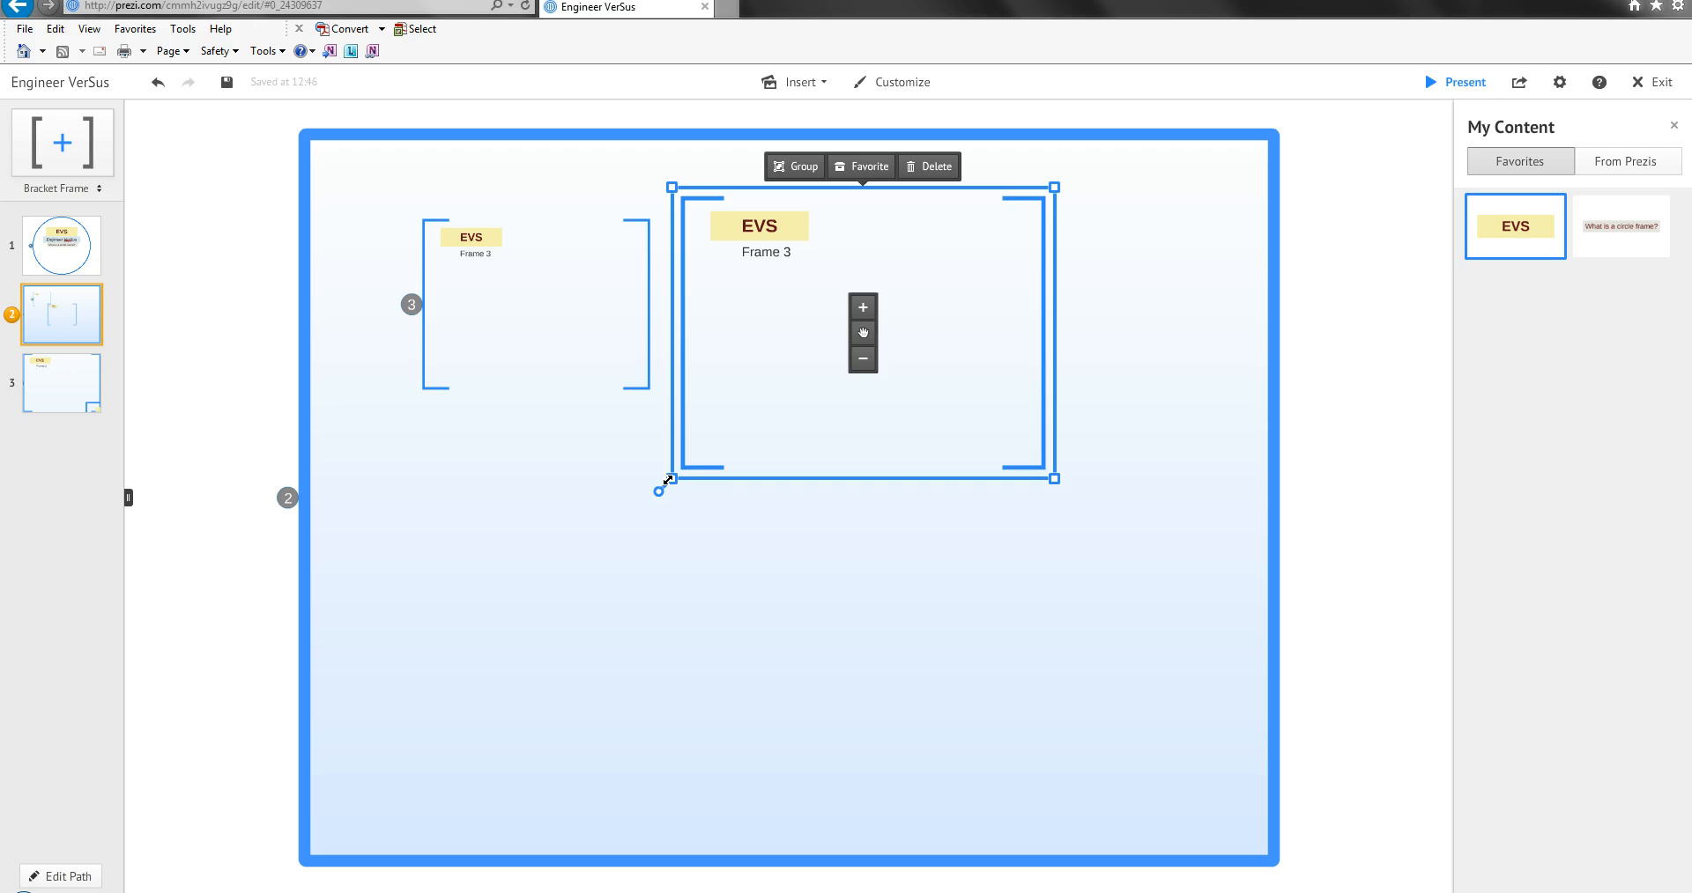
Paste another, even larger bracket frame copy over the rectangle frame's right edge, and delete it.
scroll(453, 268, up, 4)
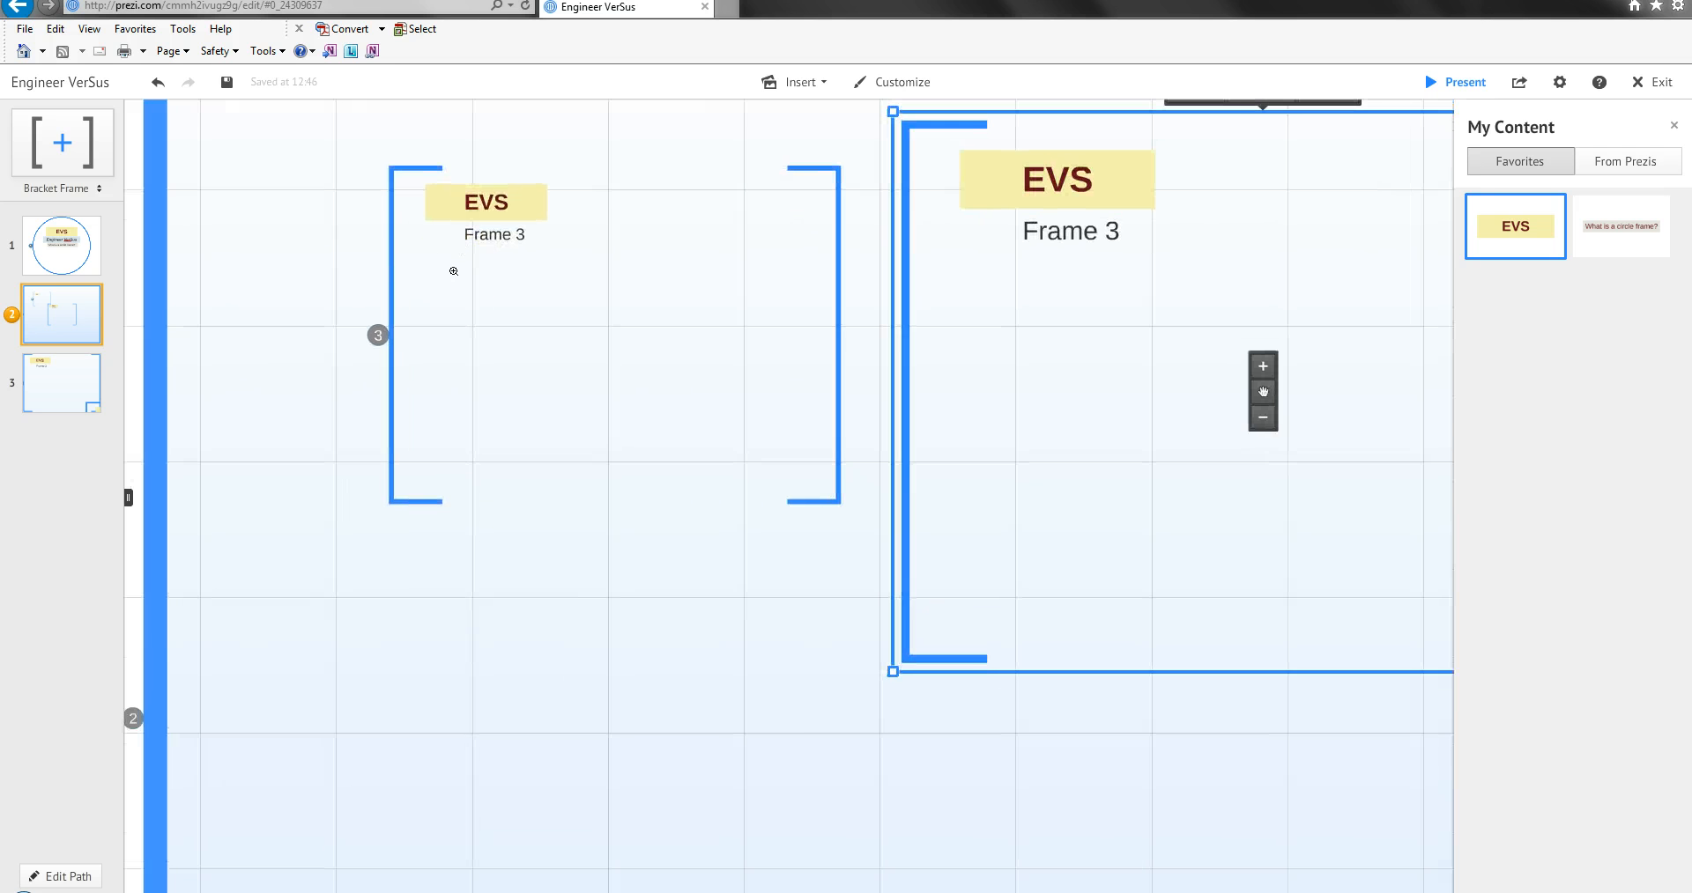
scroll(453, 271, down, 8)
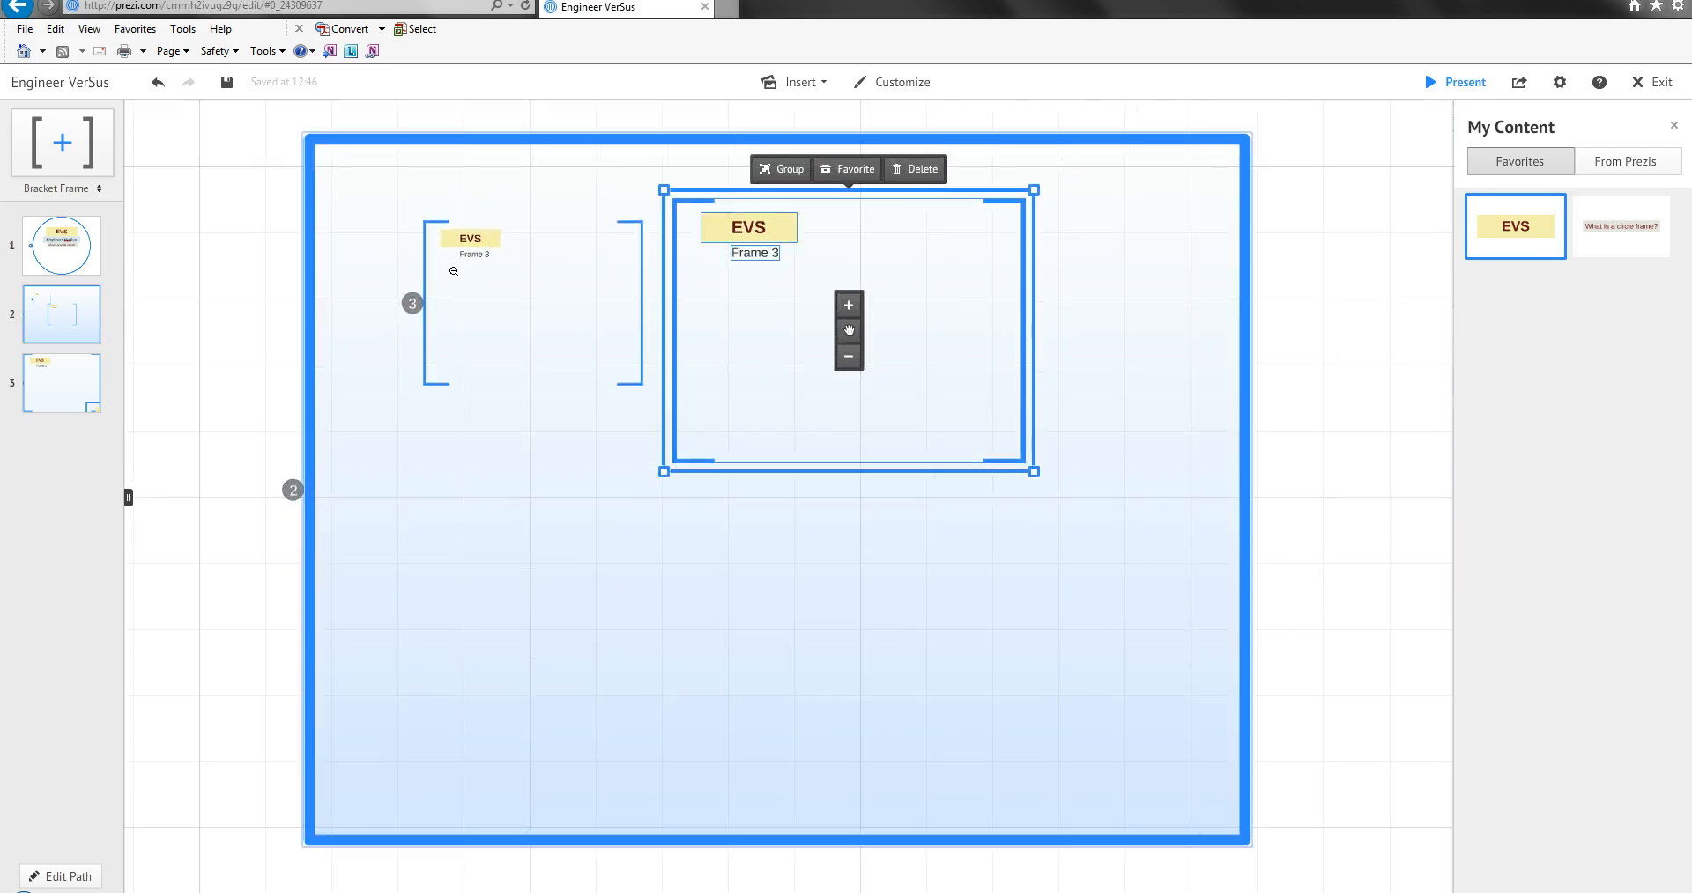
click(899, 350)
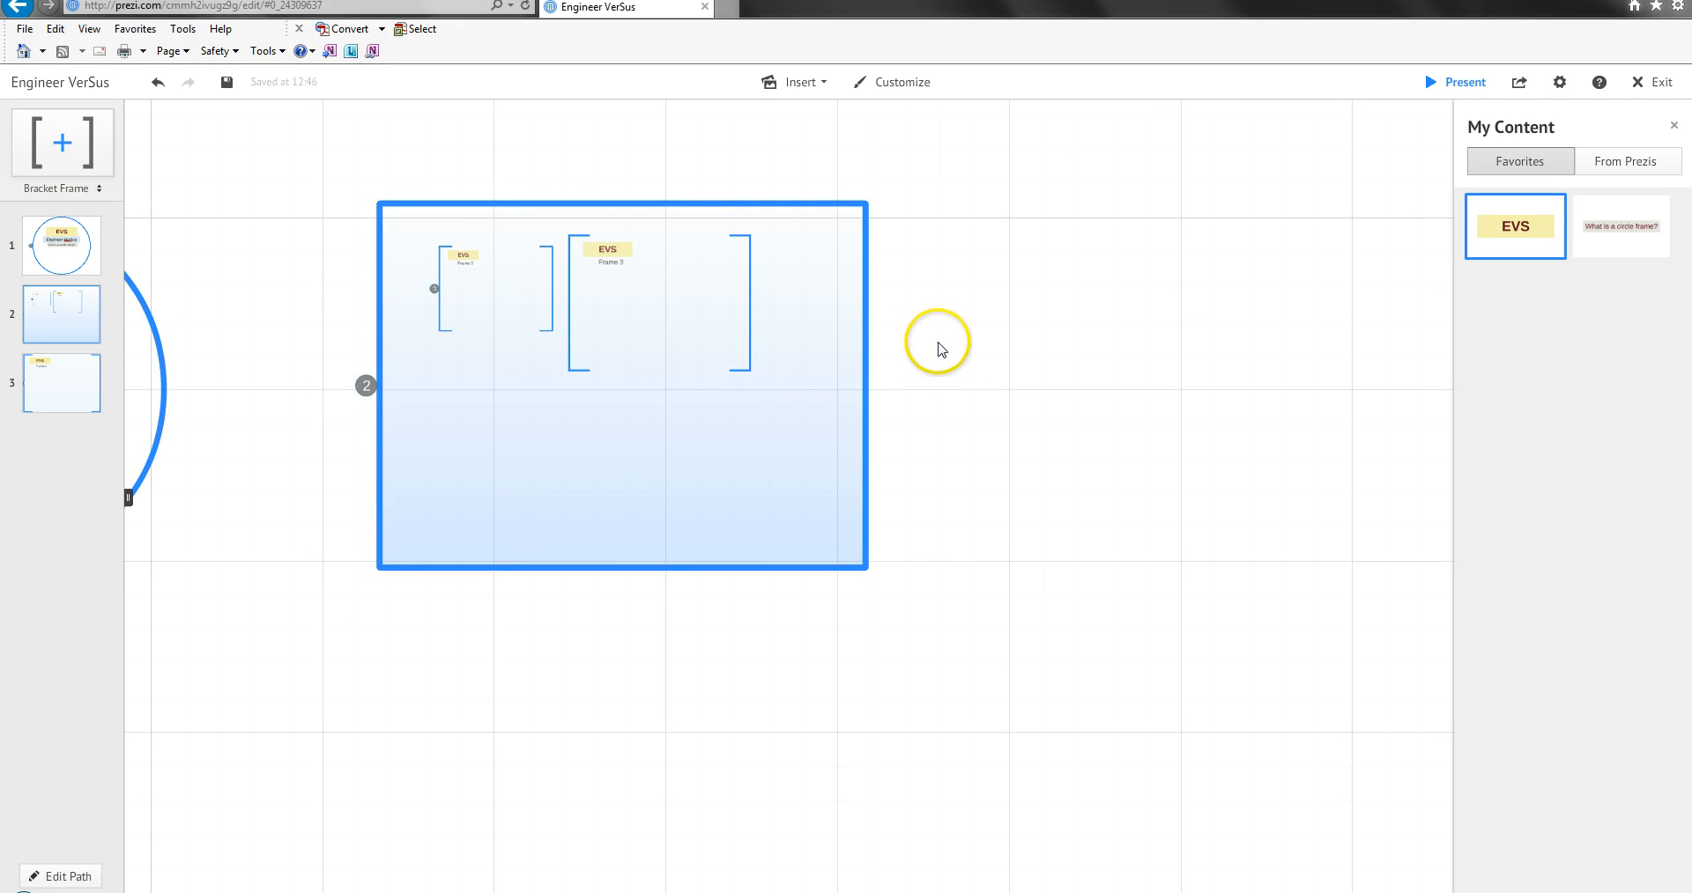
scroll(941, 349, down, 3)
key(ctrl+v)
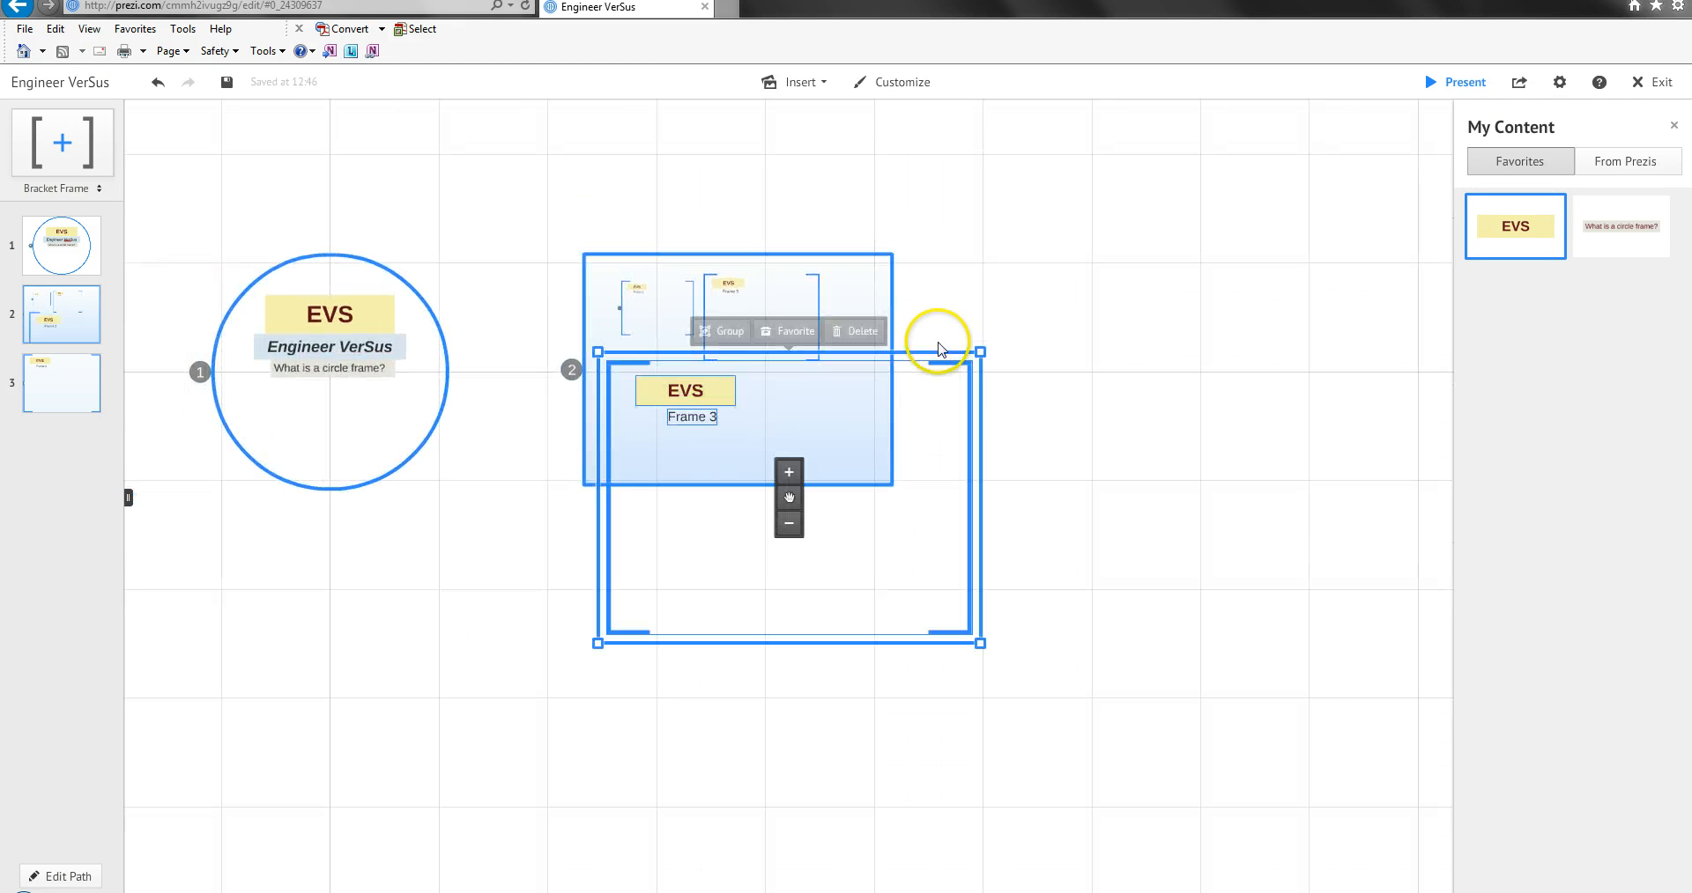
drag(789, 498, 1022, 468)
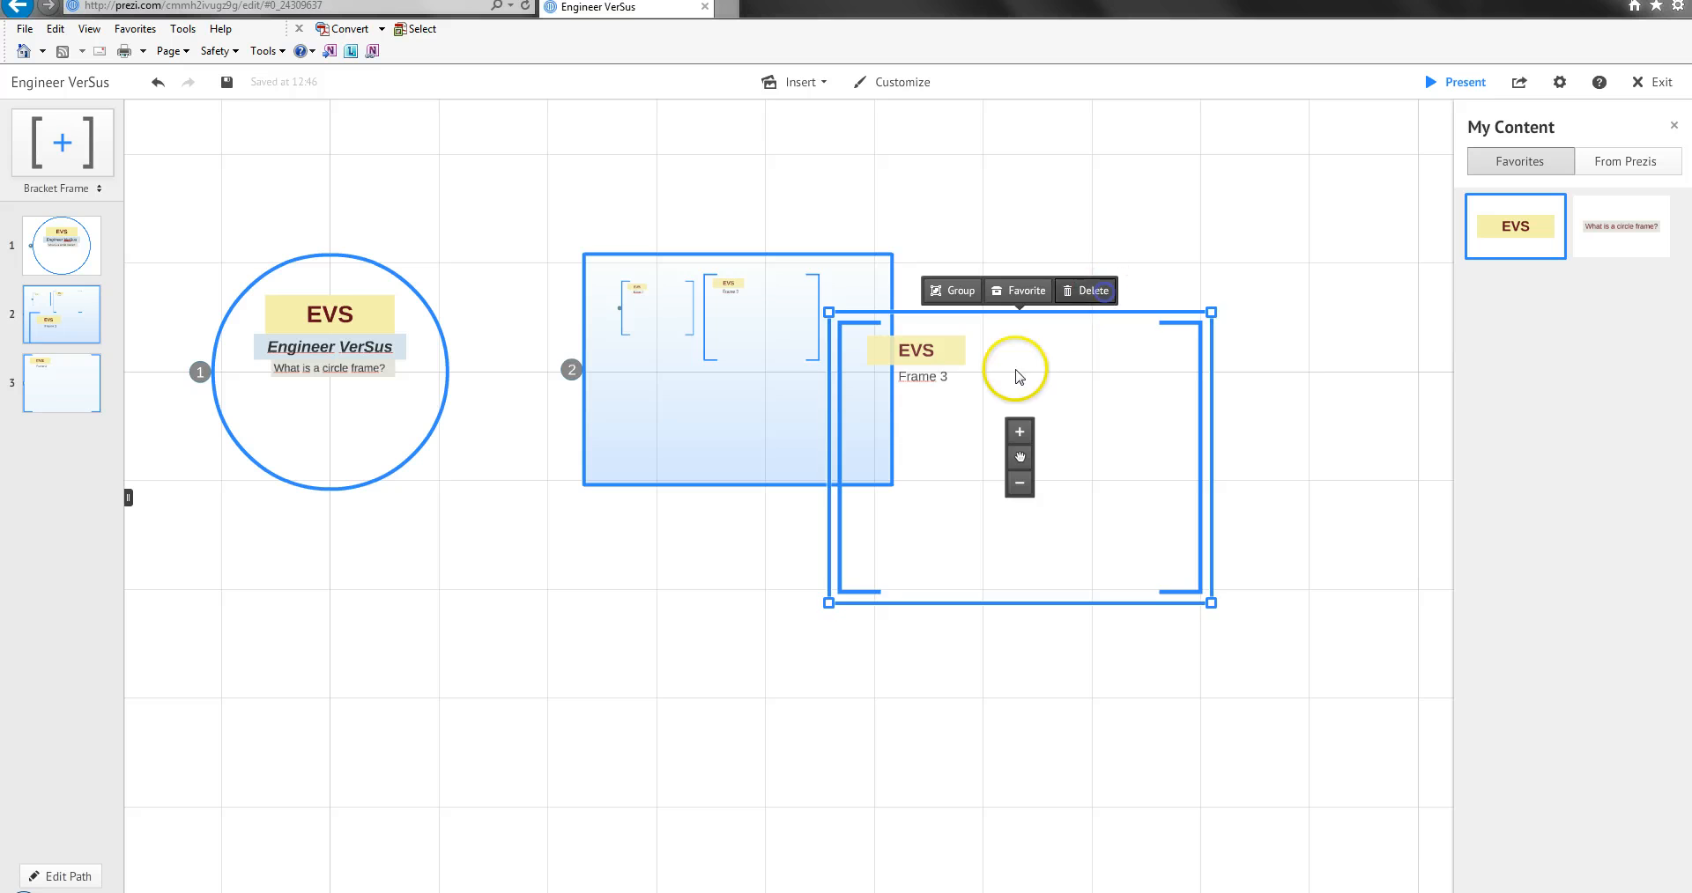
Zoom to the copied bracket frame and check its "Frame 3" text.
click(740, 354)
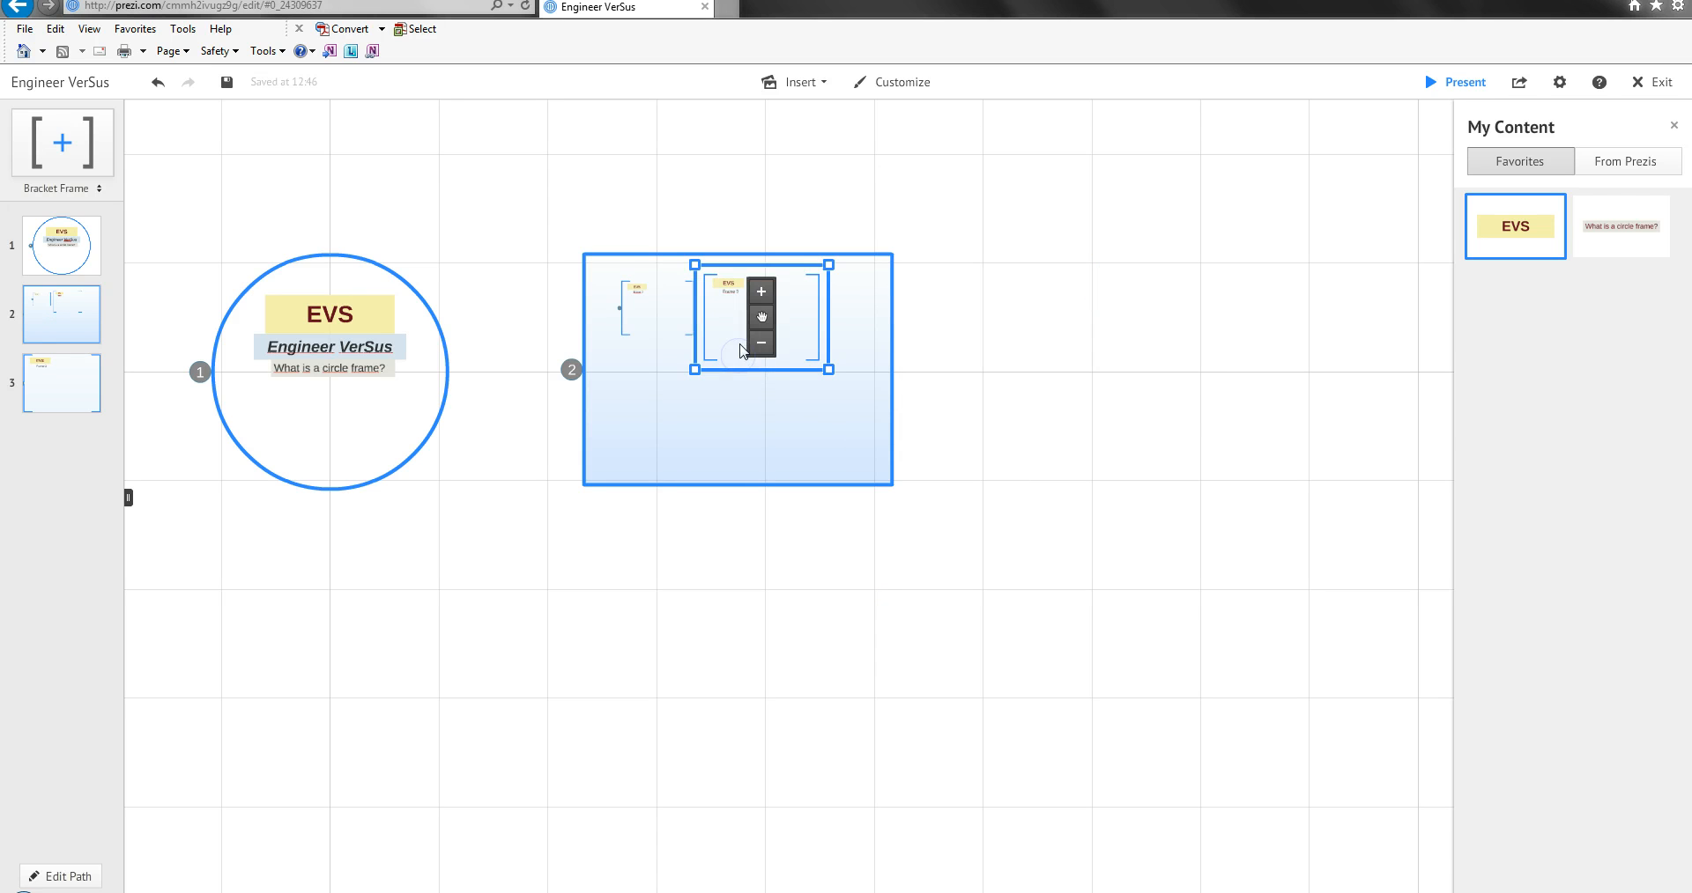
click(668, 246)
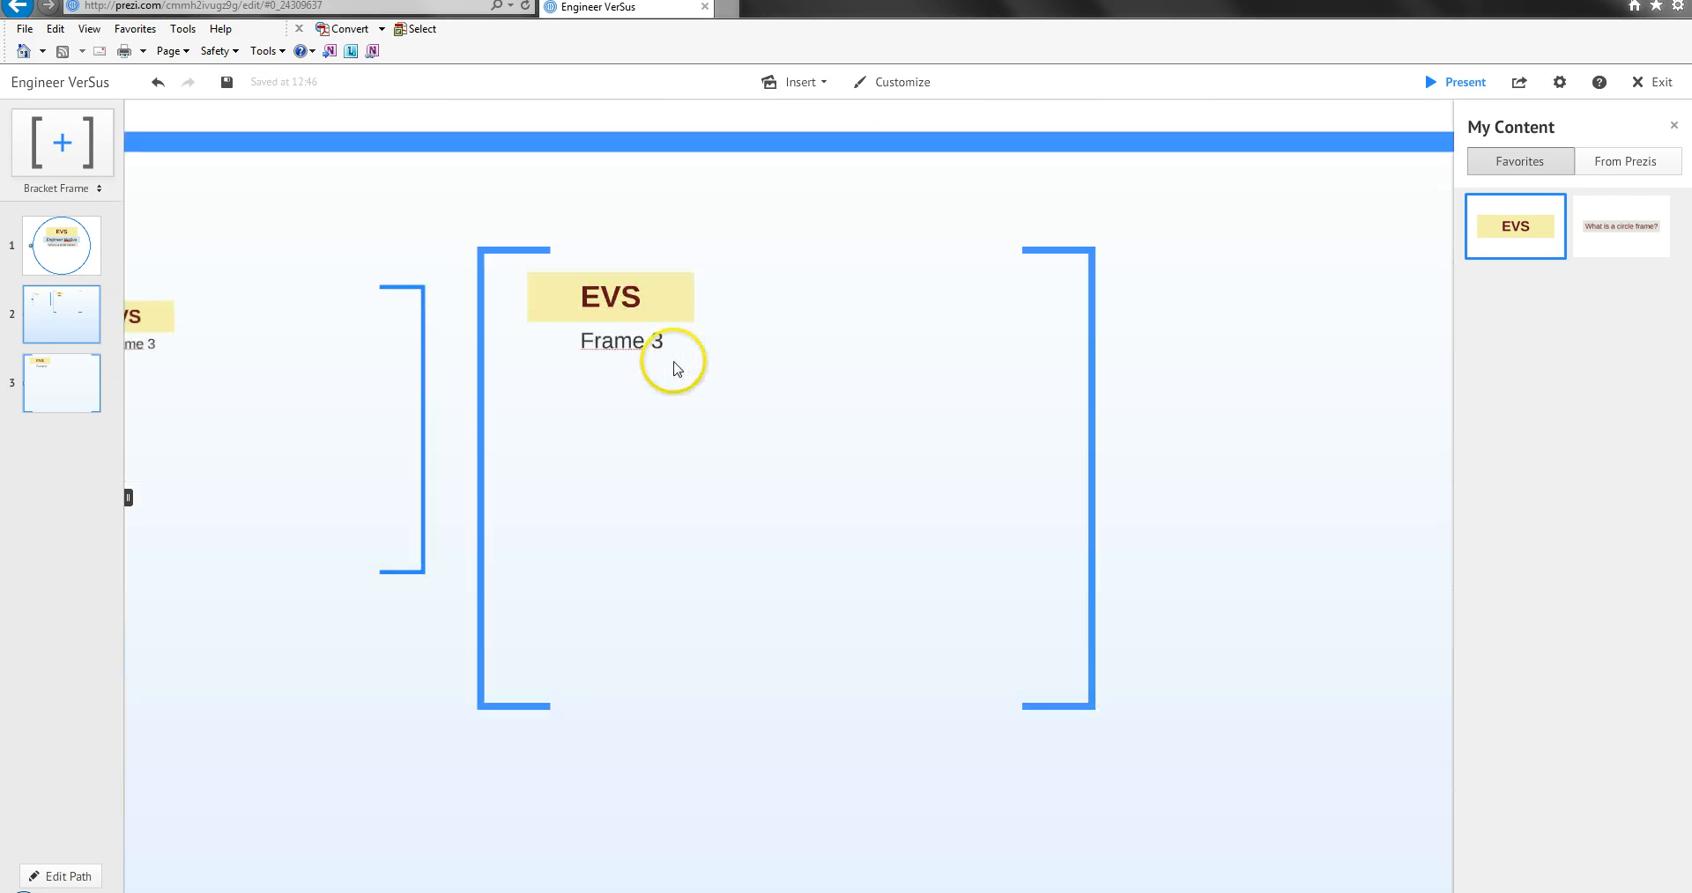
click(588, 279)
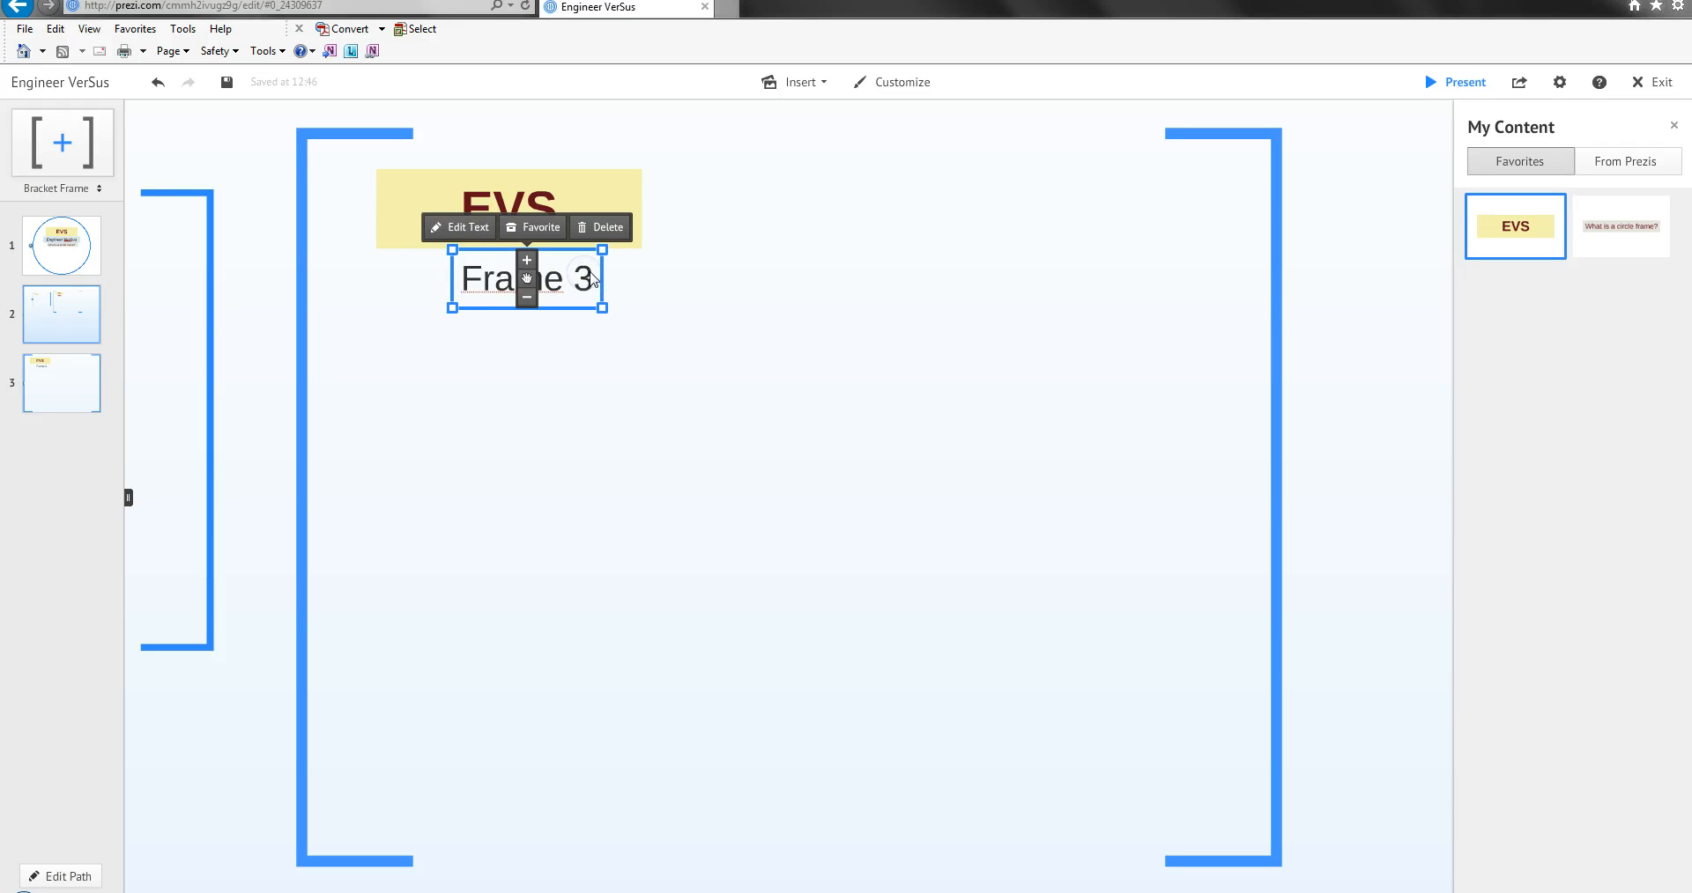
click(682, 316)
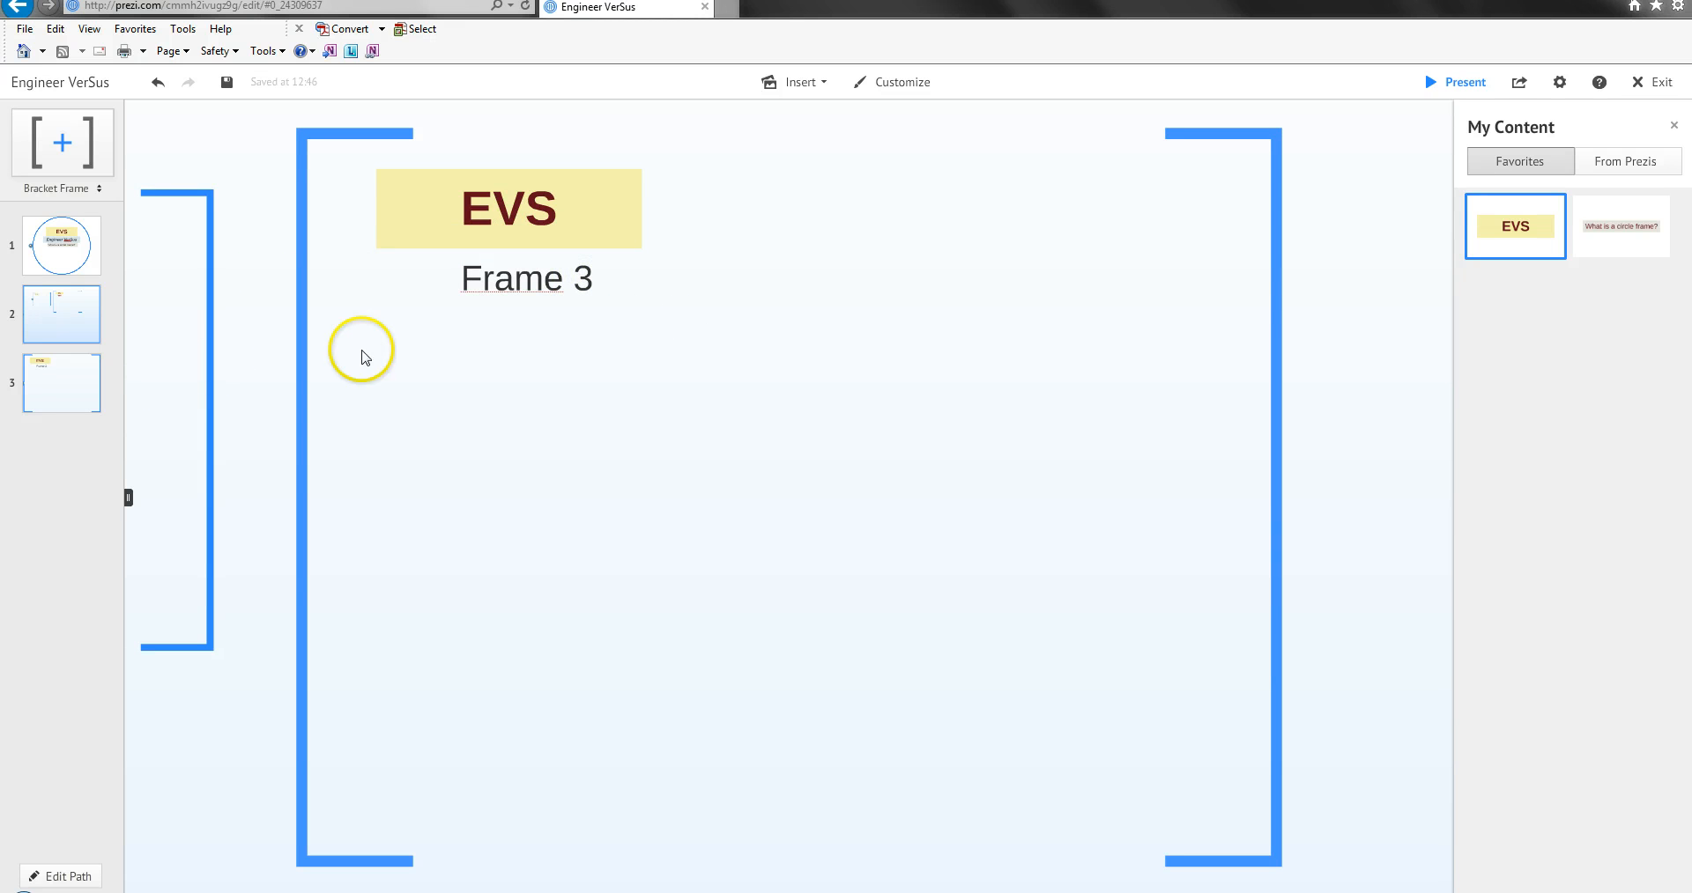
Delete the "Frame 3" text from the copied bracket frame.
double_click(726, 368)
click(457, 305)
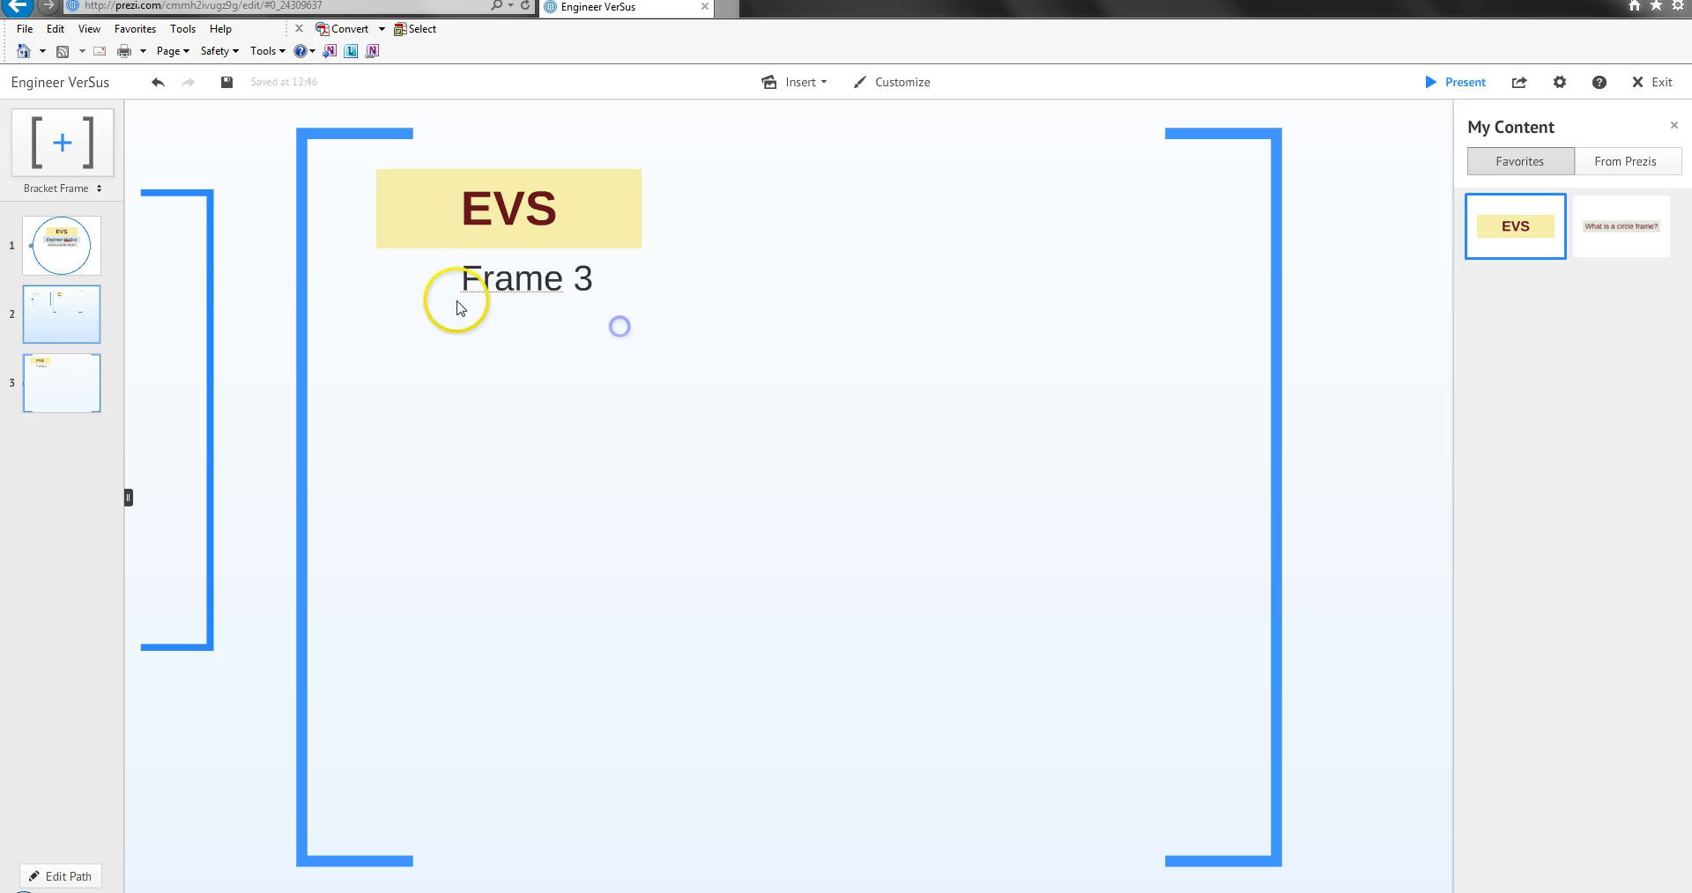
scroll(291, 276, down, 5)
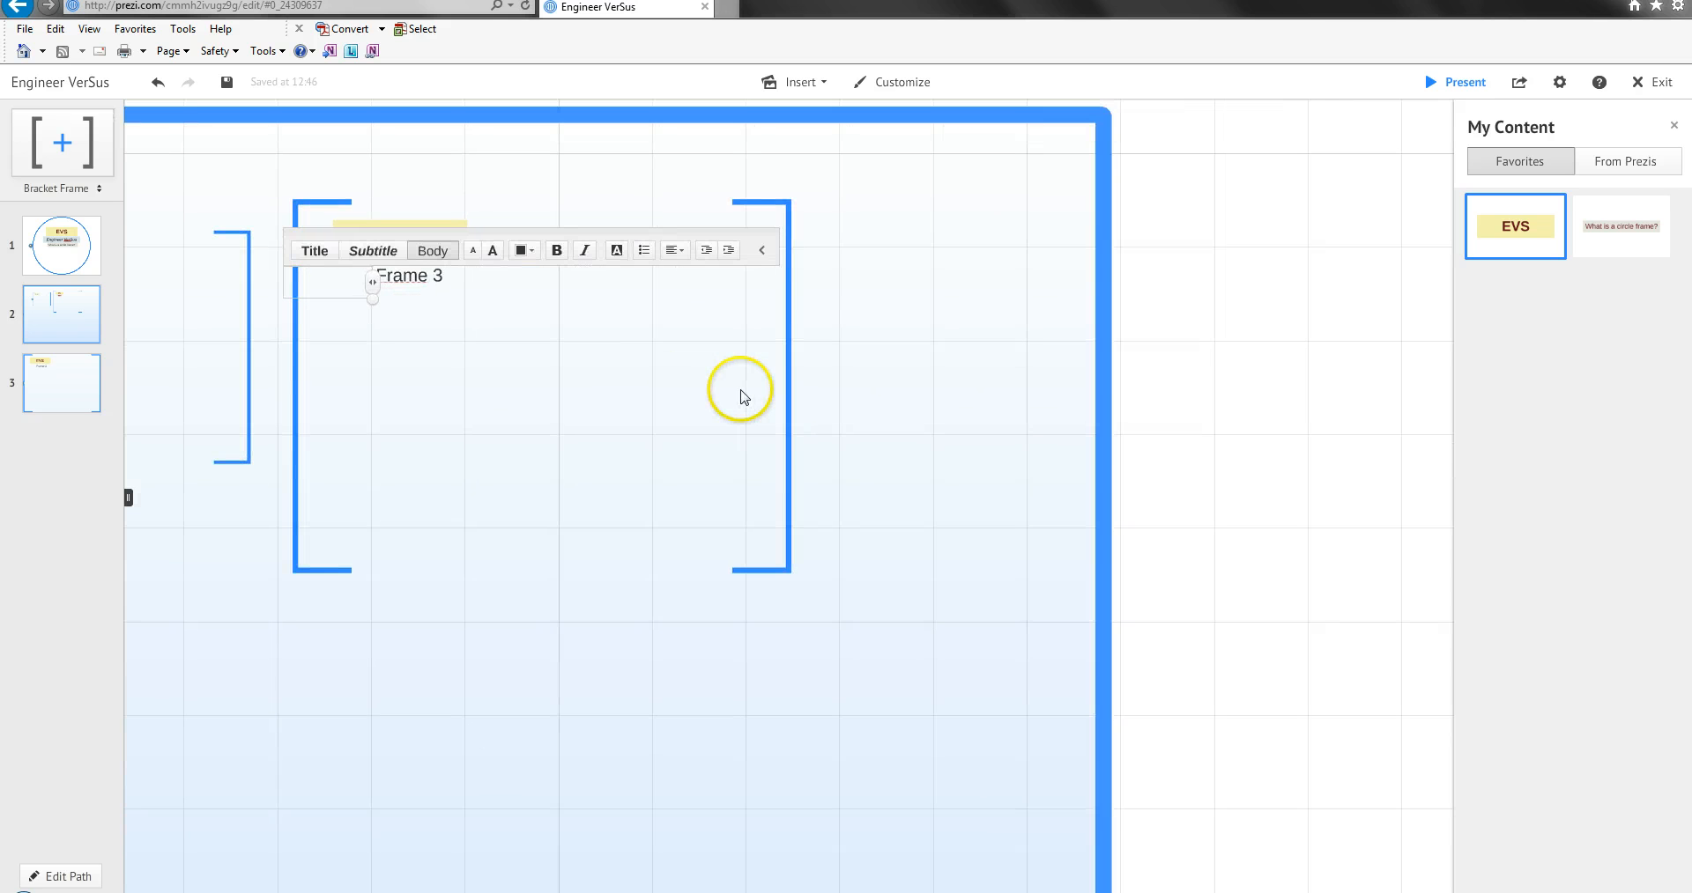
click(789, 401)
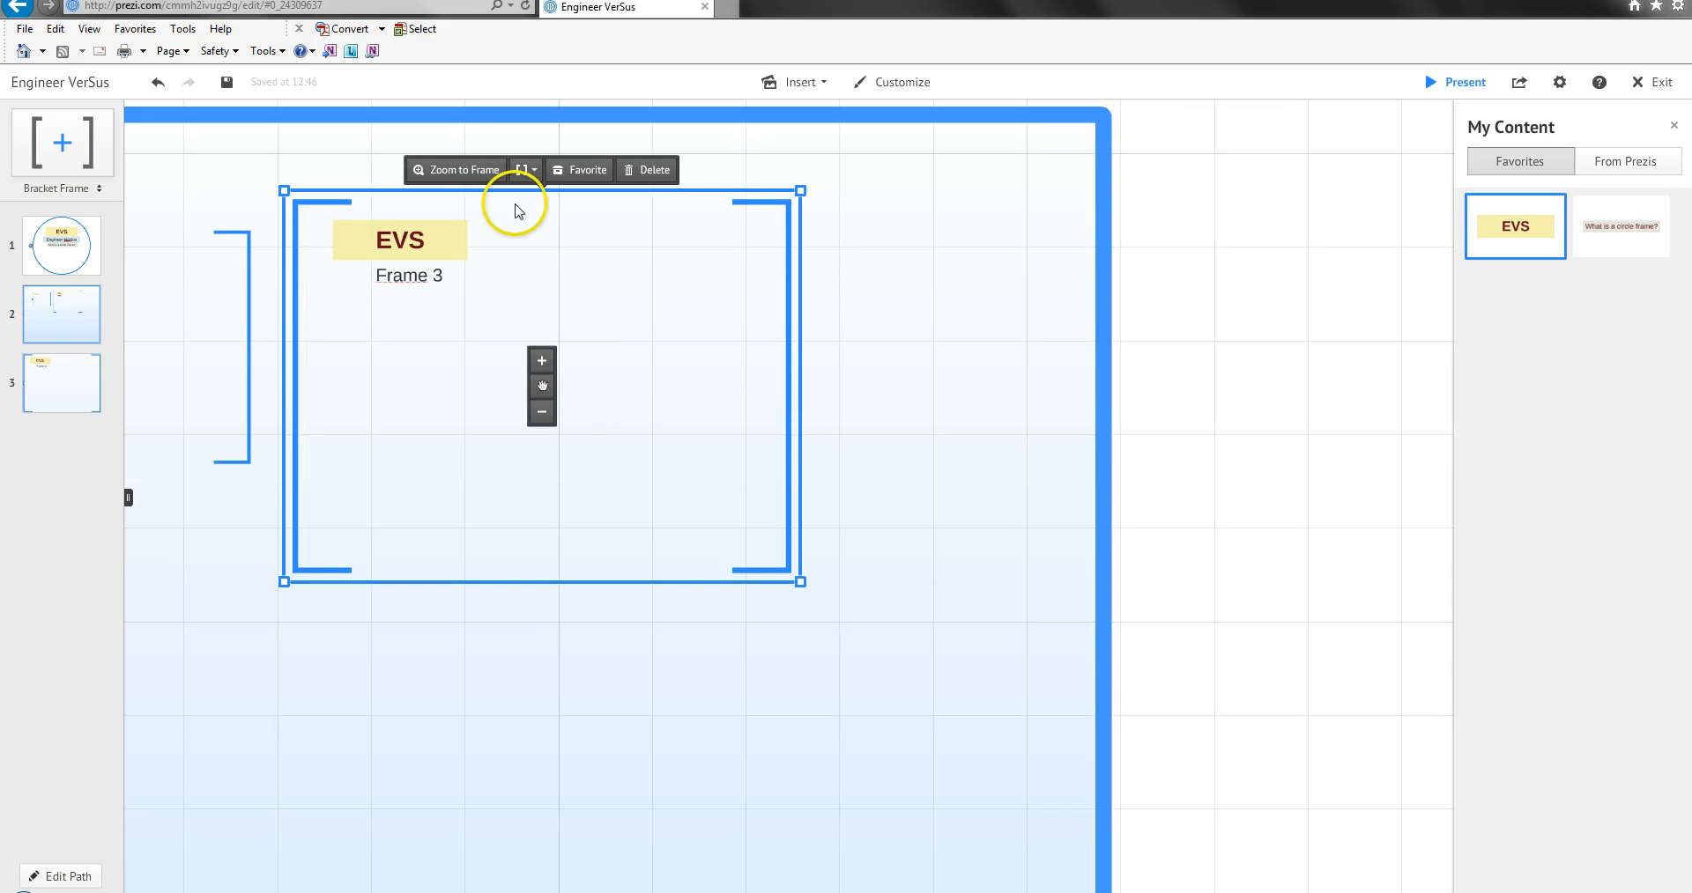
click(474, 173)
click(611, 266)
click(526, 277)
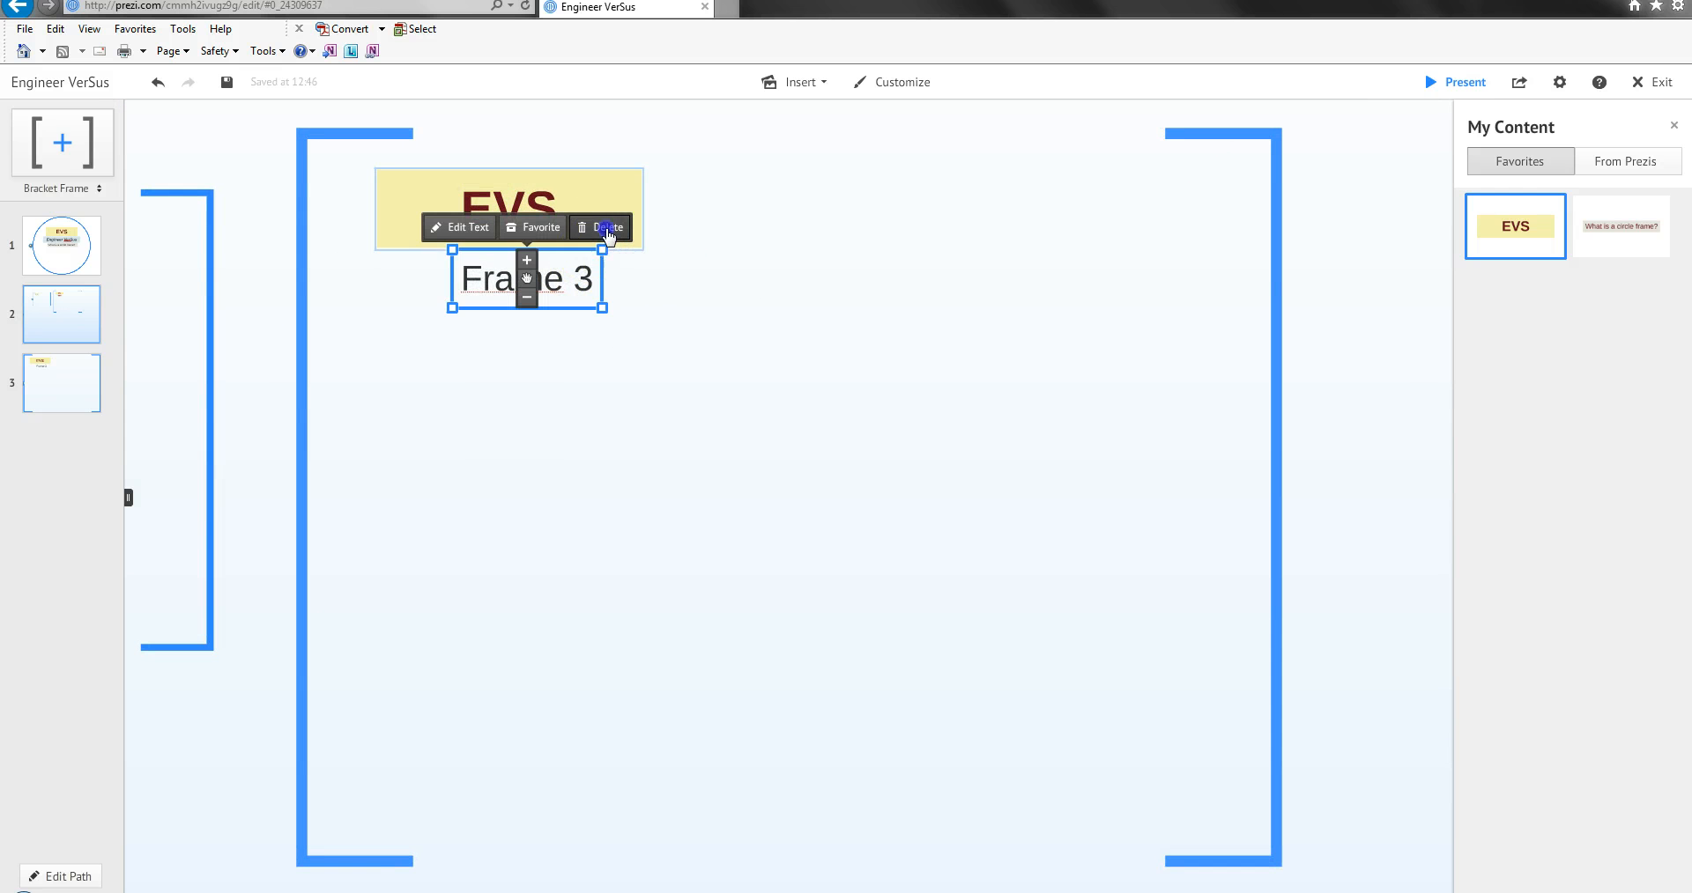
click(605, 228)
click(906, 259)
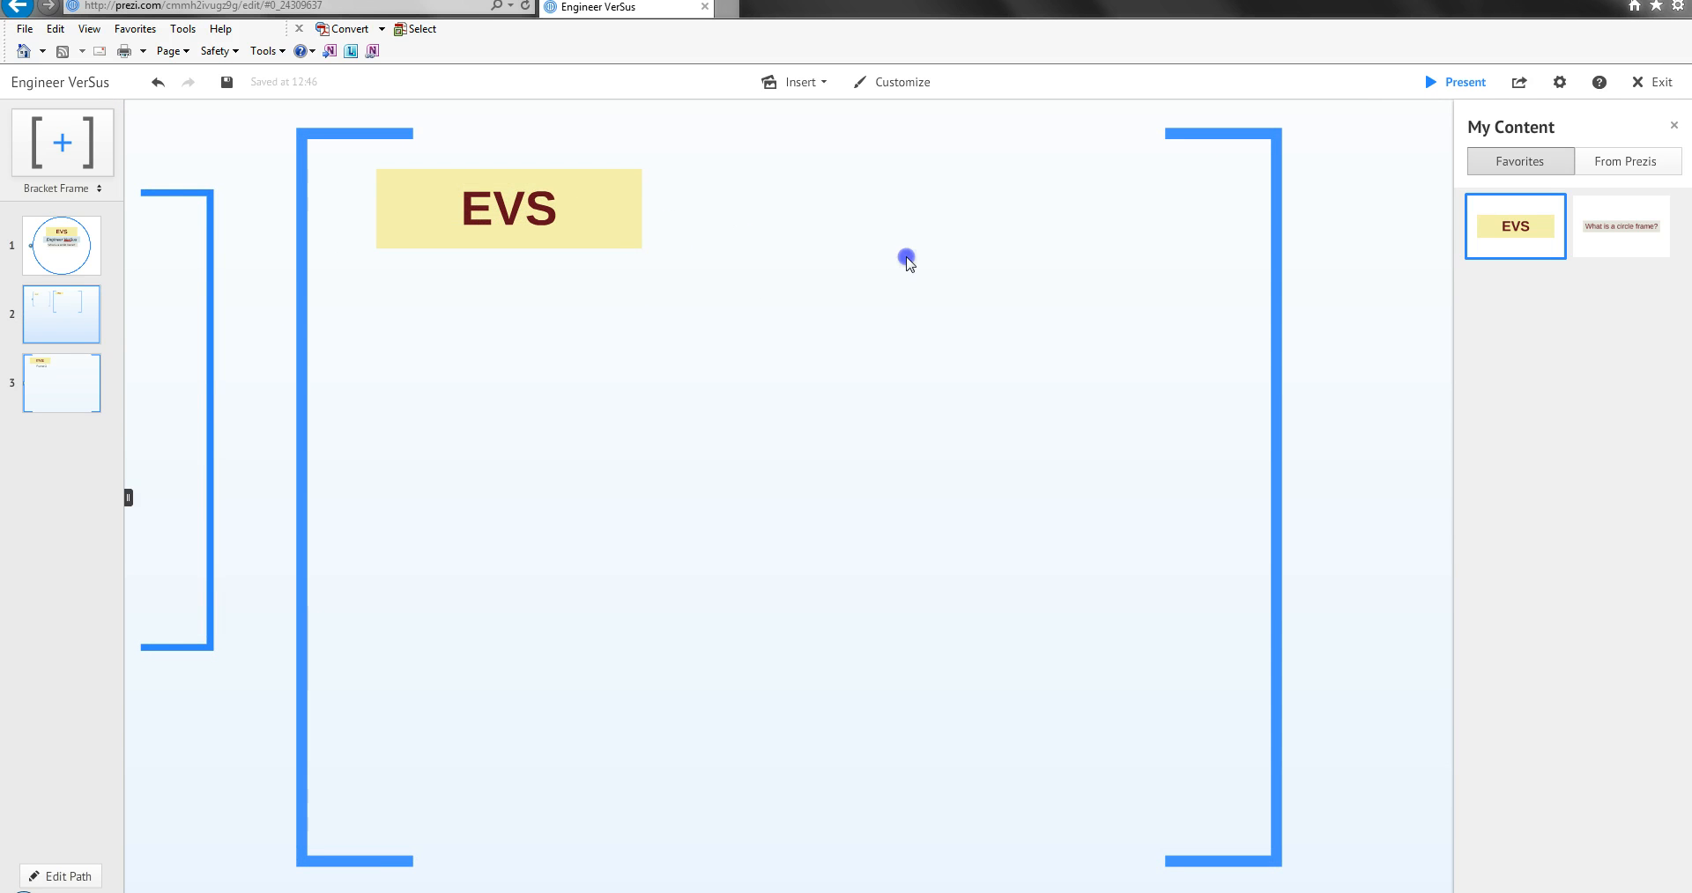
Delete the larger copied bracket frame beside the original, together with its contents.
click(1283, 163)
click(1277, 162)
scroll(1276, 164, down, 3)
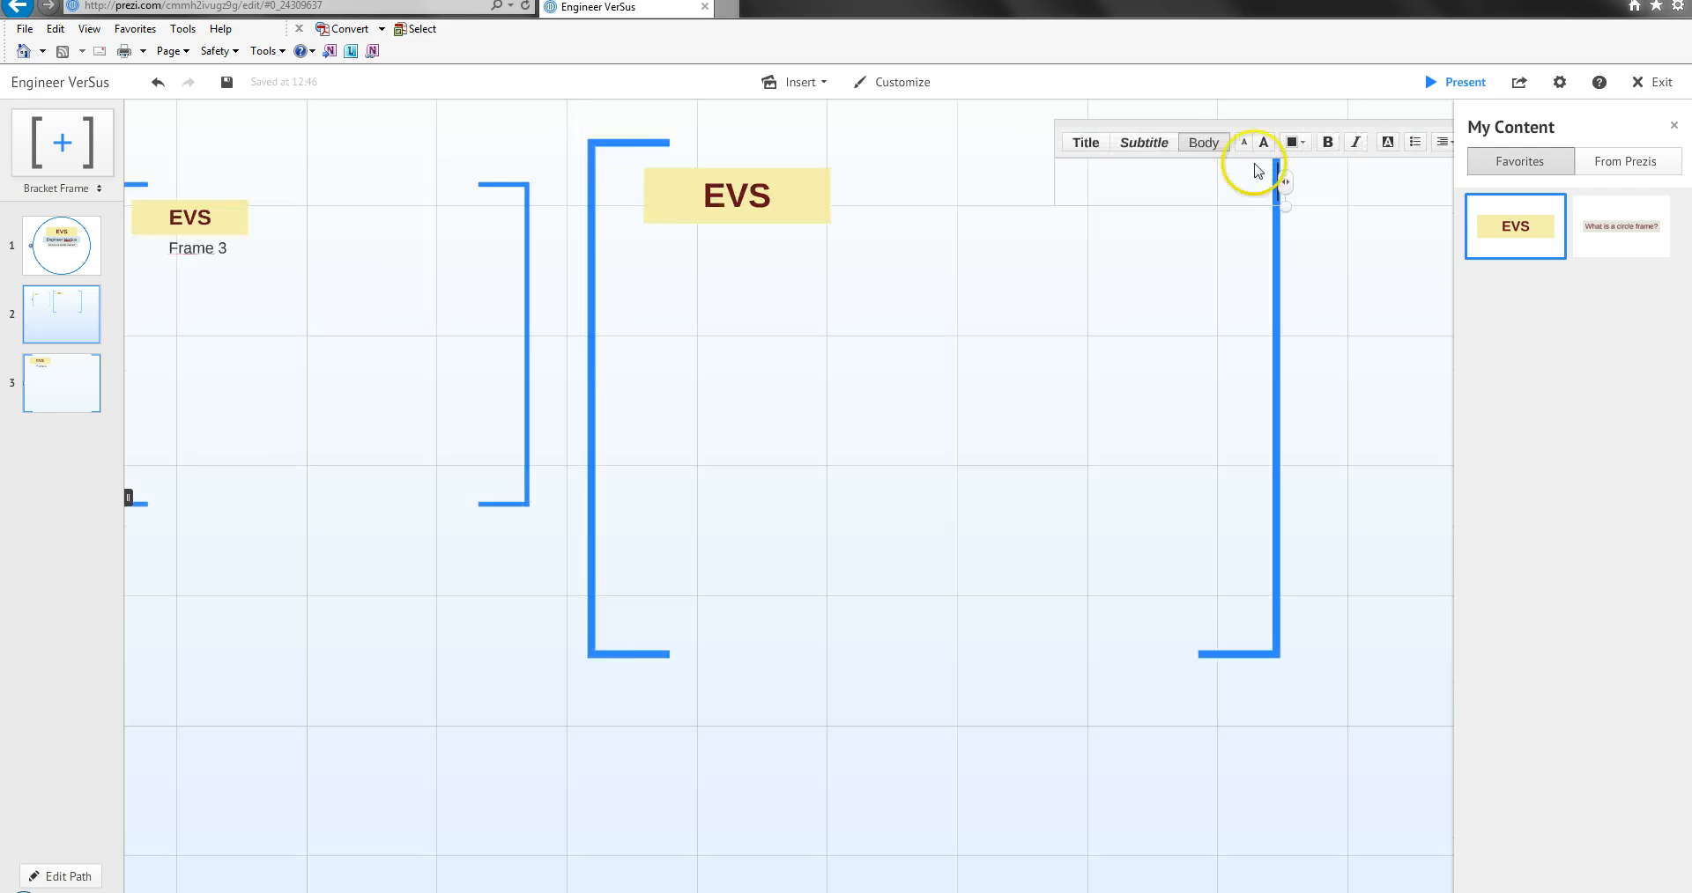
click(556, 253)
click(637, 257)
click(692, 258)
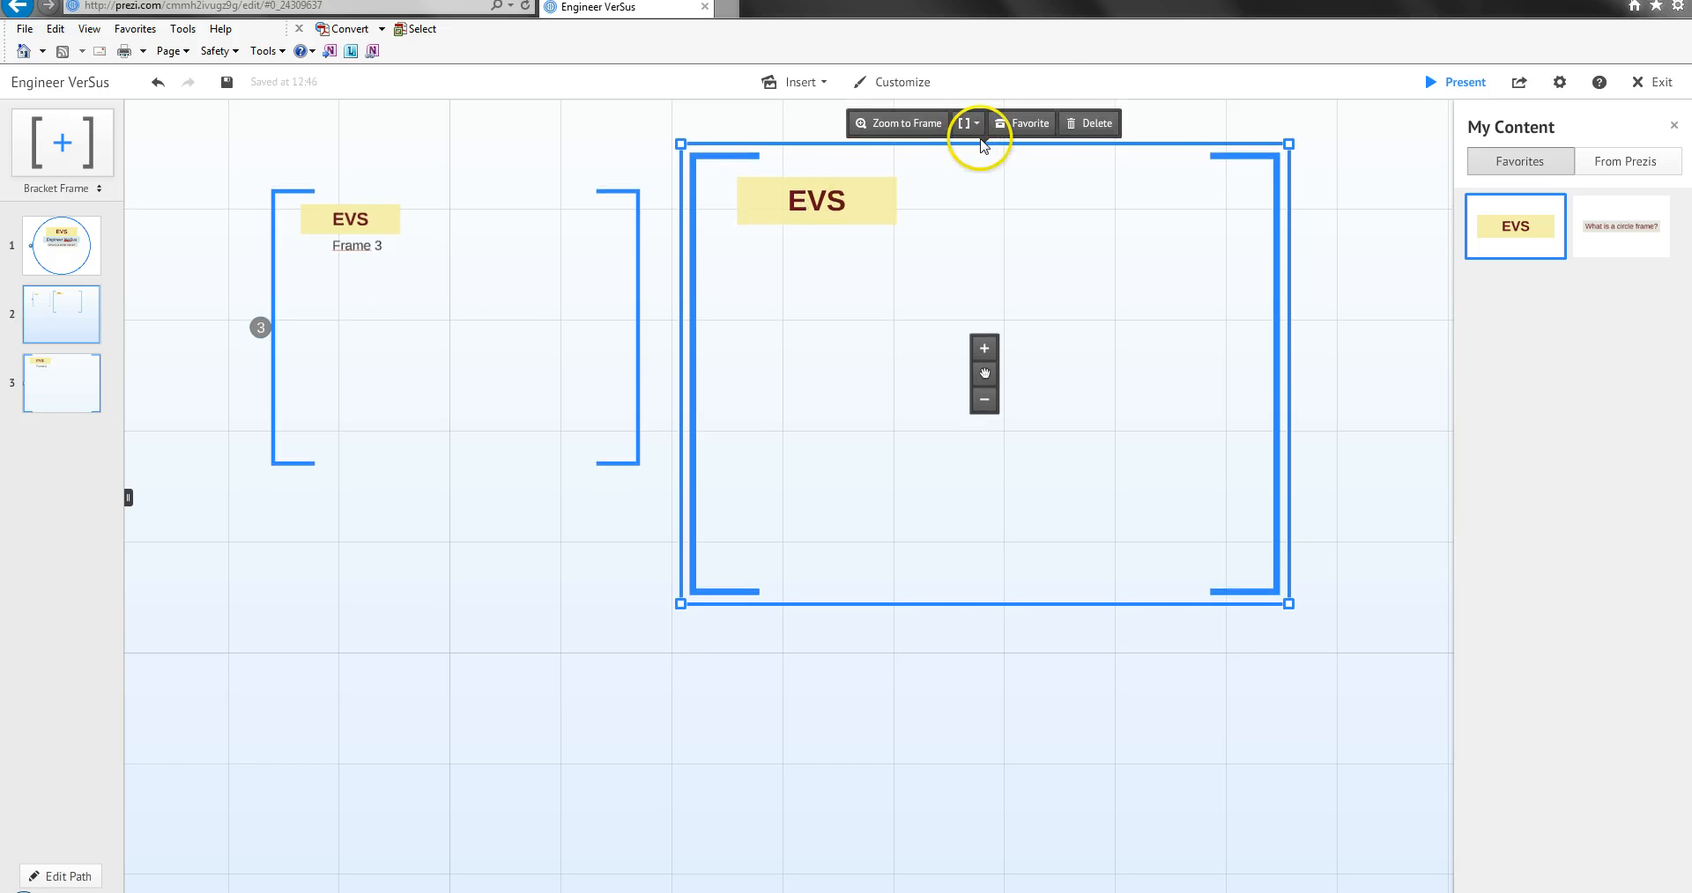
click(1090, 123)
click(640, 335)
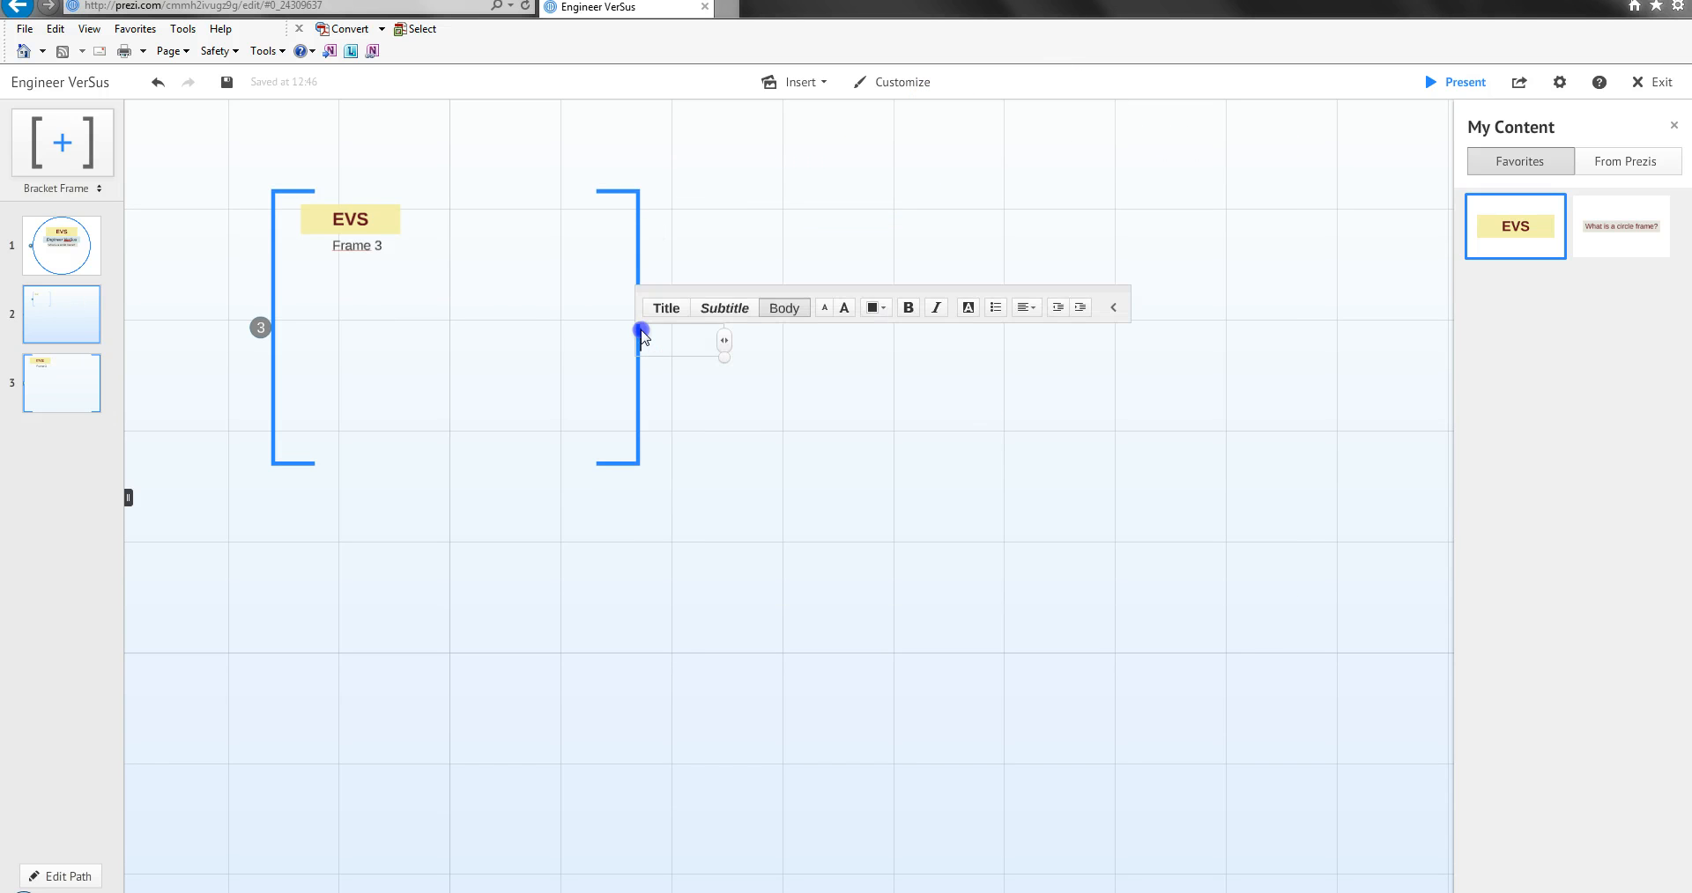
click(717, 209)
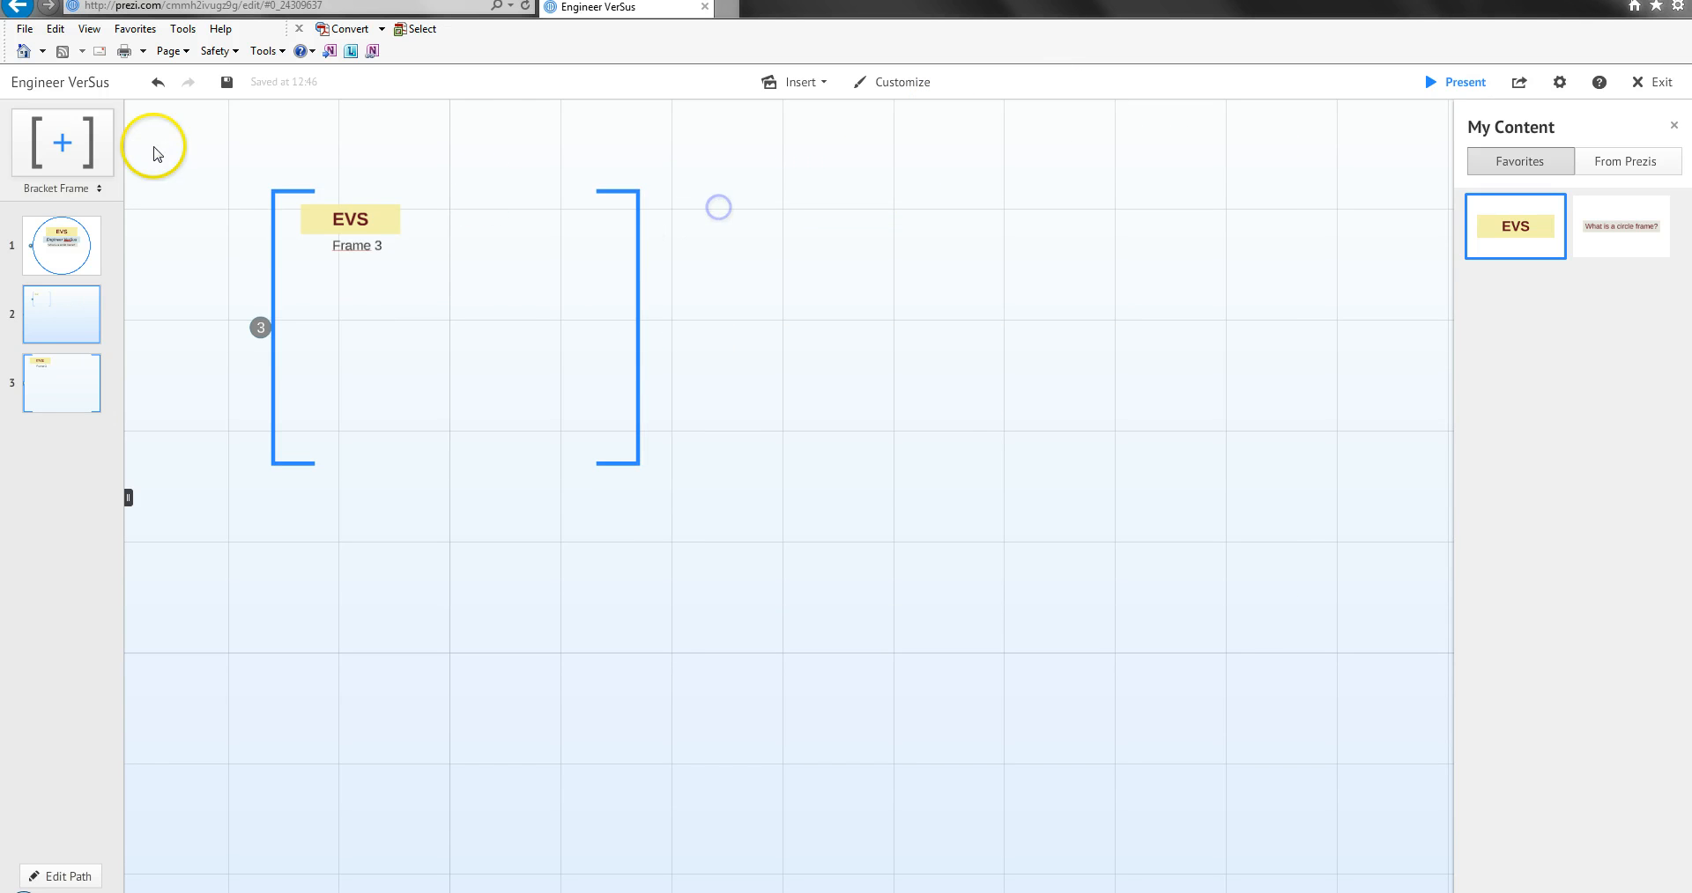
Add a rectangle frame beside the original bracket frame, enlarge it to about the bracket frame's size, and position it inside the large rectangle frame.
click(88, 189)
click(55, 249)
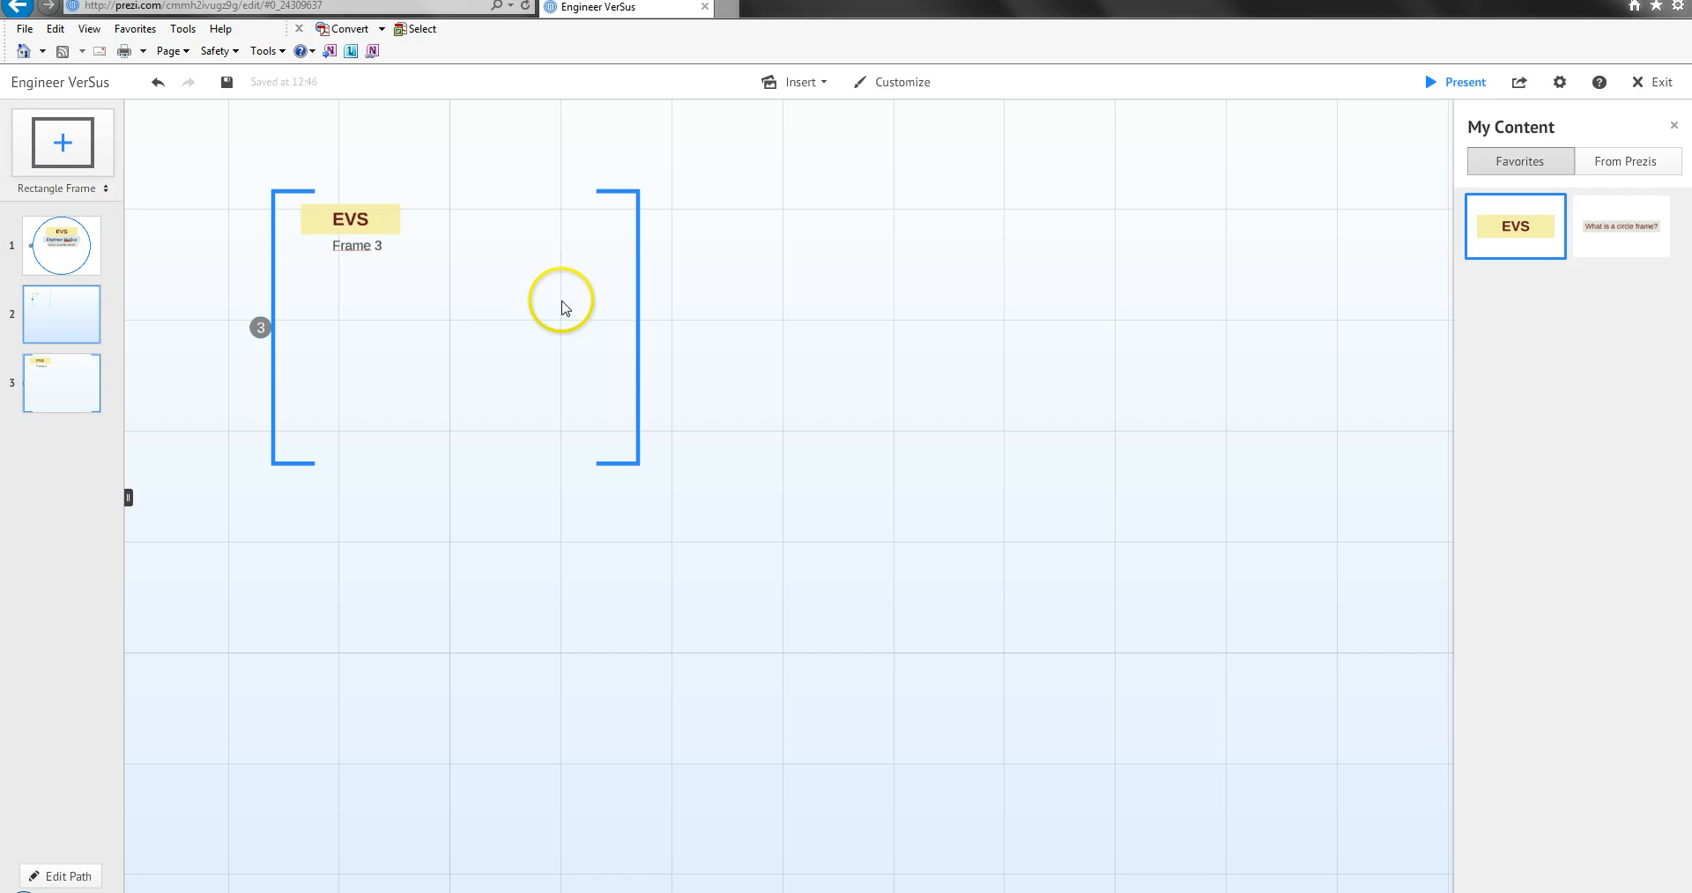
drag(62, 141, 846, 239)
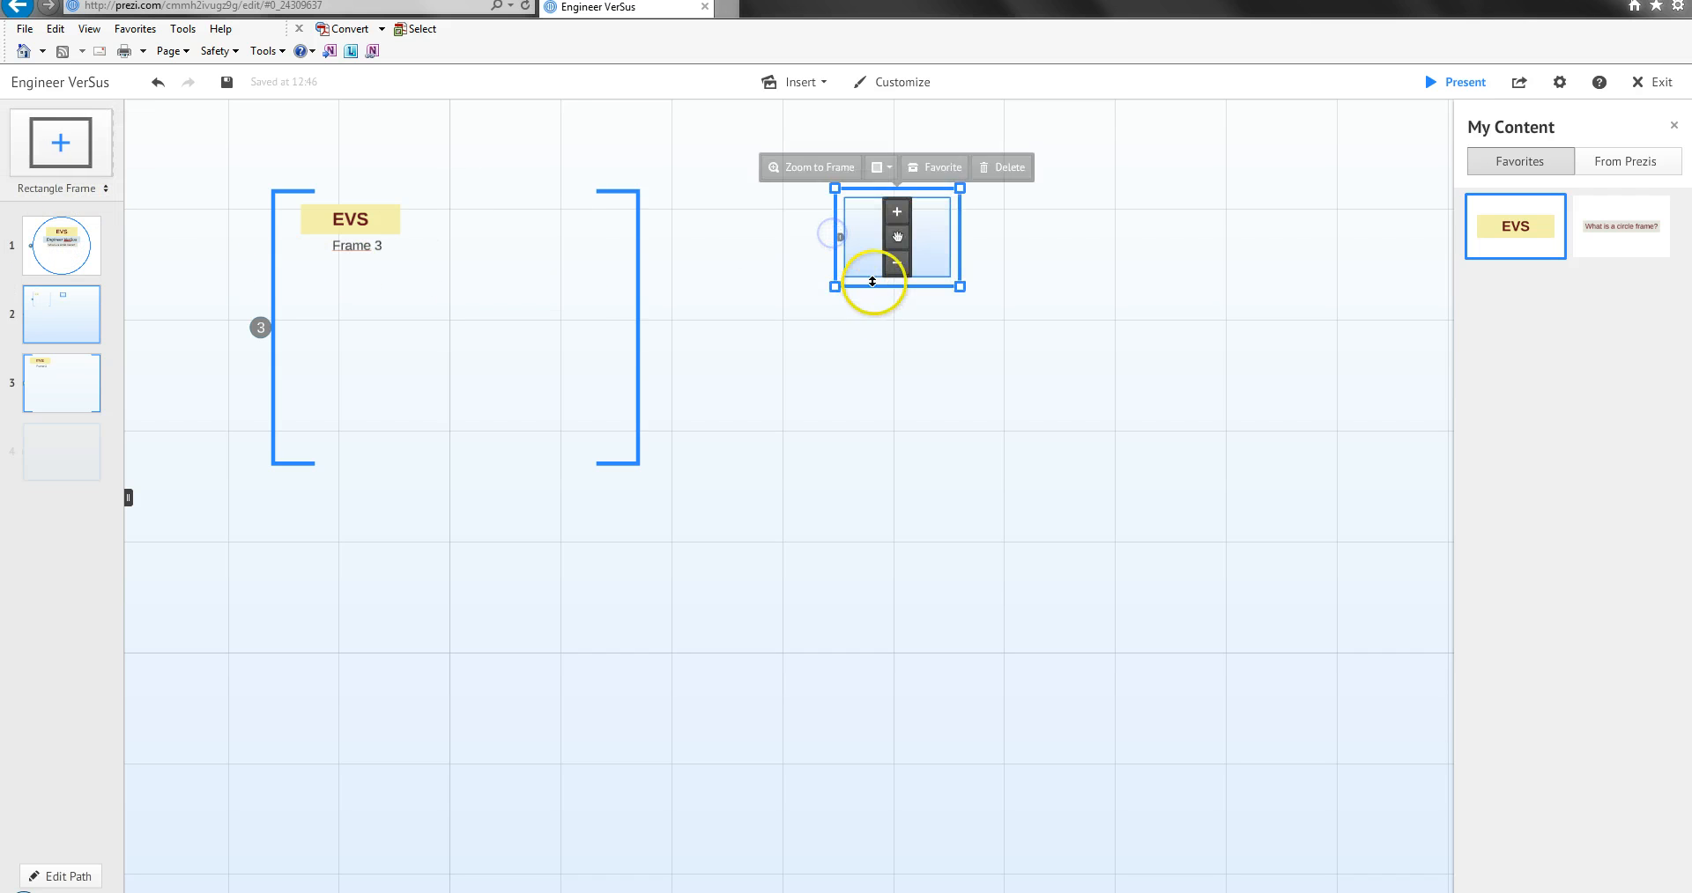
drag(960, 285, 1085, 436)
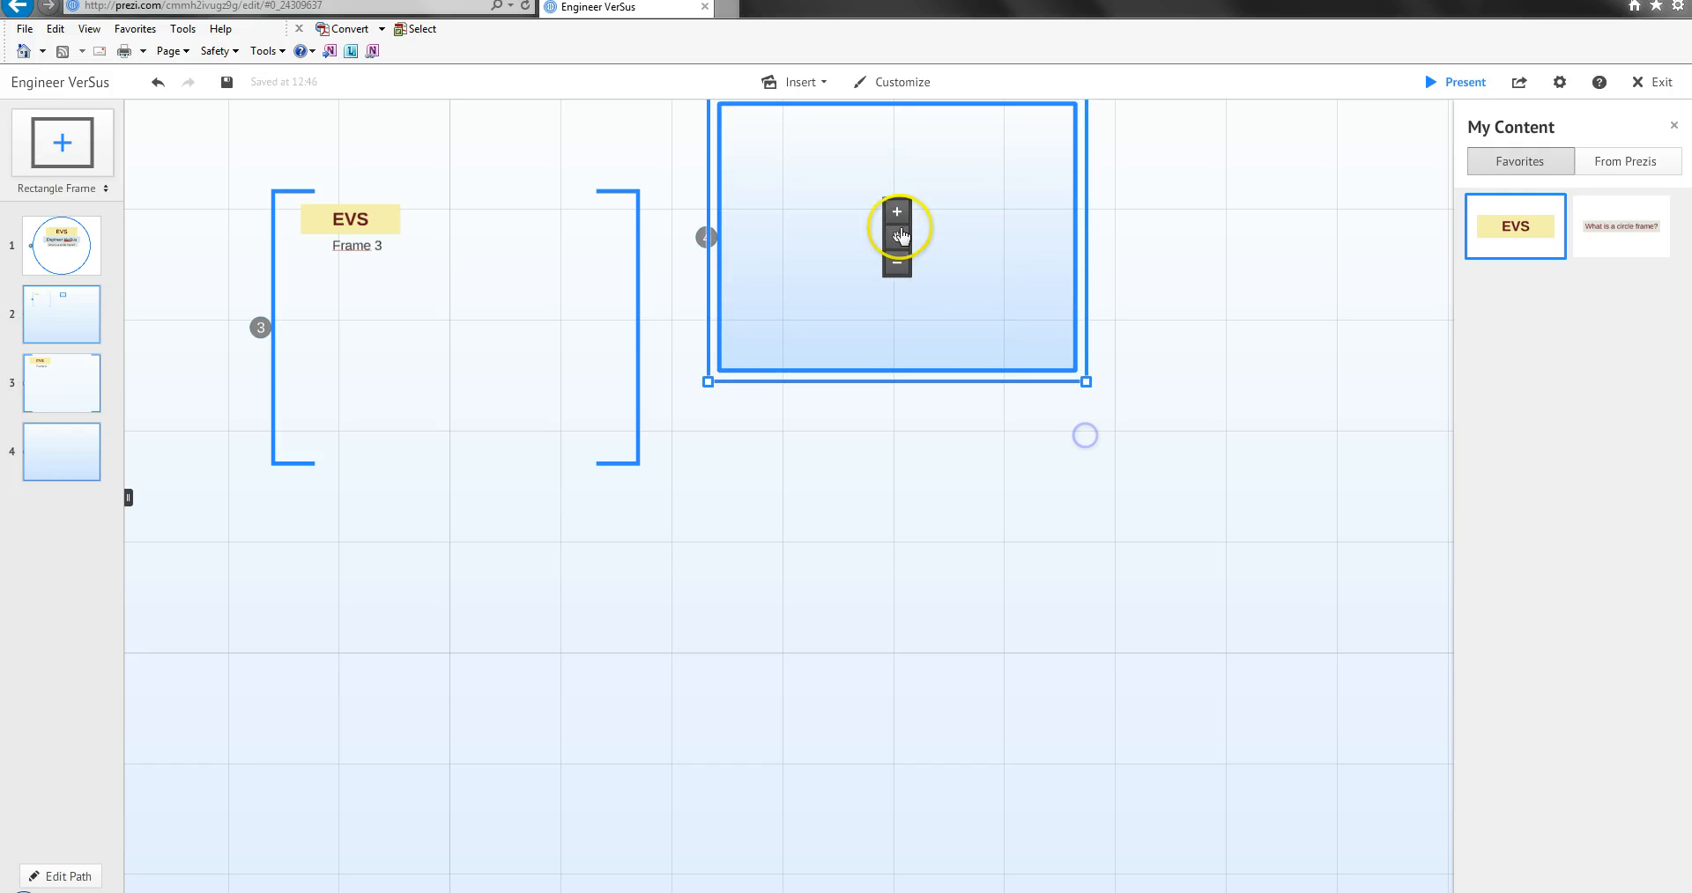
drag(900, 234, 980, 397)
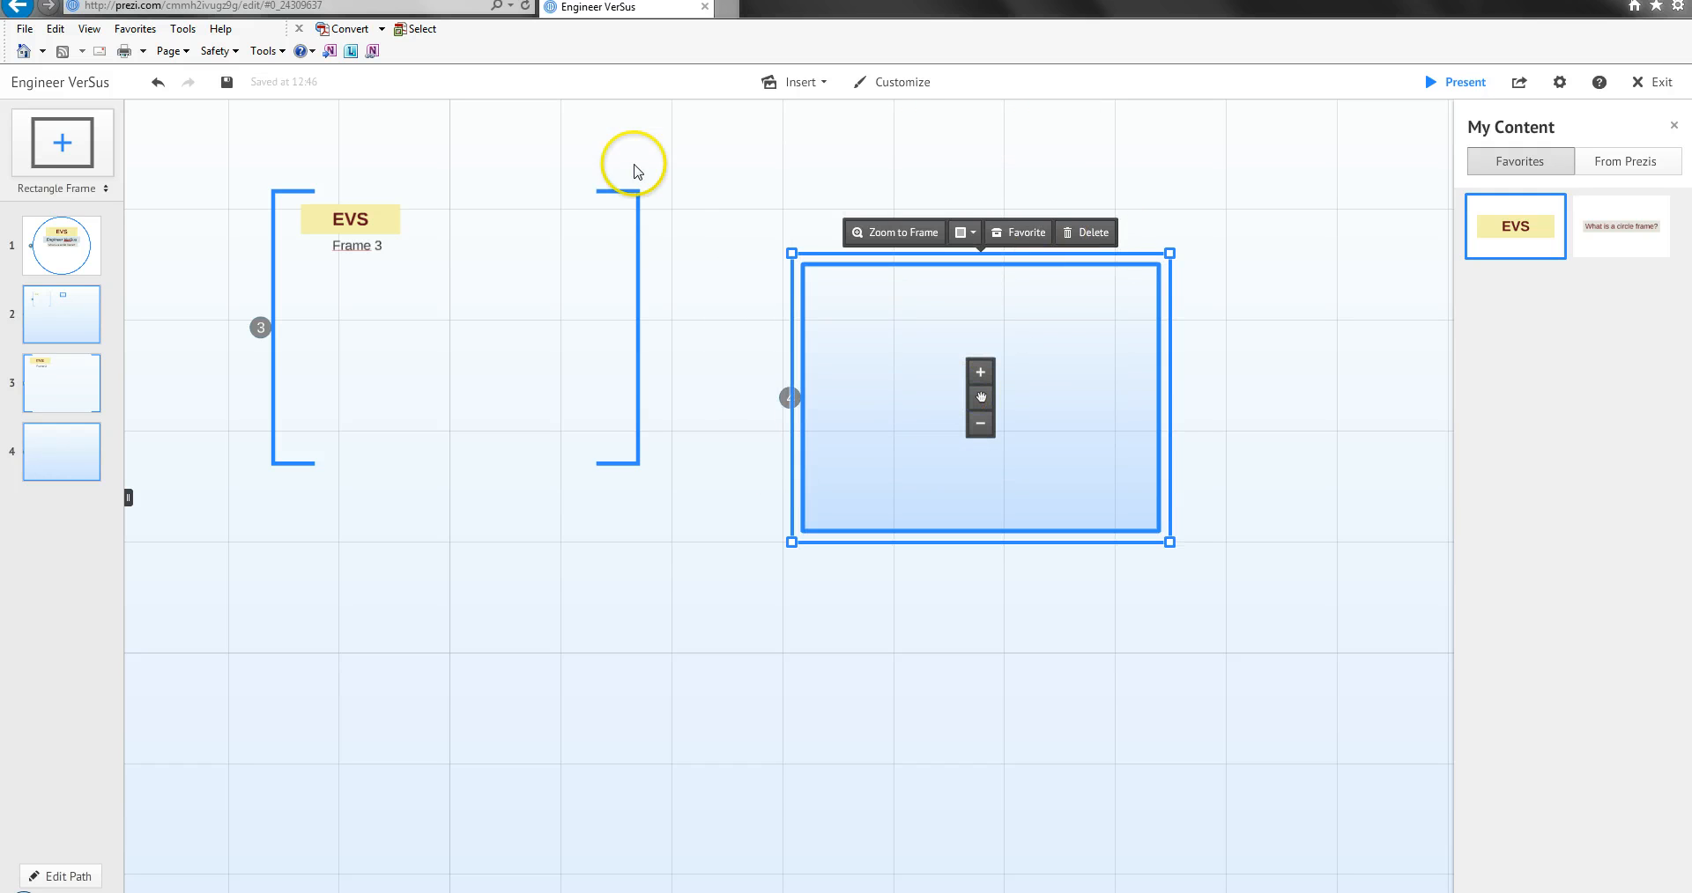
Insert the logo_4 image from the Pics folder into the new rectangle frame, using the resized version of the image.
click(808, 84)
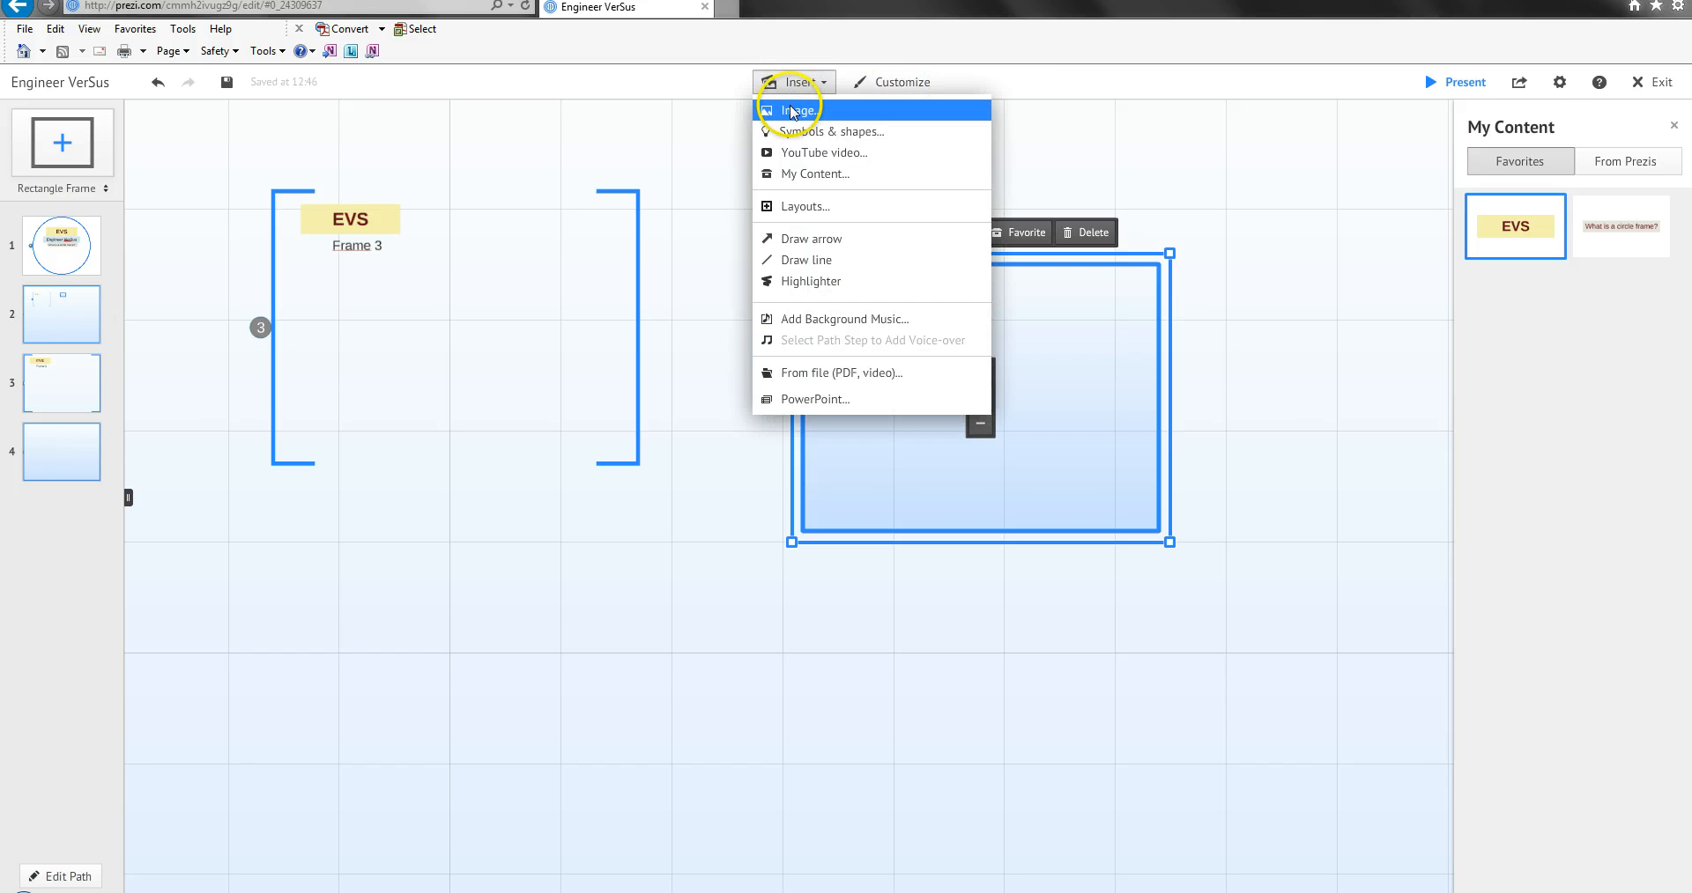
click(805, 109)
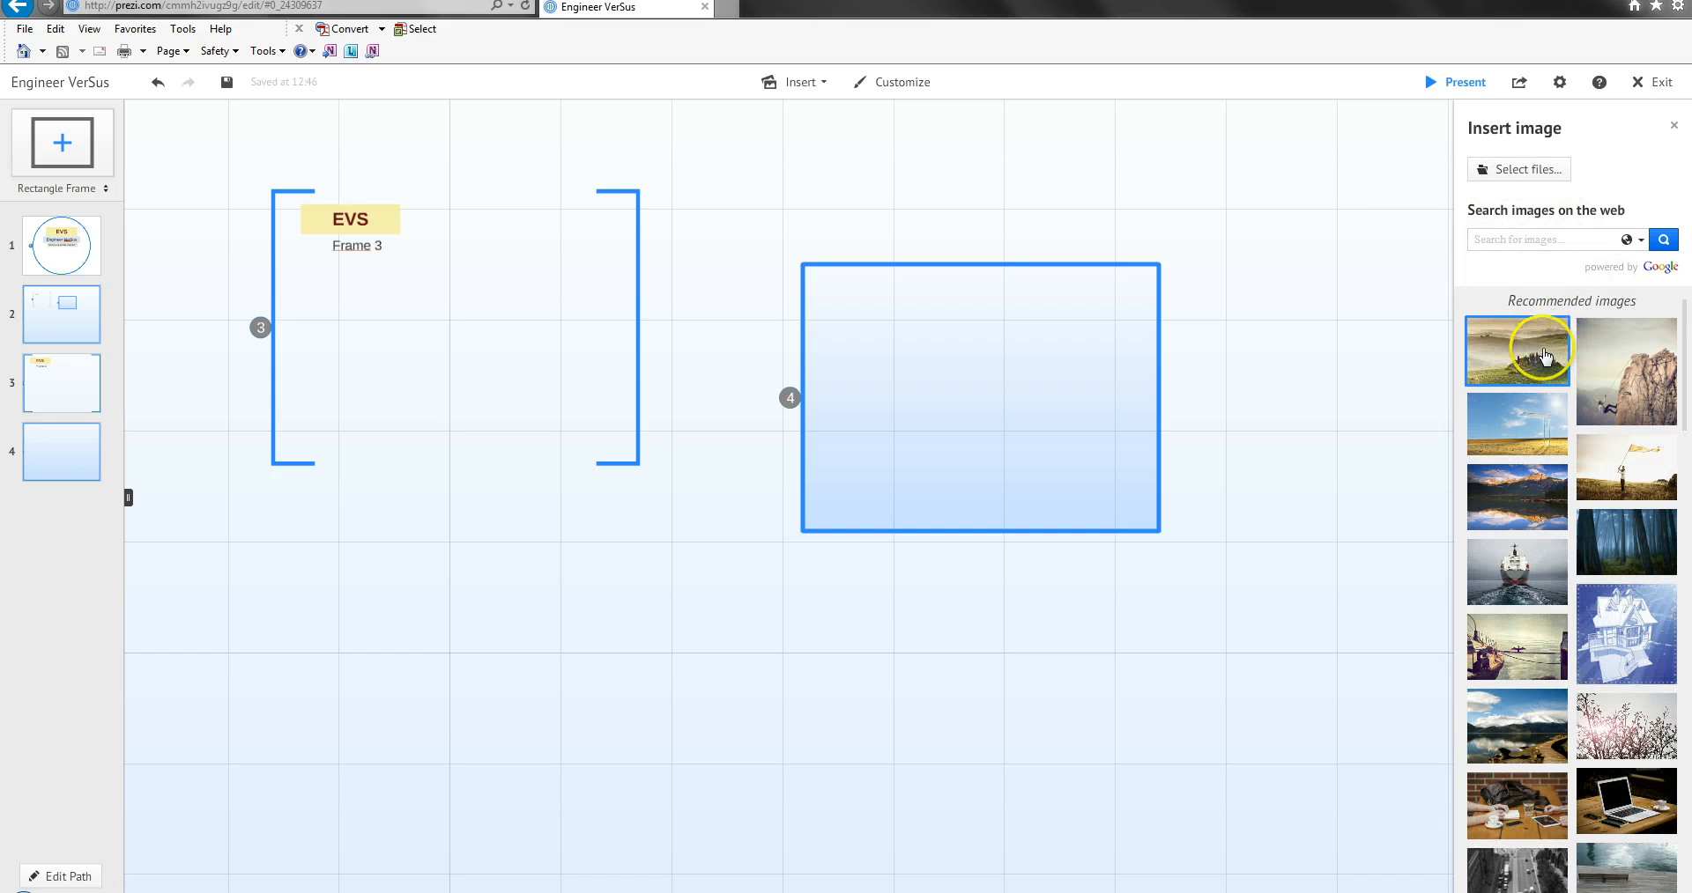
click(1498, 168)
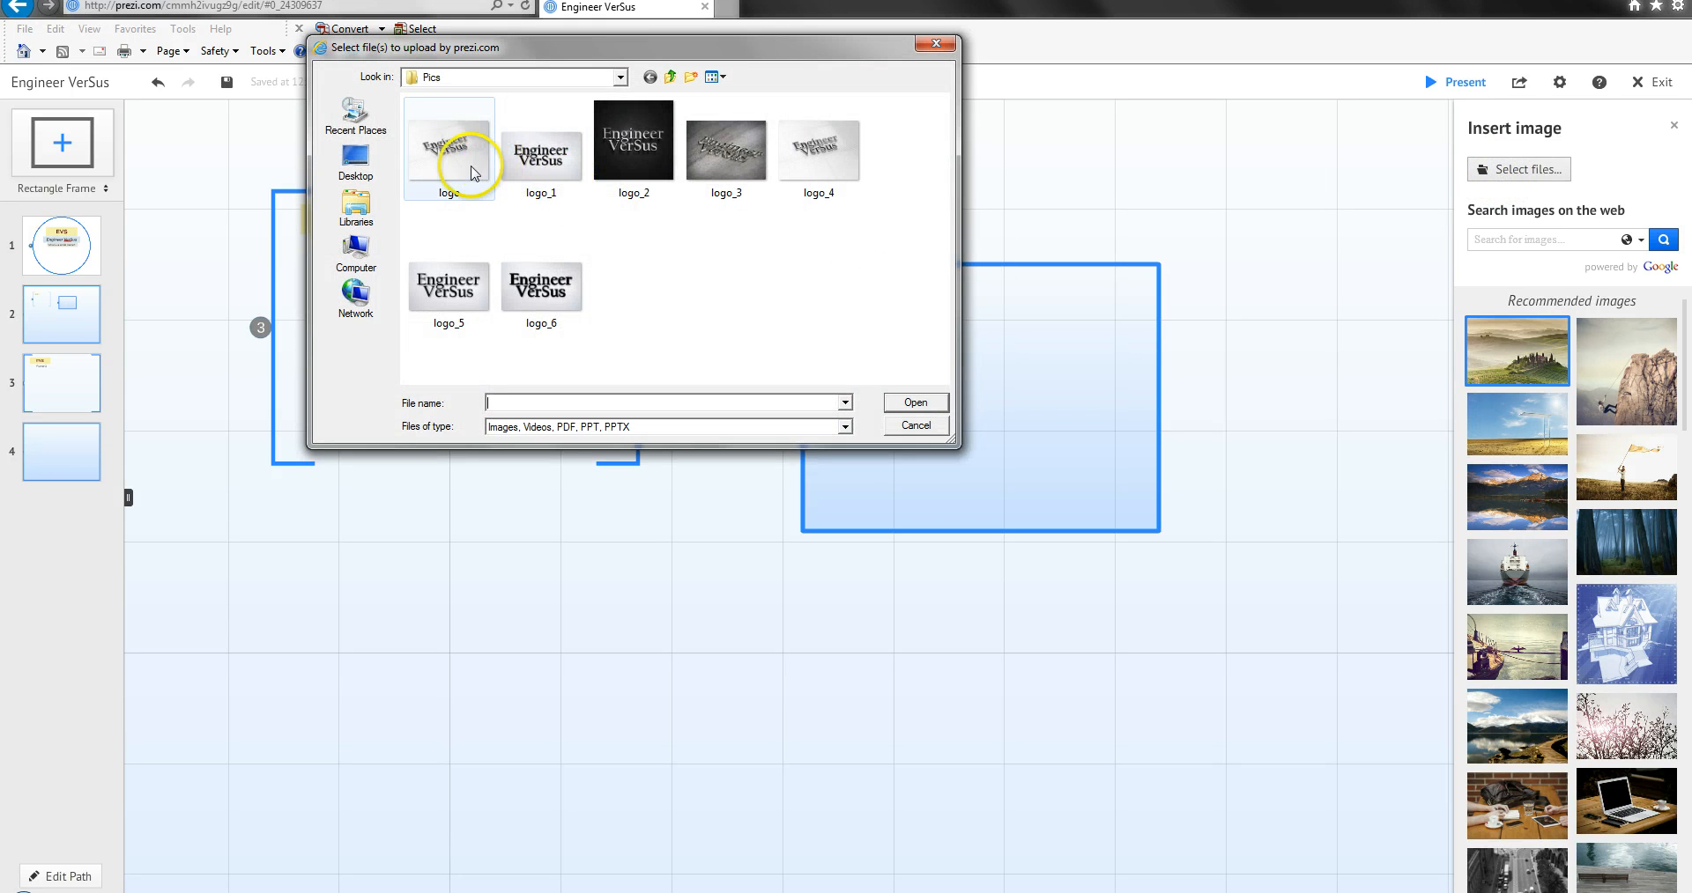
click(471, 171)
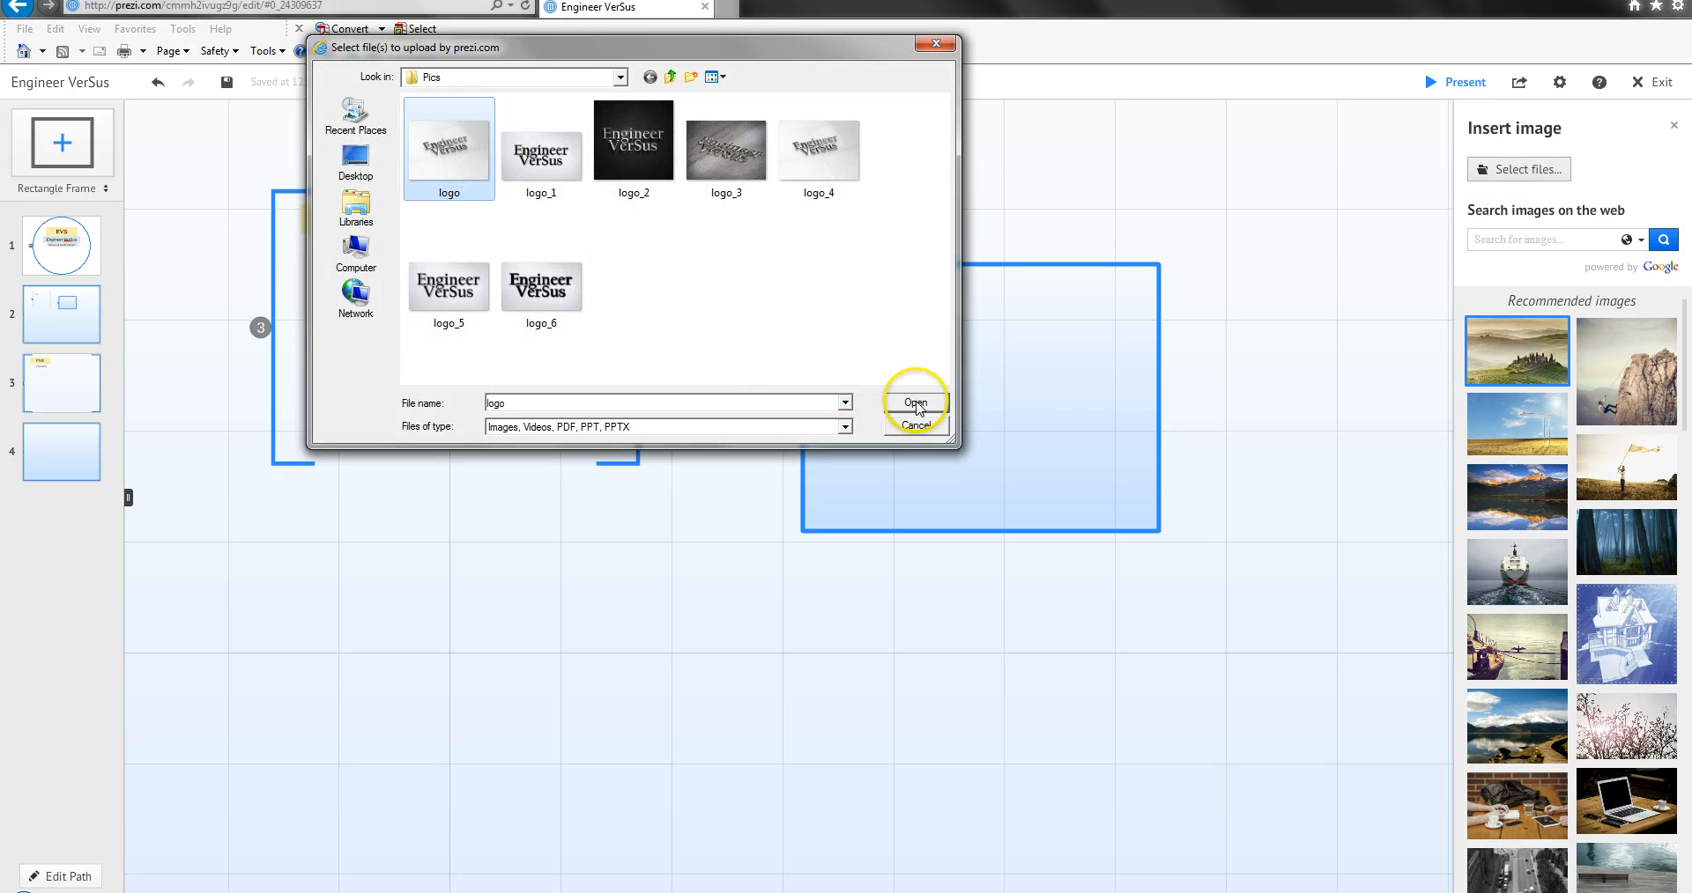
click(726, 157)
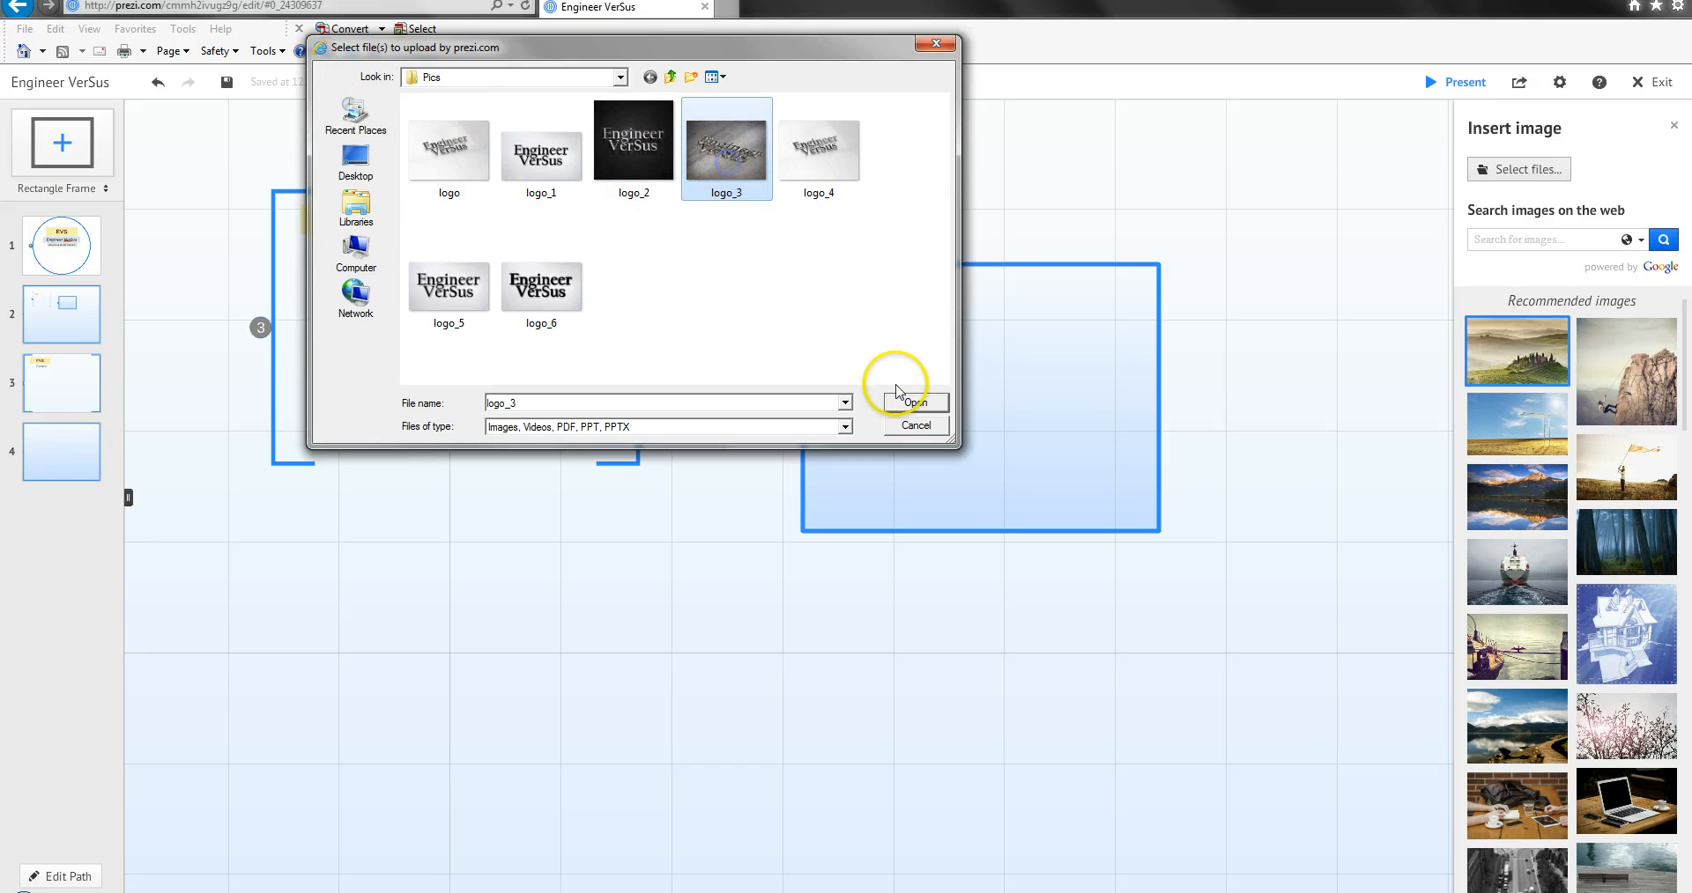
click(810, 169)
click(908, 404)
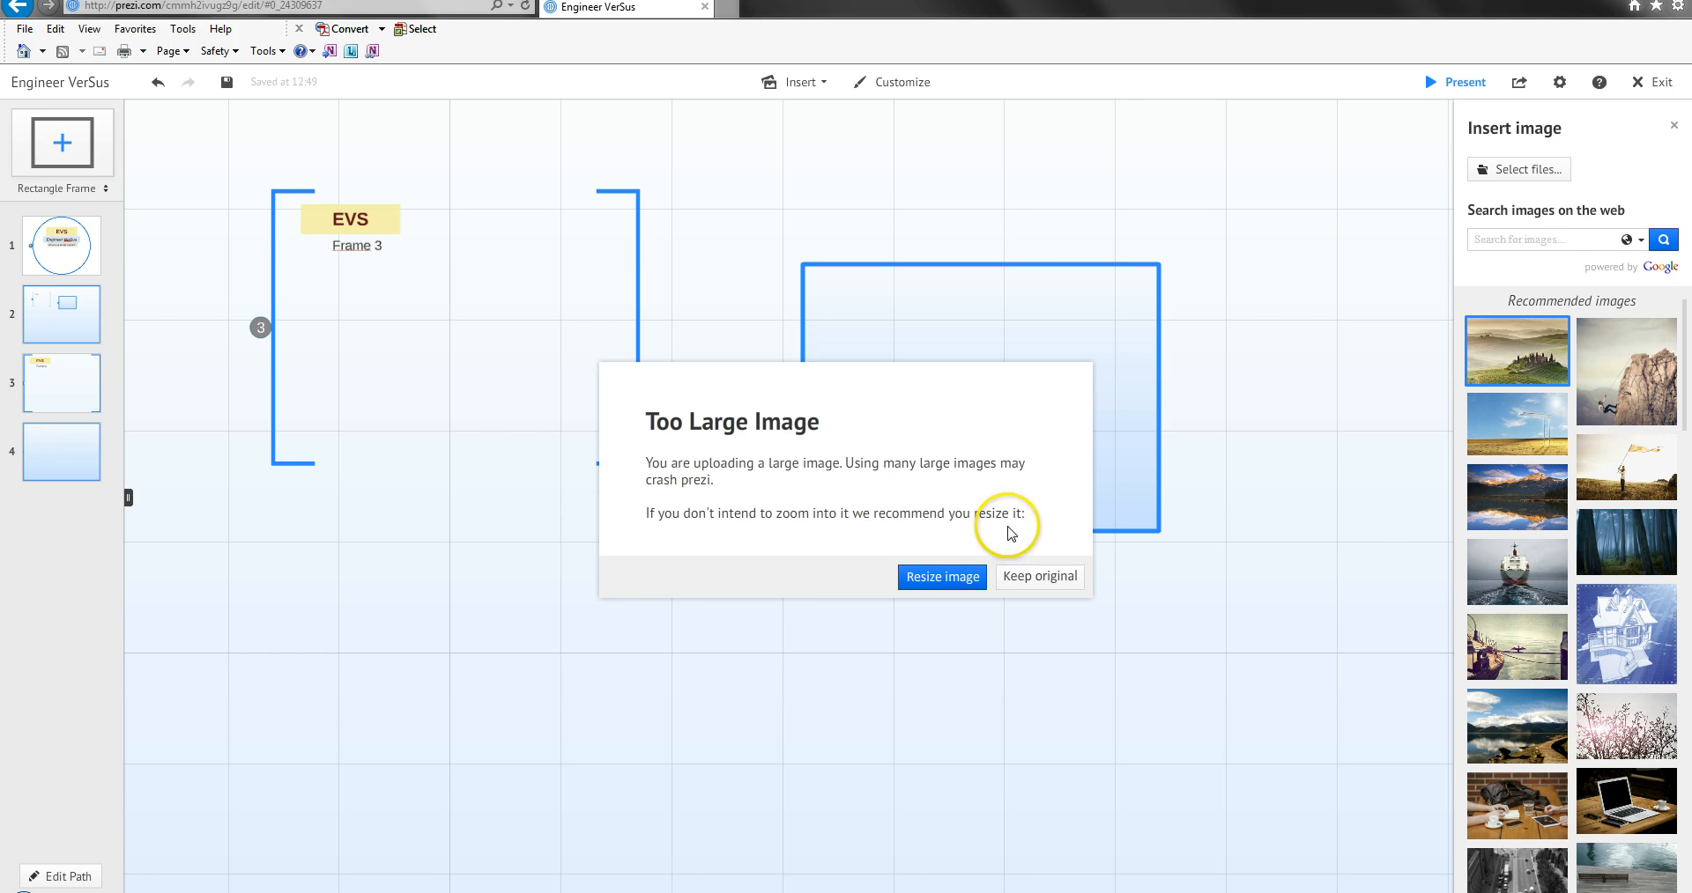
click(951, 586)
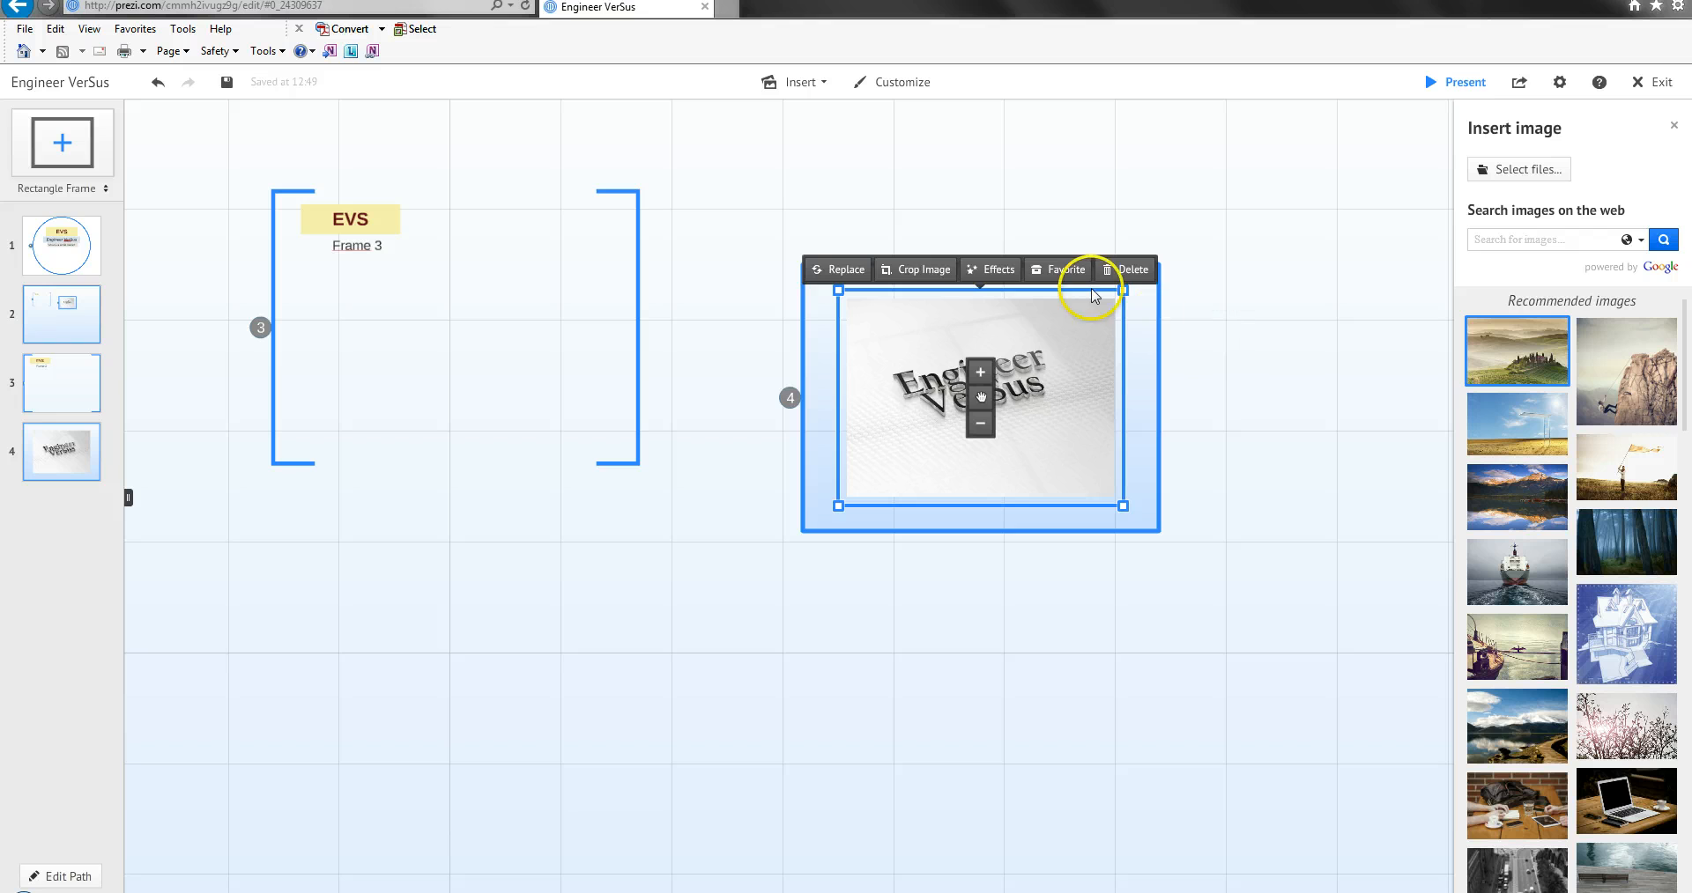
Shrink the logo image to a small thumbnail and place it in the upper-left corner of the nested rectangle frame.
click(1181, 349)
click(1036, 368)
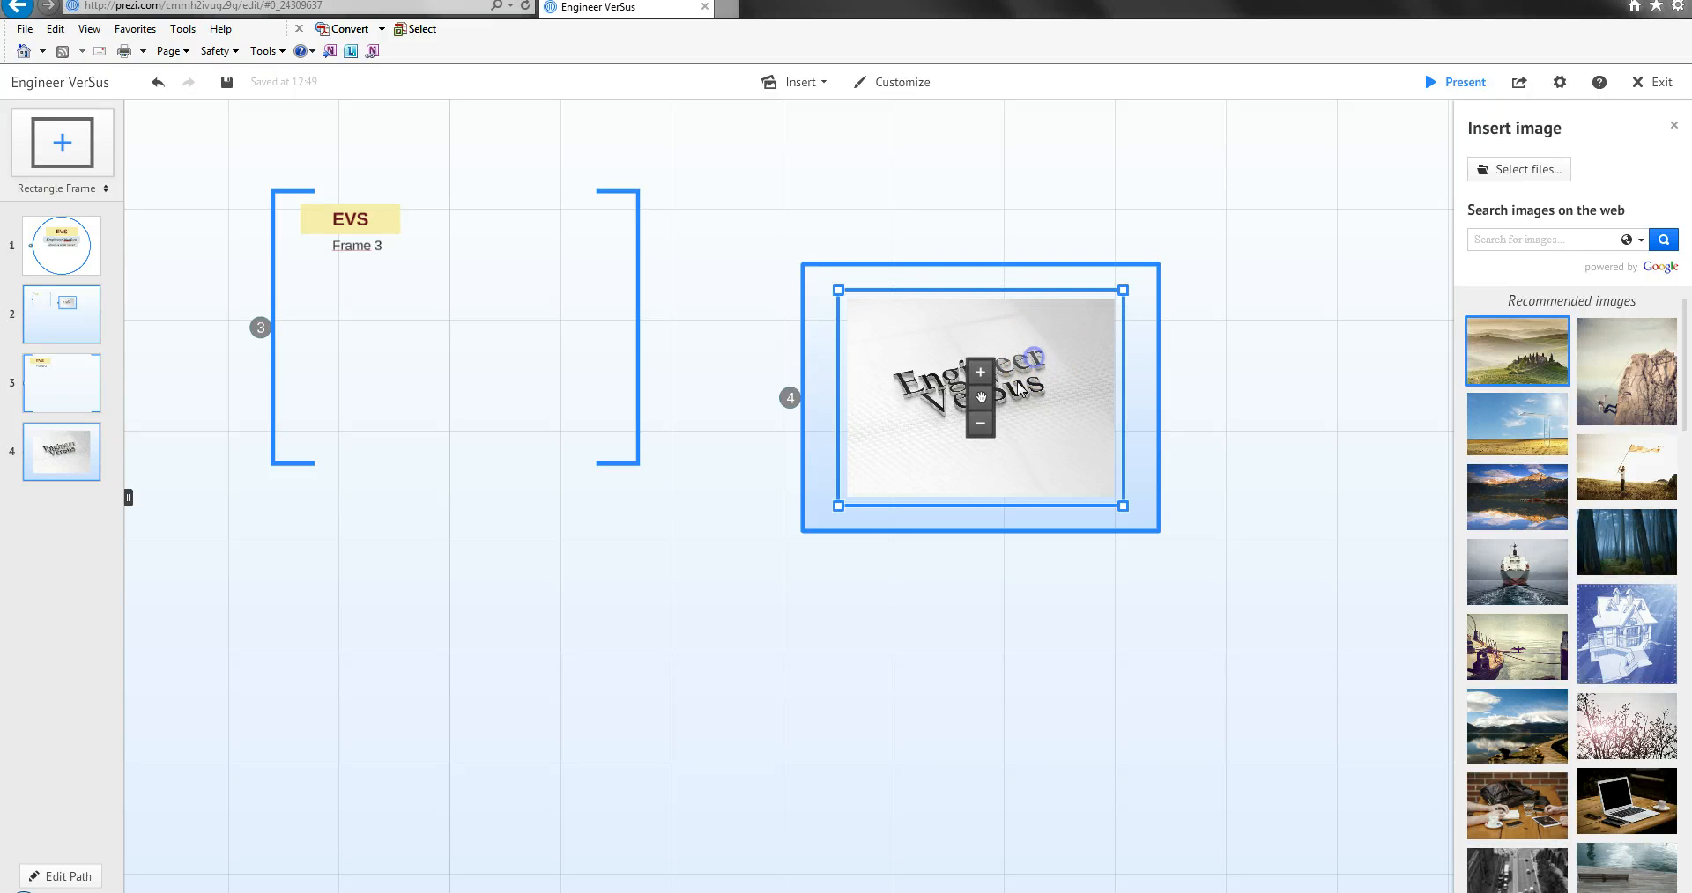
drag(837, 508, 859, 313)
click(1203, 402)
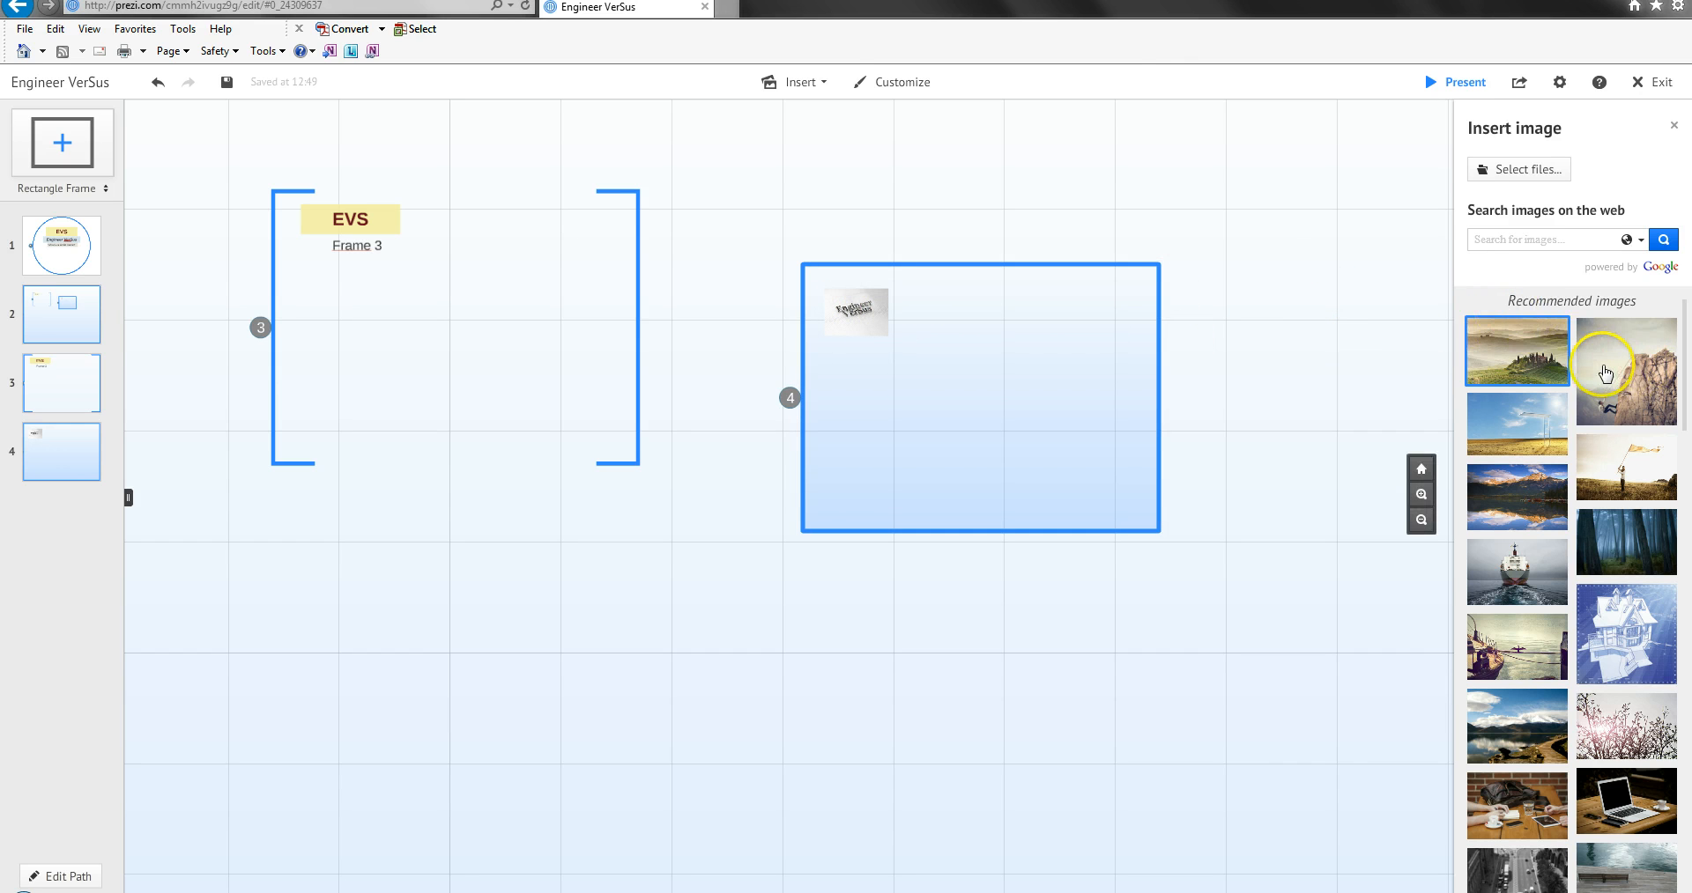
Preview the prezi in presentation mode, and save it after returning to the editor.
drag(1685, 383, 1668, 340)
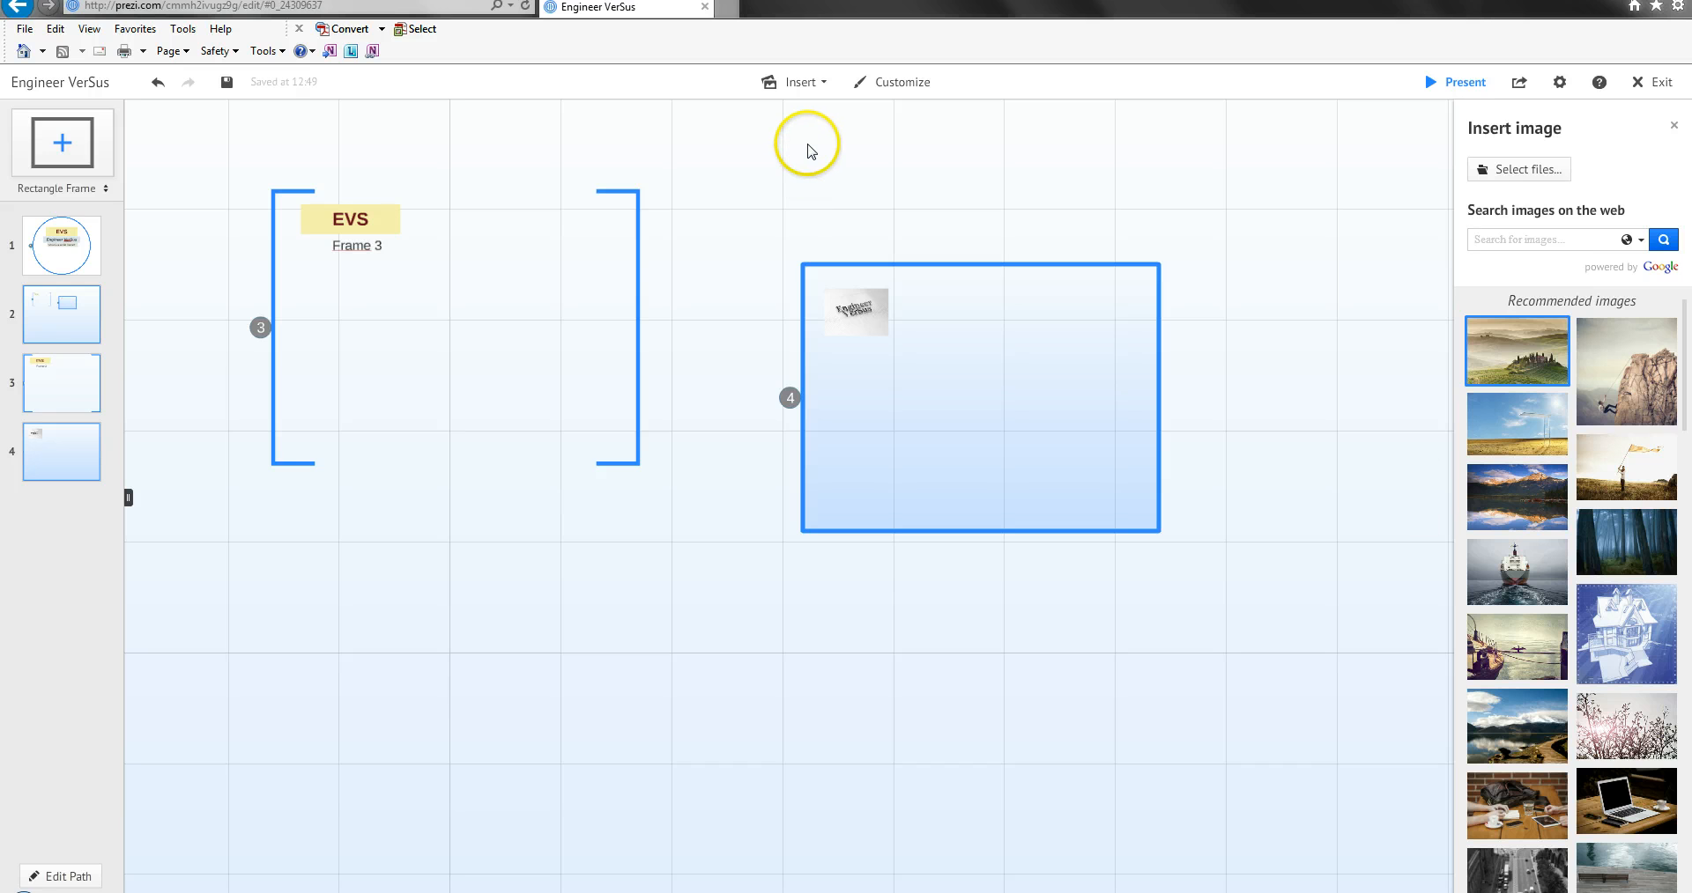
double_click(1023, 183)
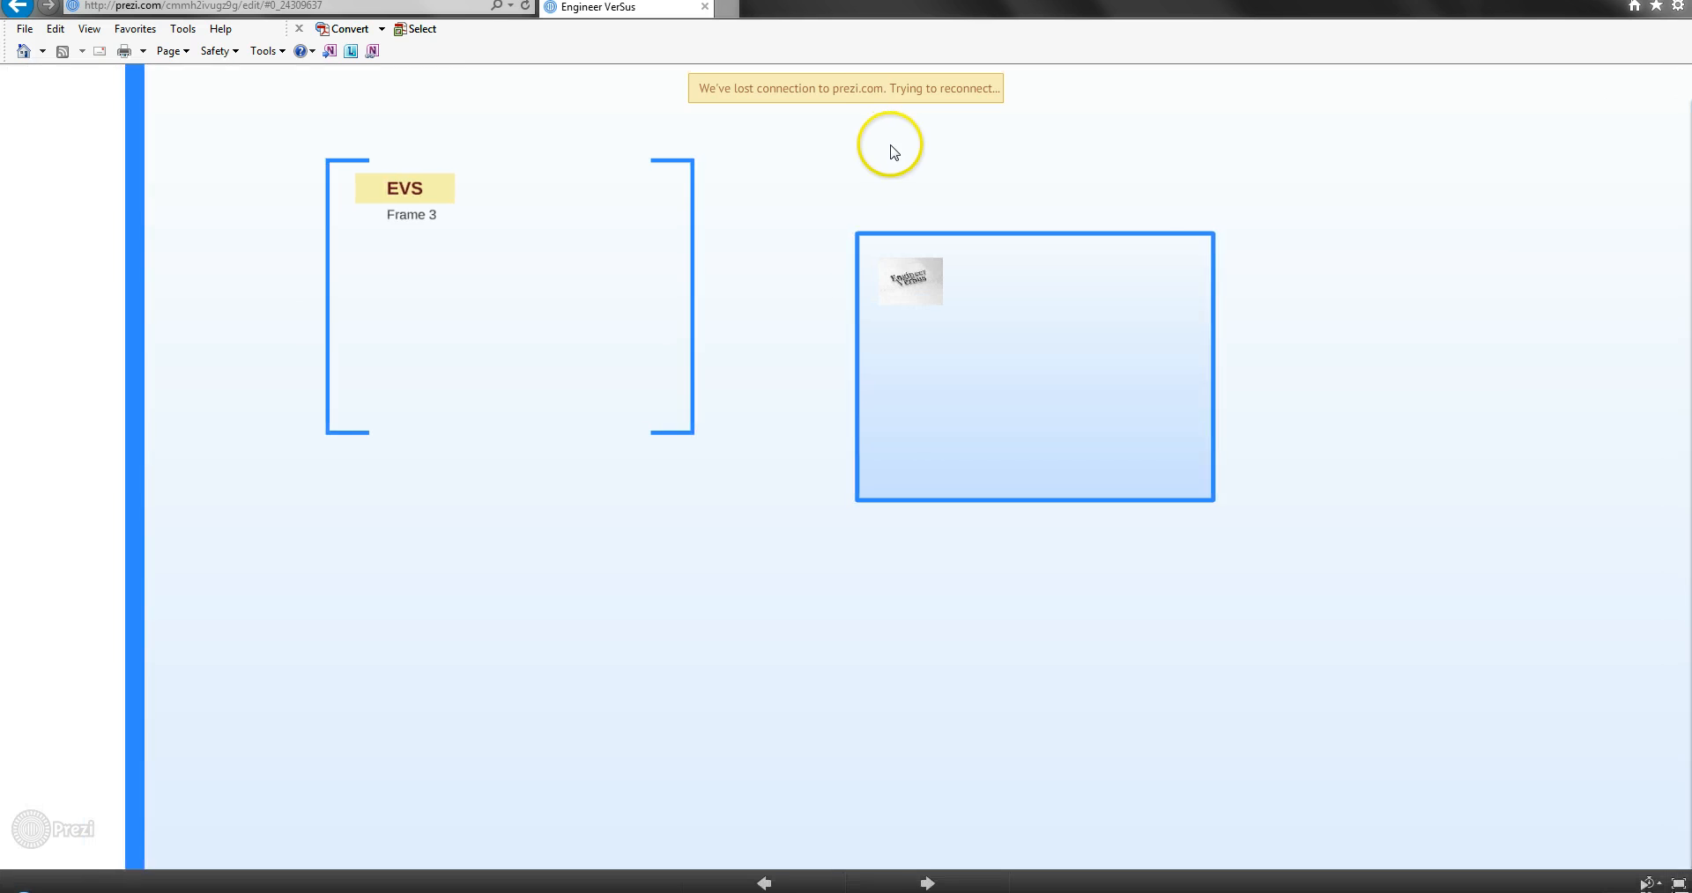
click(767, 162)
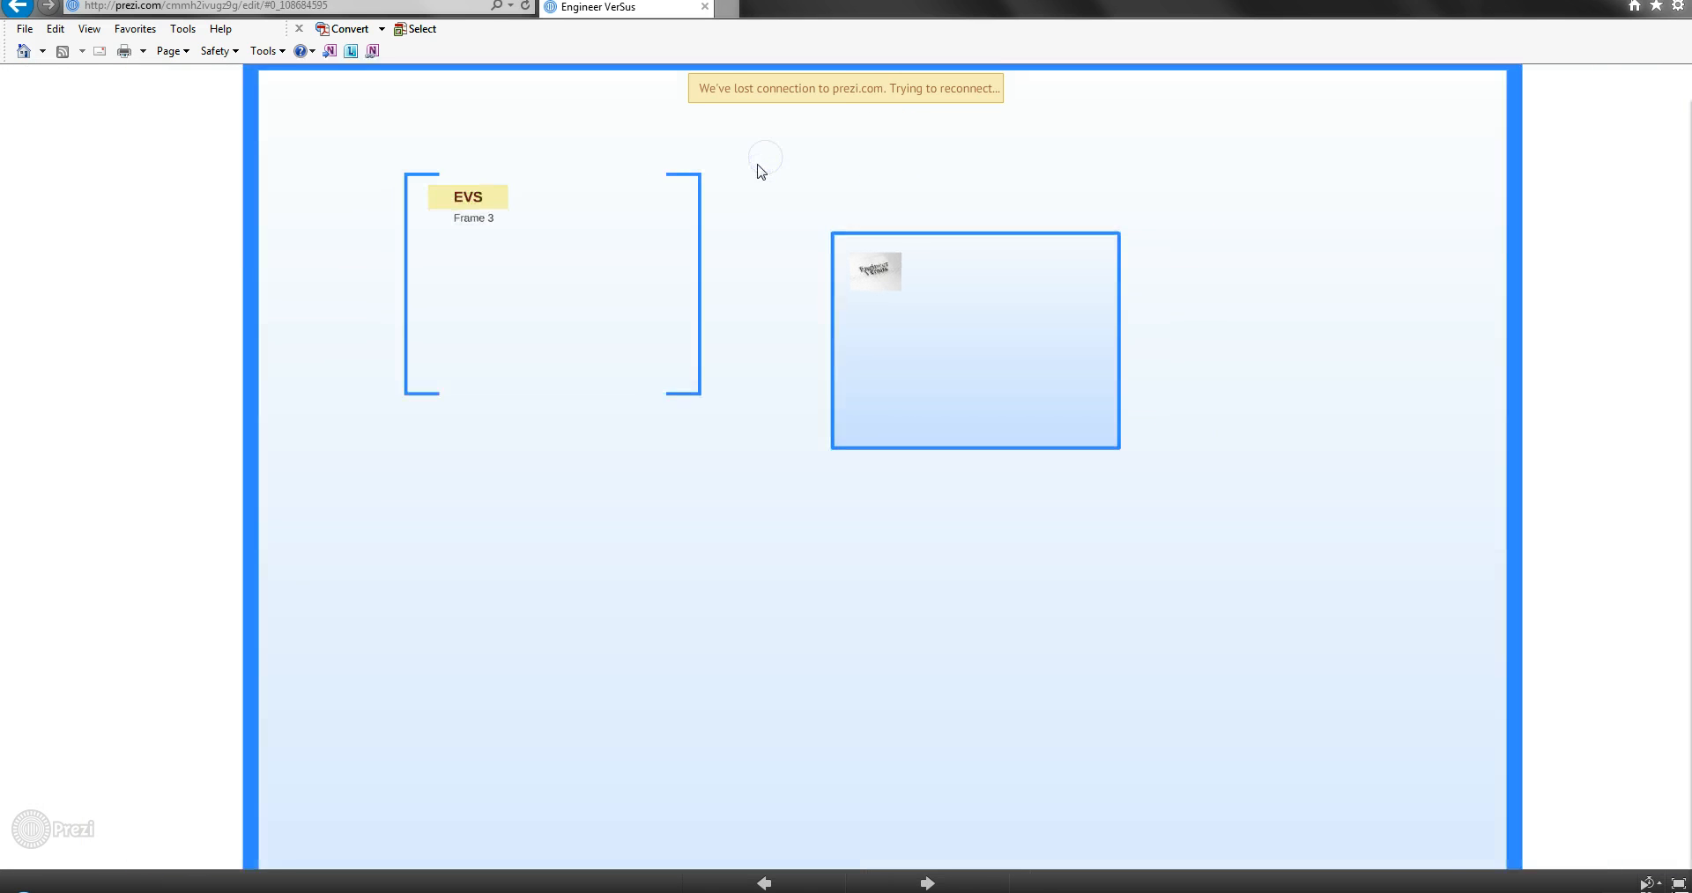
key(Escape)
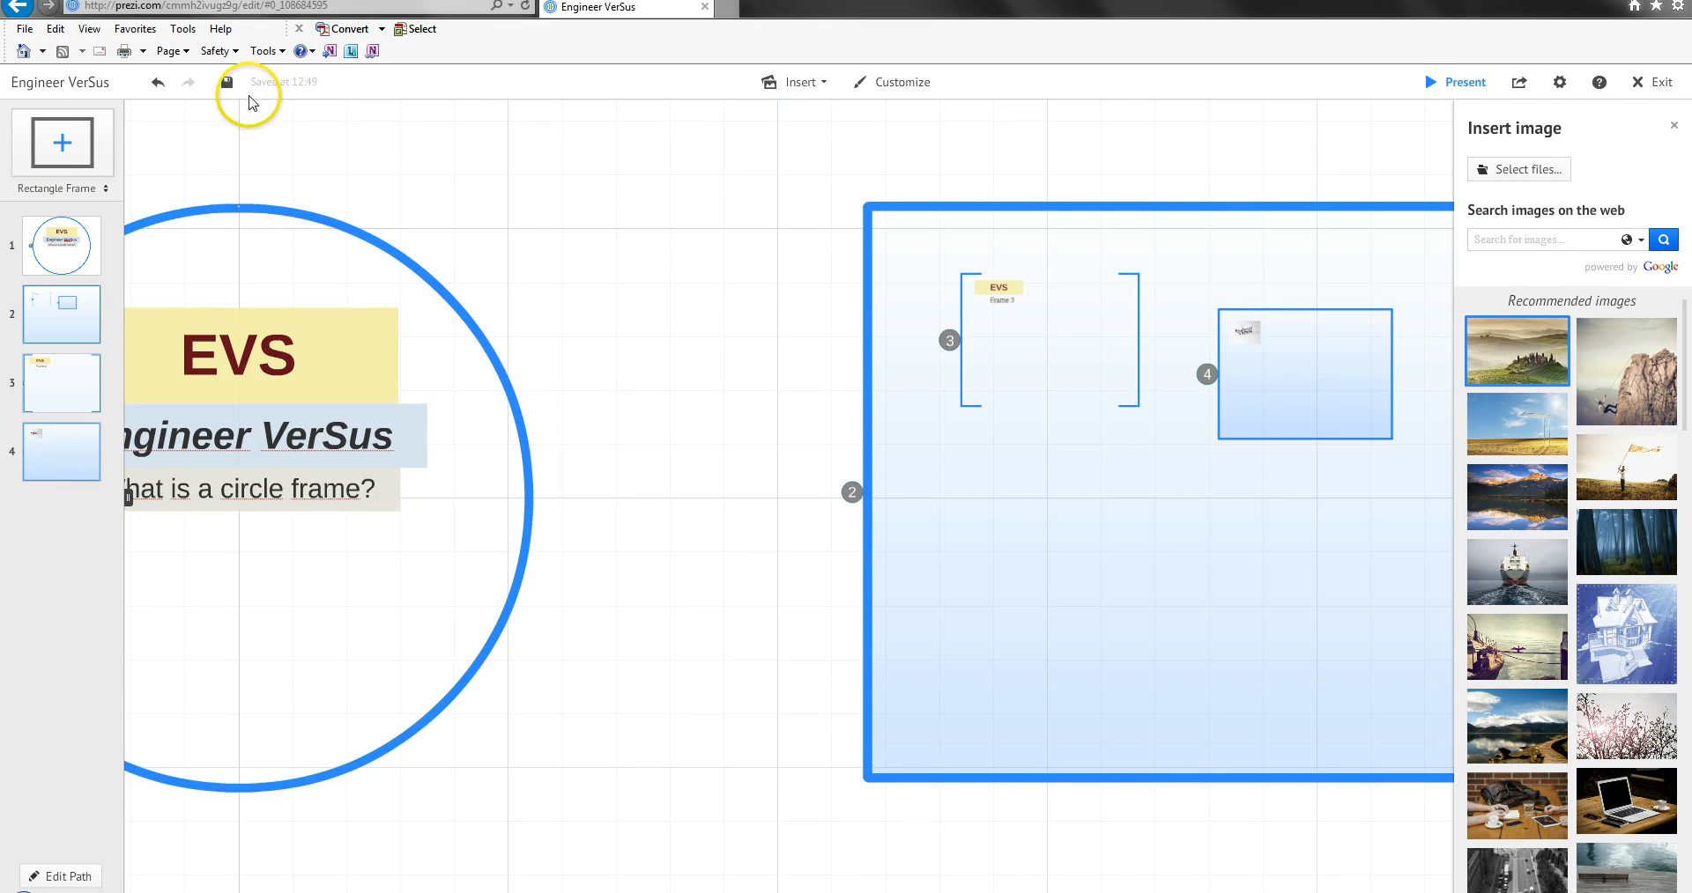
click(228, 87)
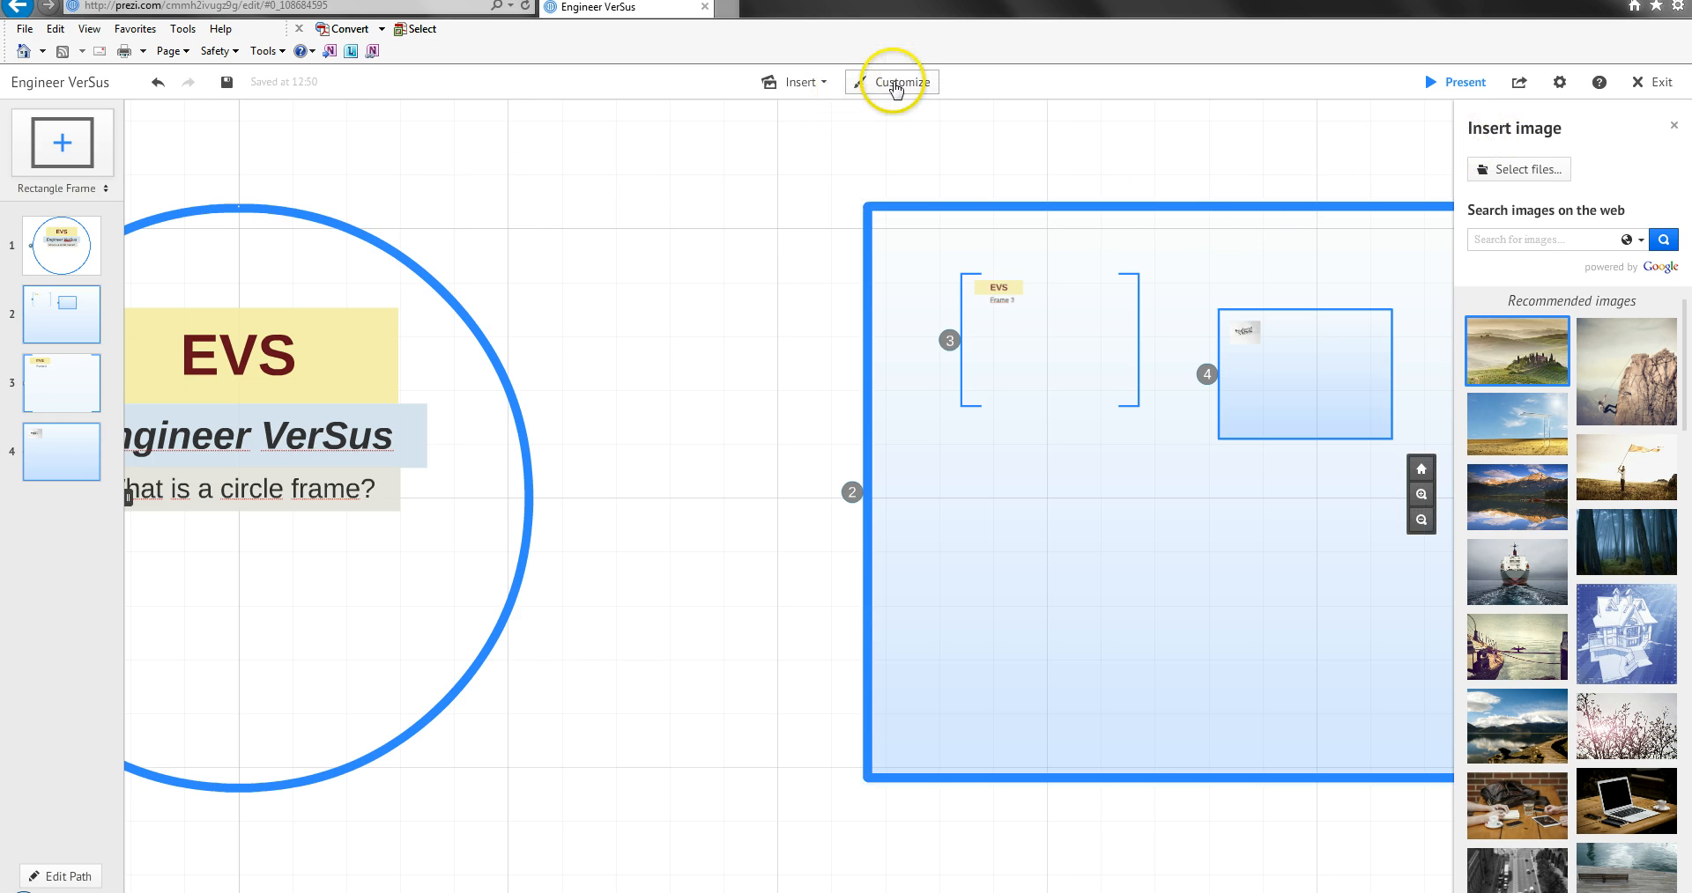
Draw a horizontal arrow from the circle frame's right edge to the large rectangle frame's left edge.
click(805, 88)
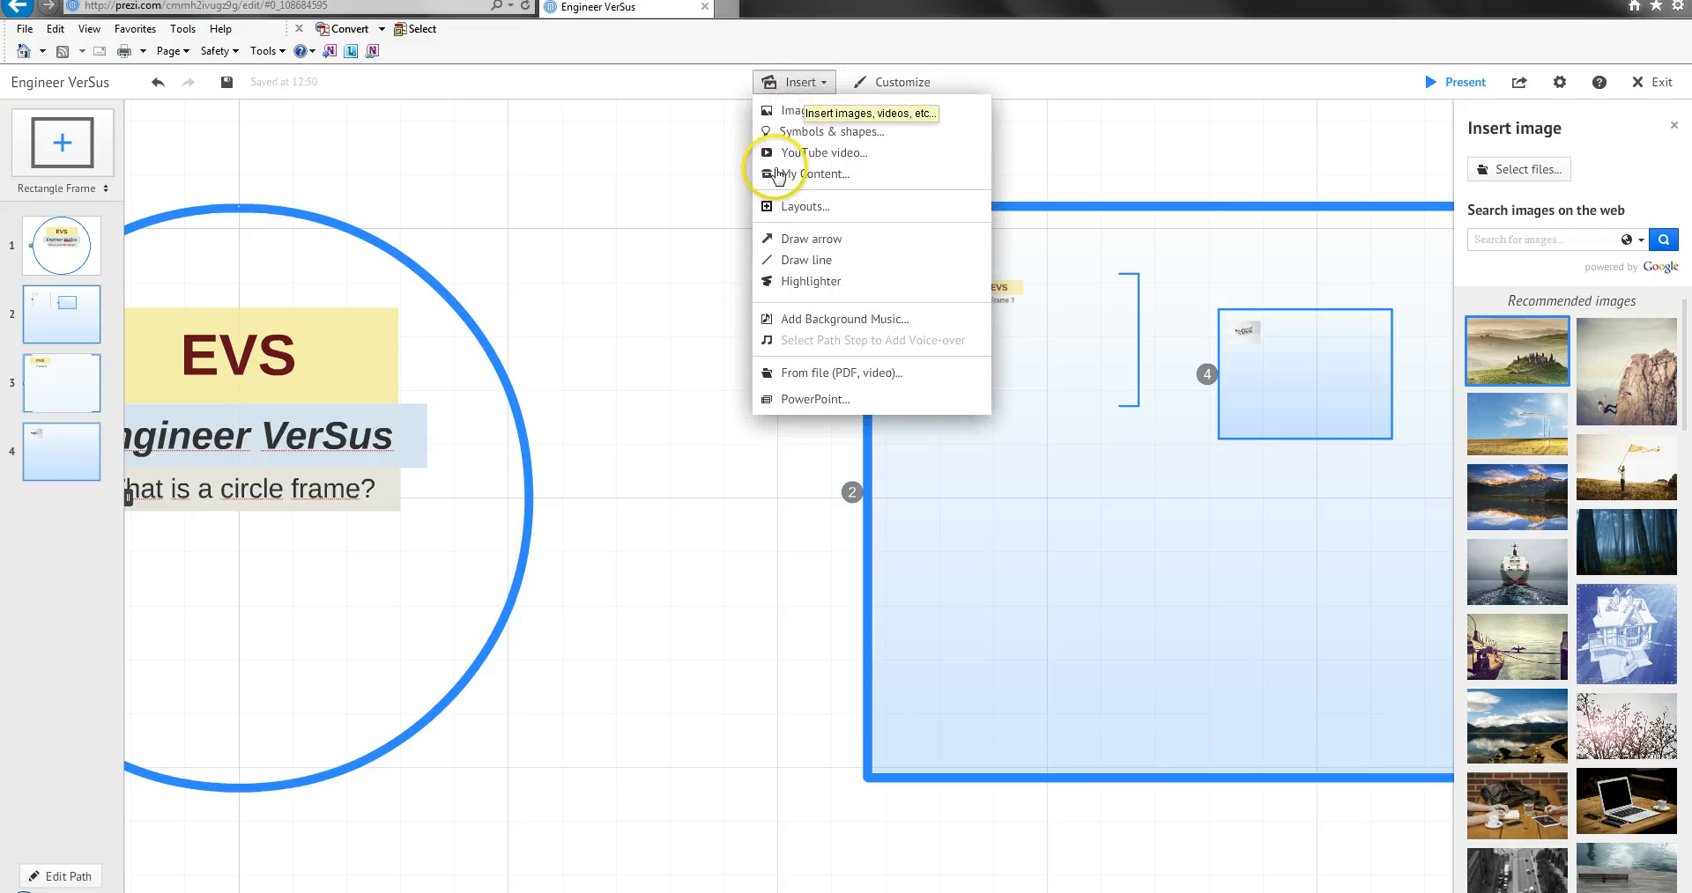
click(788, 245)
mouse_move(517, 369)
mouse_down()
mouse_move(770, 261)
mouse_move(827, 359)
mouse_move(860, 369)
mouse_up()
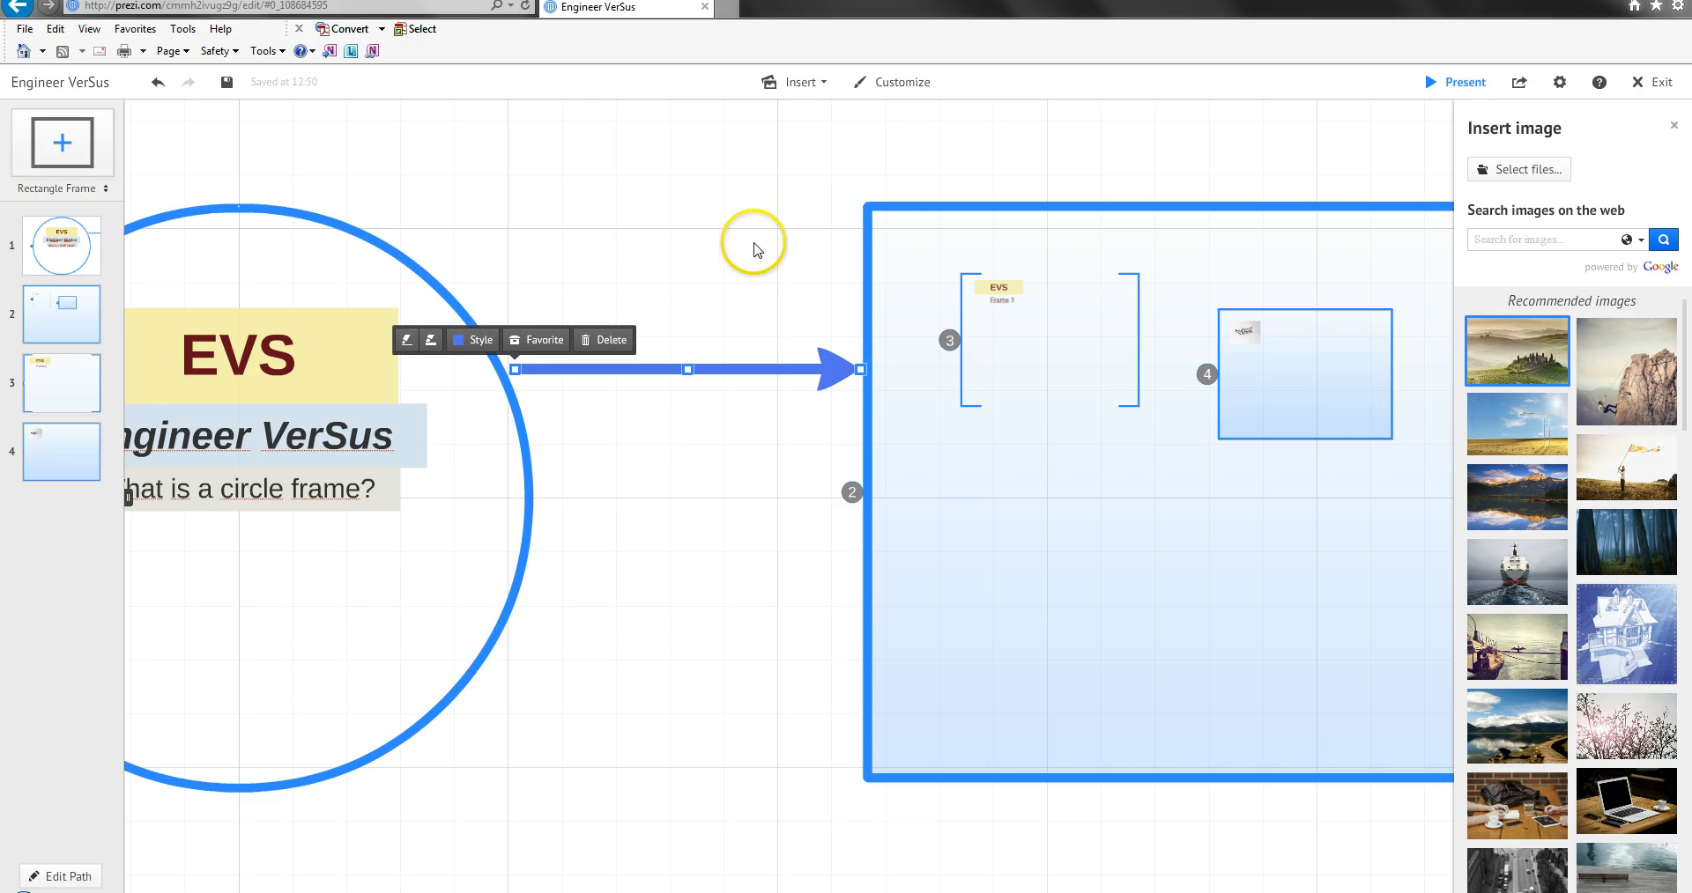
Change the arrow's color style to green.
click(472, 340)
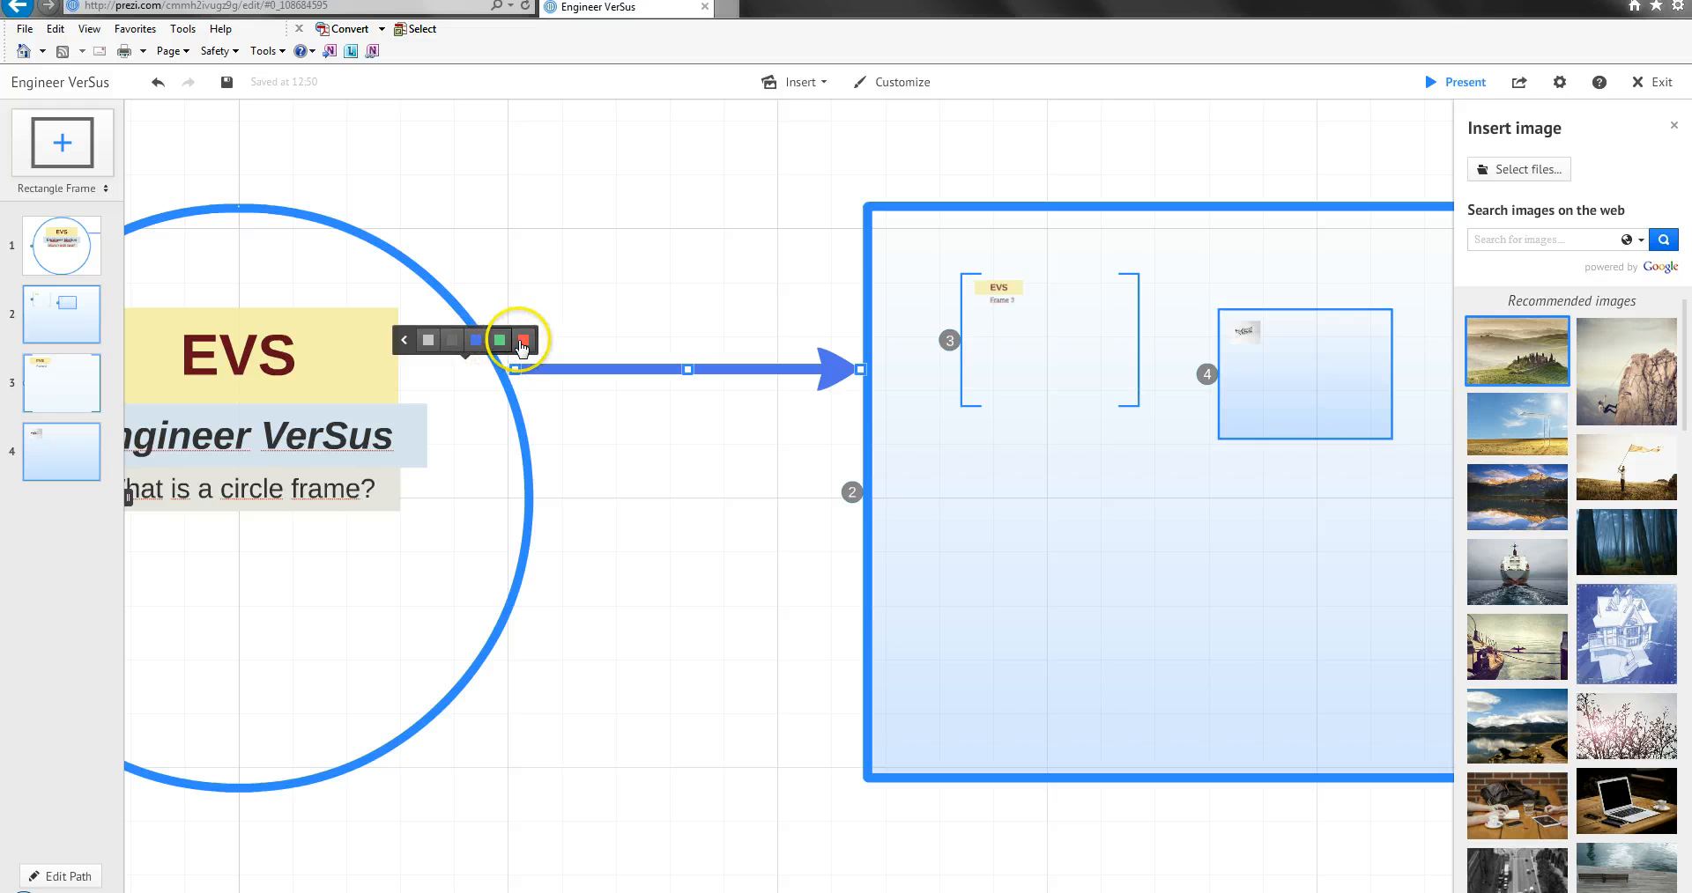
click(521, 344)
click(500, 344)
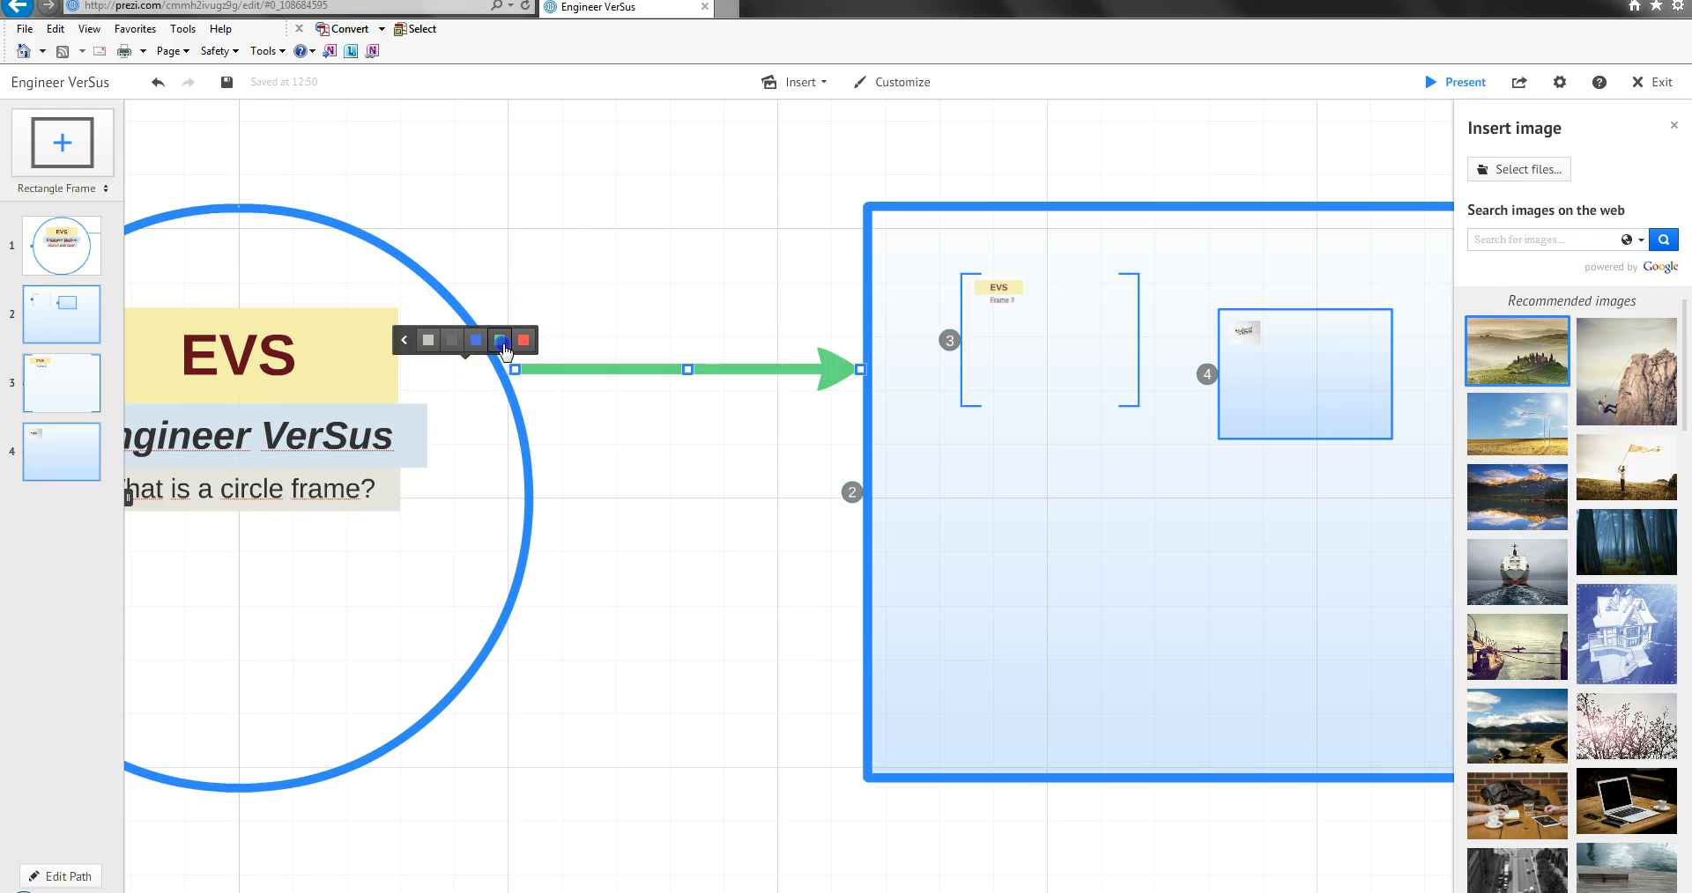
click(388, 347)
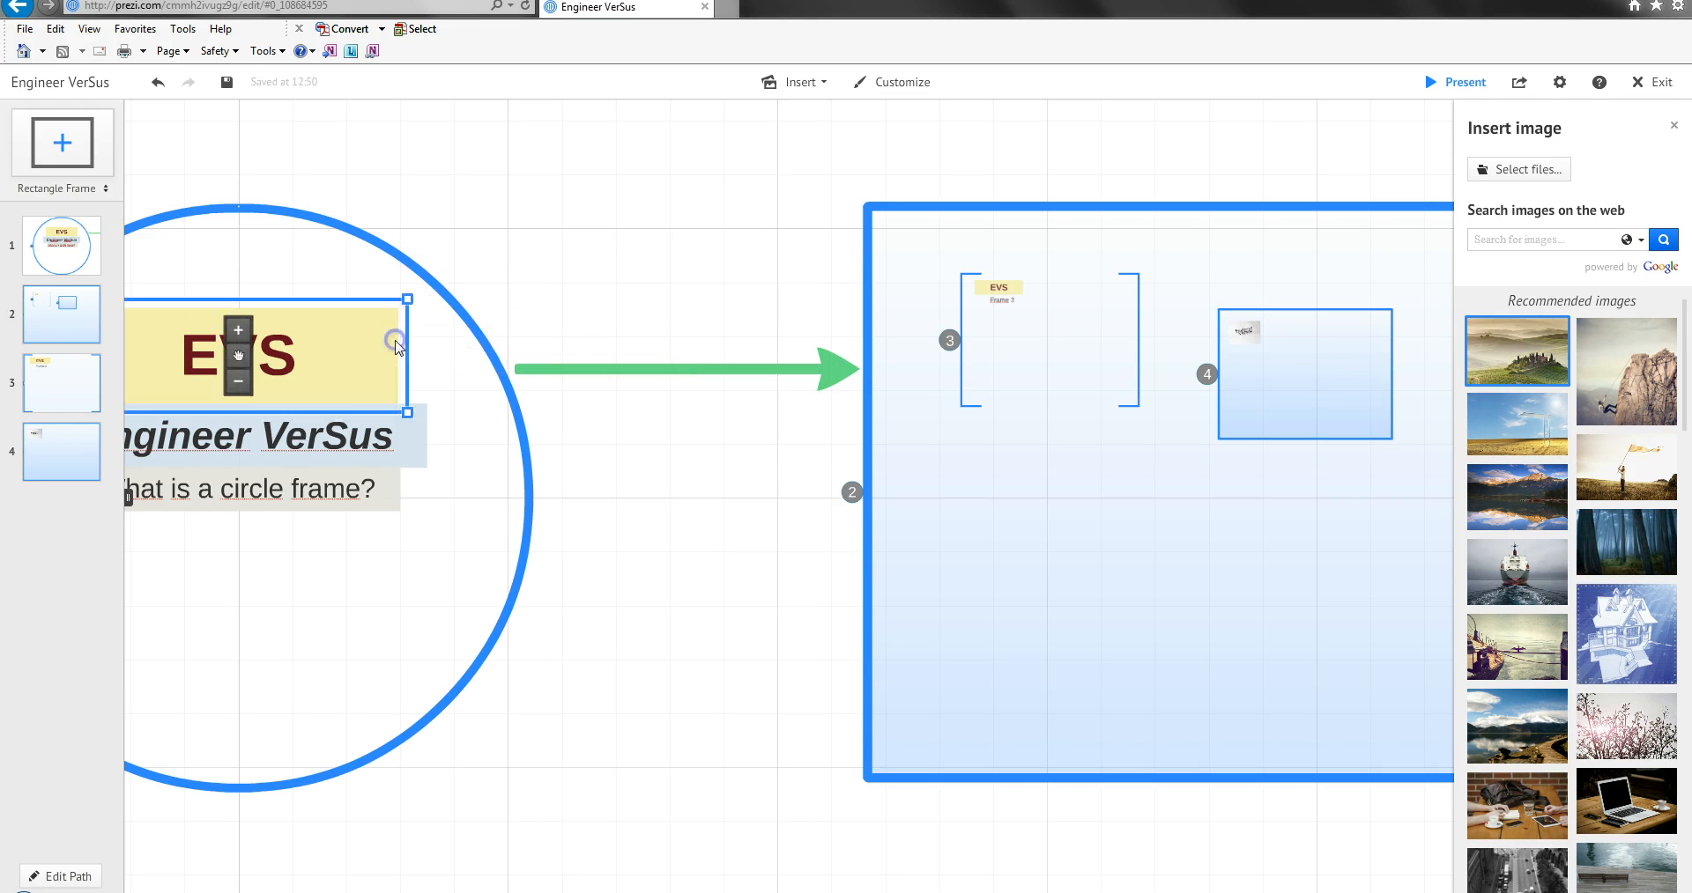
Increase the green arrow's thickness by four increments.
click(587, 368)
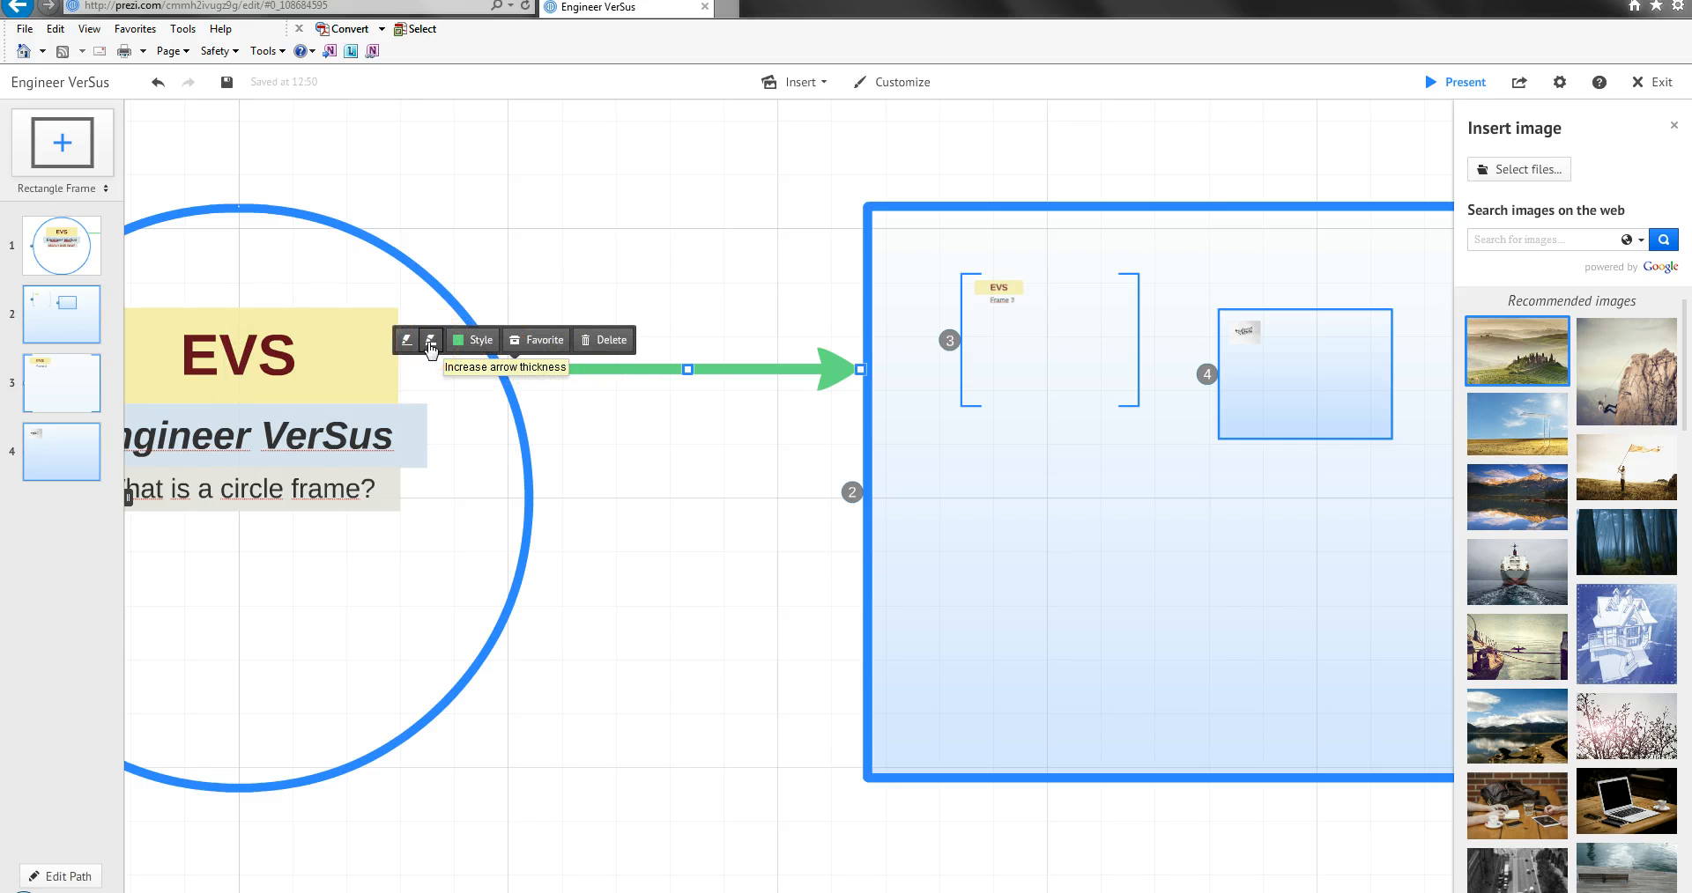
click(430, 343)
click(431, 344)
click(430, 344)
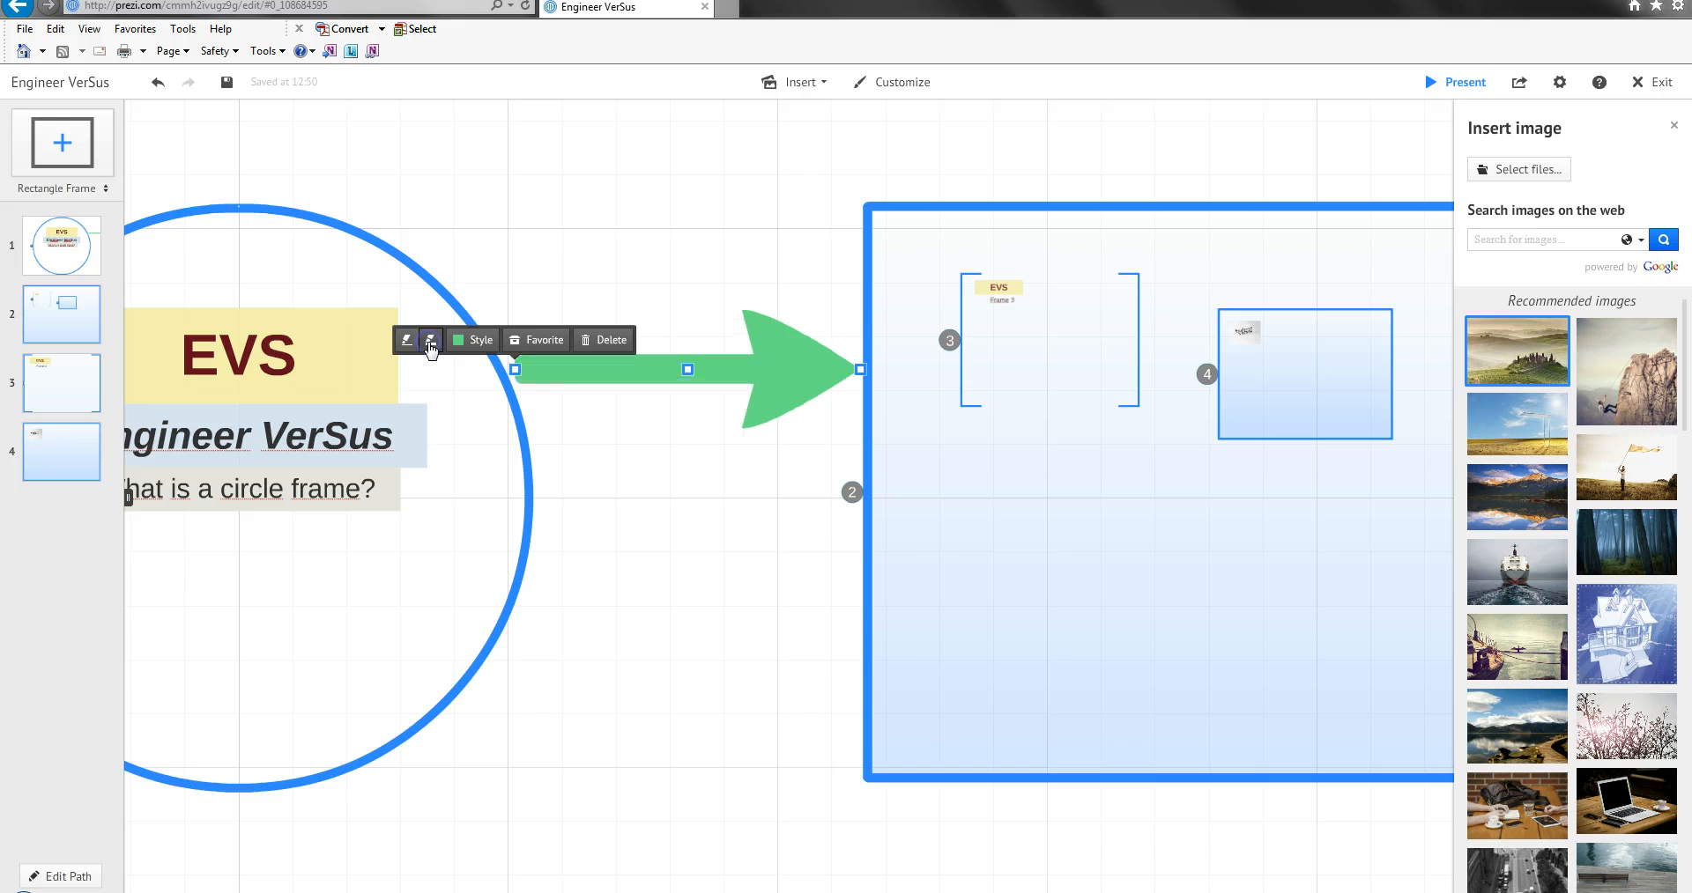
click(431, 346)
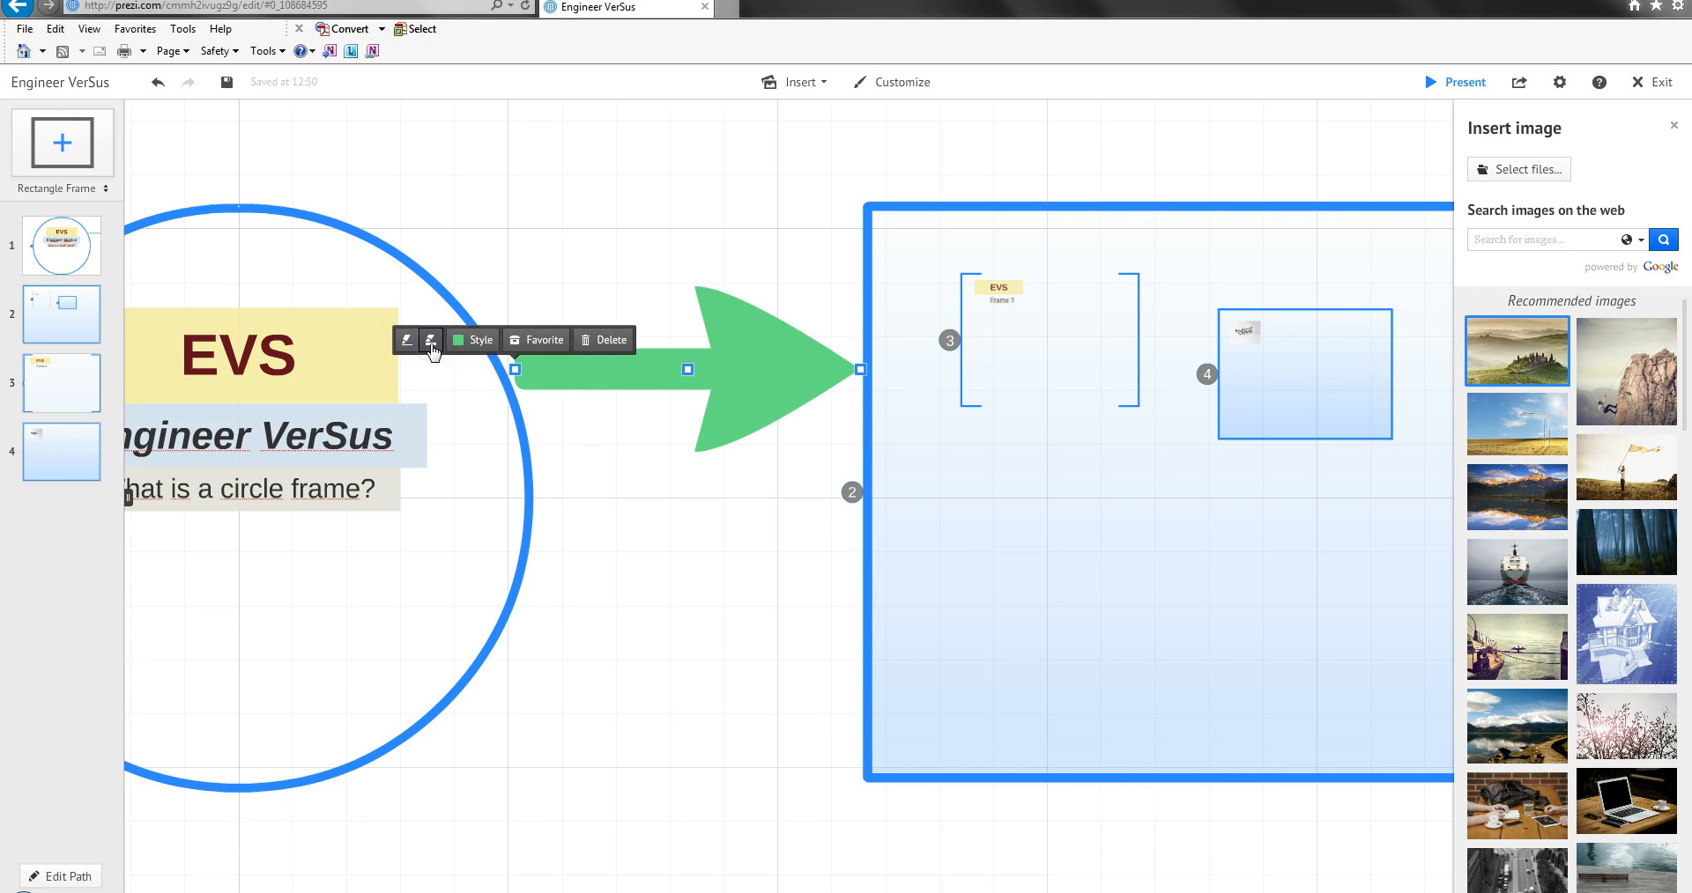
Reduce the green arrow's thickness by four increments and thicken it again by four.
click(408, 343)
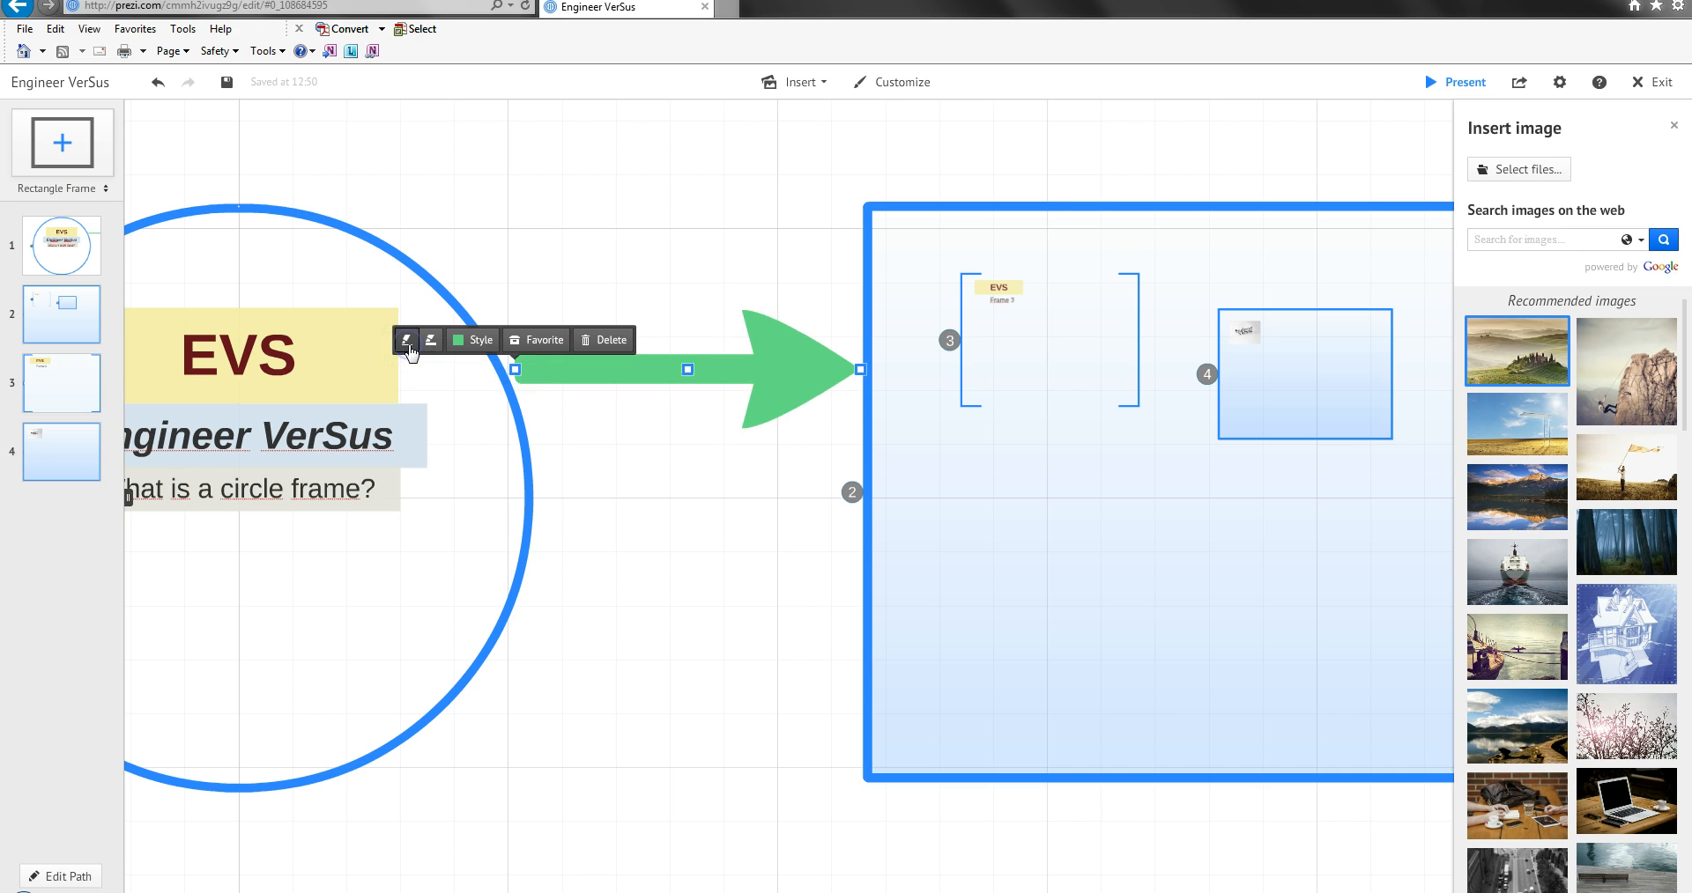
click(409, 346)
click(408, 345)
click(409, 346)
click(409, 345)
click(430, 344)
click(431, 345)
click(431, 345)
click(431, 345)
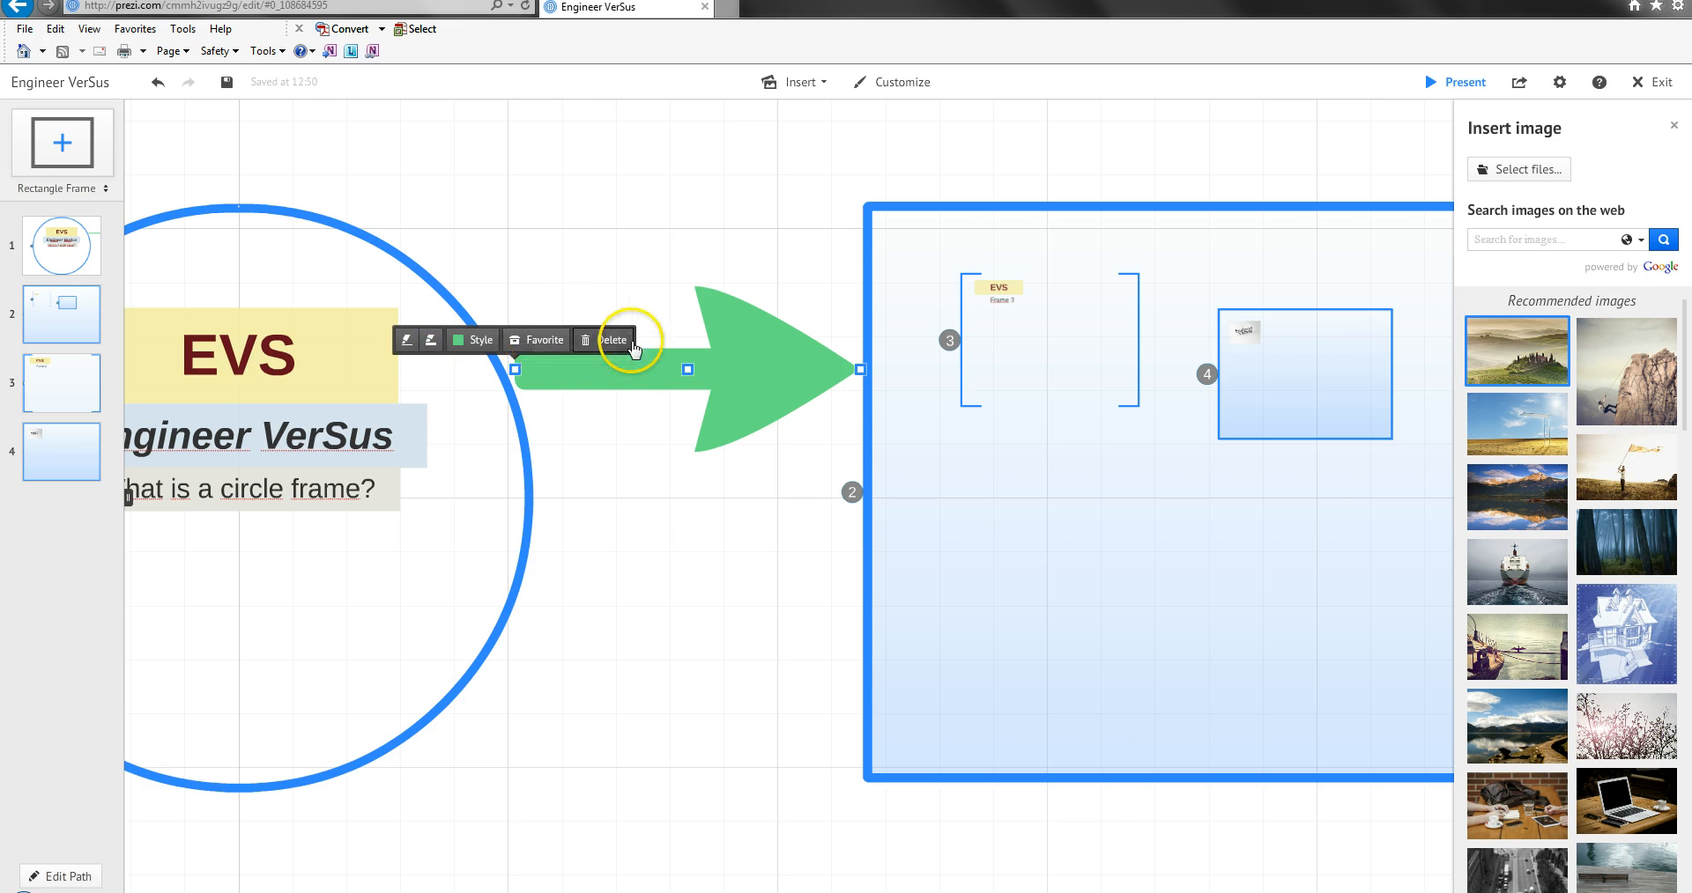
click(596, 268)
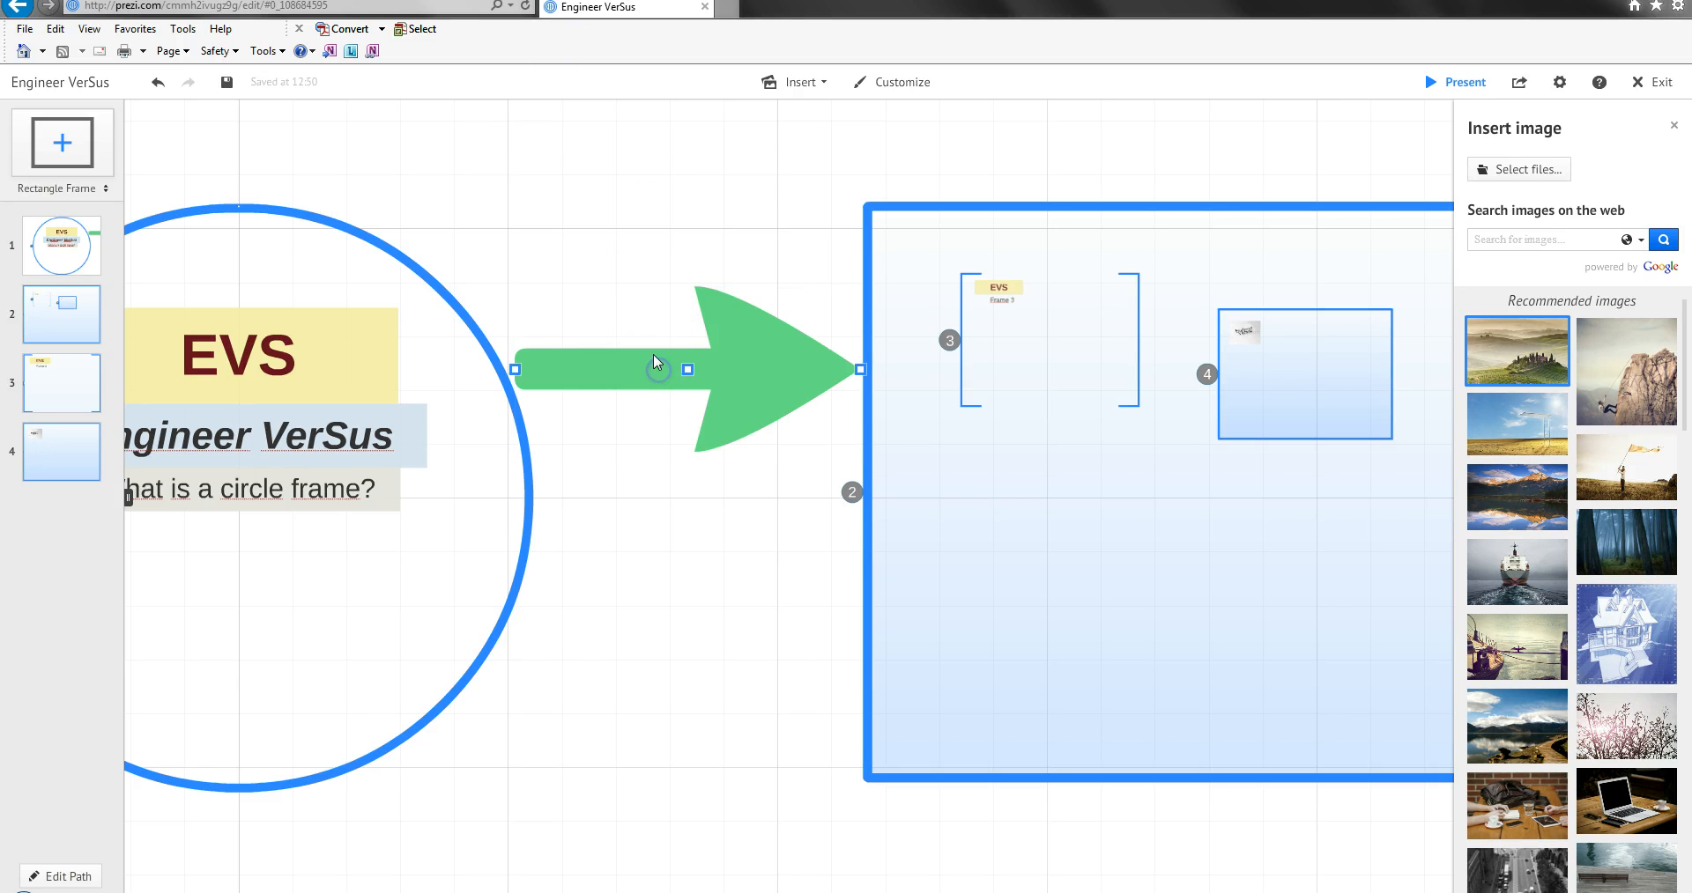
Bend the green arrow into a downward curve at its midpoint and move its tail lower along the circle frame's edge.
click(688, 375)
drag(688, 370, 696, 462)
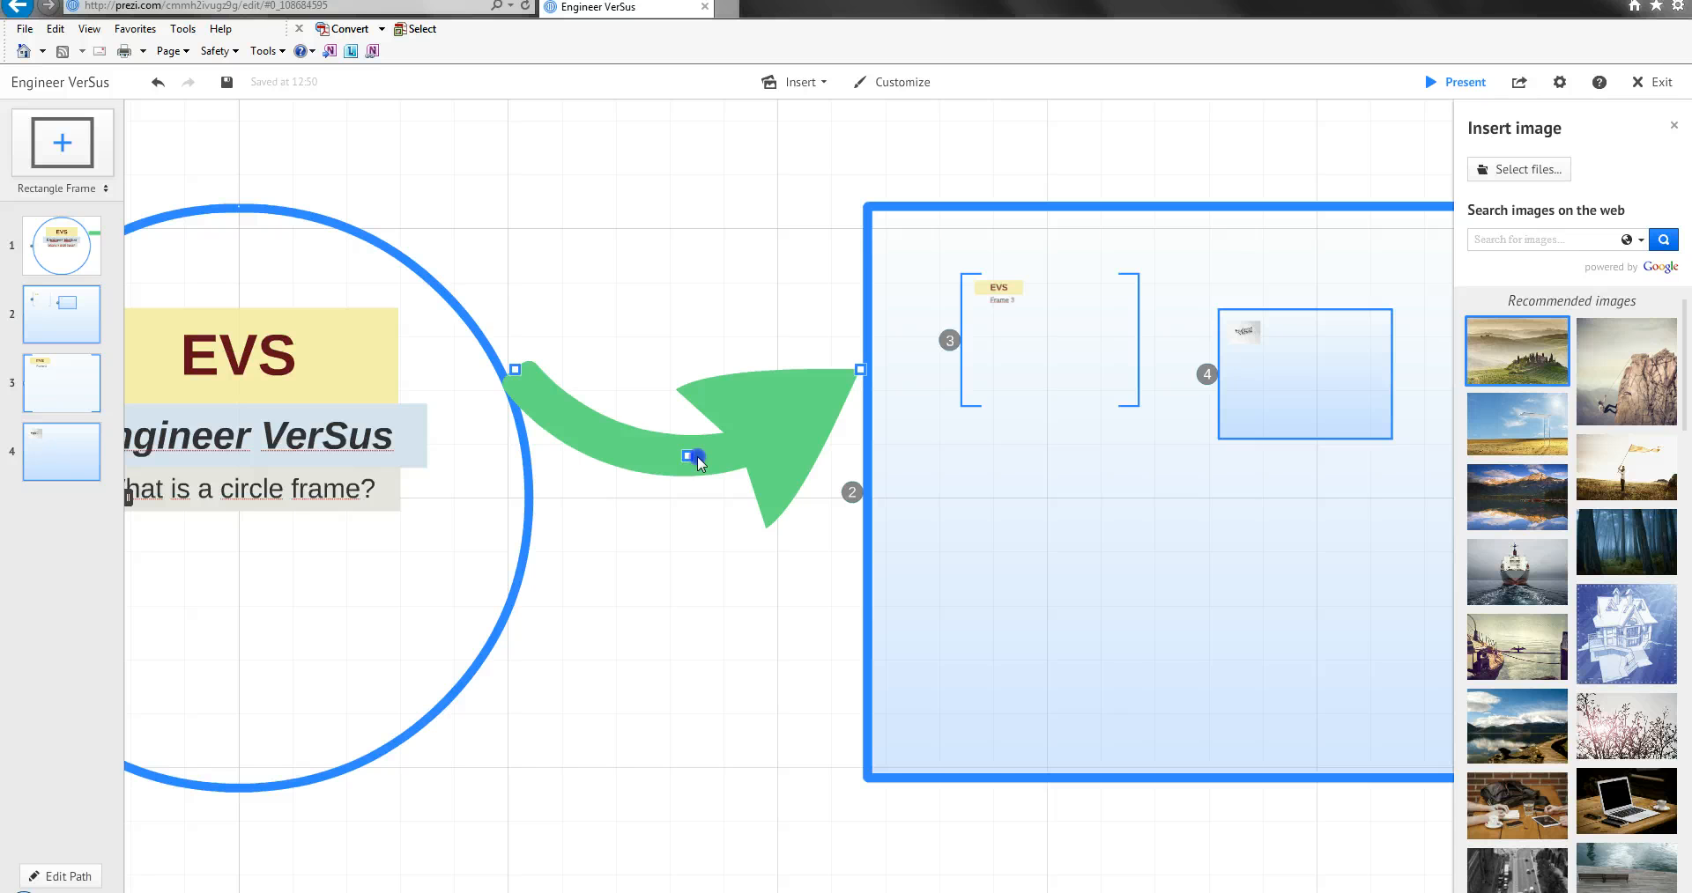
click(519, 371)
drag(517, 372, 519, 592)
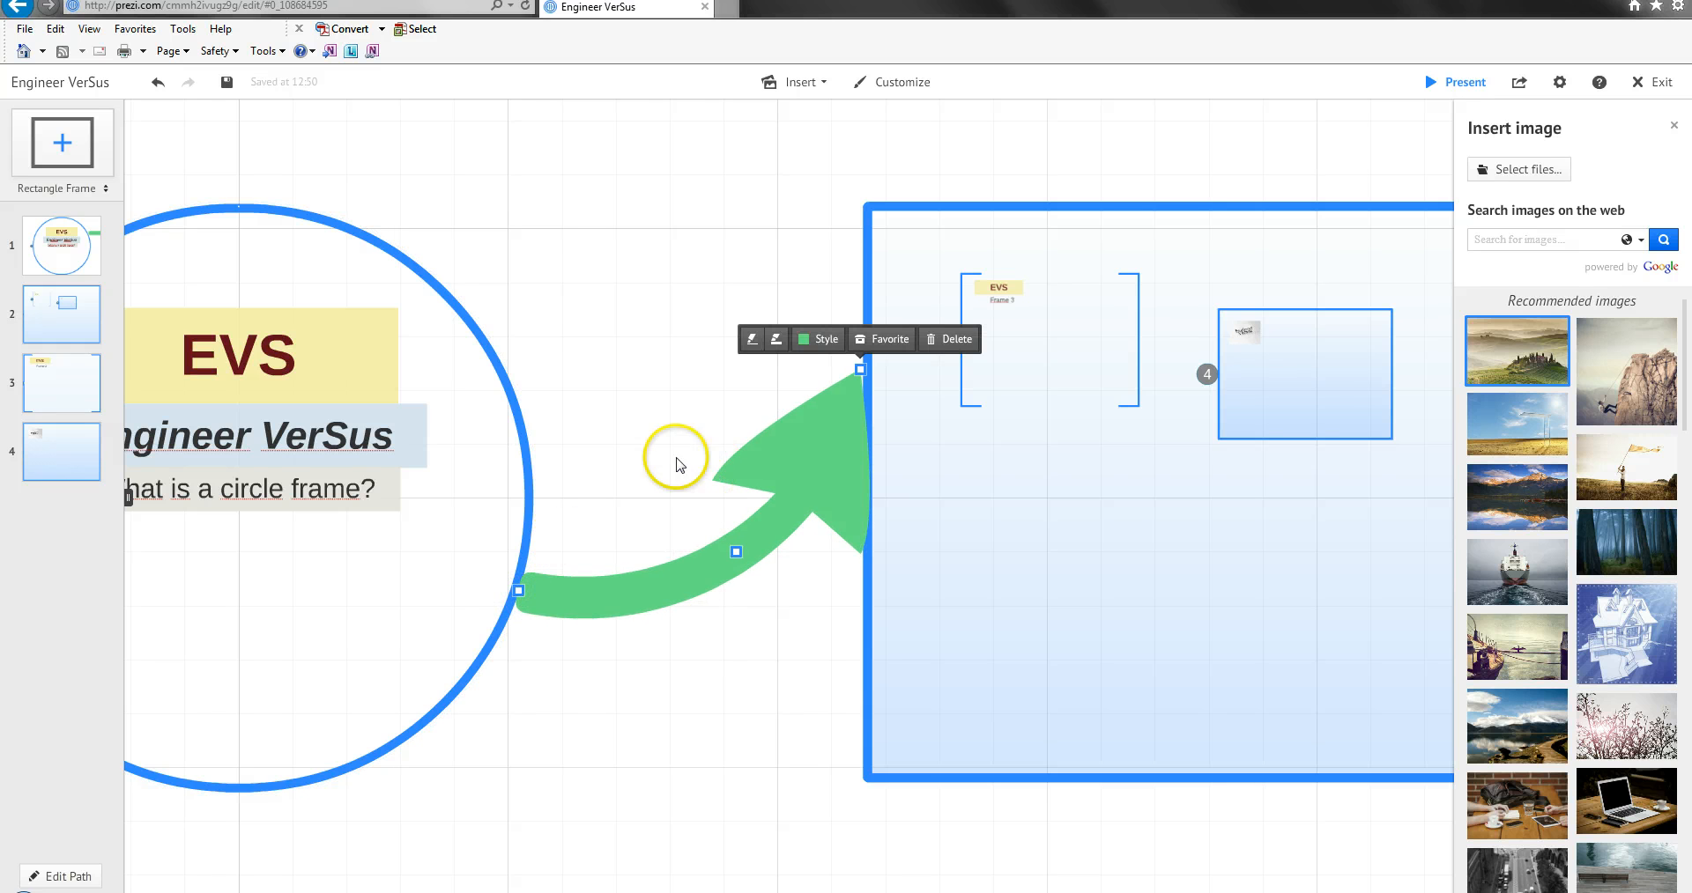
Extend the green arrow's head to just below the bracket frame and its tail into the circle frame, shifting the whole arrow slightly right.
drag(861, 369, 1066, 423)
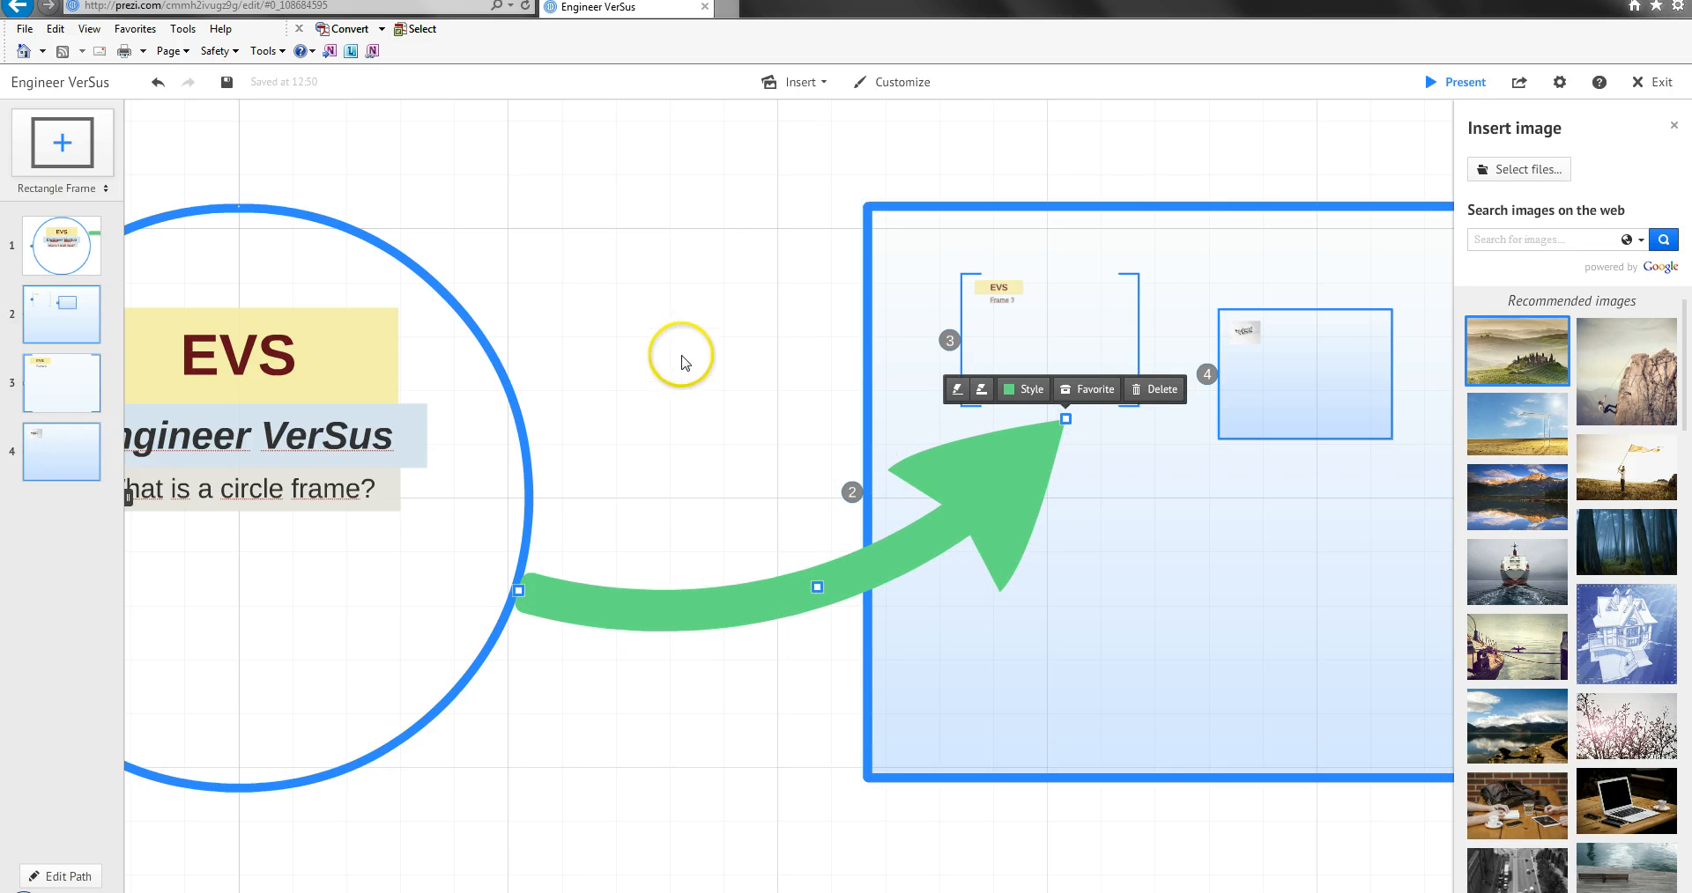
drag(519, 590, 446, 585)
click(672, 488)
click(1062, 429)
click(1004, 491)
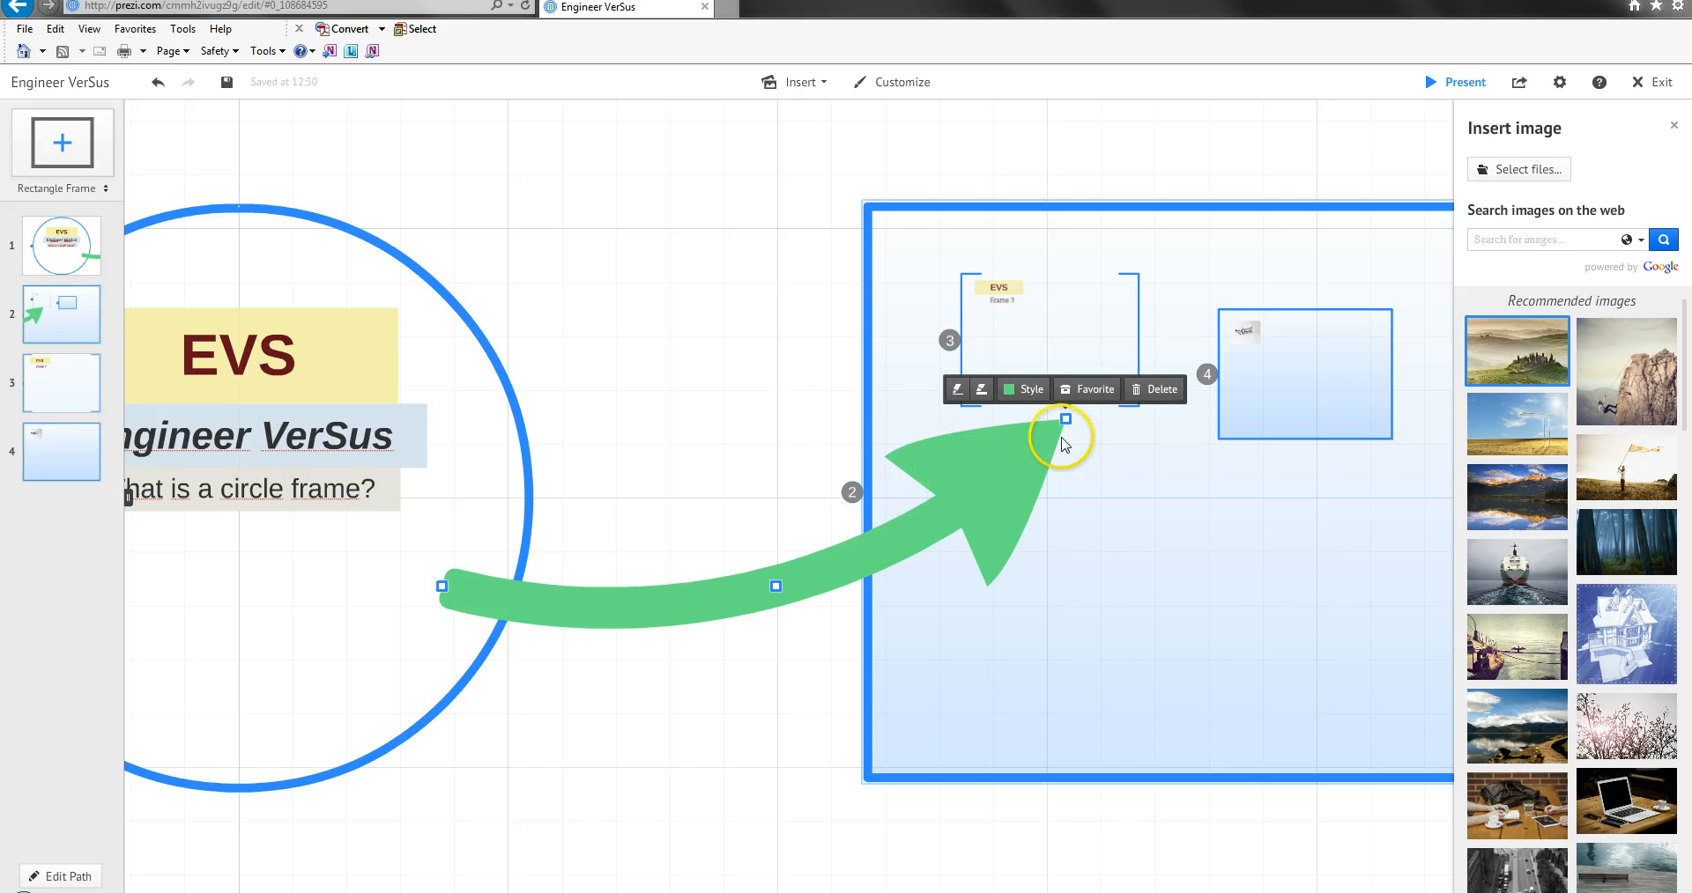
mouse_move(991, 483)
mouse_down()
mouse_move(925, 430)
mouse_move(984, 481)
mouse_move(1038, 479)
mouse_move(1002, 483)
mouse_up()
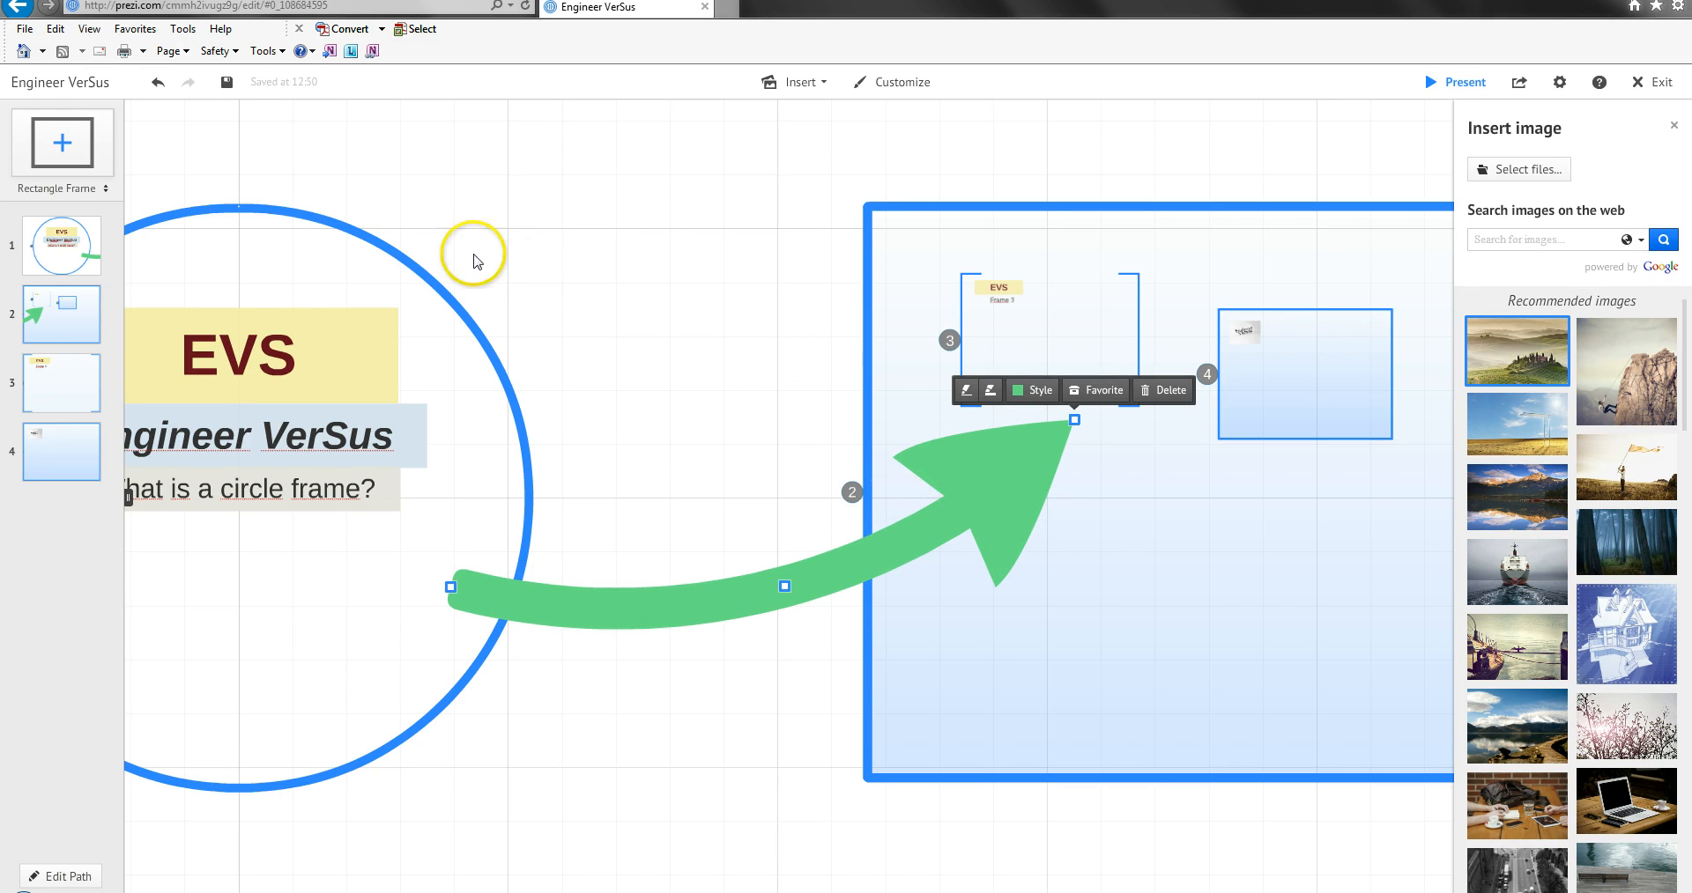
click(159, 85)
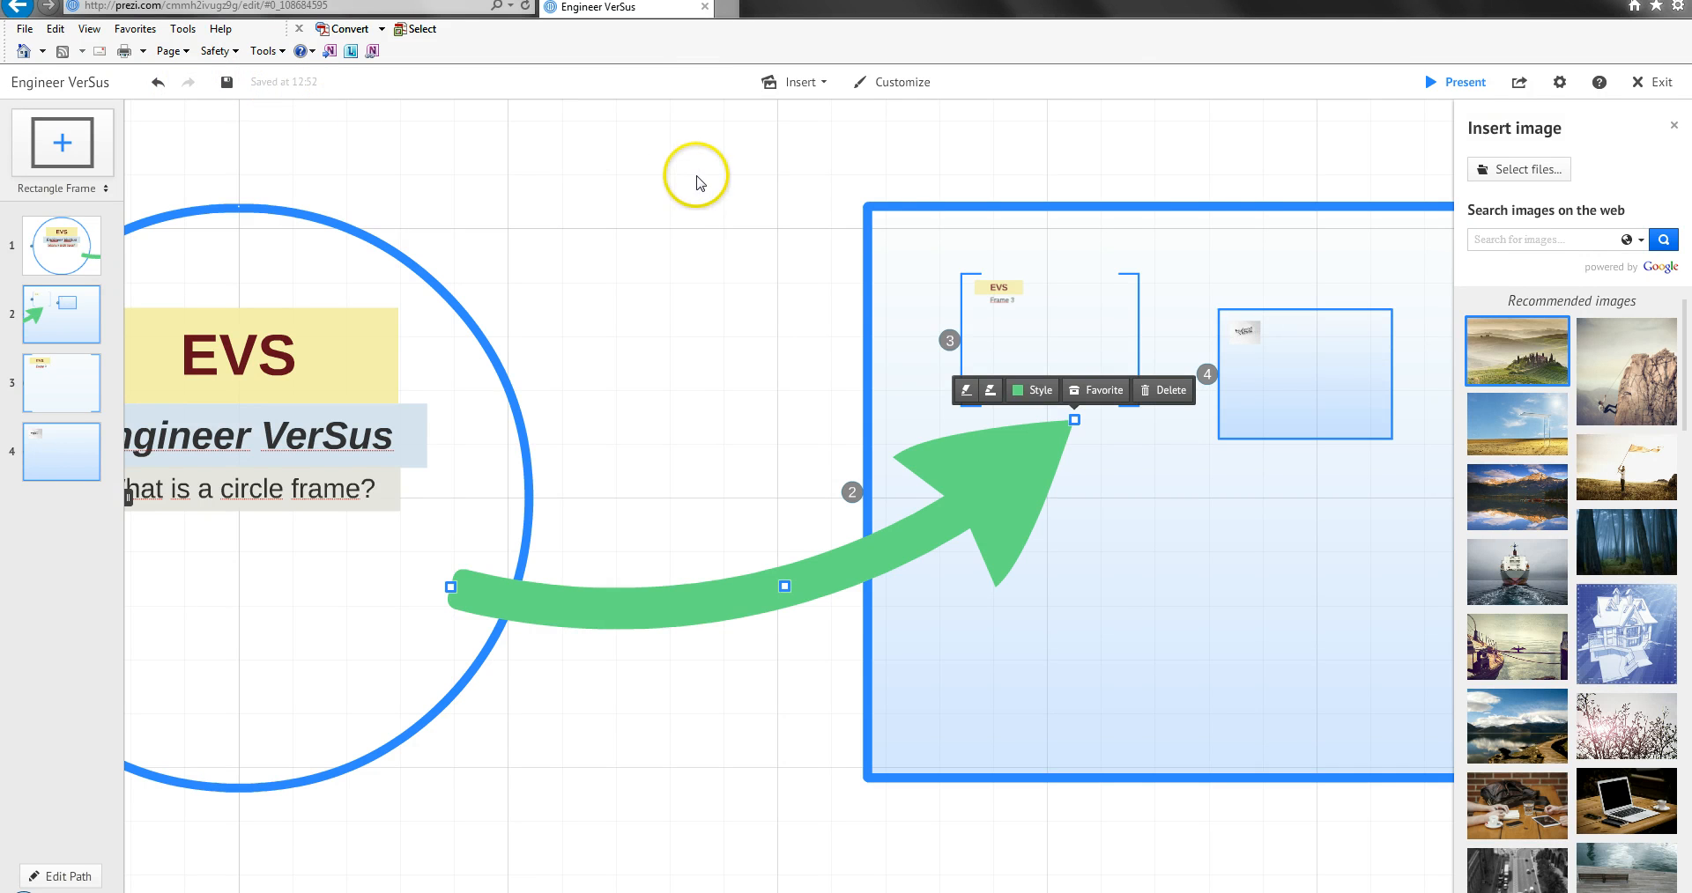
click(675, 305)
Draw a straight diagonal line between the bracket frame and the nested rectangle frame.
click(800, 82)
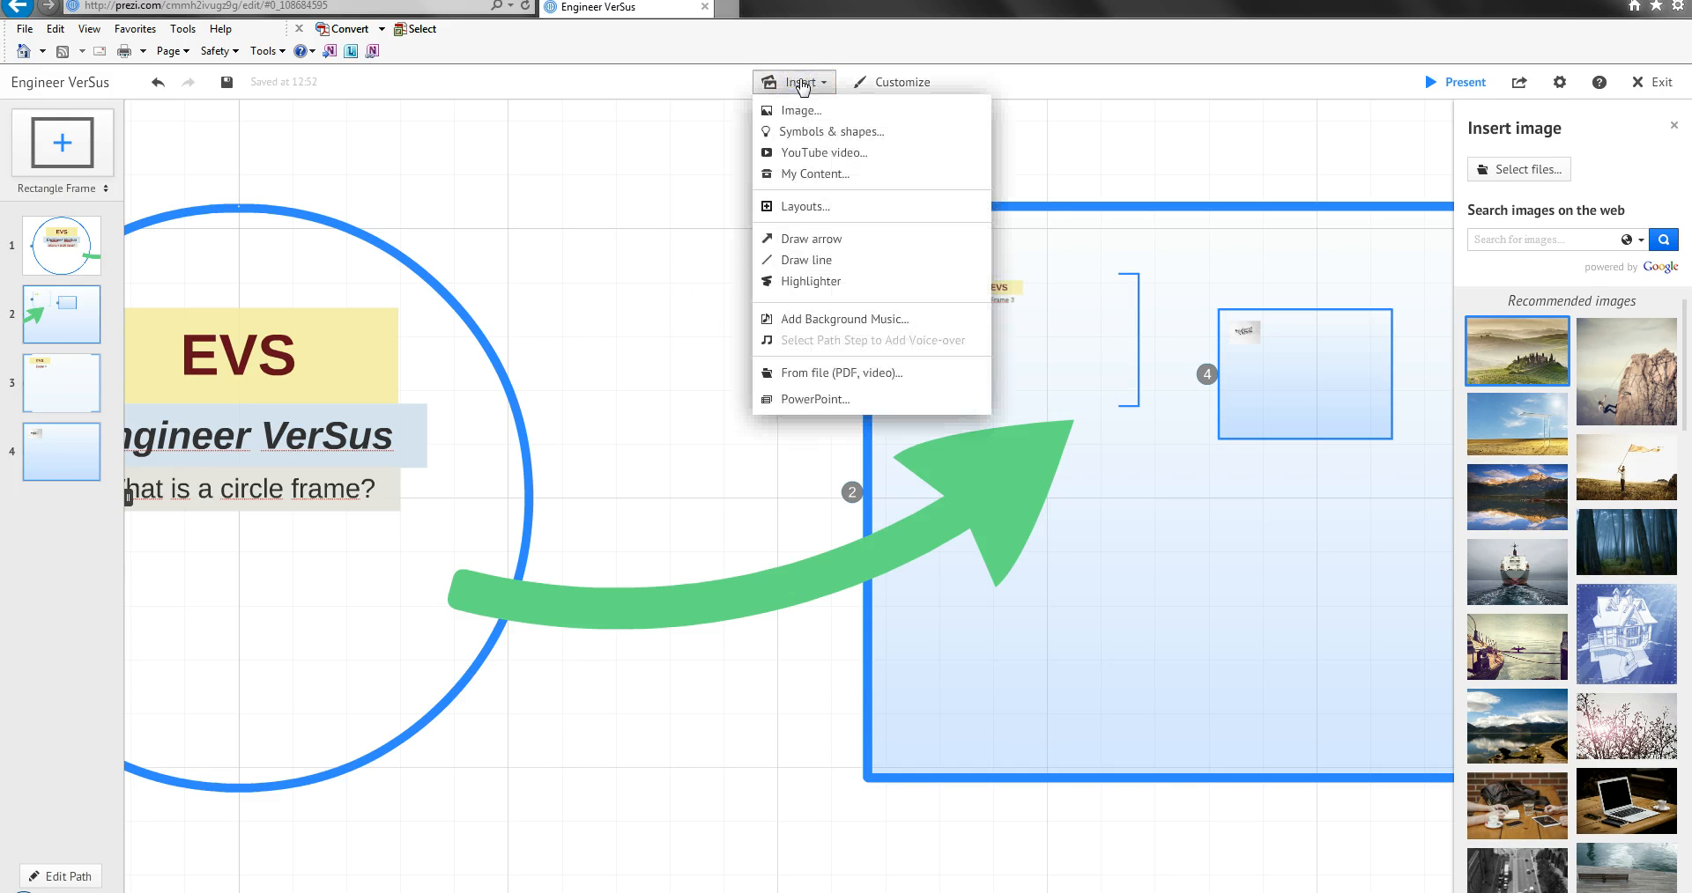
click(807, 260)
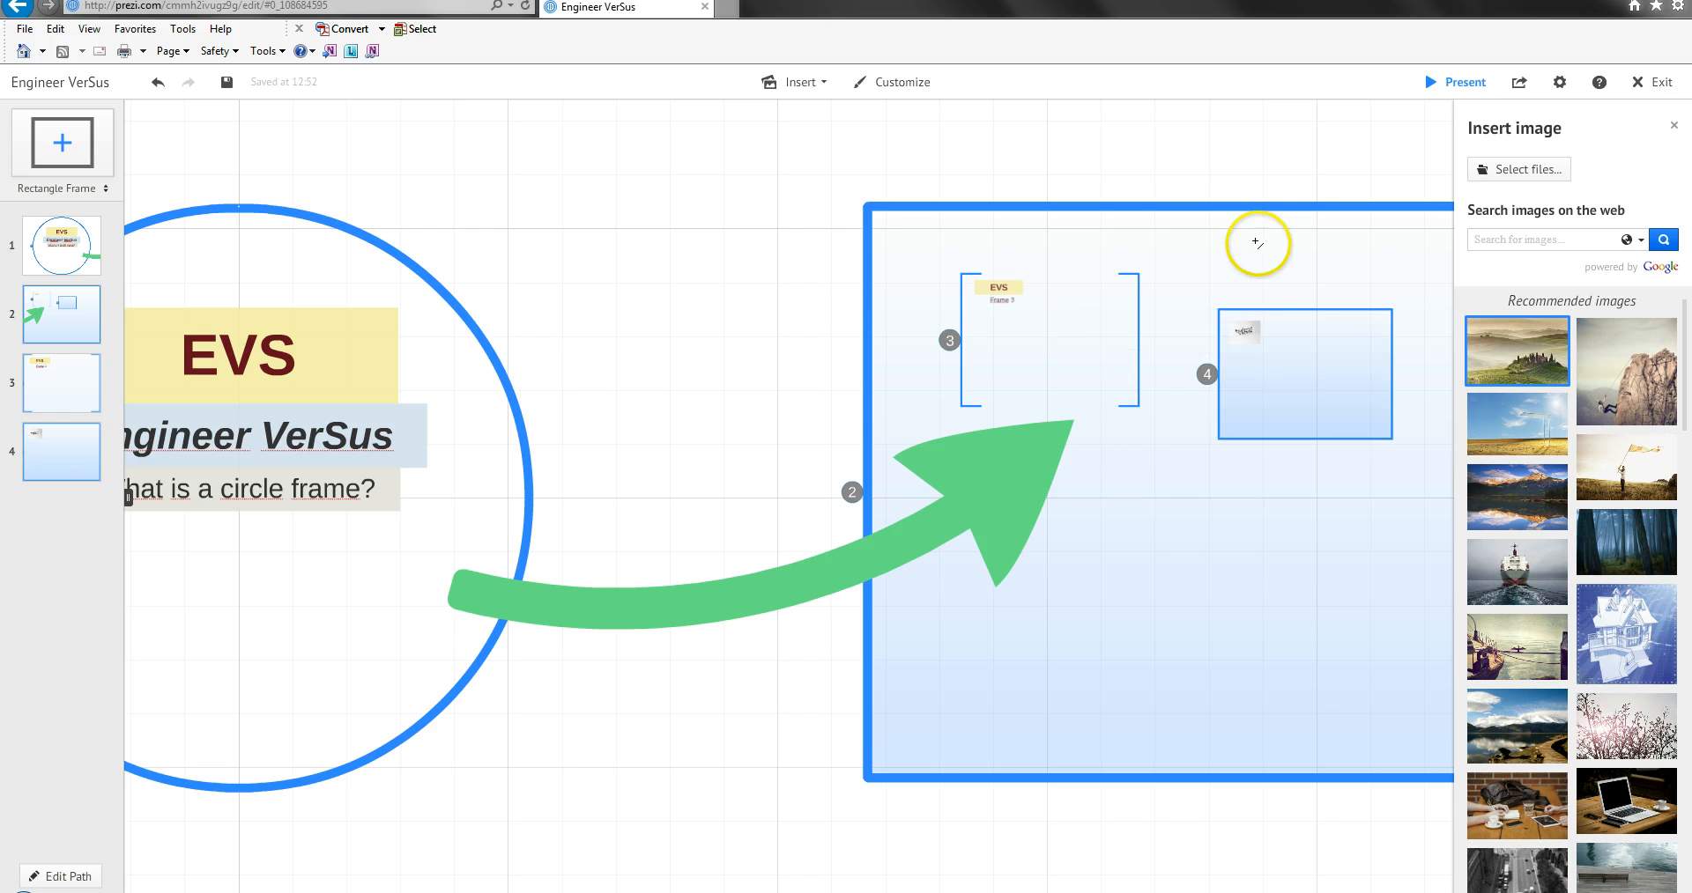
drag(1161, 433, 1084, 525)
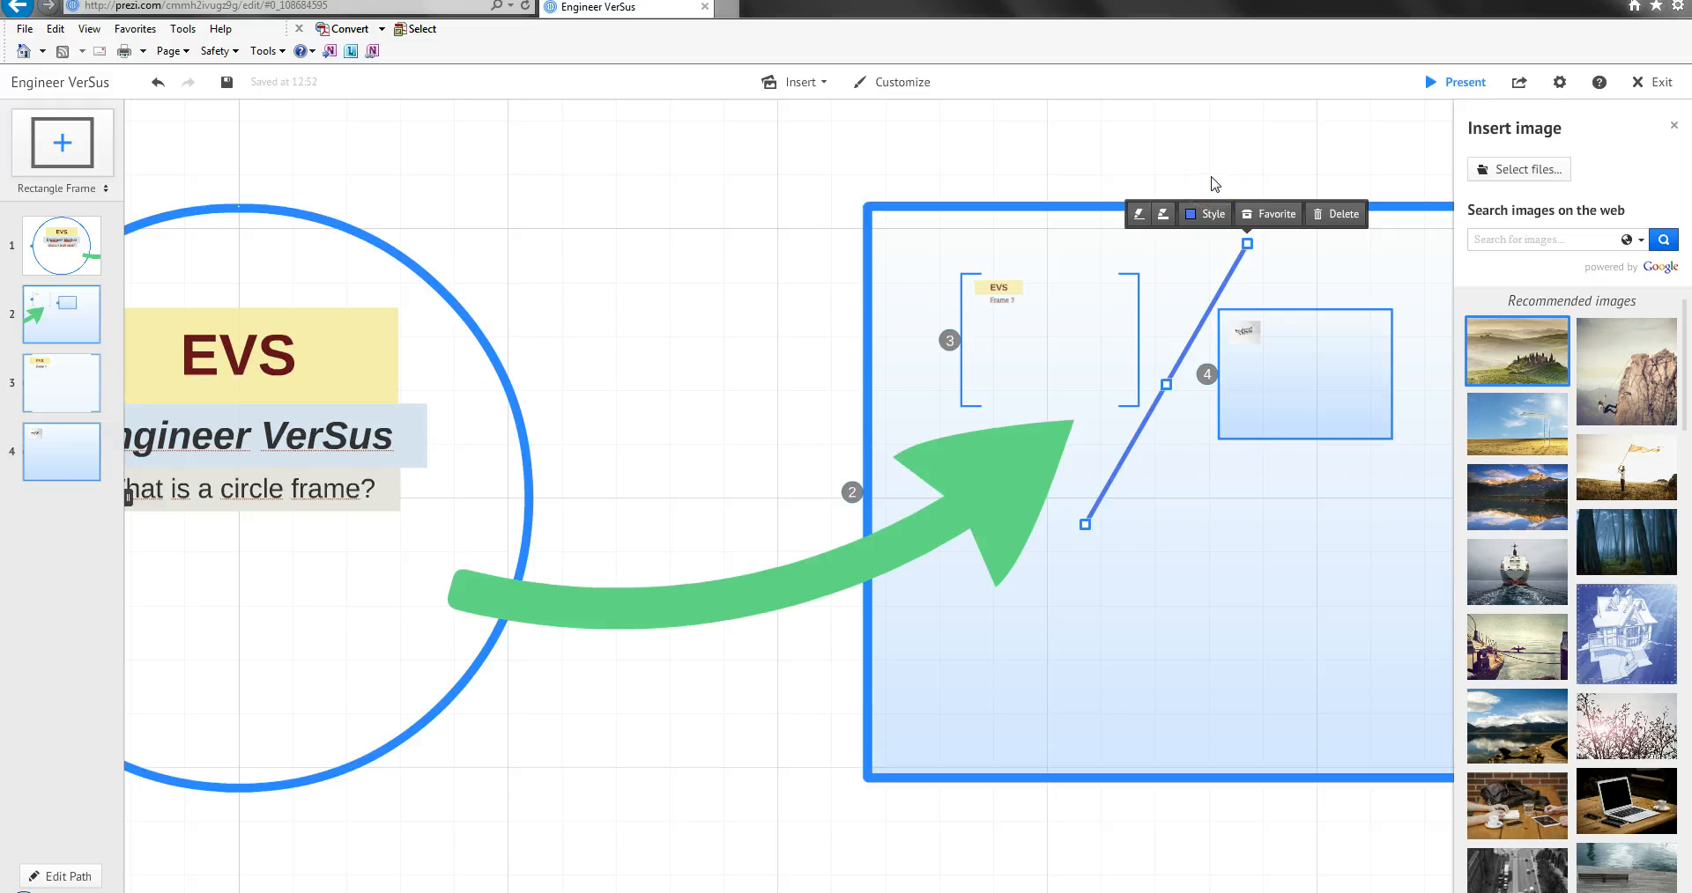
click(1212, 180)
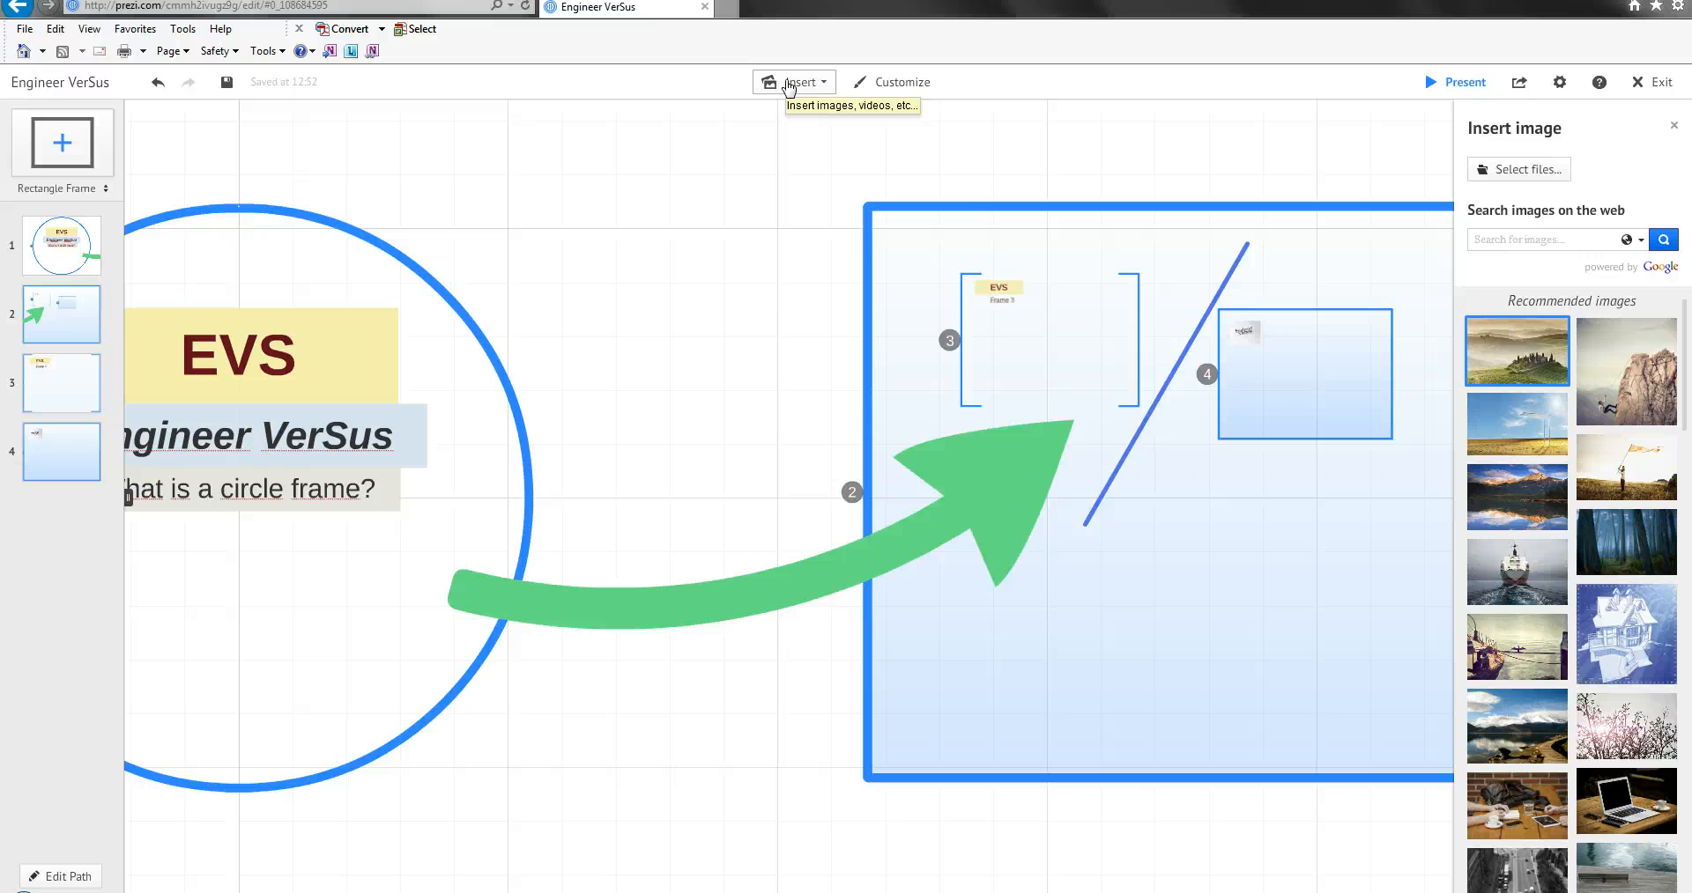
Draw a wavy highlighter stroke above and across the bracket frame, and delete it.
click(789, 85)
click(809, 261)
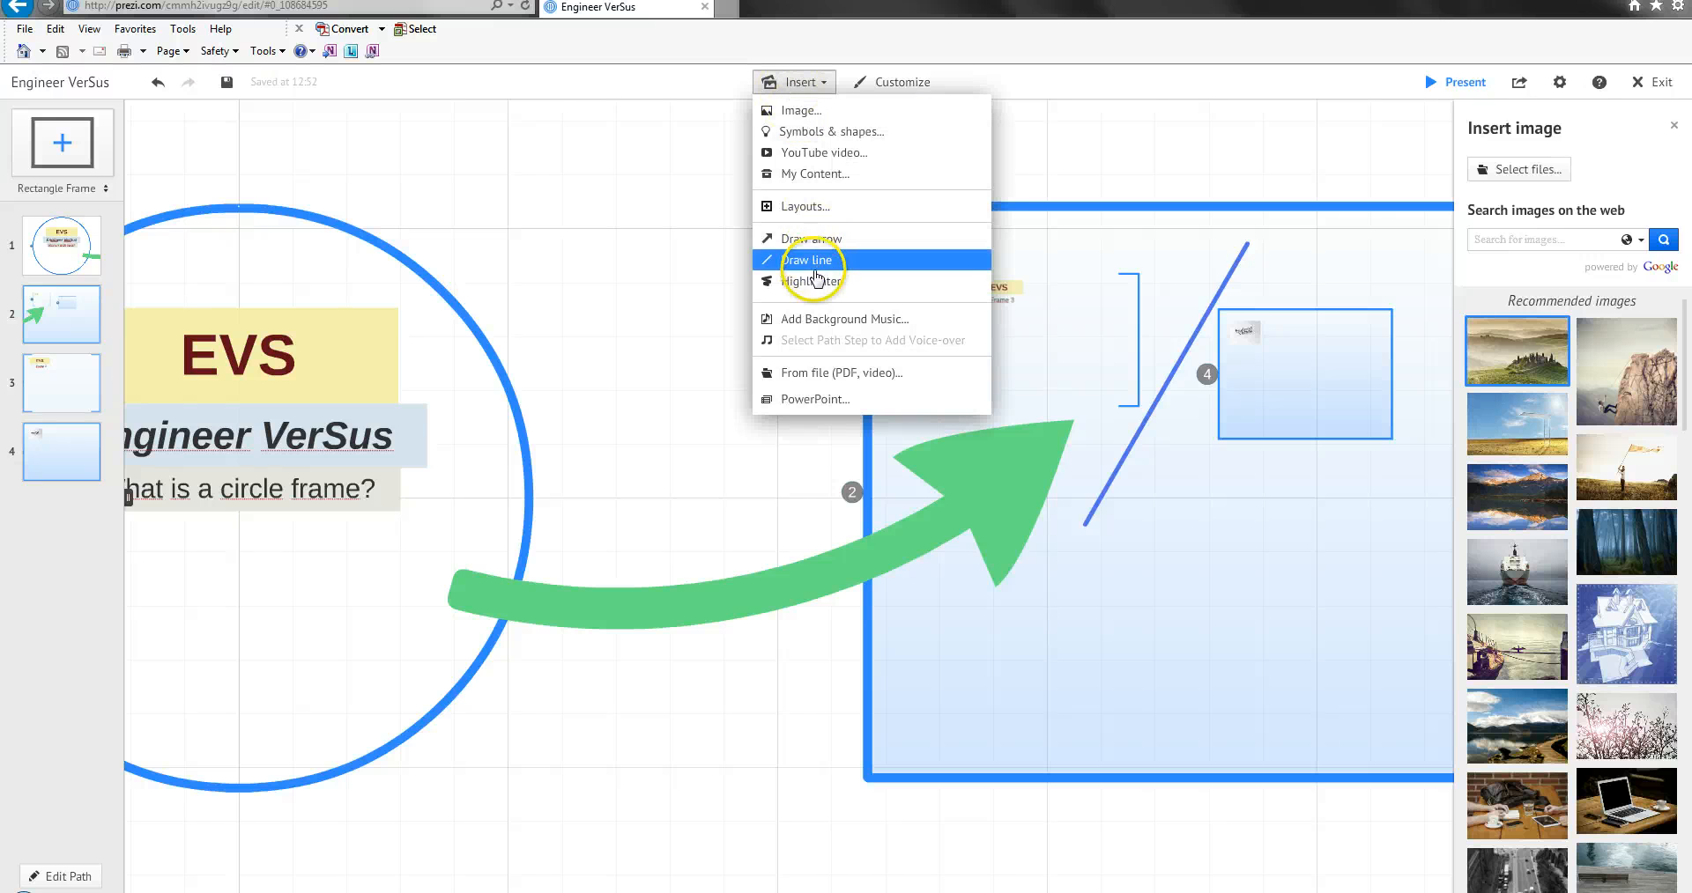
drag(981, 245, 1047, 238)
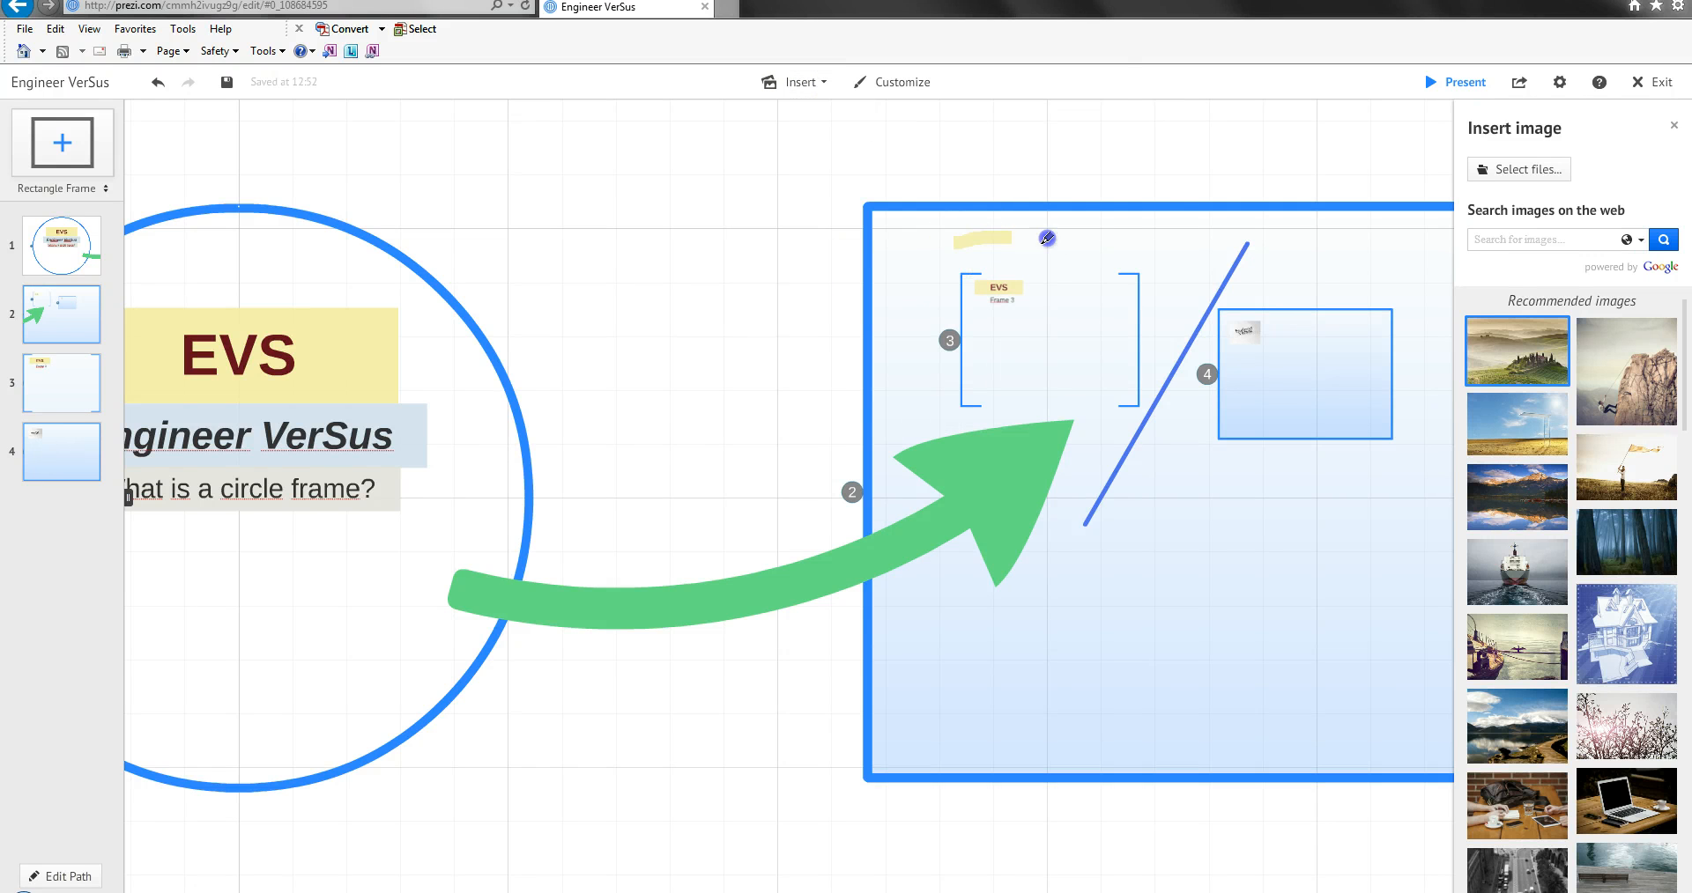
click(1163, 260)
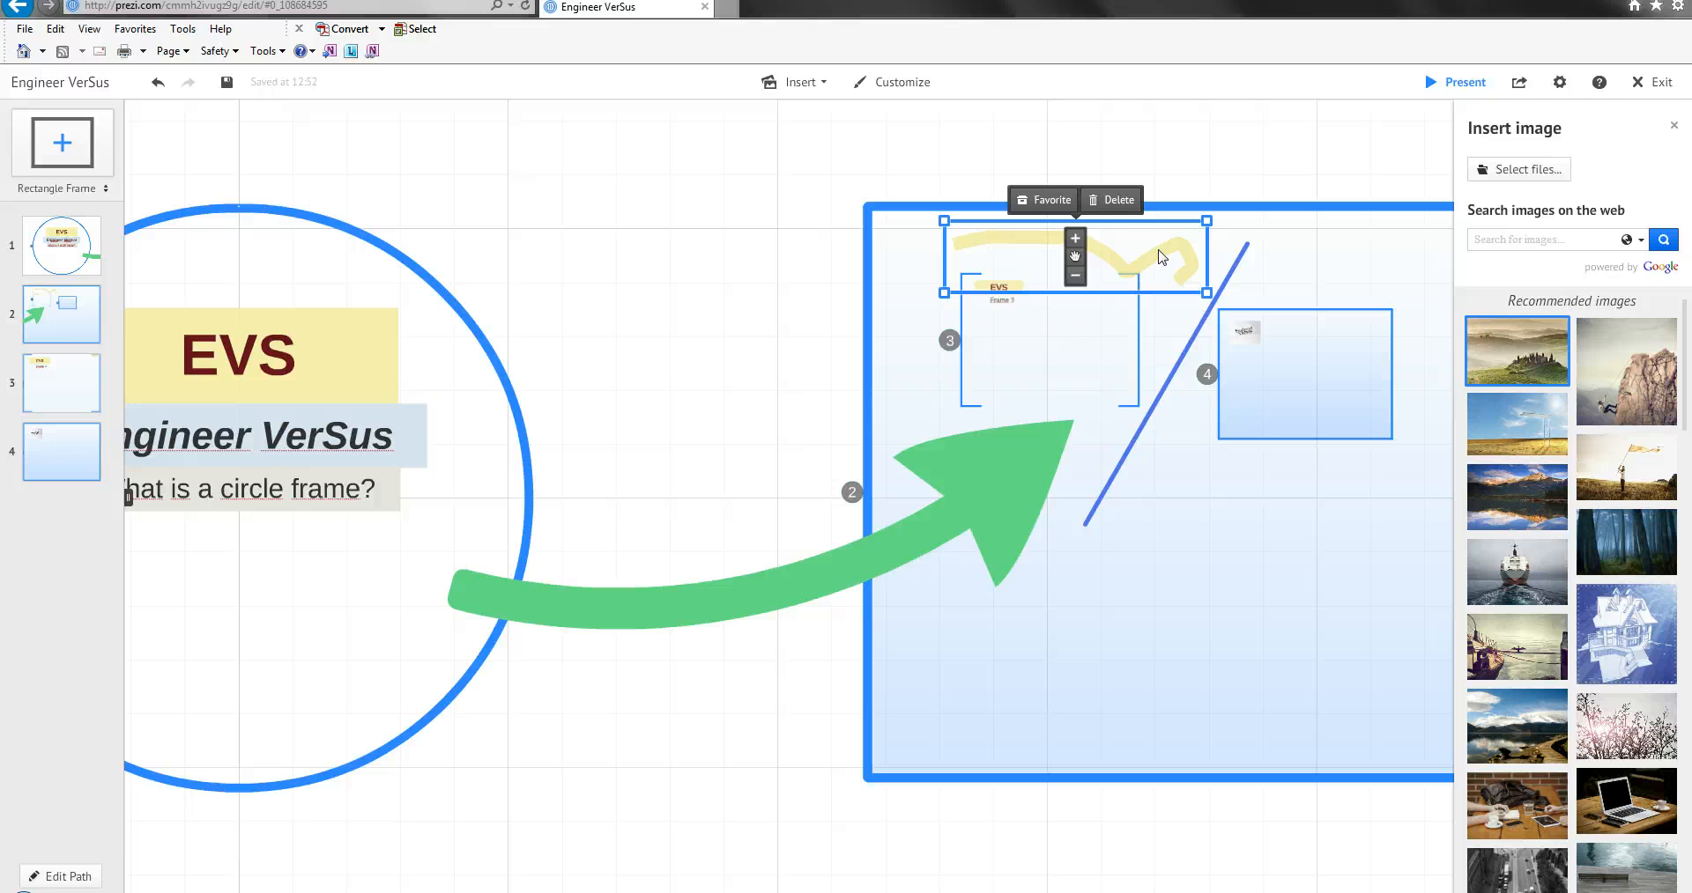
click(1118, 202)
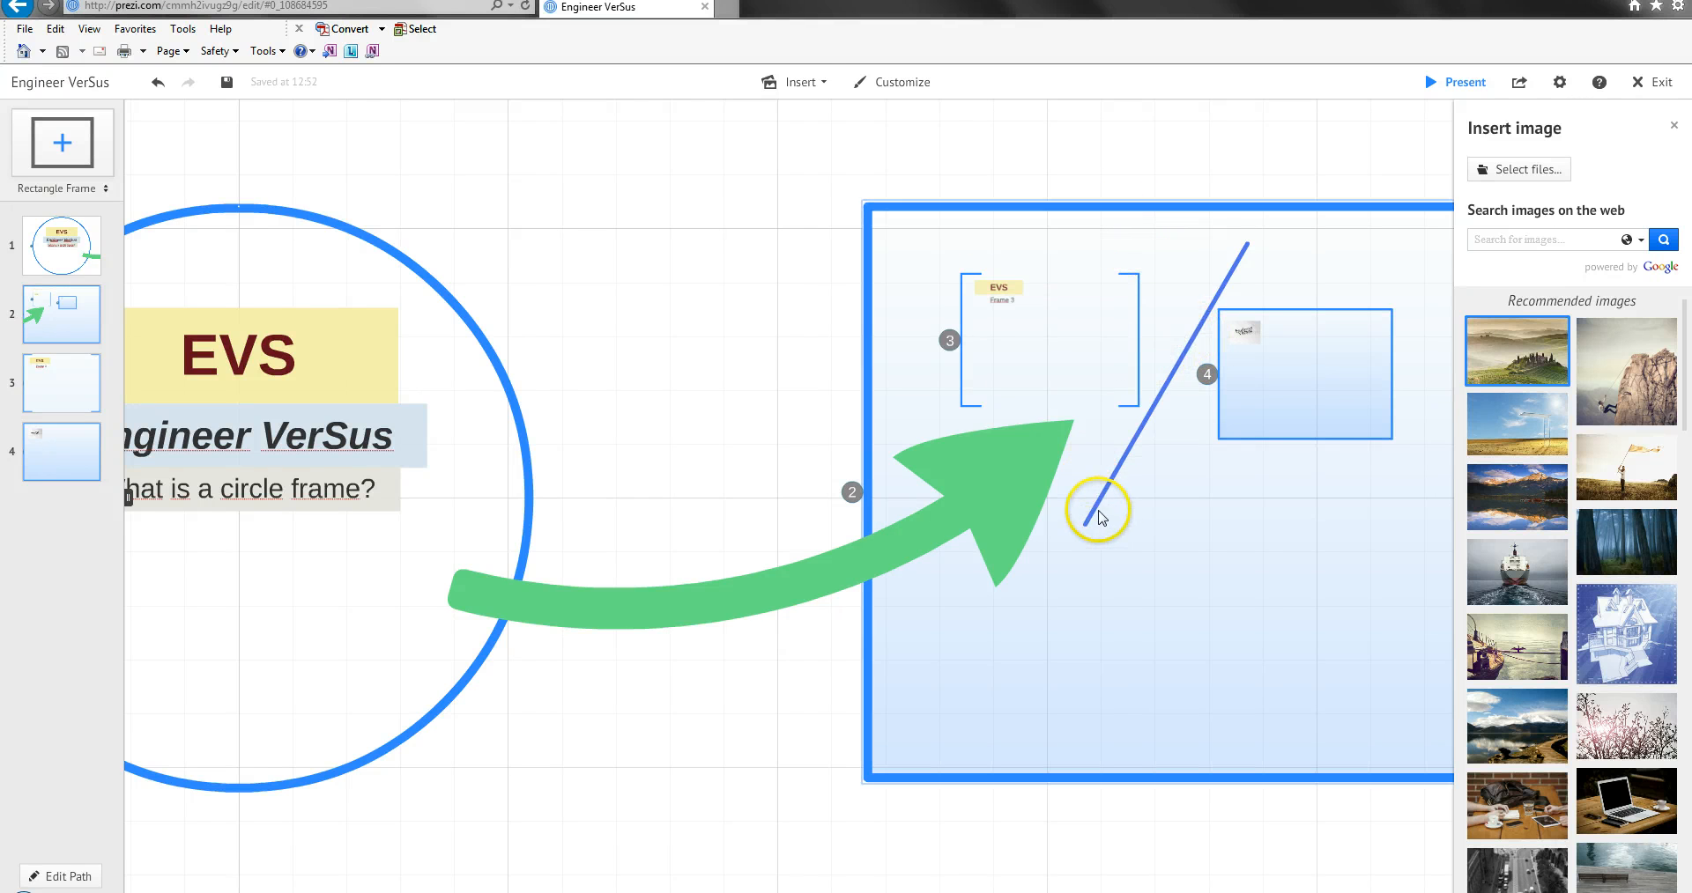
Draw a horizontal highlighter stroke across the bracket frame just below the "Frame 3" text.
click(800, 82)
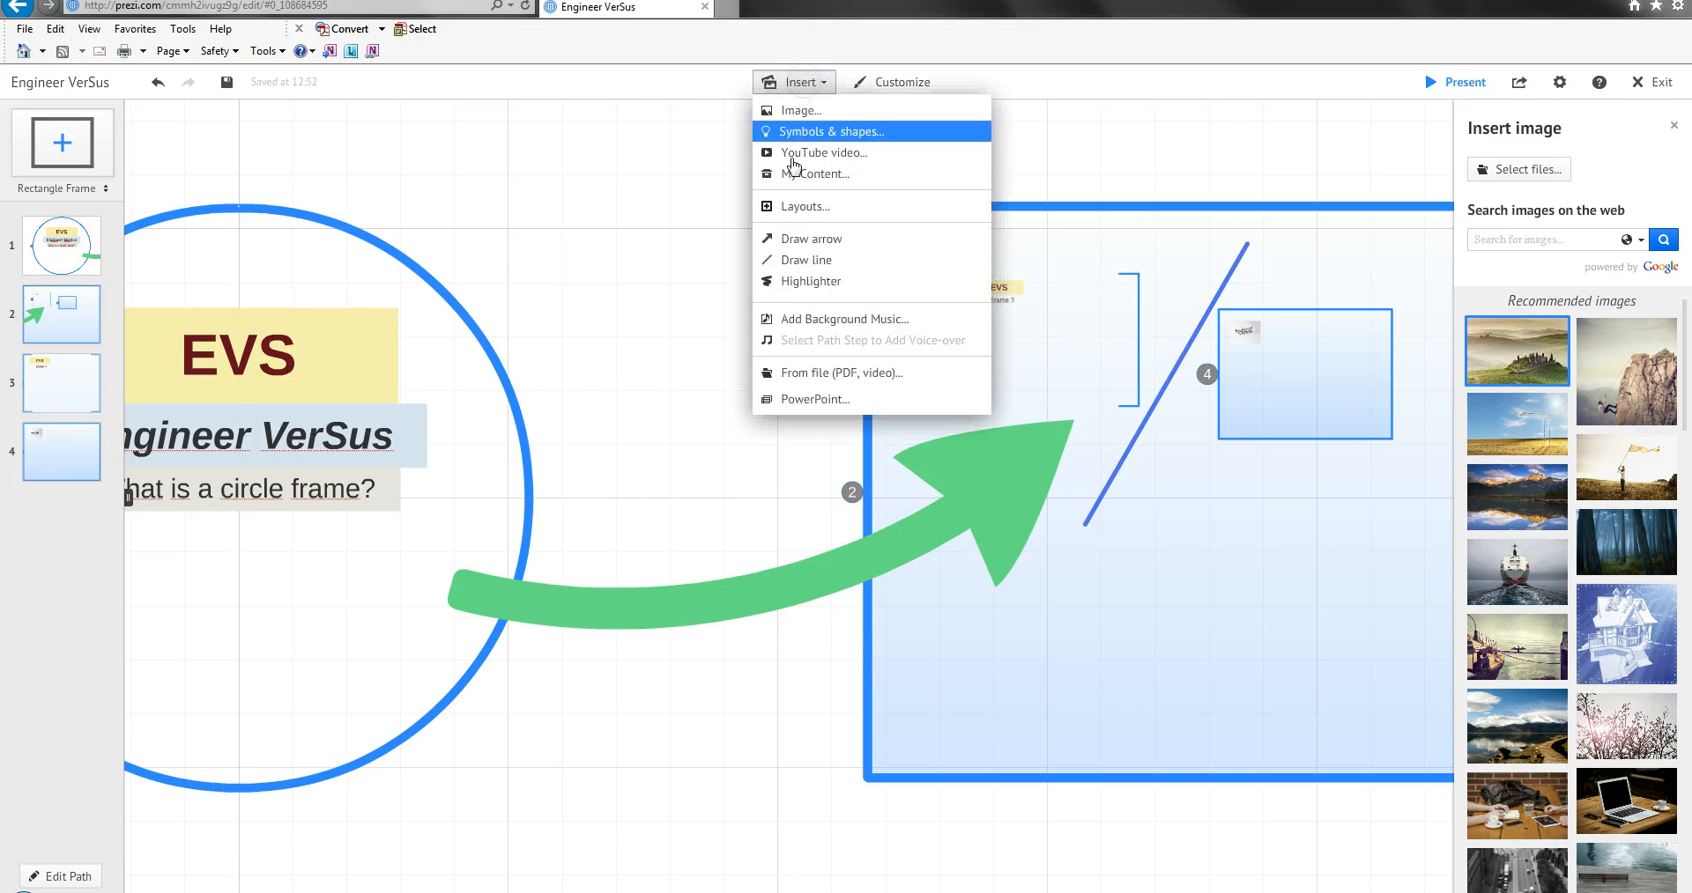
click(808, 284)
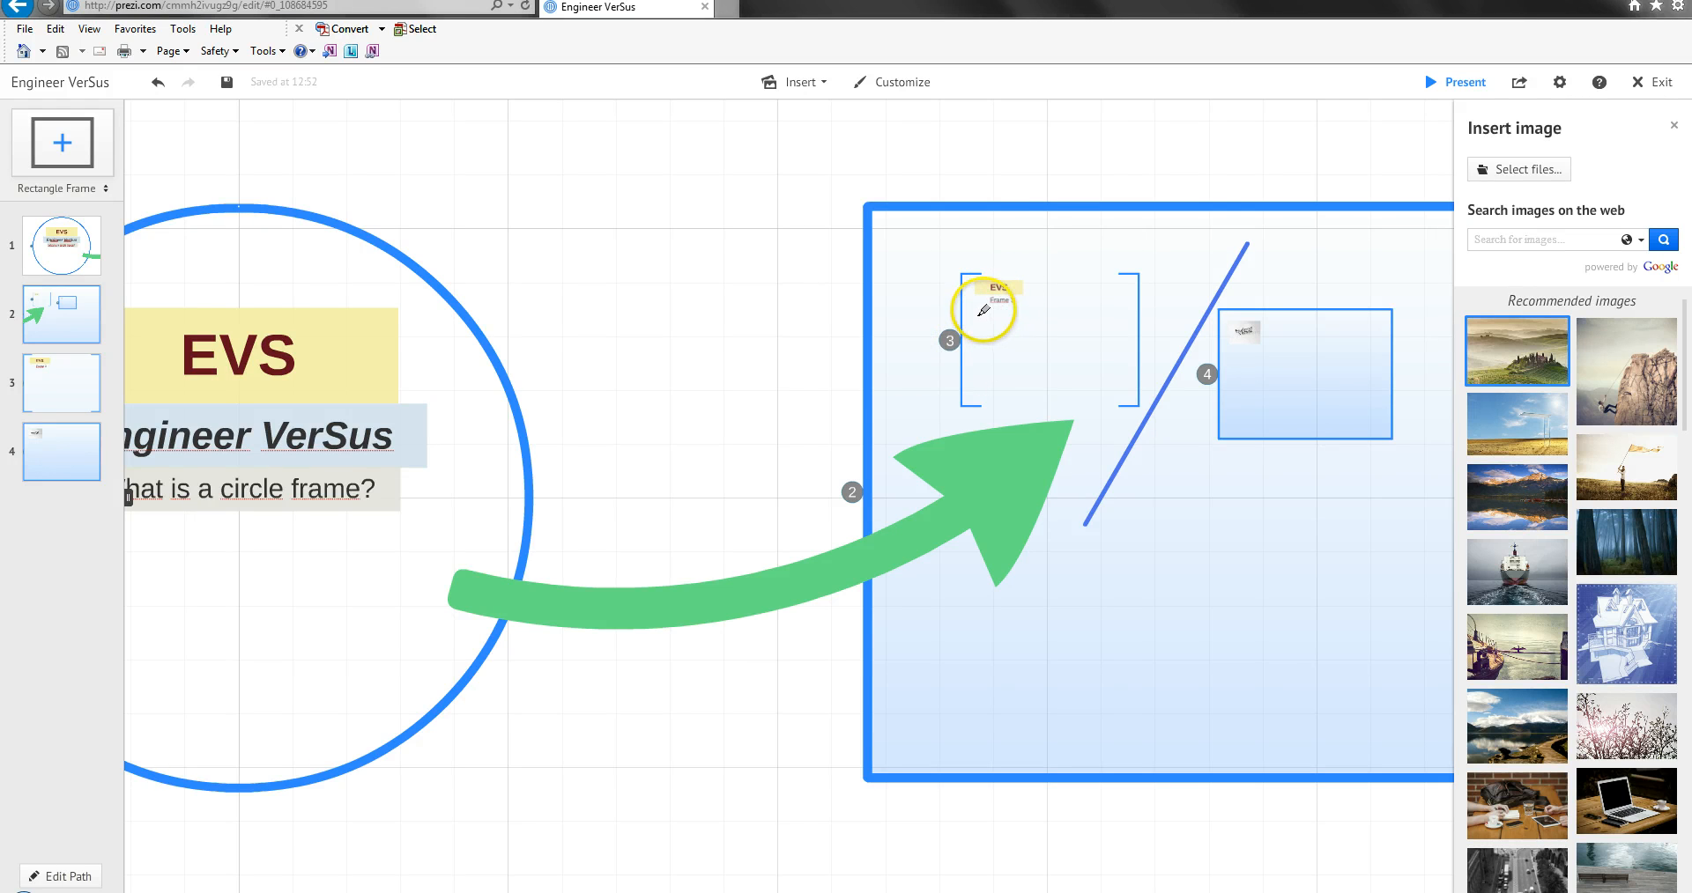
drag(1121, 307, 1127, 310)
click(1132, 312)
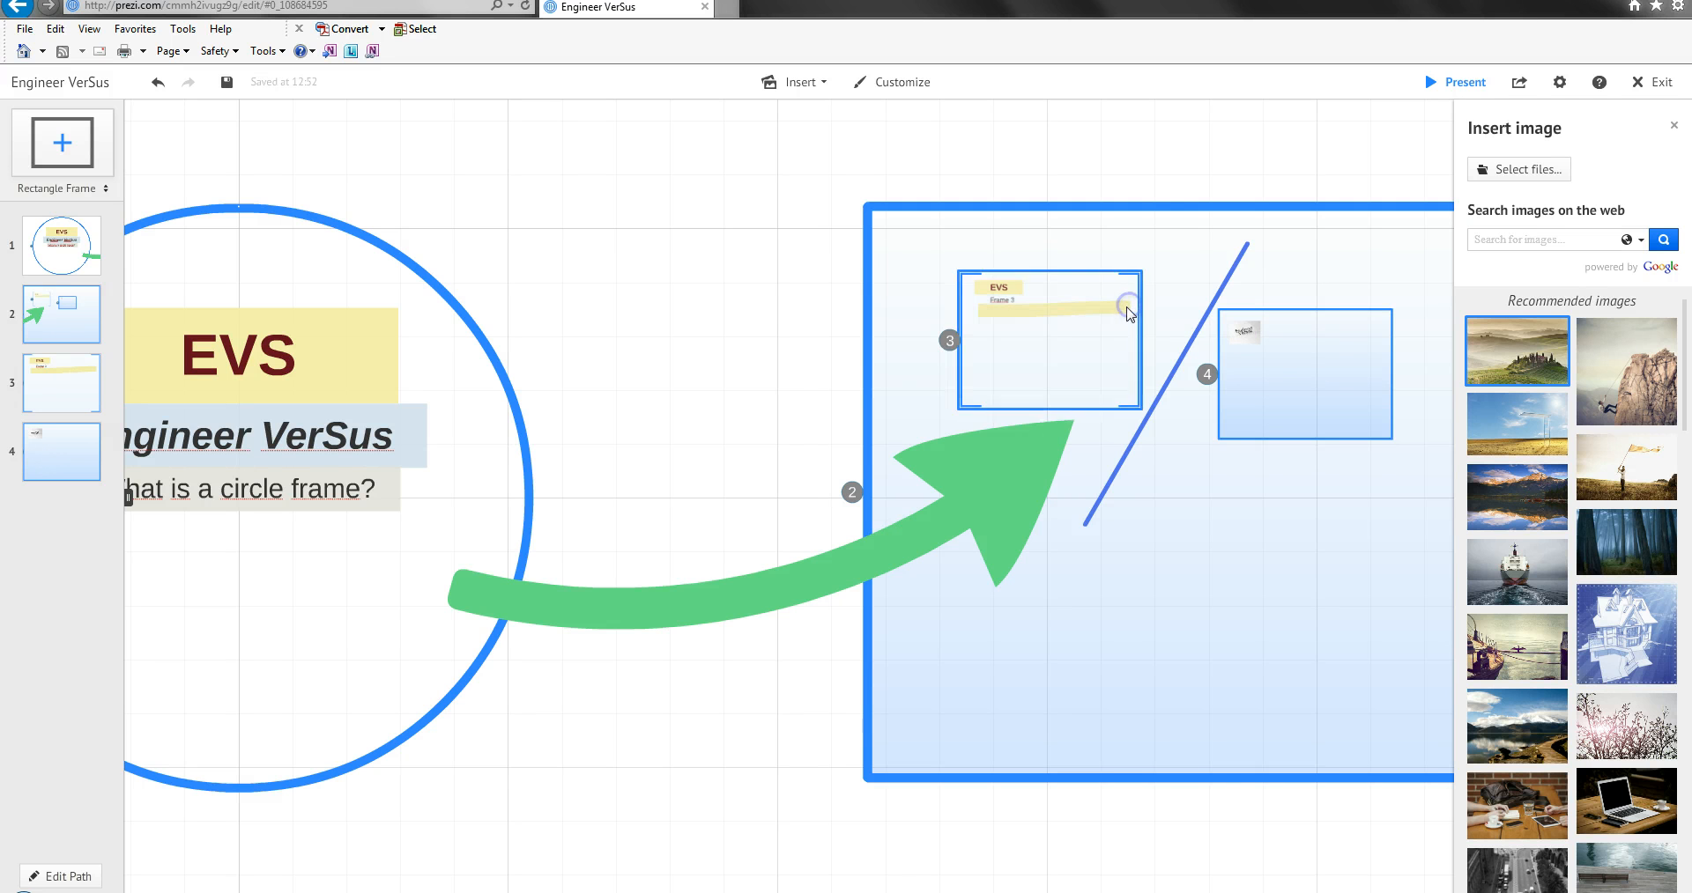
Send the highlighter stroke backward and move it up behind the "Frame 3" text.
click(979, 256)
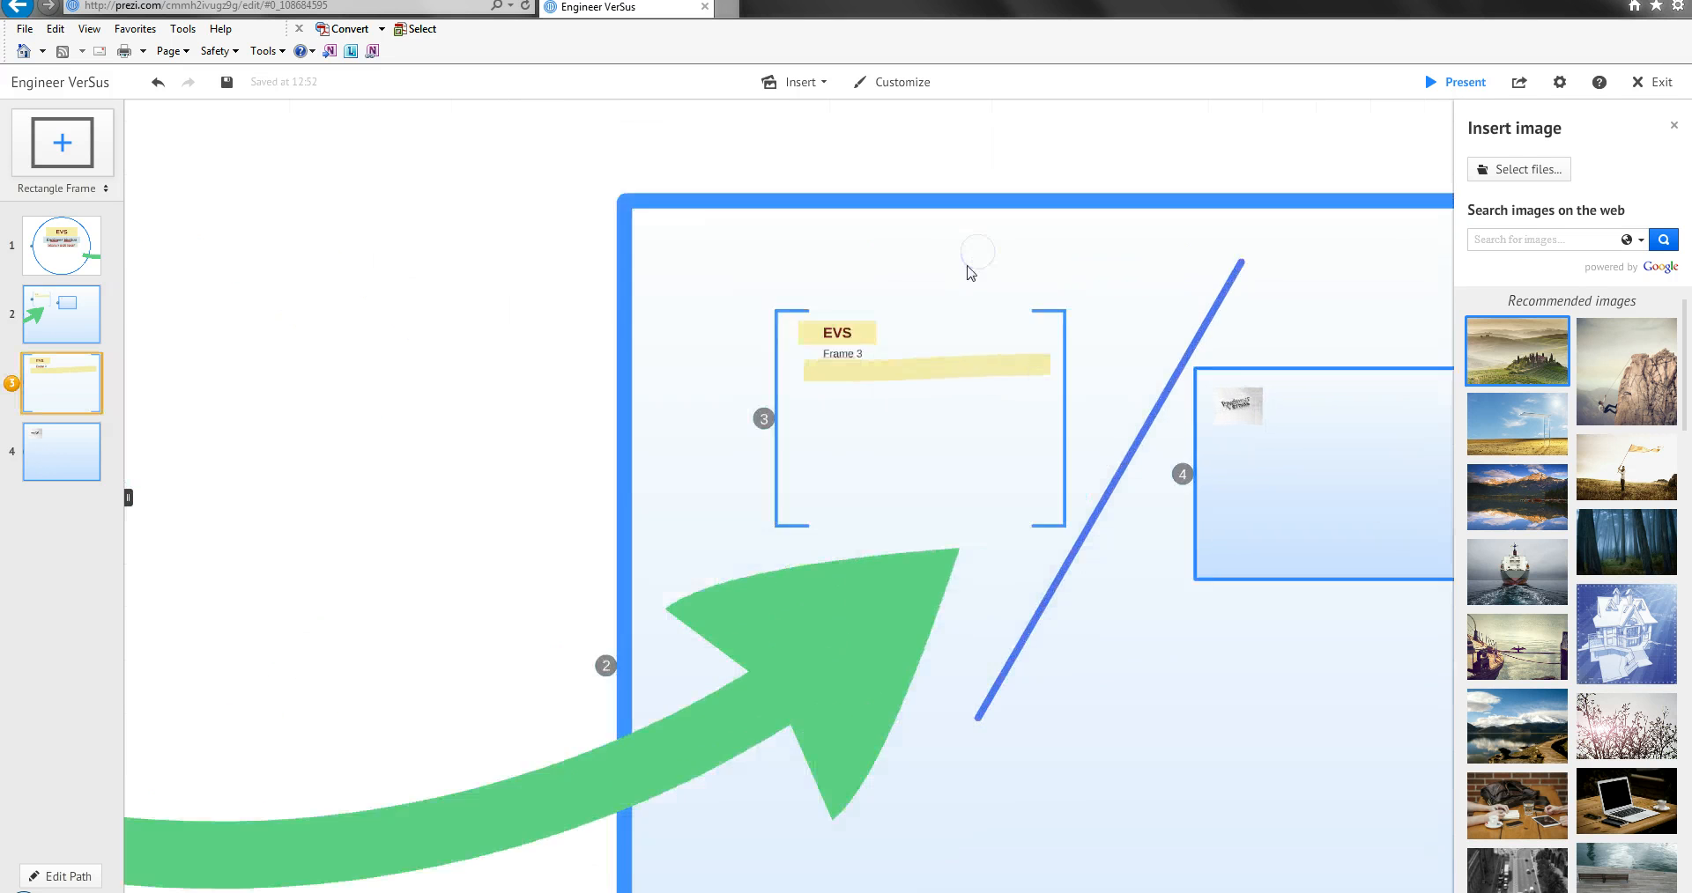
click(912, 348)
right_click(896, 326)
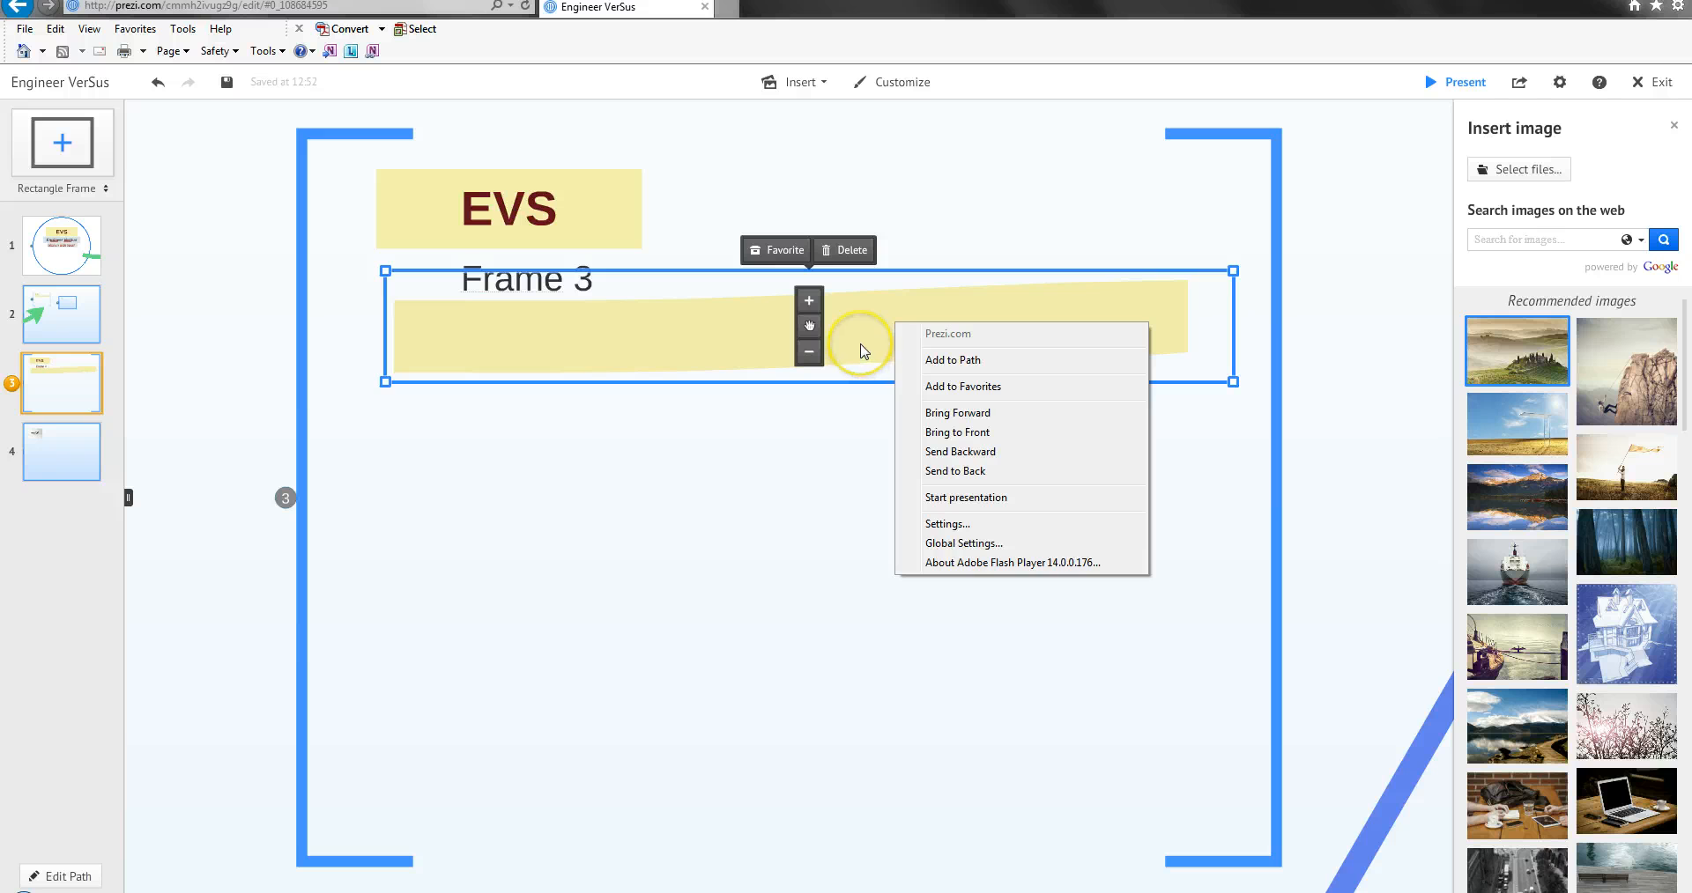
click(860, 344)
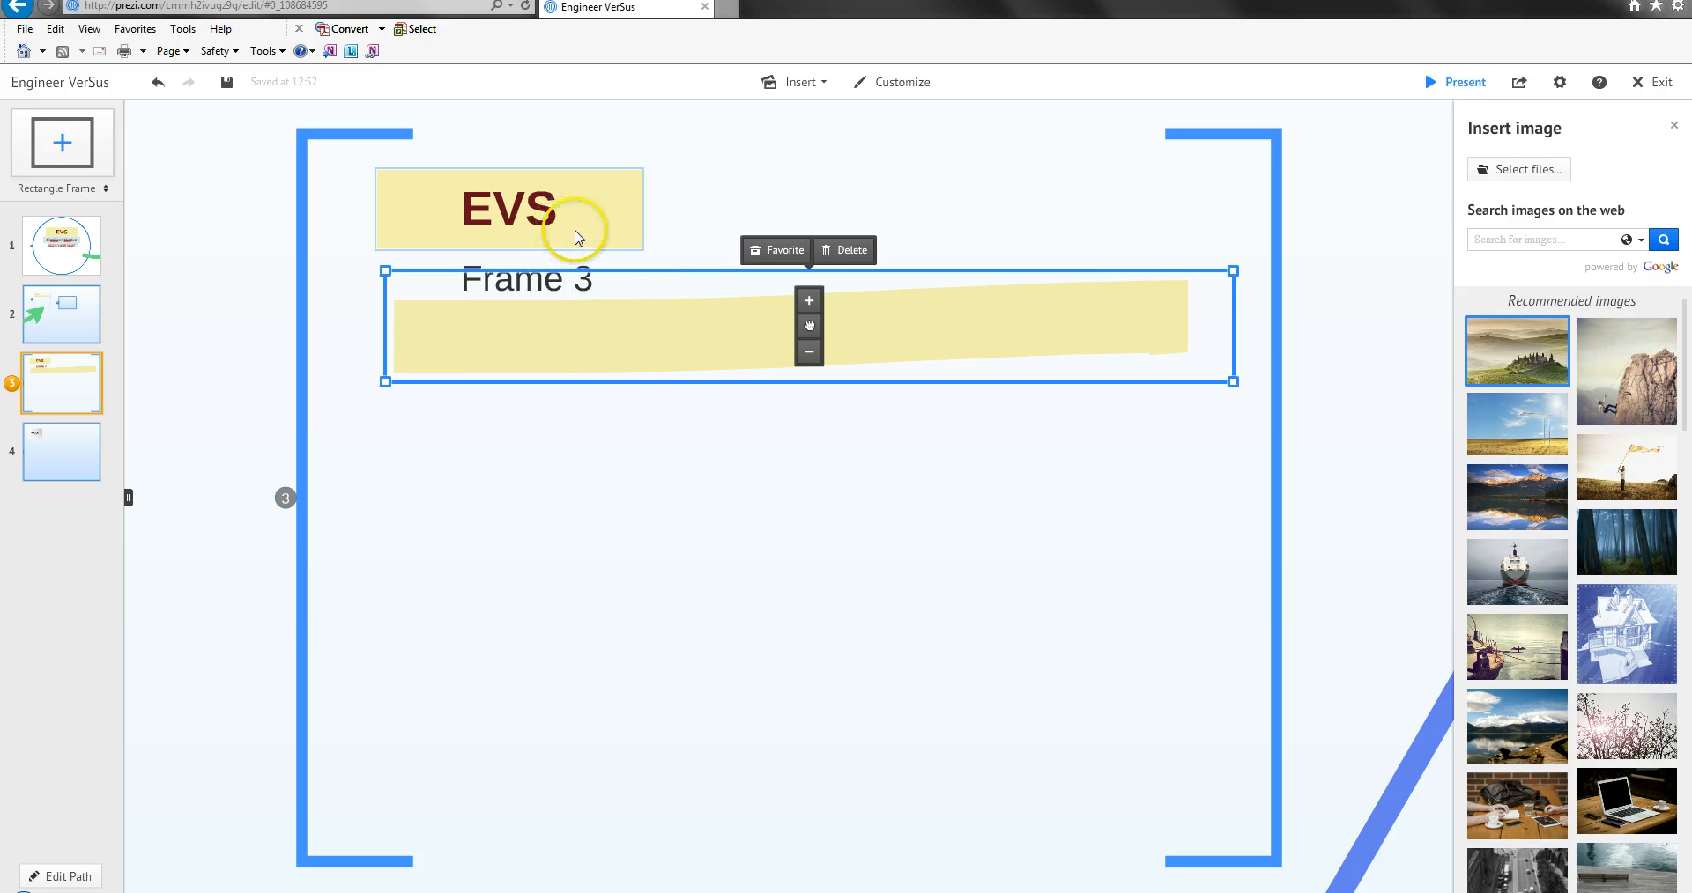
right_click(907, 316)
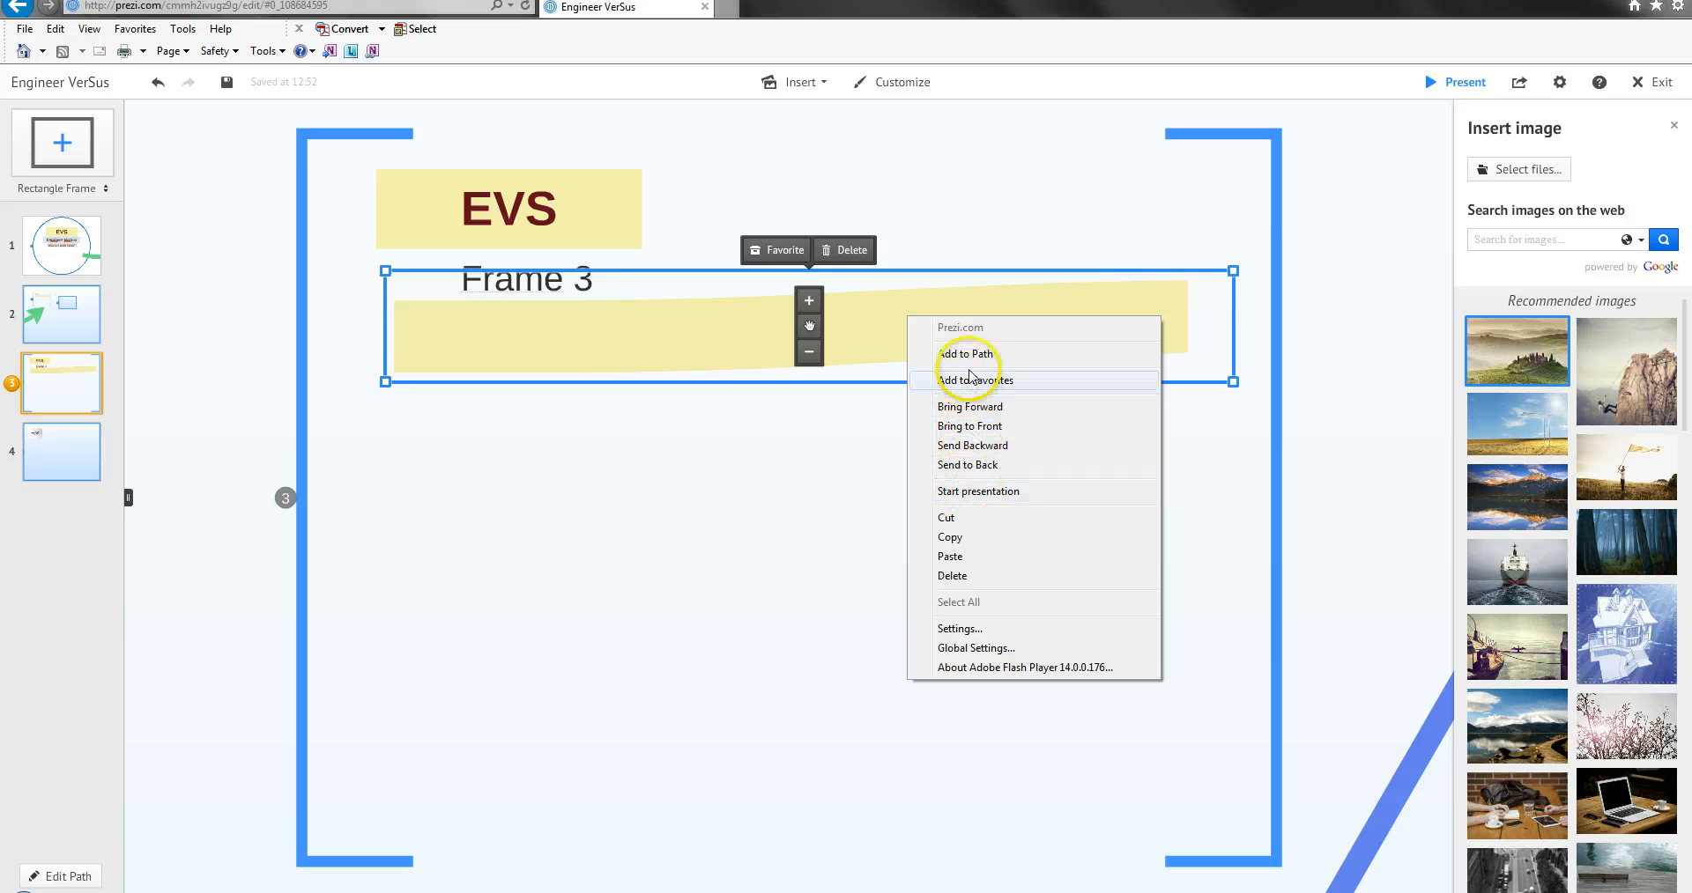
click(983, 446)
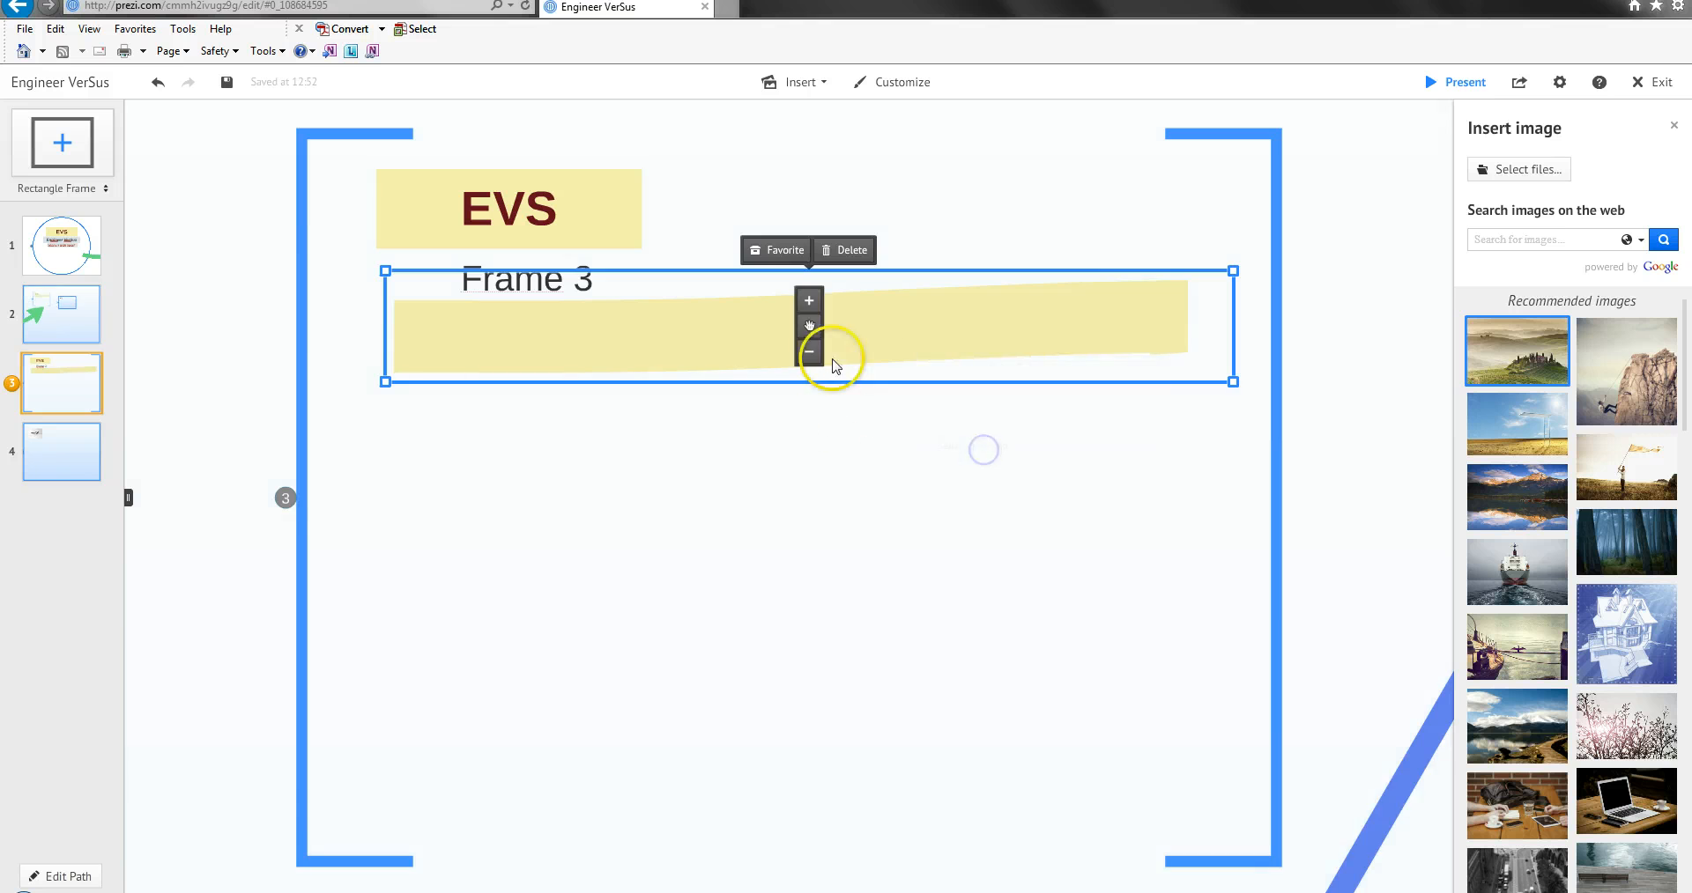
drag(809, 326, 803, 283)
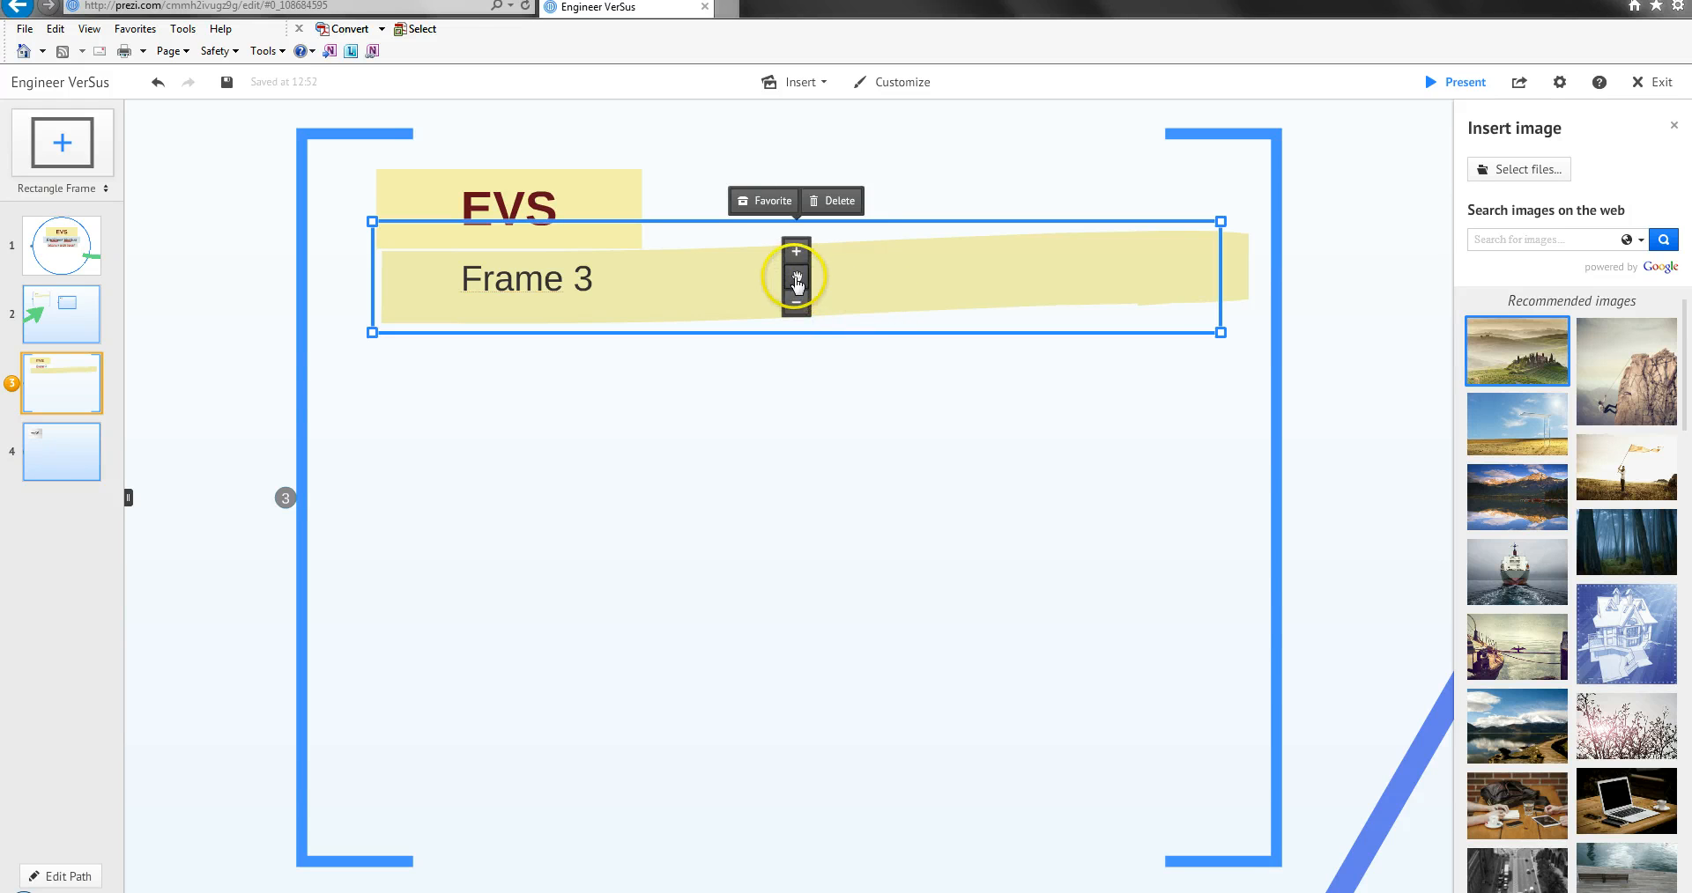
Open the animation editor for the contents of the large rectangle frame.
right_click(907, 288)
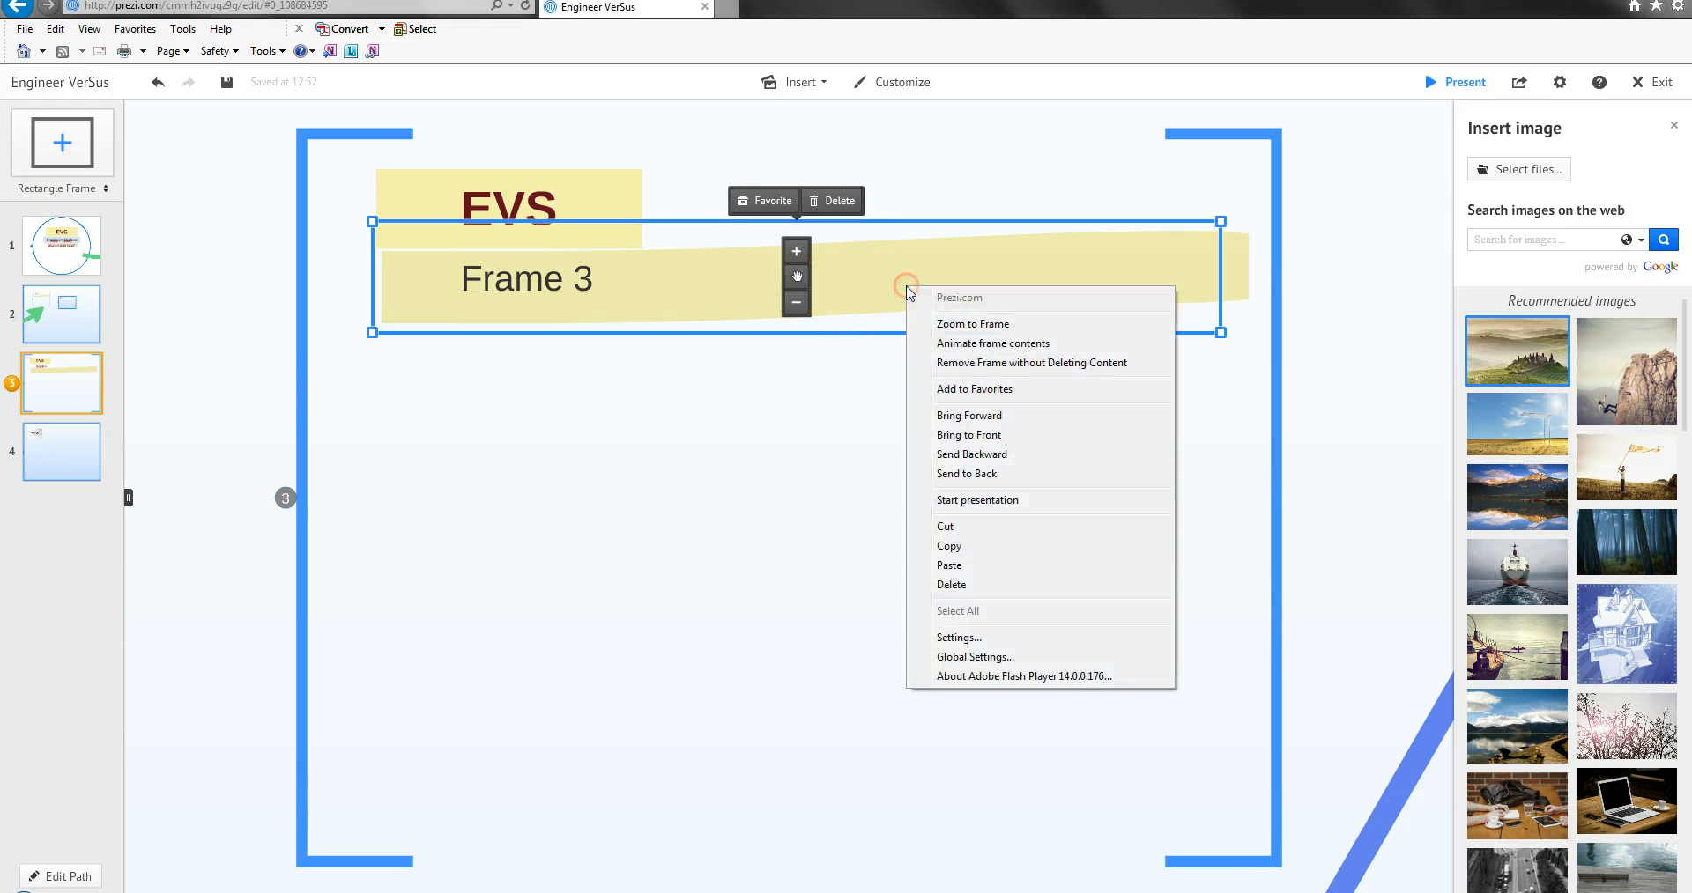
click(987, 345)
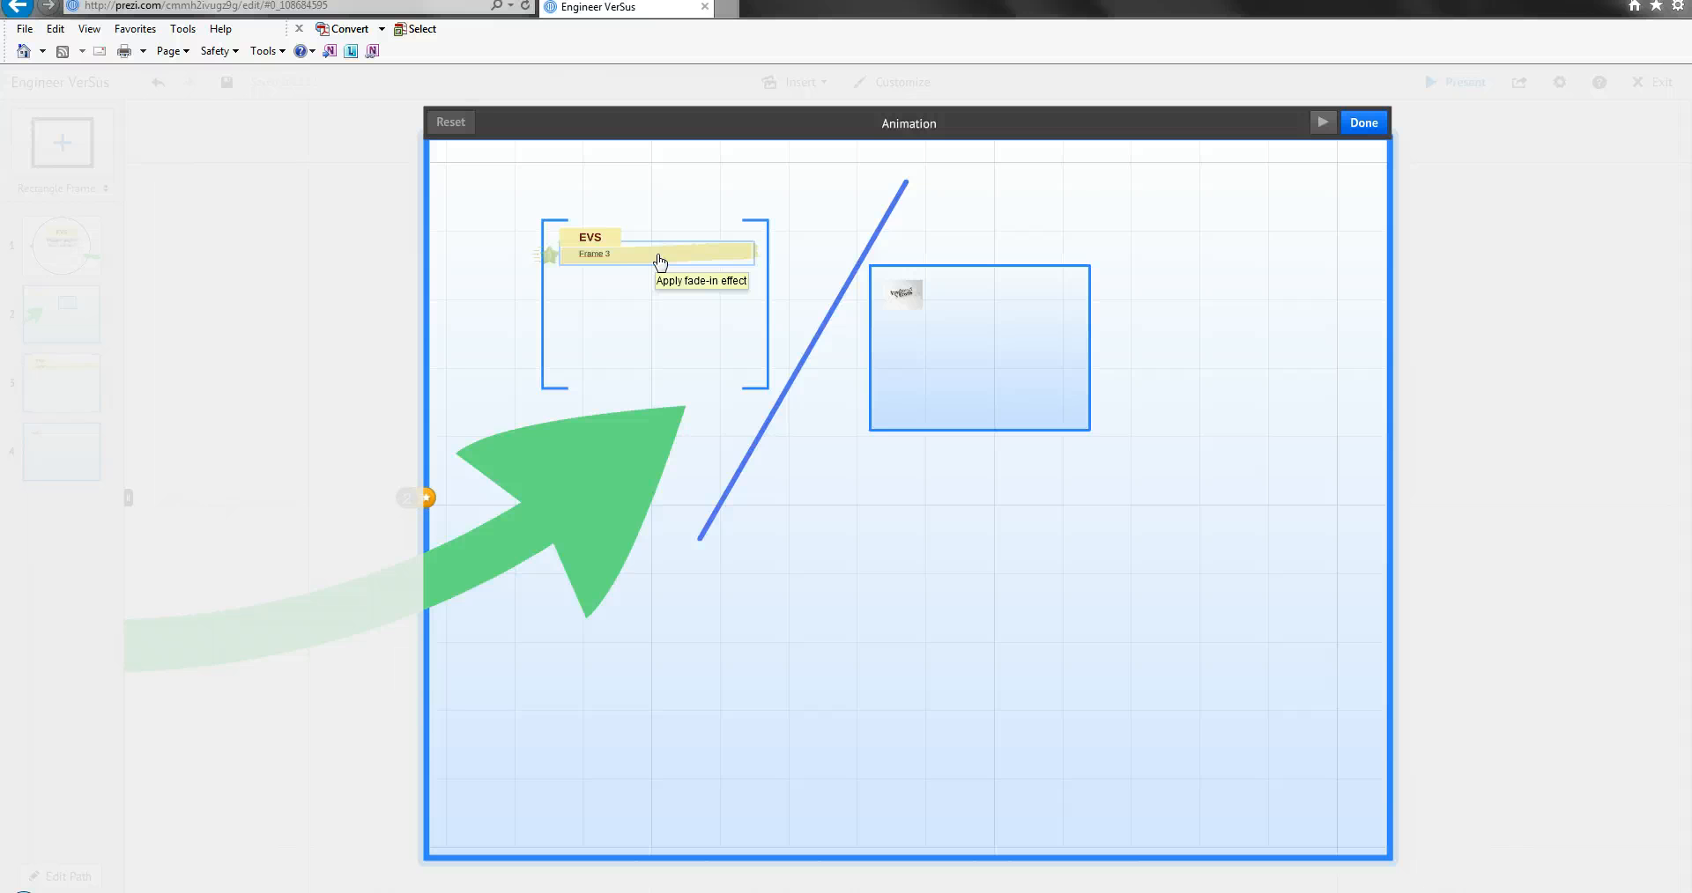
Apply a fade-in effect to the highlighted content inside the bracket frame, and remove that effect.
click(715, 260)
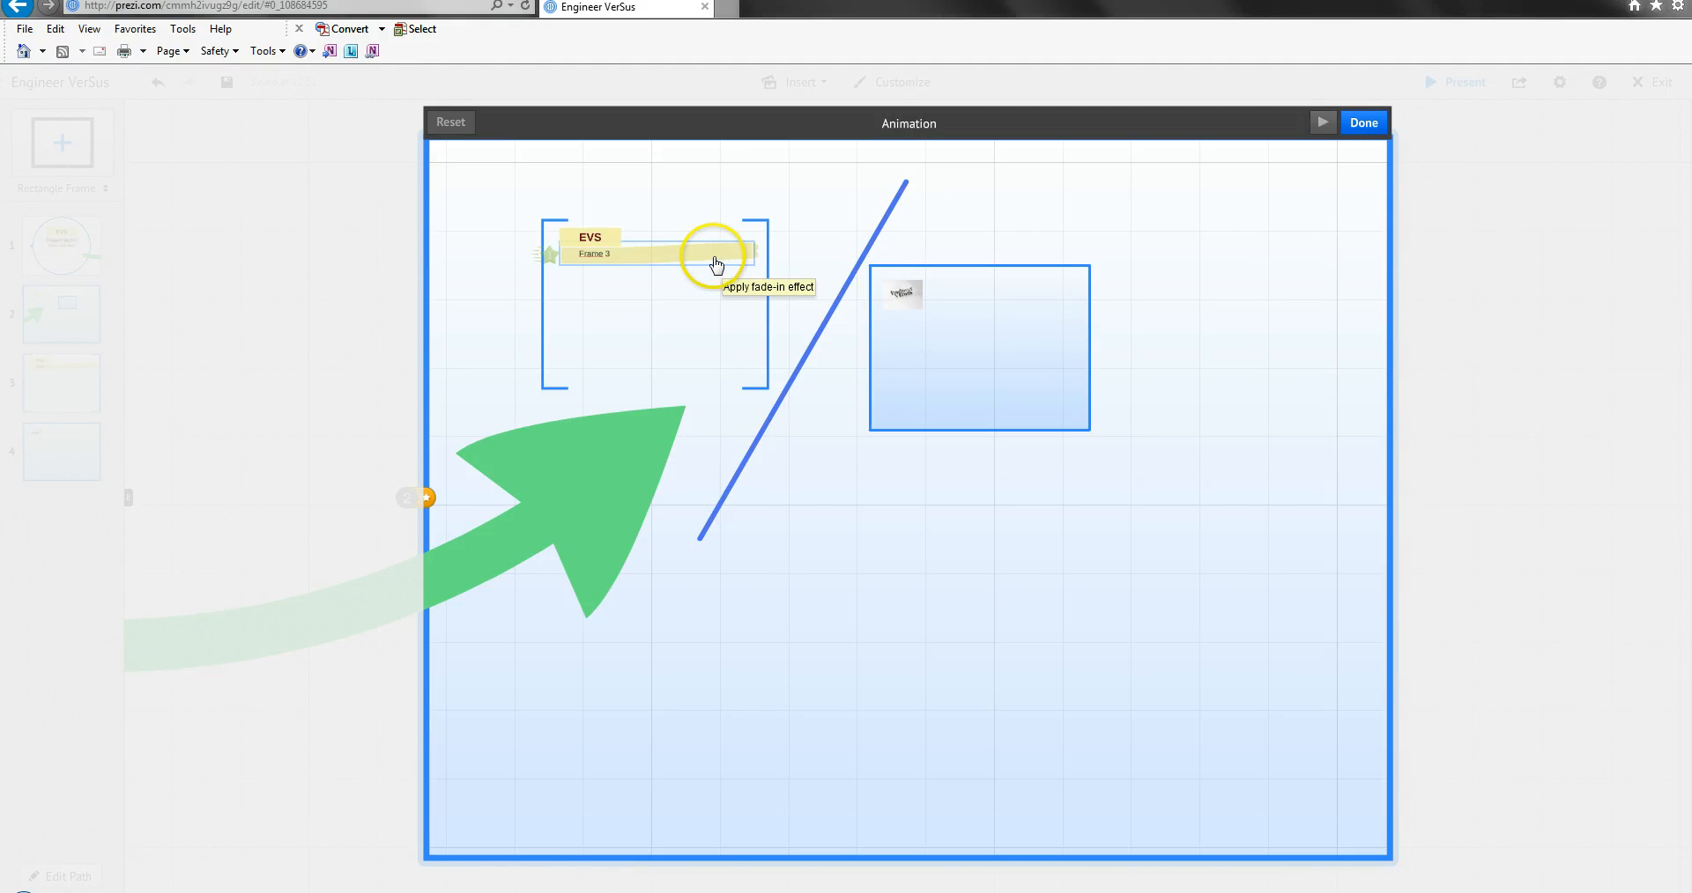
click(567, 254)
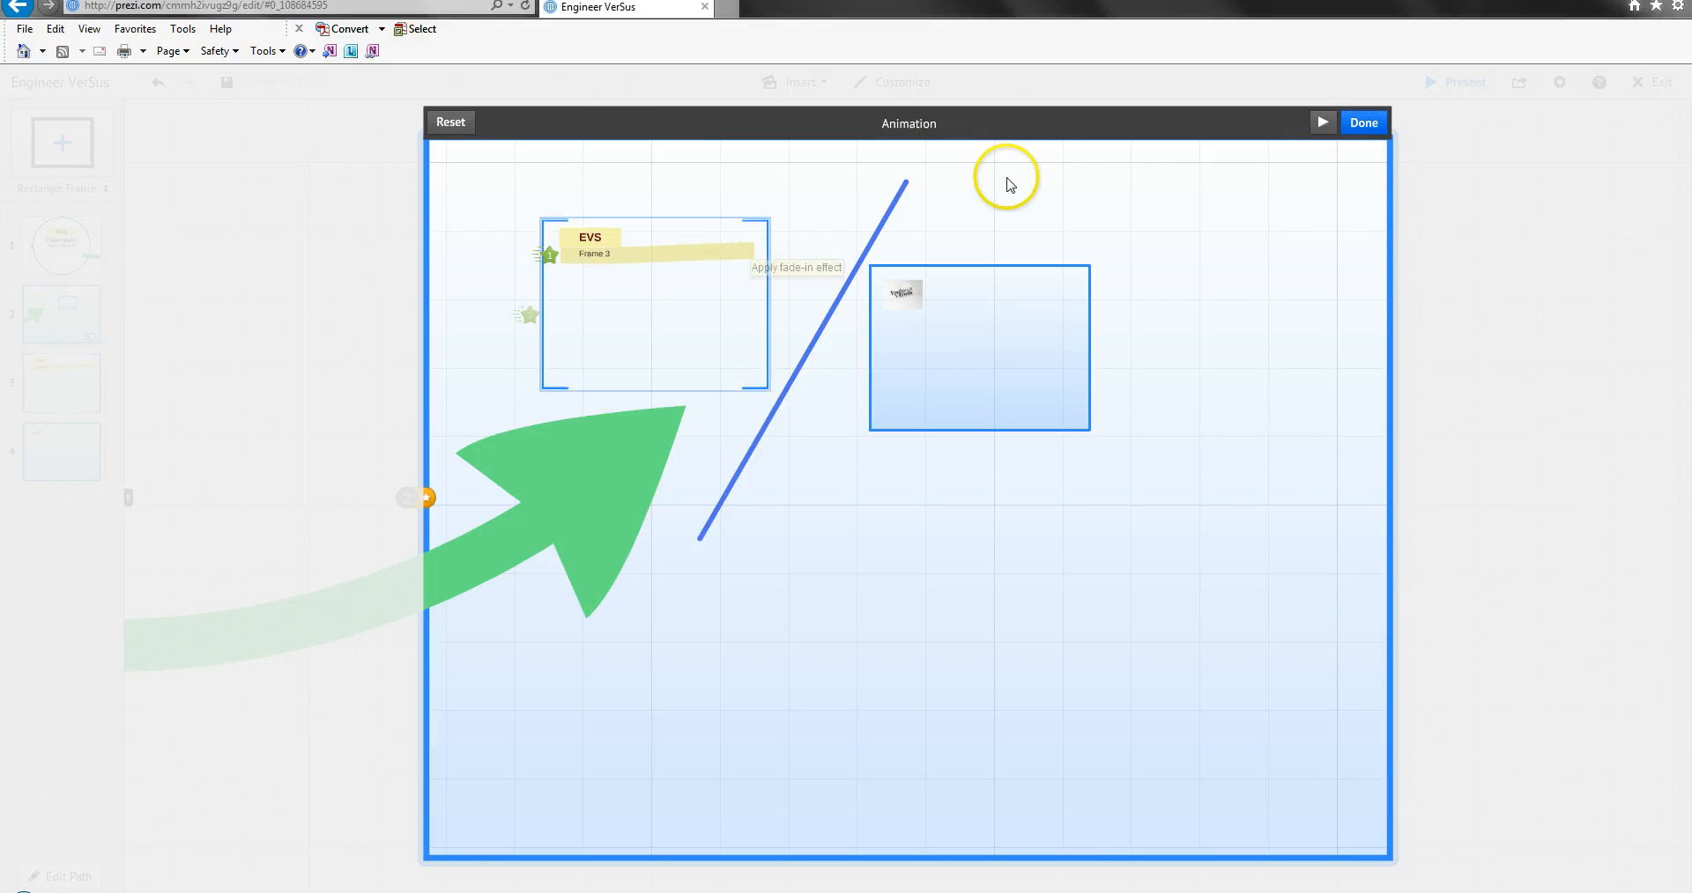
click(550, 257)
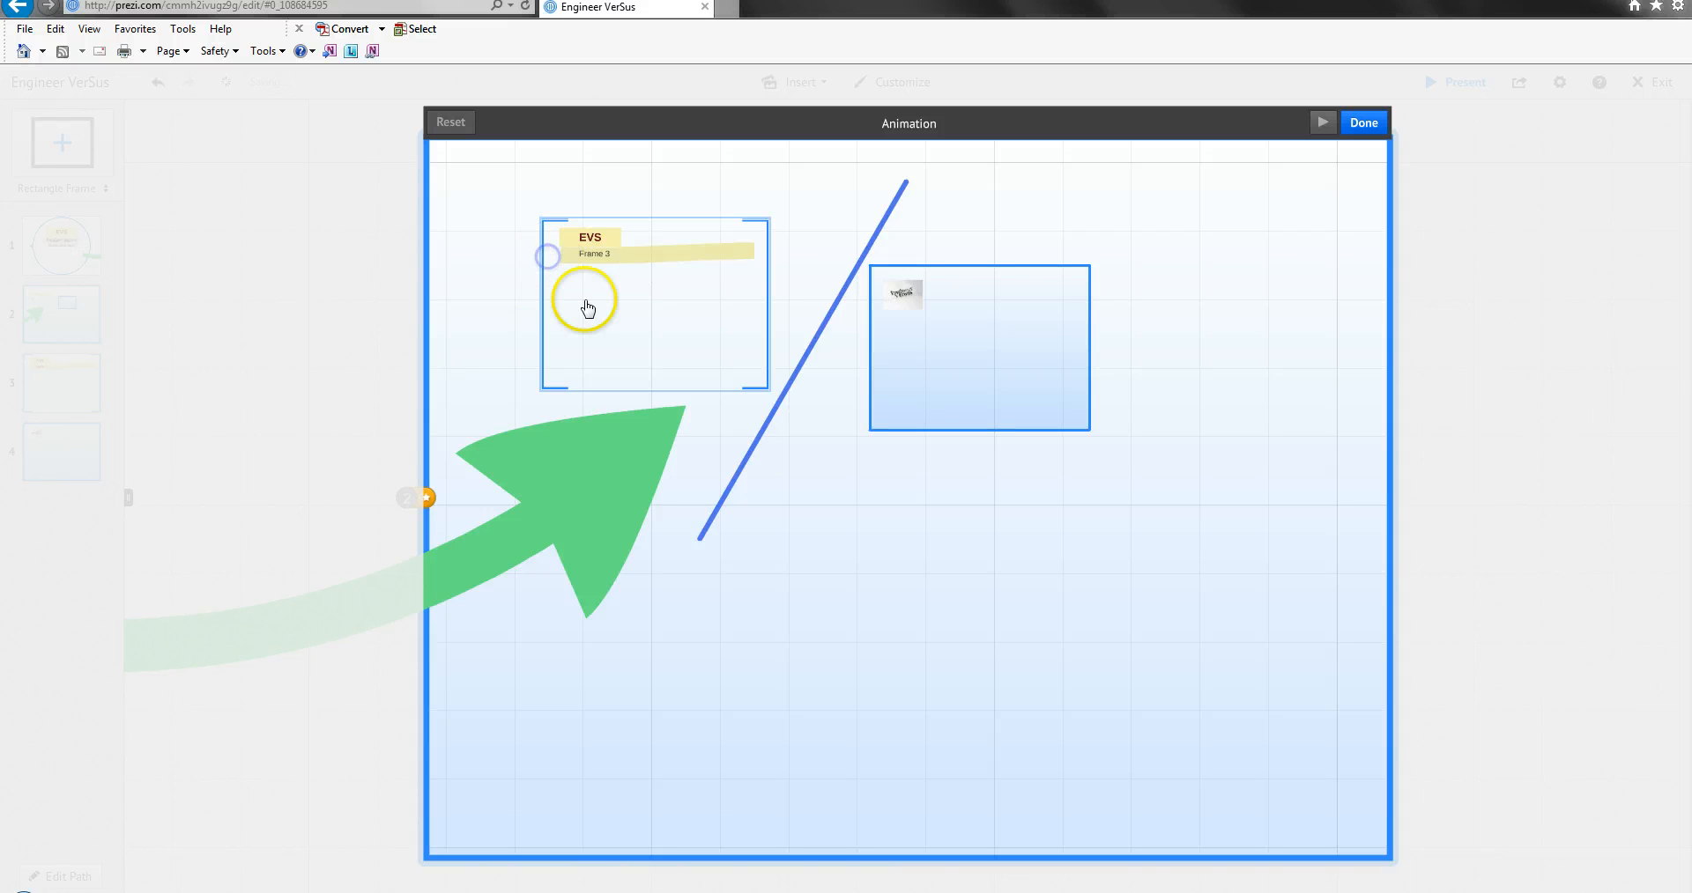
Apply fade-in effects to the bracket frame first and the nested rectangle frame second, and preview the animation before finishing.
click(543, 324)
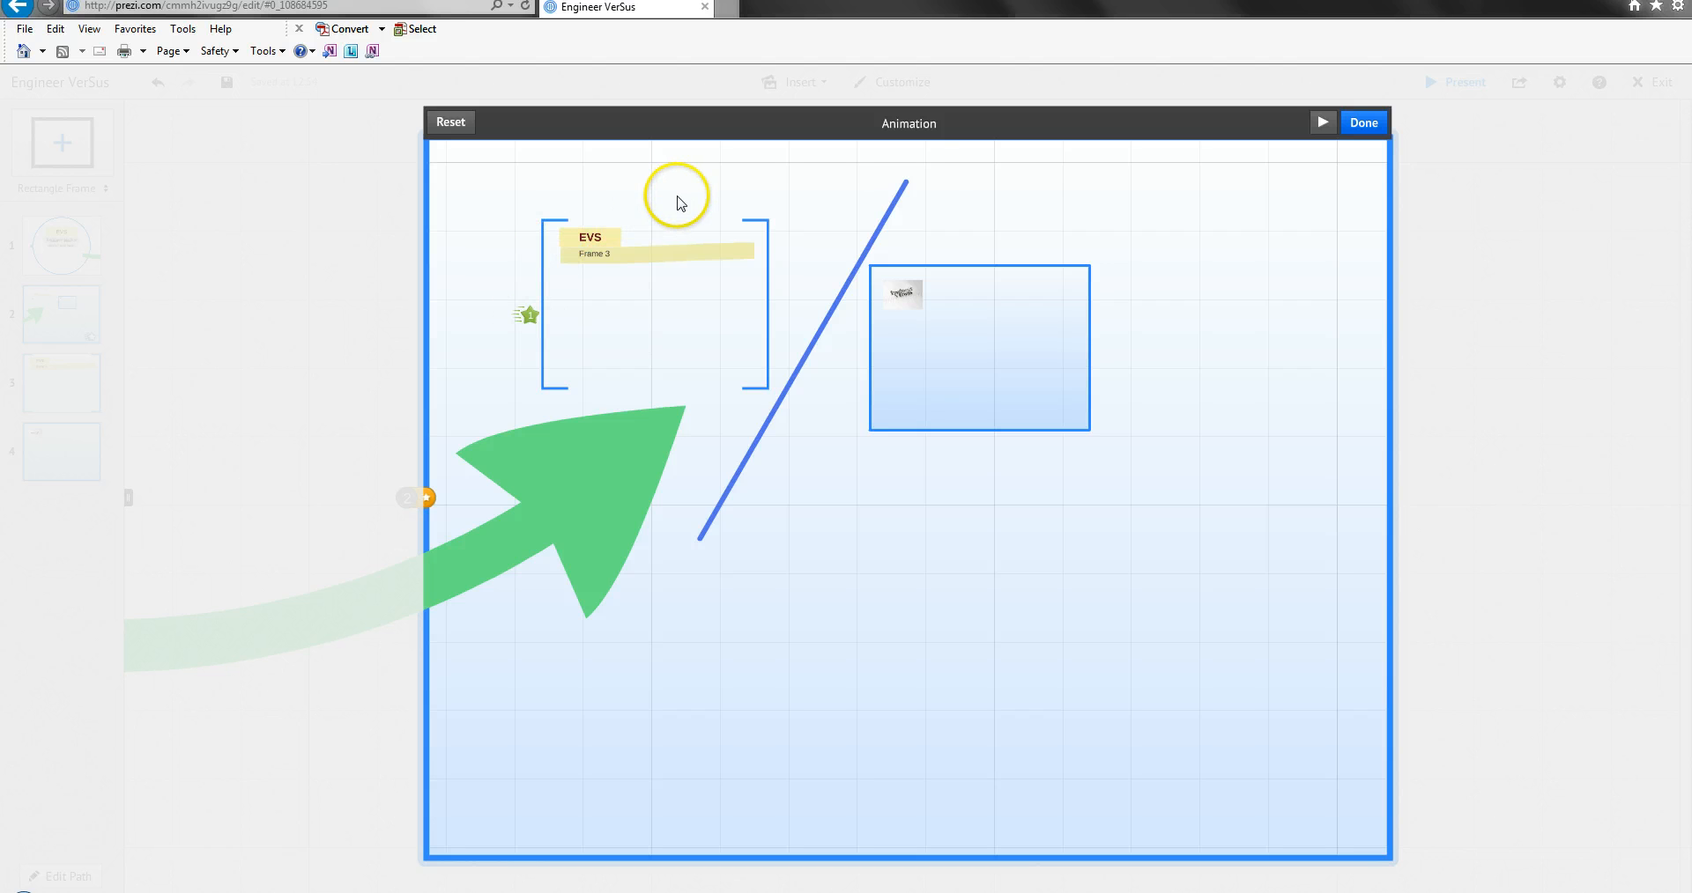
click(947, 273)
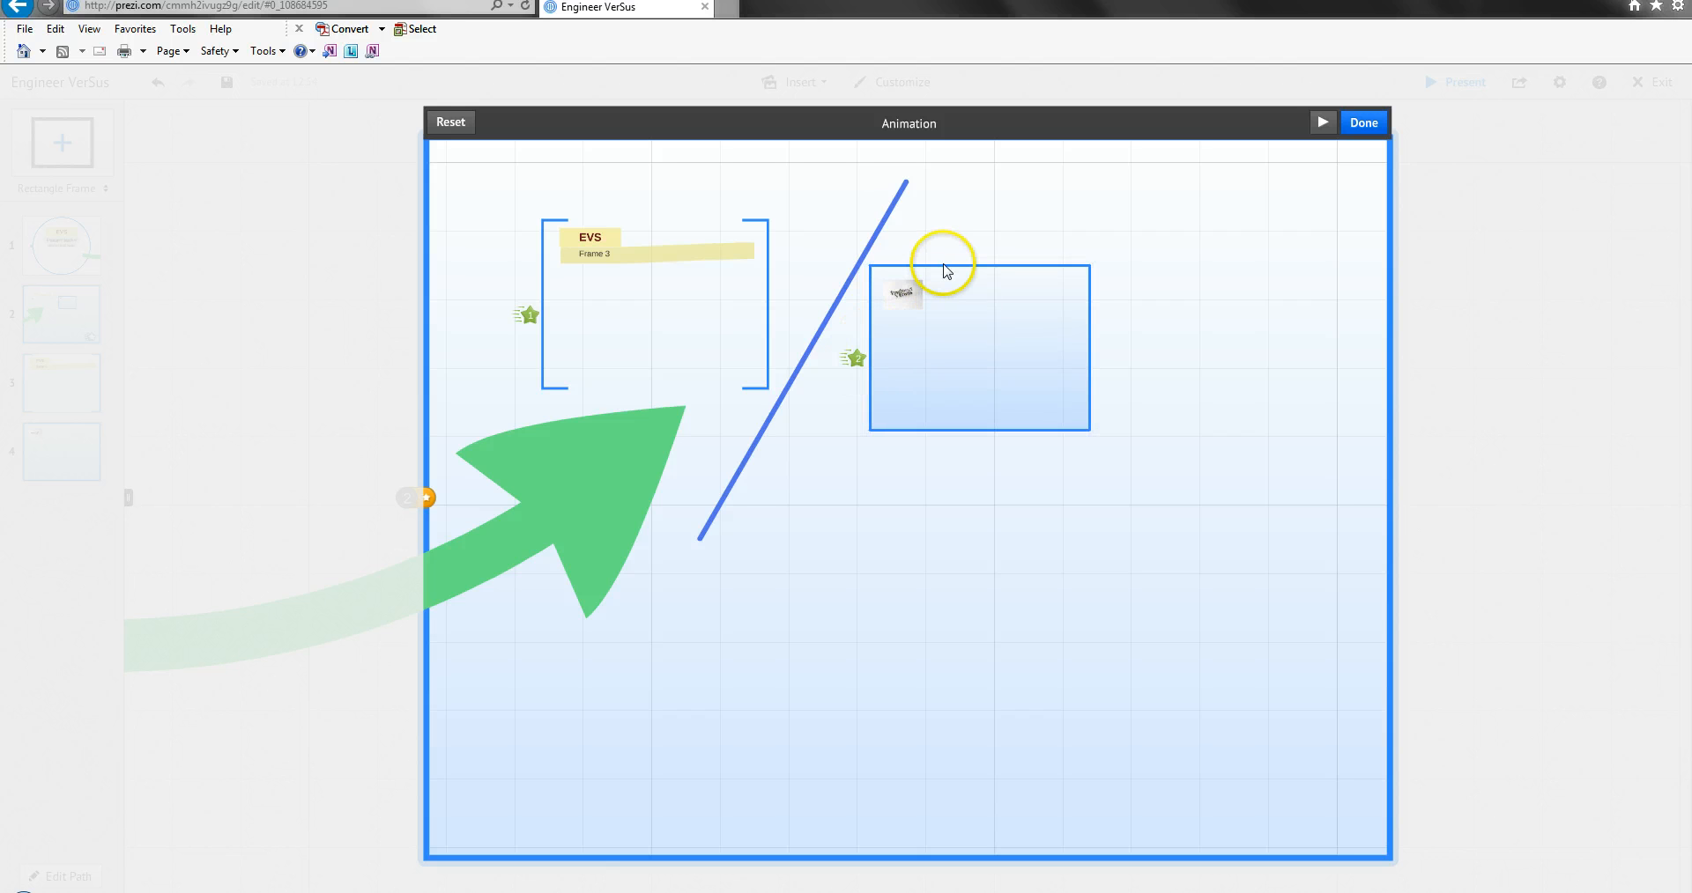
click(423, 500)
click(1323, 124)
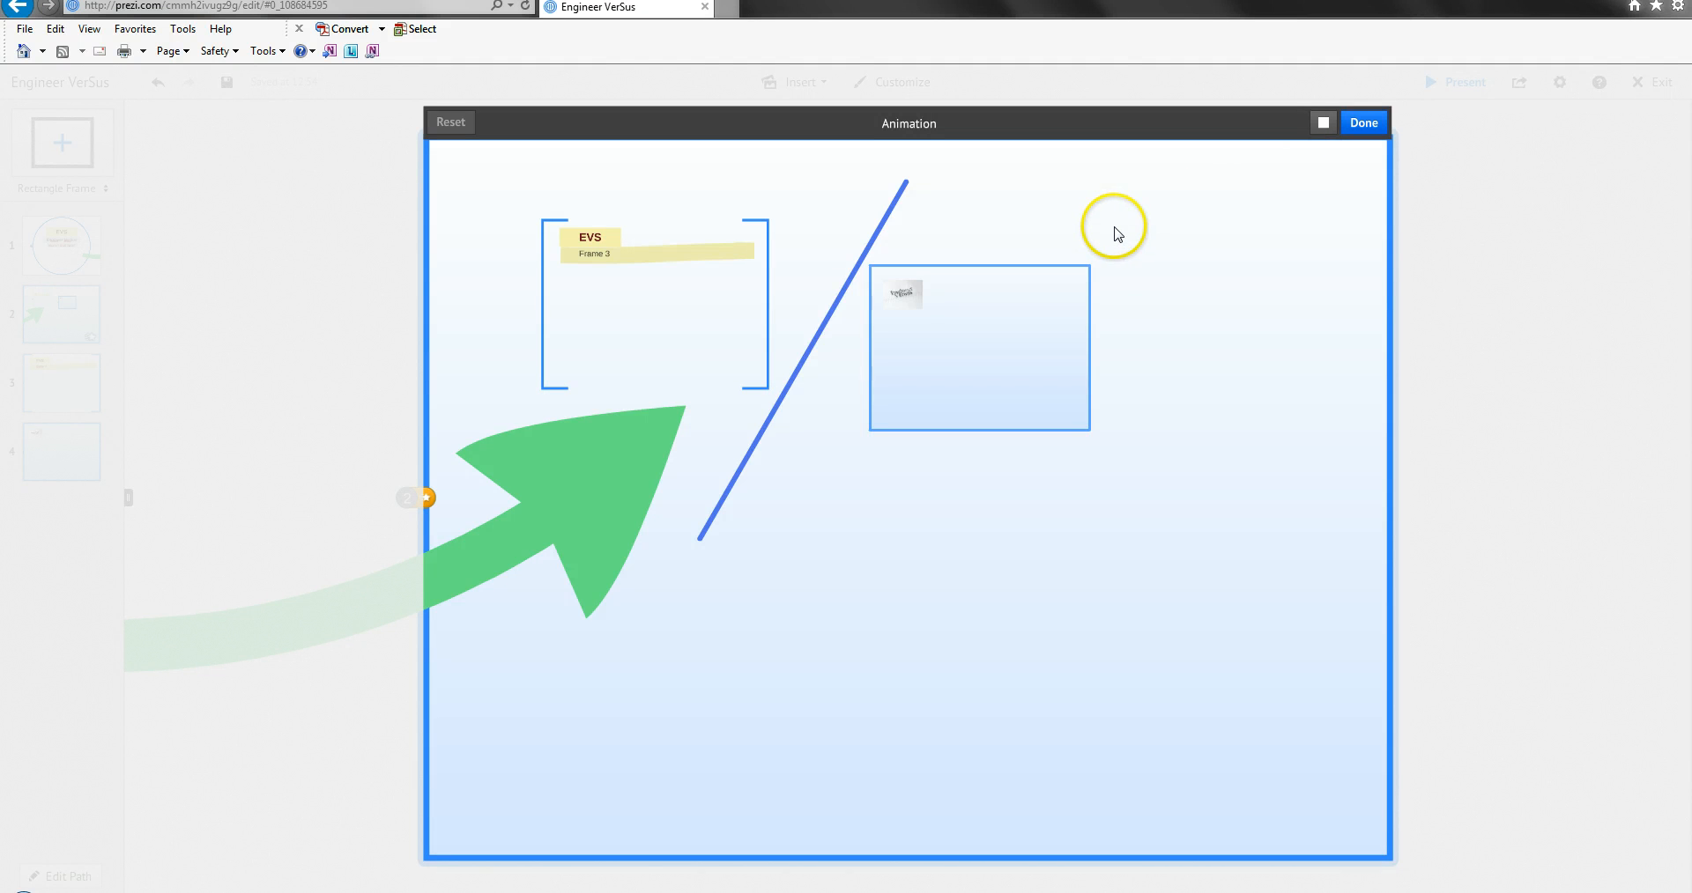
click(1363, 124)
Add the body text "Summary" on the blank canvas and move it below the large rectangle frame.
double_click(234, 311)
click(265, 225)
scroll(529, 257, down, 3)
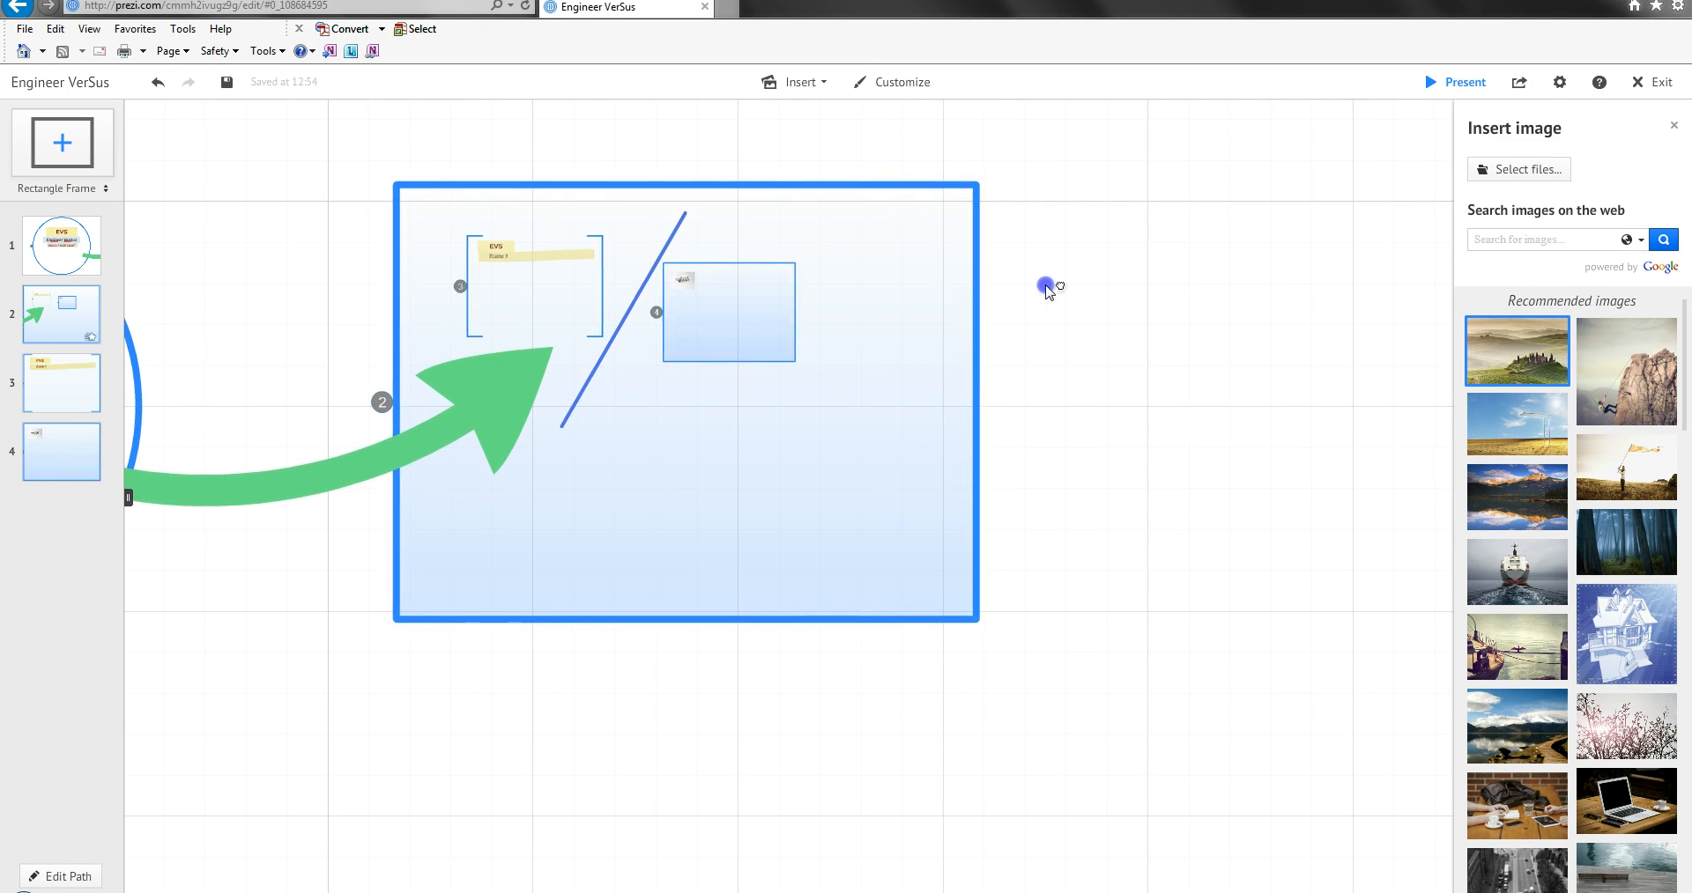
double_click(1049, 255)
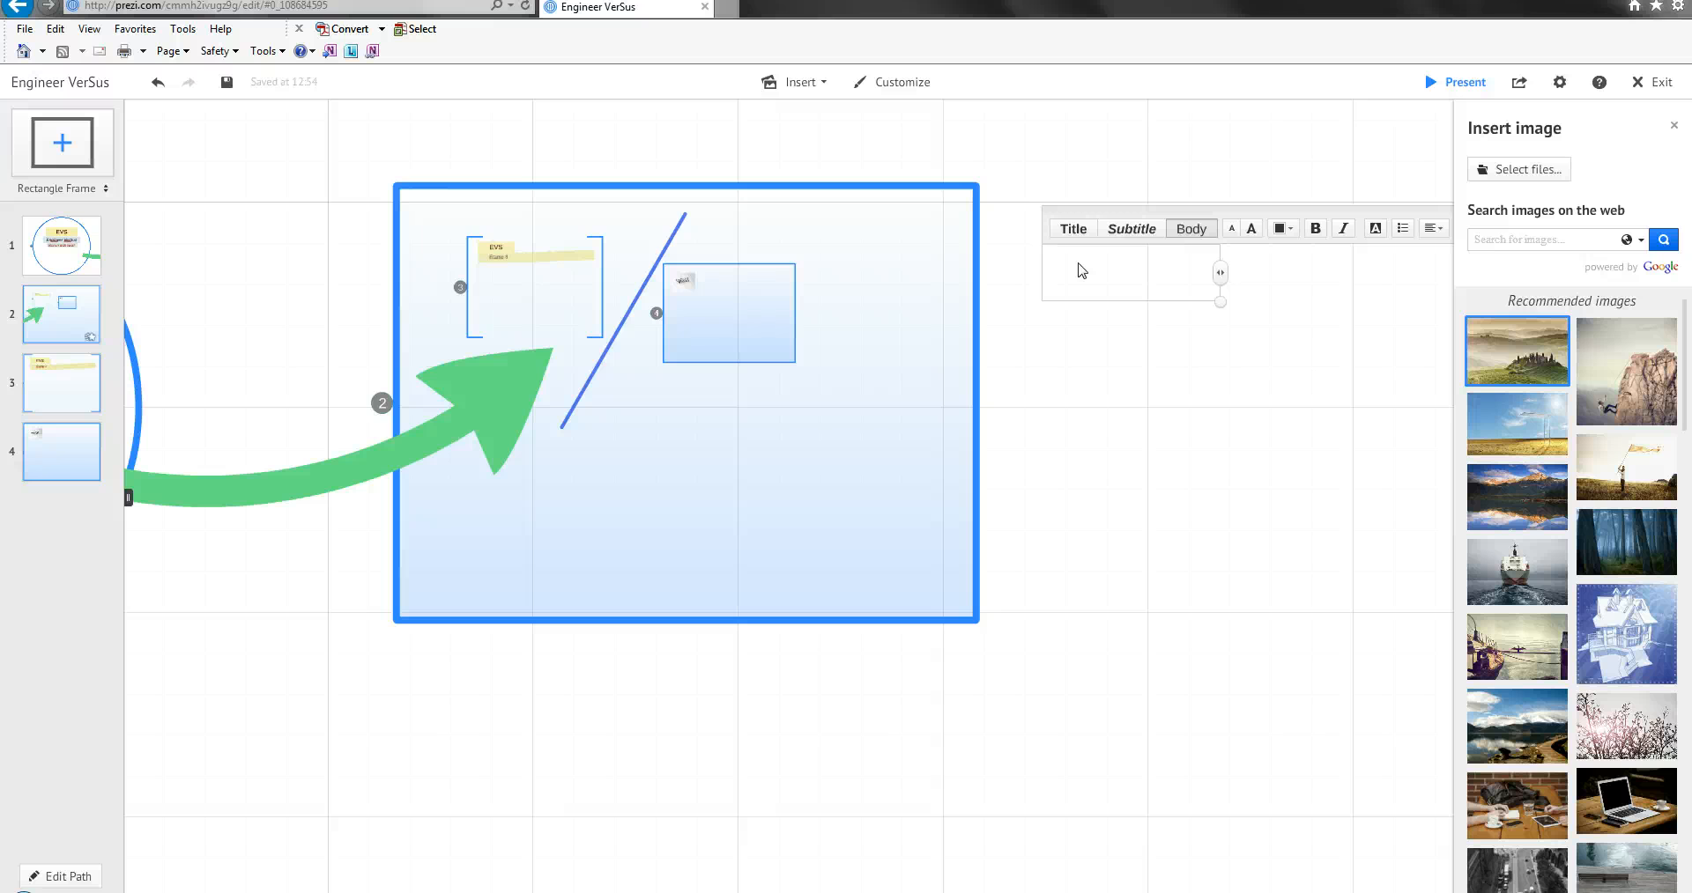
text(Summary)
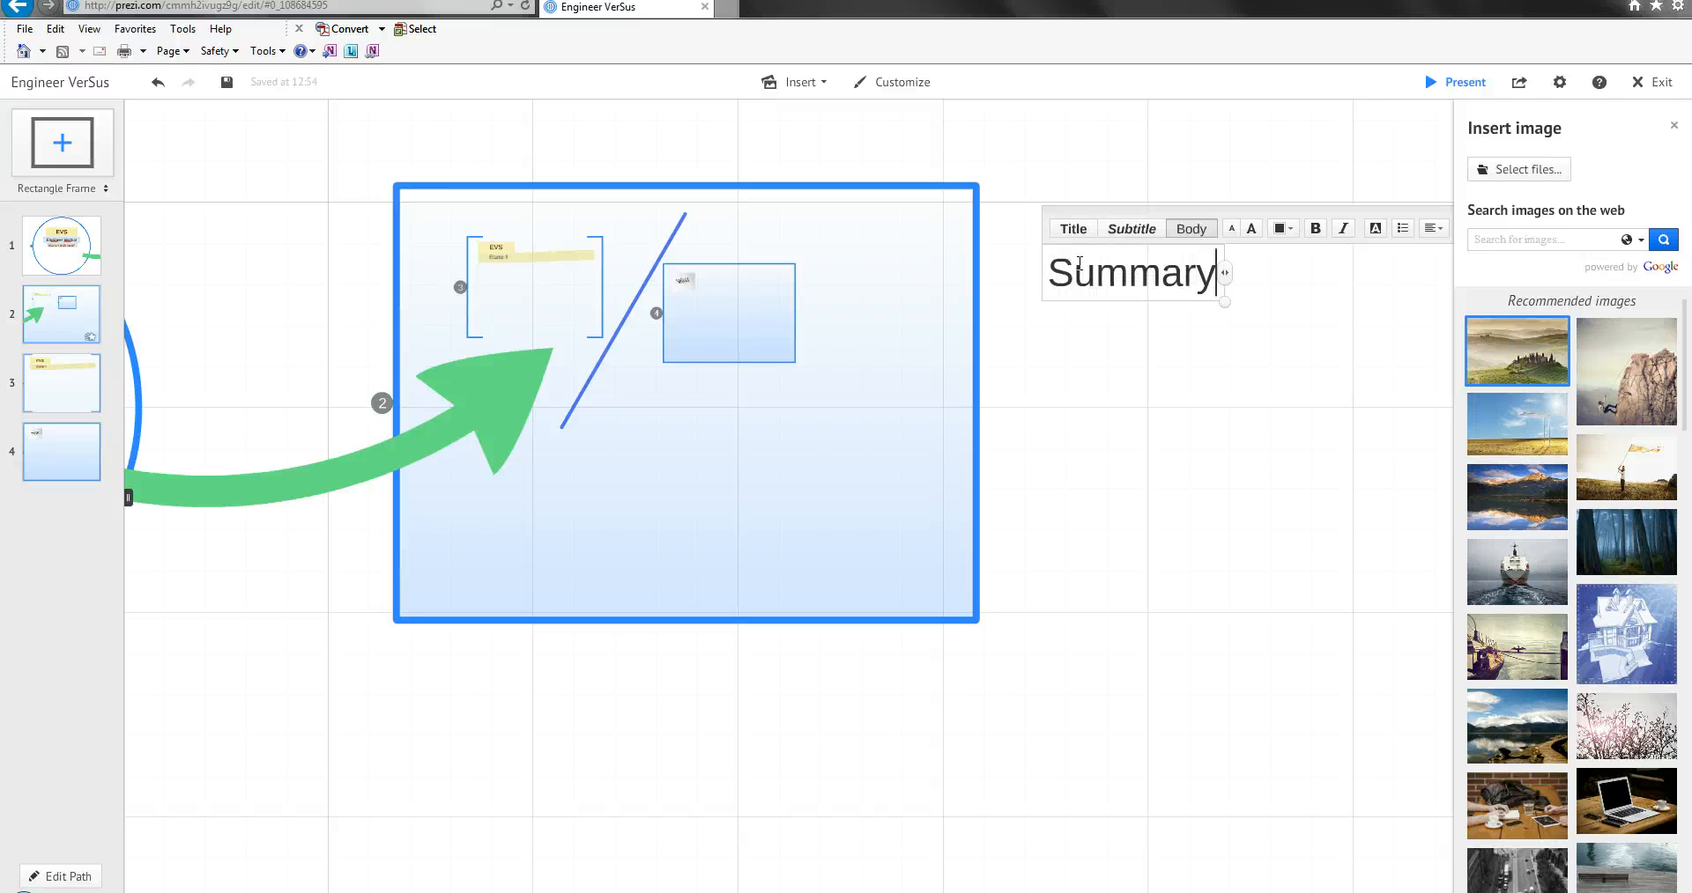
drag(1150, 212, 557, 741)
click(587, 714)
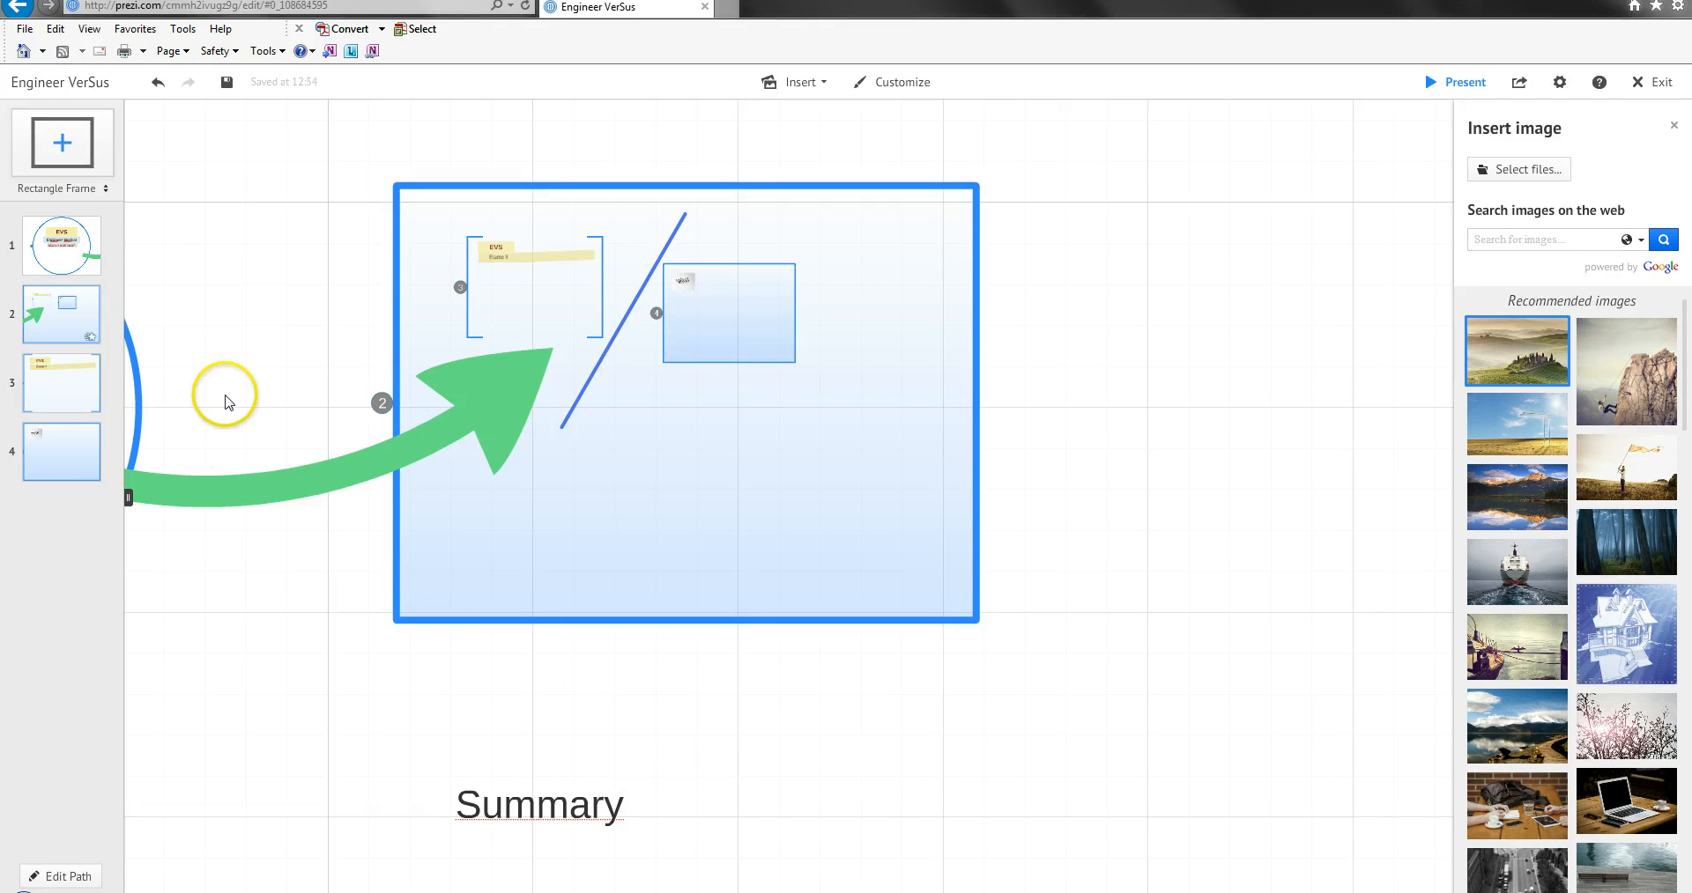
Set the frame type for new frames to Invisible Frame.
scroll(1216, 461, down, 3)
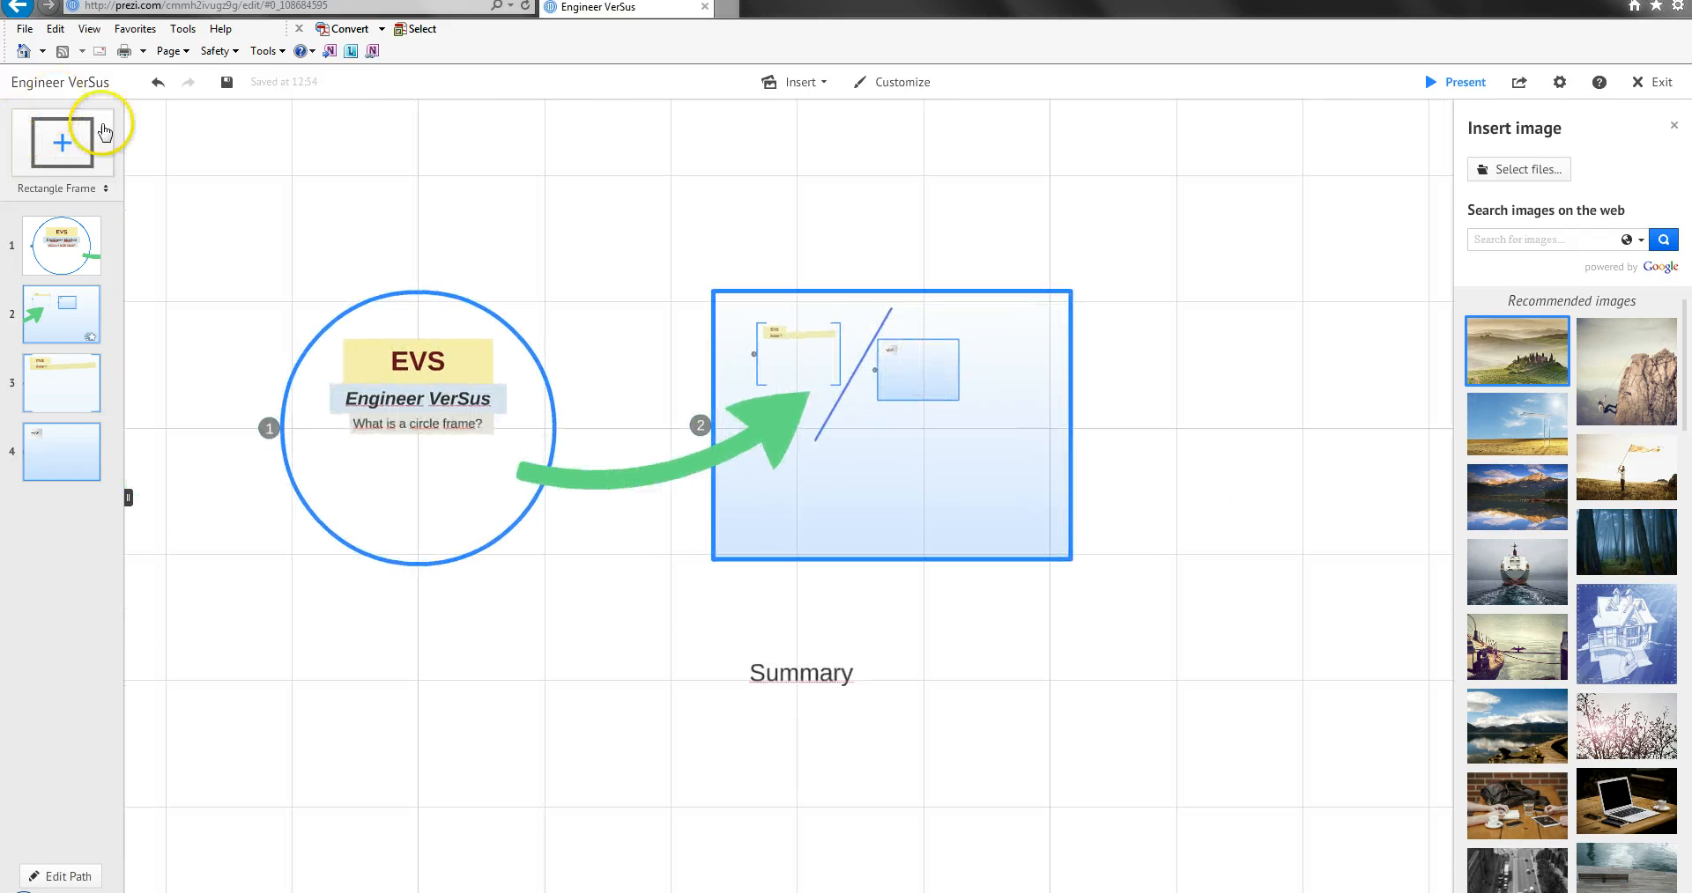
click(102, 189)
click(53, 271)
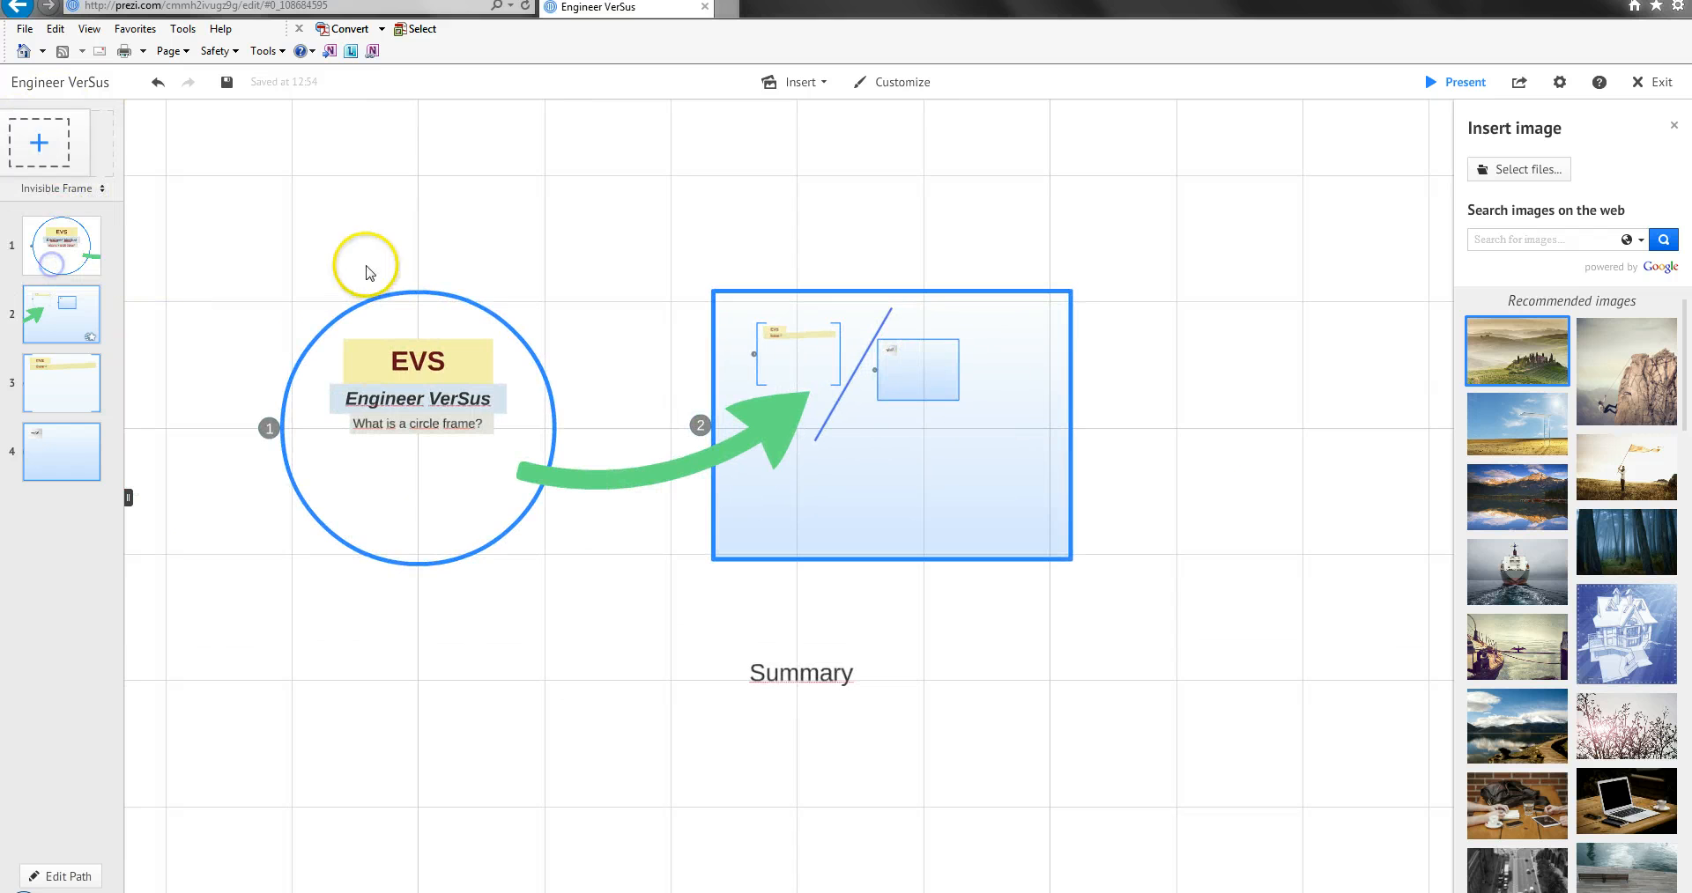